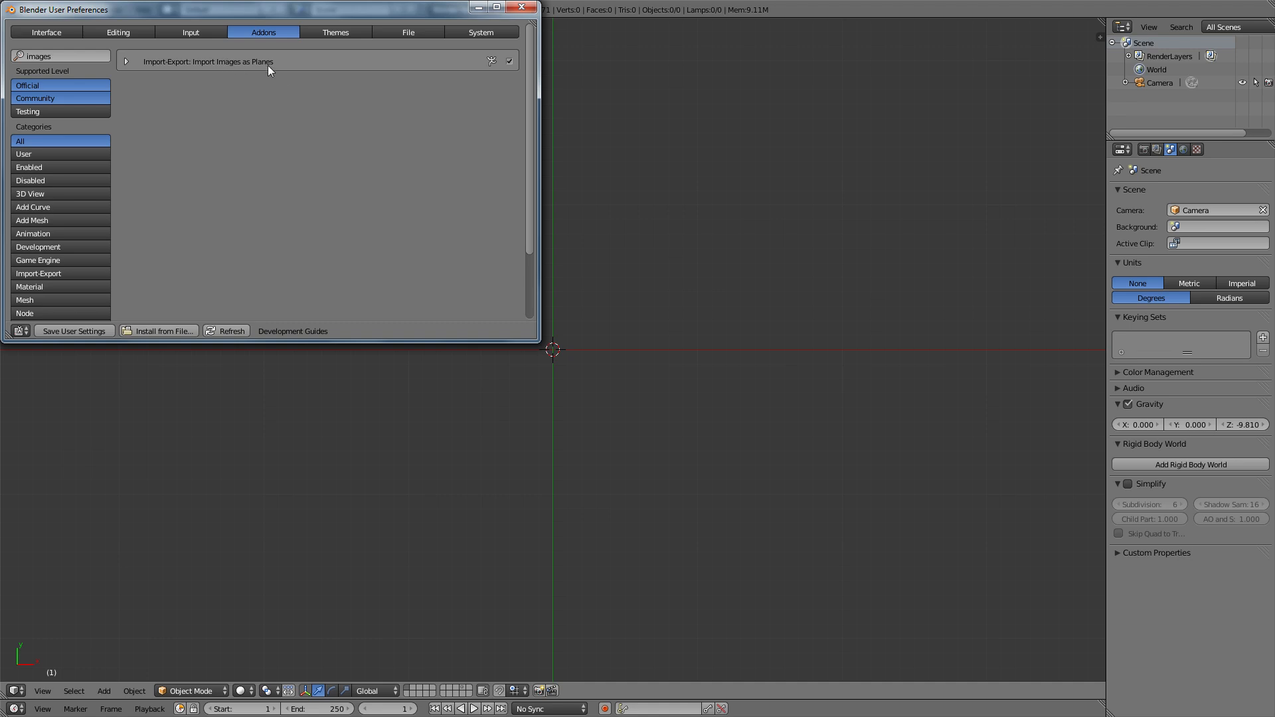
- Enable the Import Images as Planes add-on and import mana_bar.png from the GUI_ folder as a plane
left_click(509, 62)
left_click(528, 10)
left_click(45, 10)
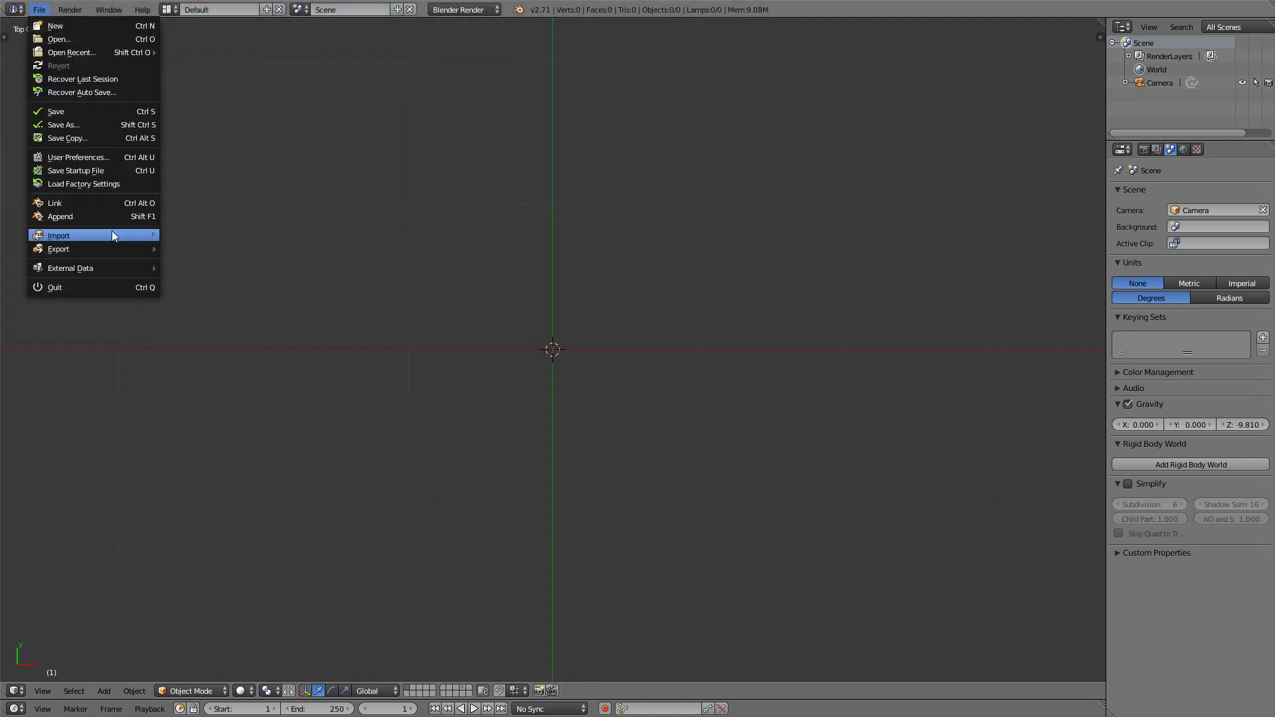
mouse_move(114, 233)
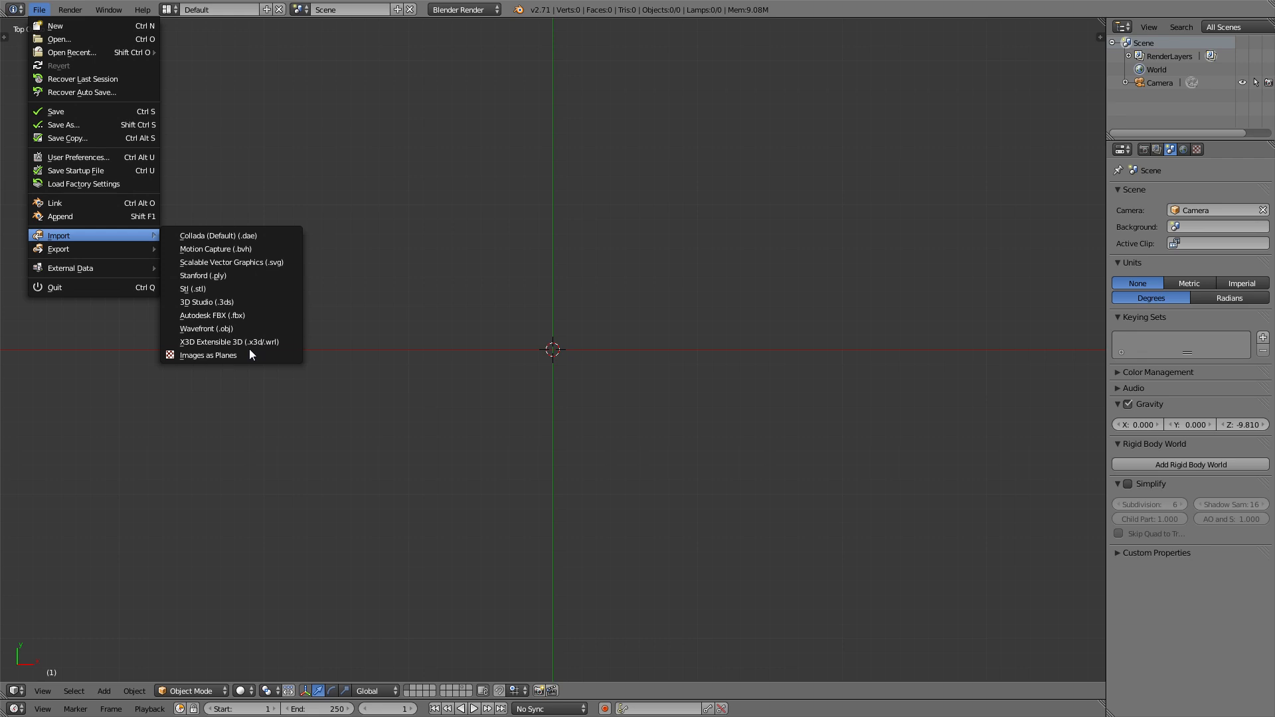
left_click(249, 354)
left_click(87, 249)
left_click(231, 28)
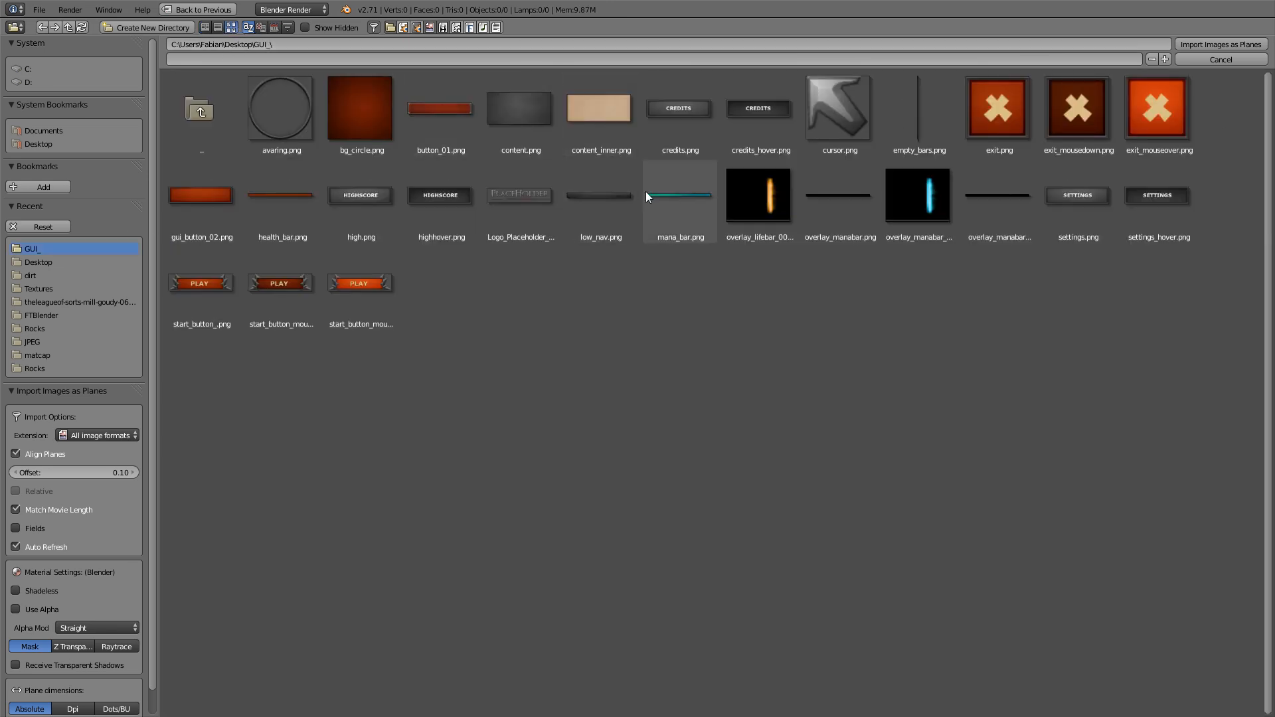
double_click(696, 209)
scroll(652, 202, "down", 5)
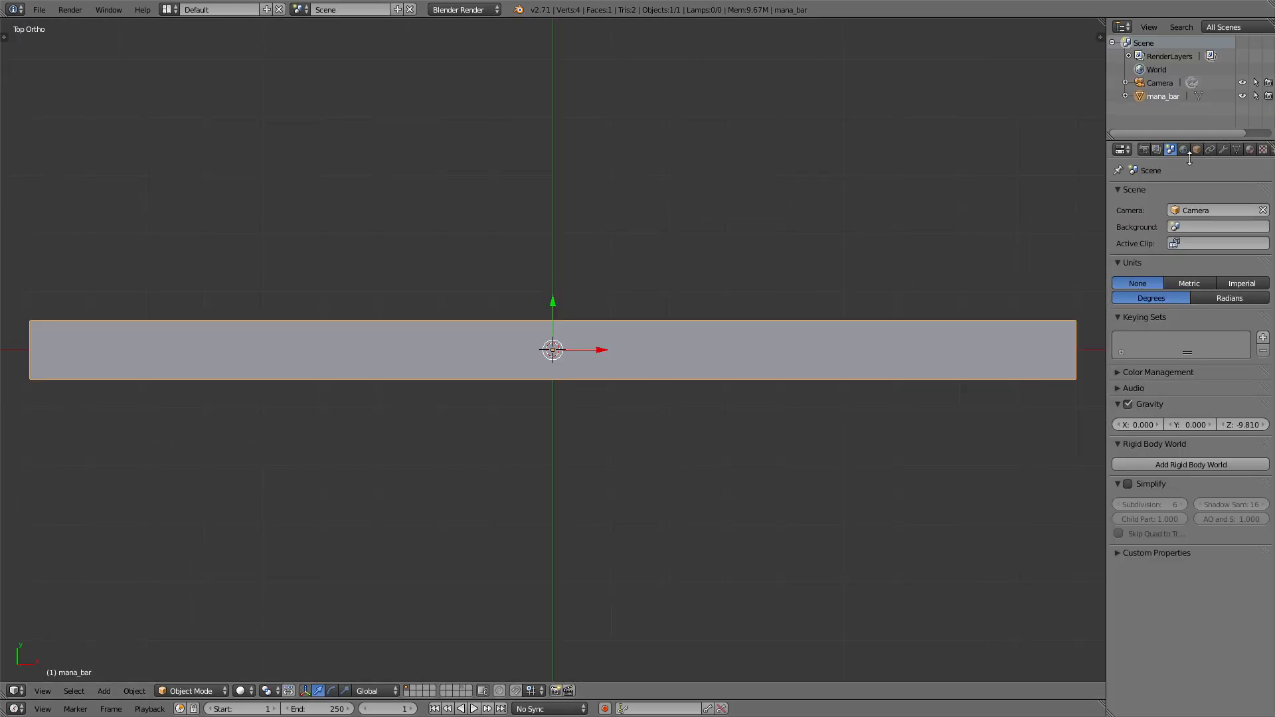
- Display the mana_bar plane with textured shading and make its material Shadeless
key("alt+z")
left_click(1249, 150)
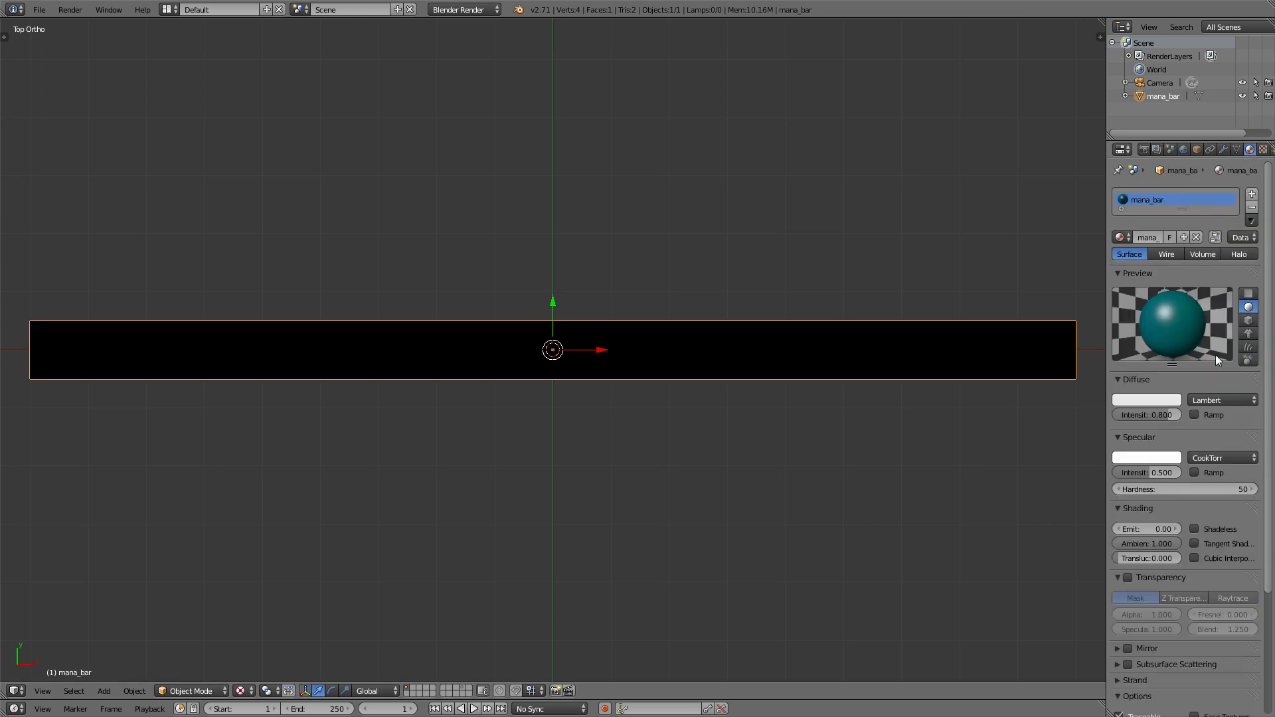
left_click(1196, 529)
scroll(791, 370, "down", 2)
scroll(791, 371, "up", 1)
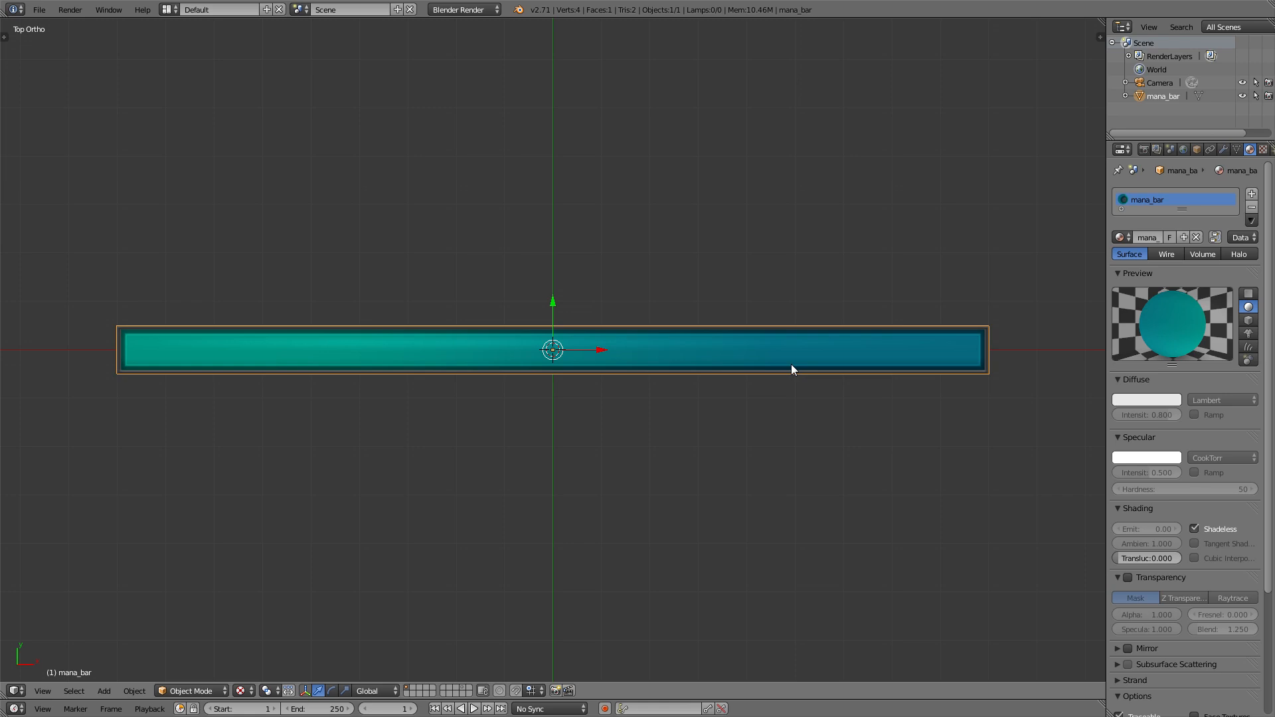
- Duplicate the mana_bar plane, raise the copy above the original along Z, and return to the top view
middle_click_drag(791, 364, 809, 314)
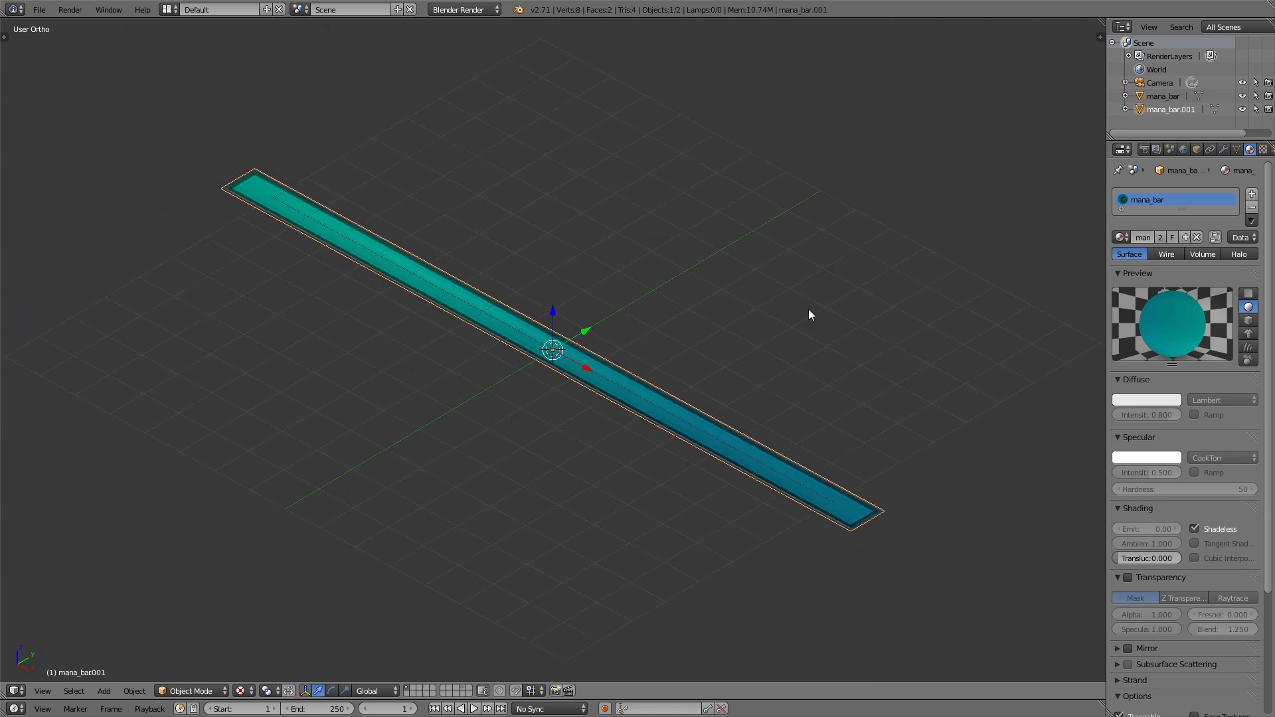
key("shift+d")
key("z")
left_click(816, 264)
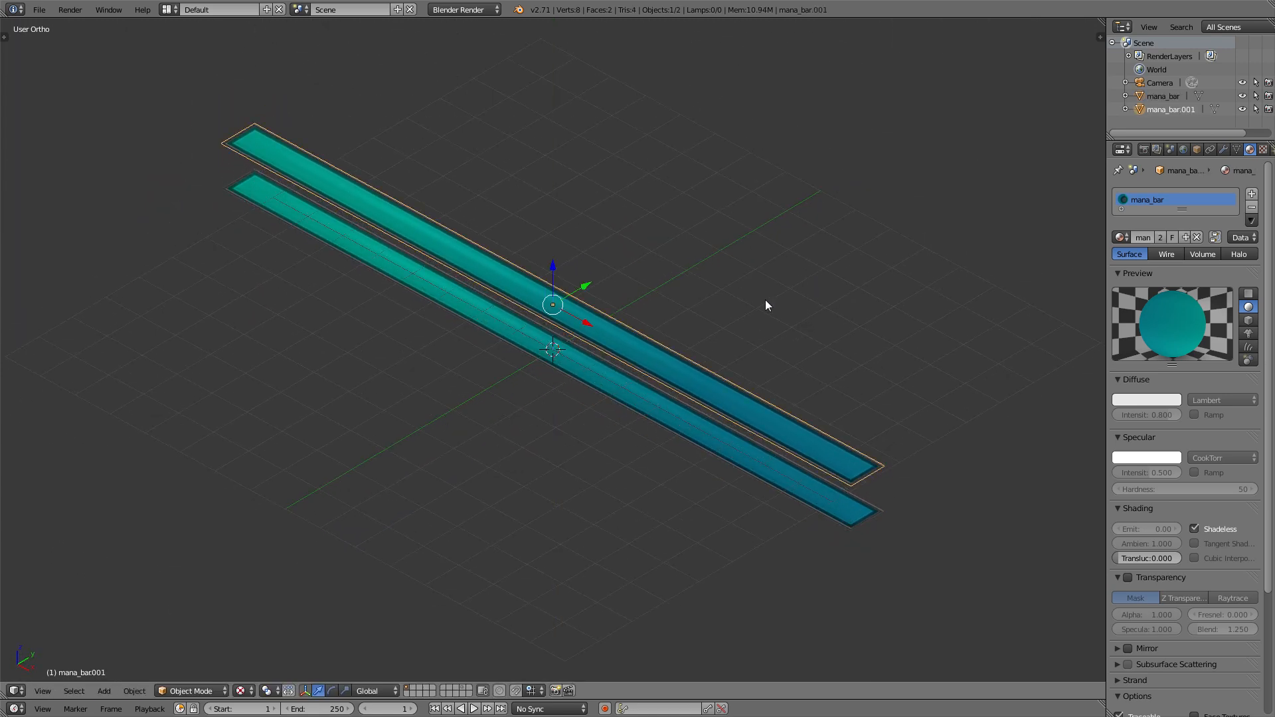
key("KP_7")
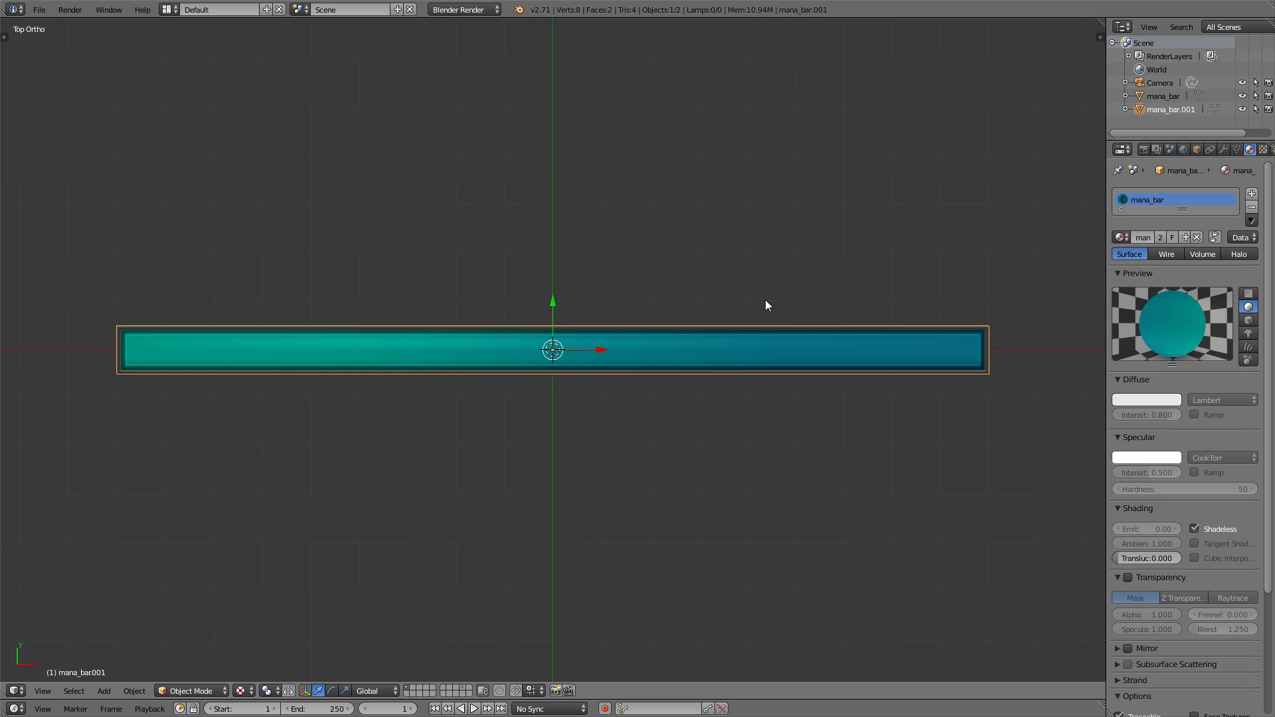
- Scale the copy to about 0.8, stretch it about 1.24 along X within the original's outline, and apply its scale
key("s")
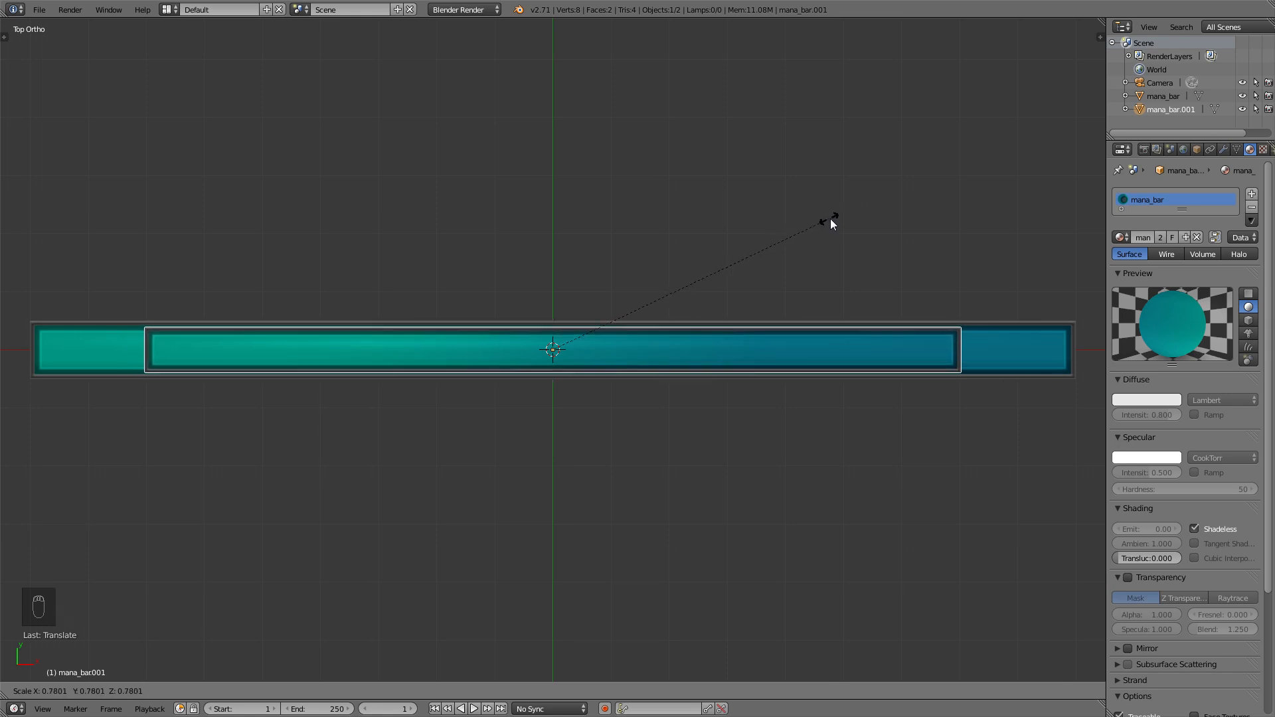
left_click(831, 223)
key("s")
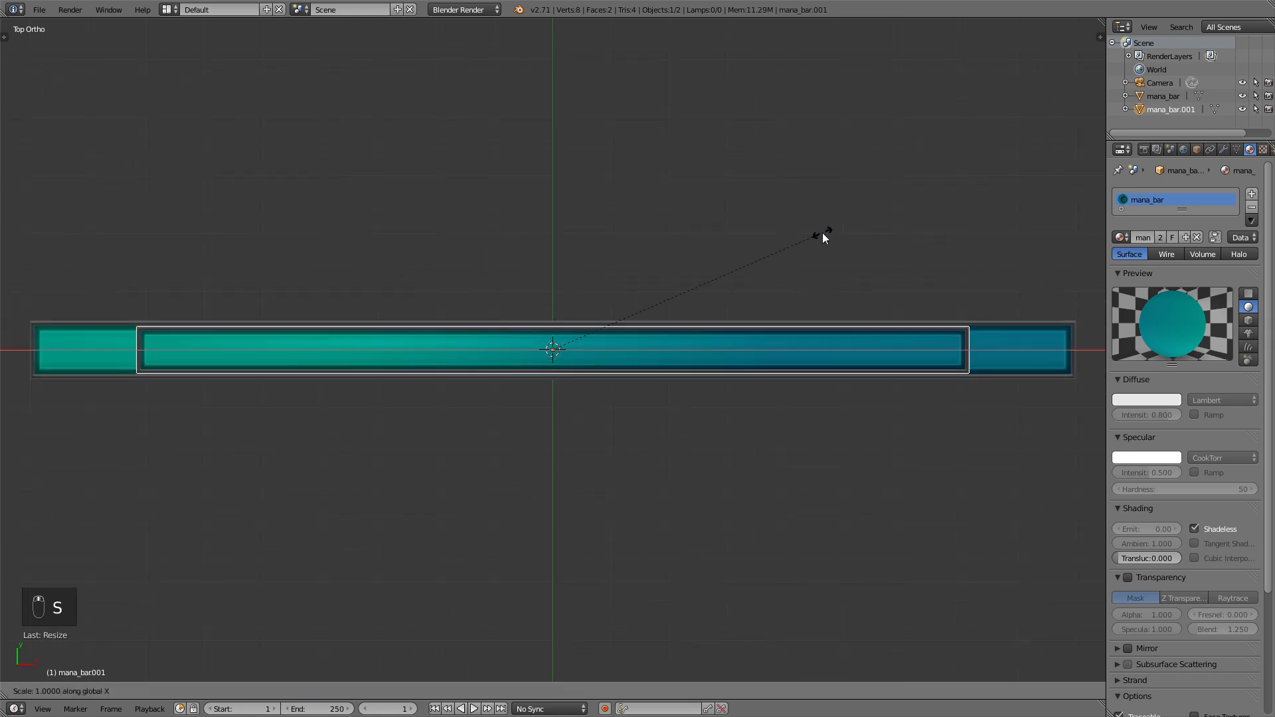
key("x")
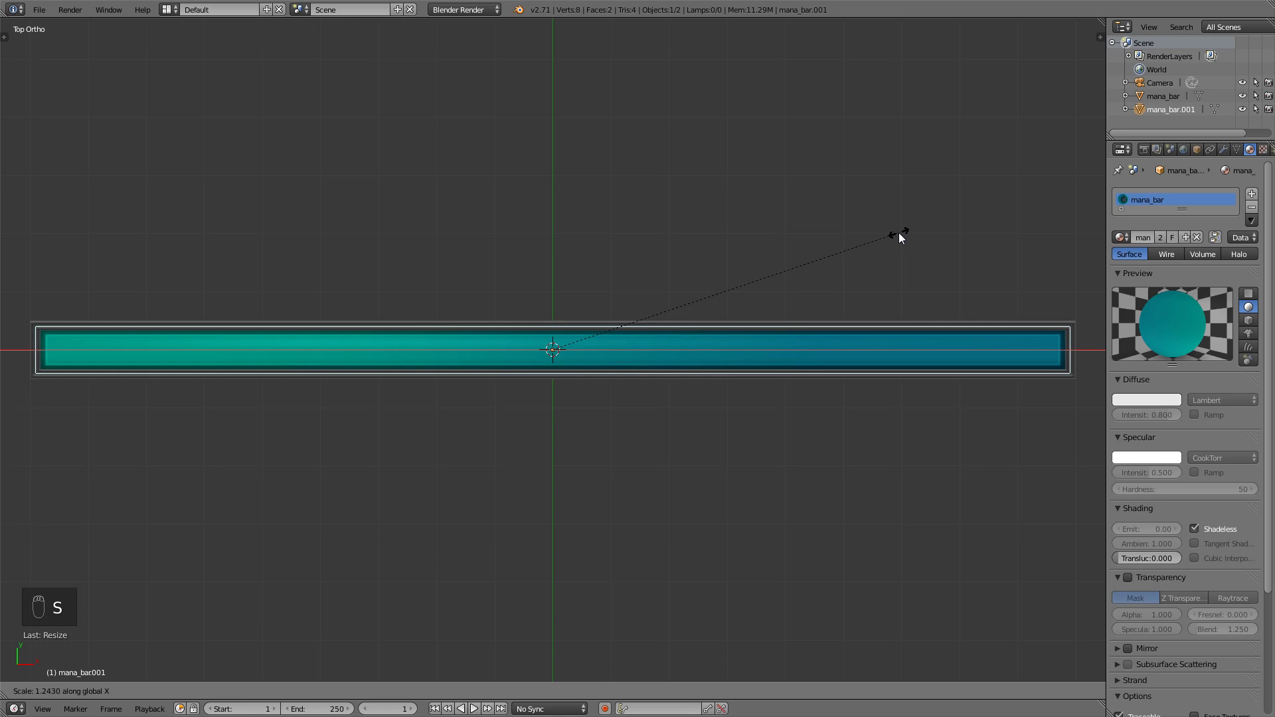
left_click(899, 232)
key("ctrl+a")
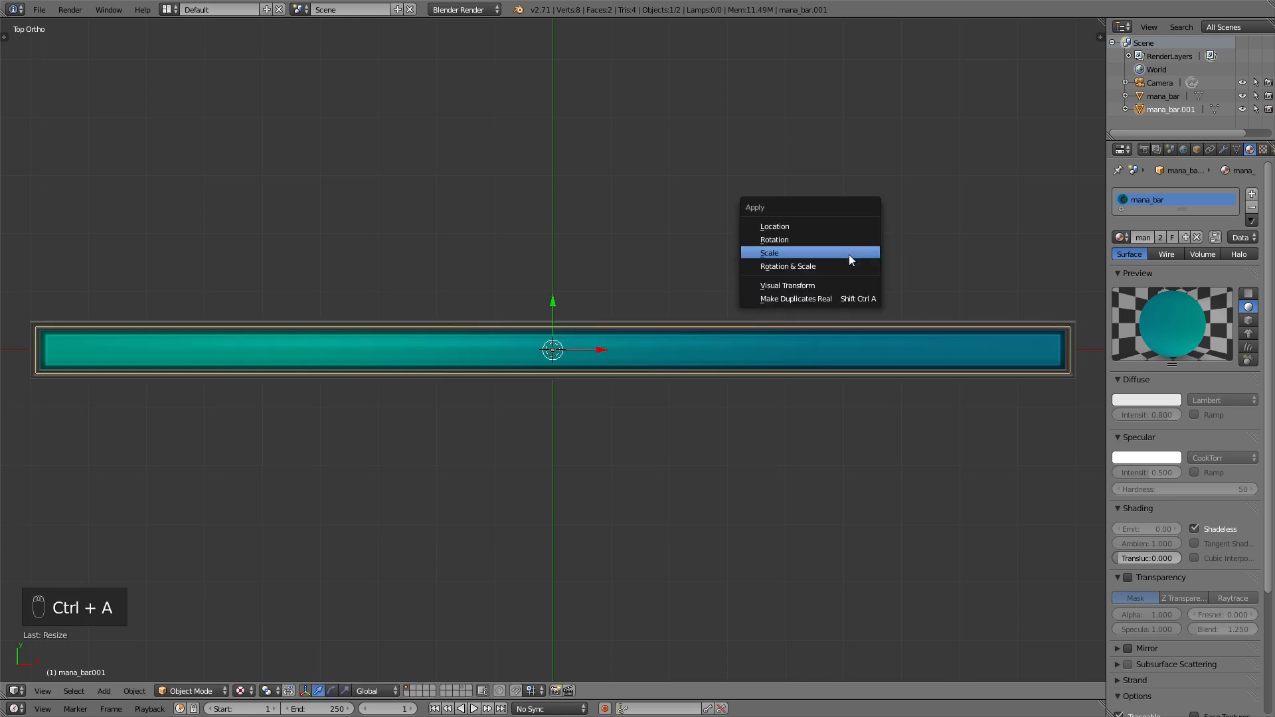
left_click(848, 256)
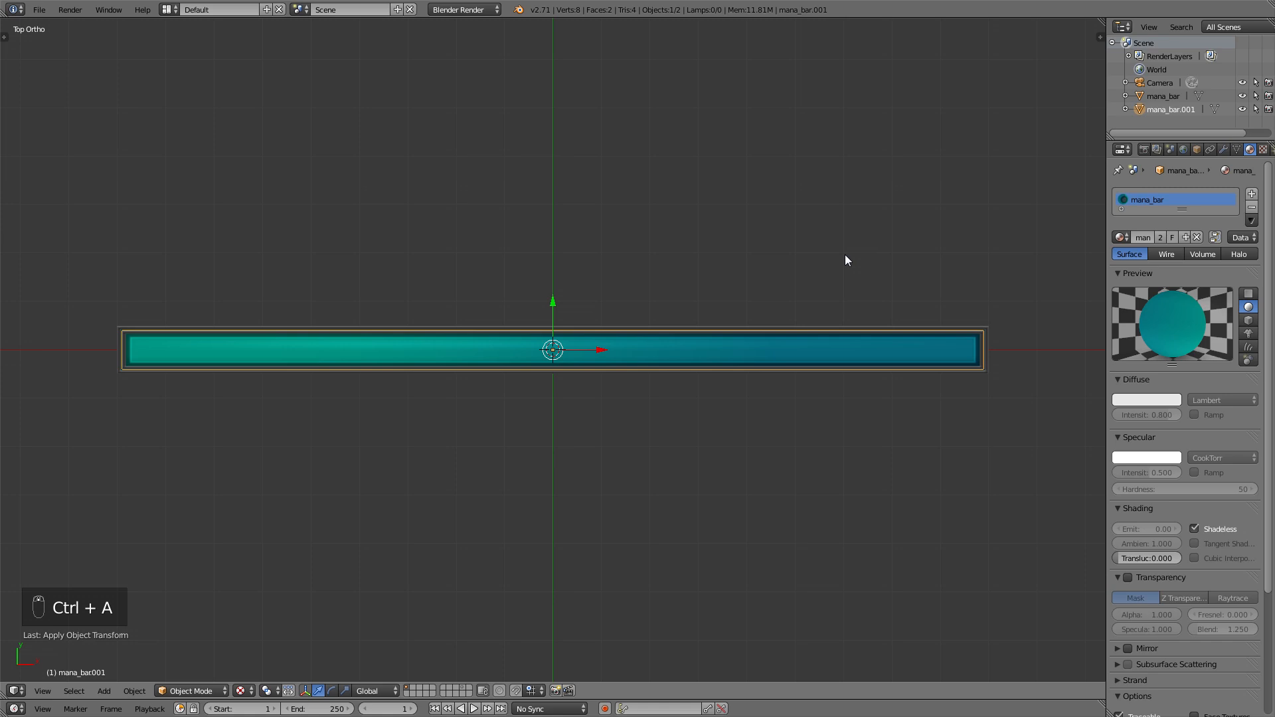
- Make the copied plane's material and texture single-user, independent of the original mana bar
scroll(845, 254, "up", 1)
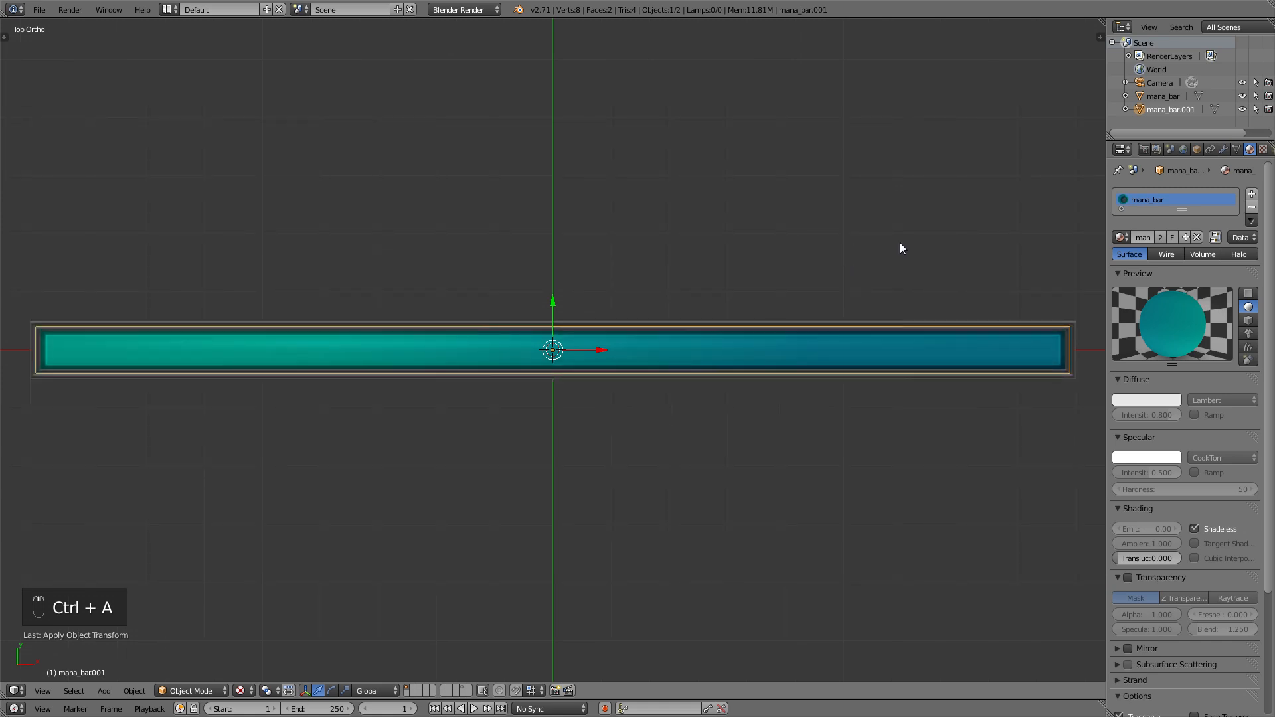
key("u")
left_click(829, 272)
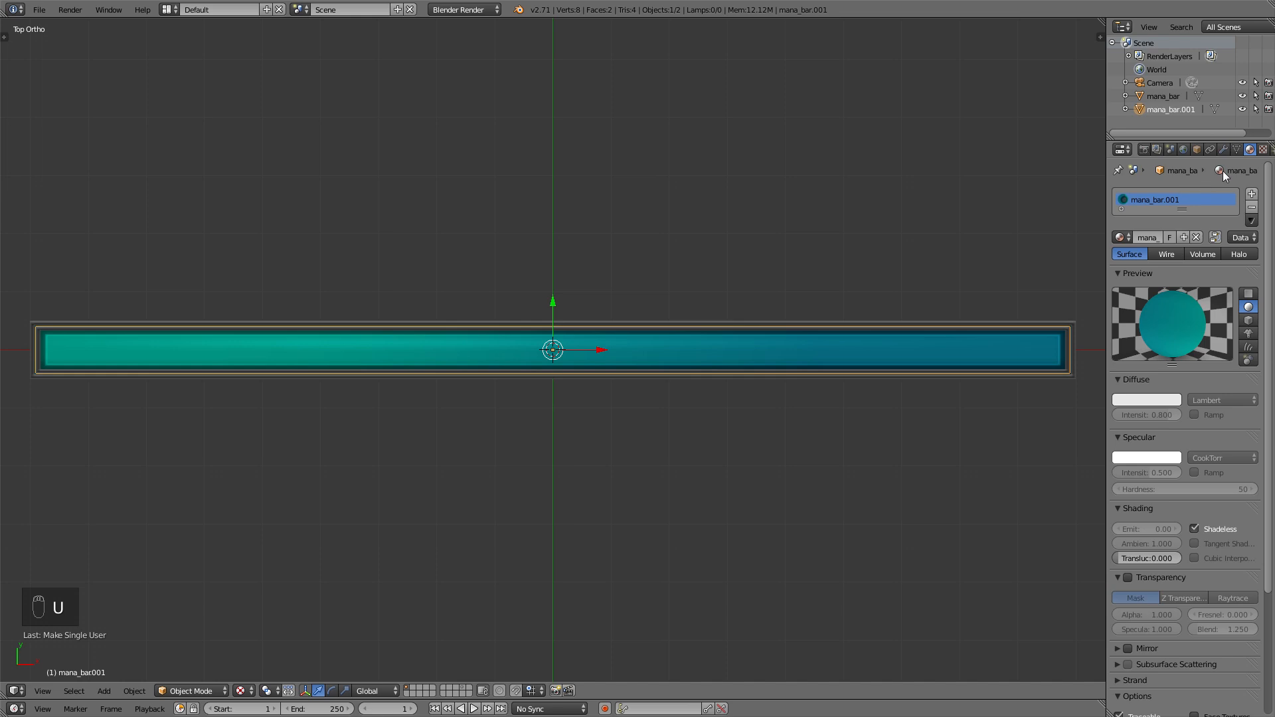
- Replace the copied plane's texture image with empty_bars.png and deselect the plane
left_click(1264, 149)
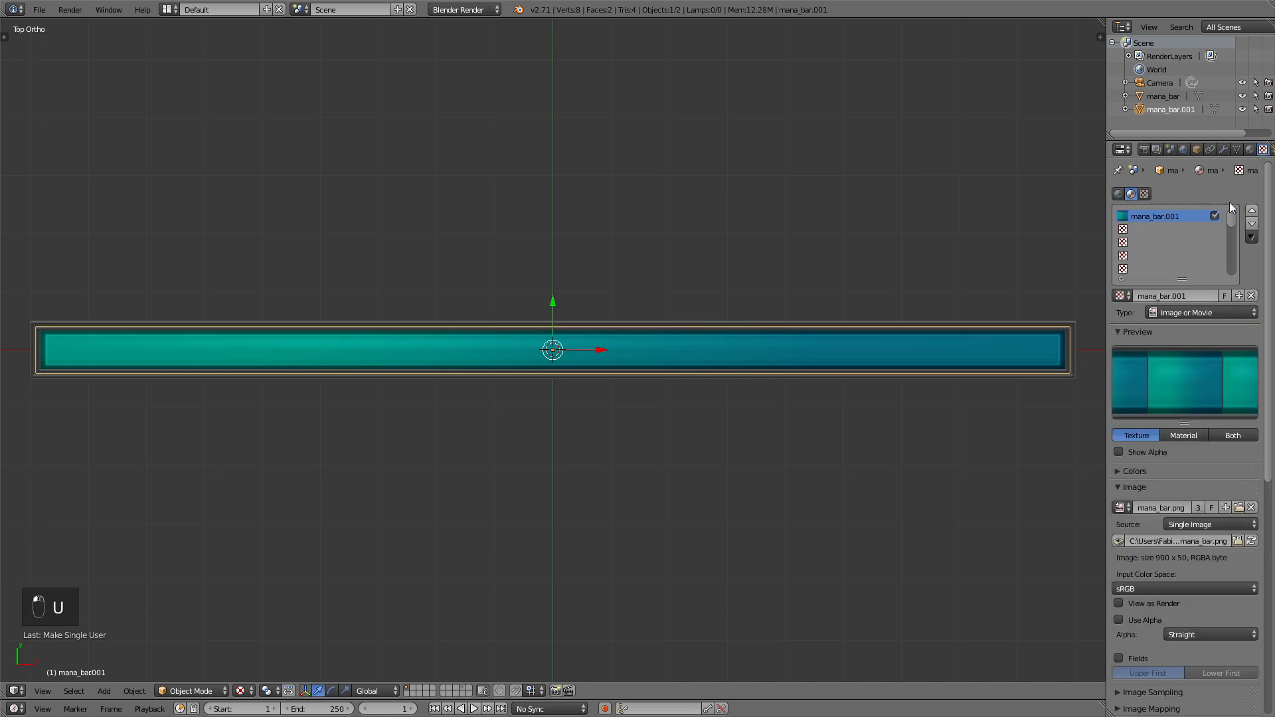
left_click(1240, 508)
left_click(232, 27)
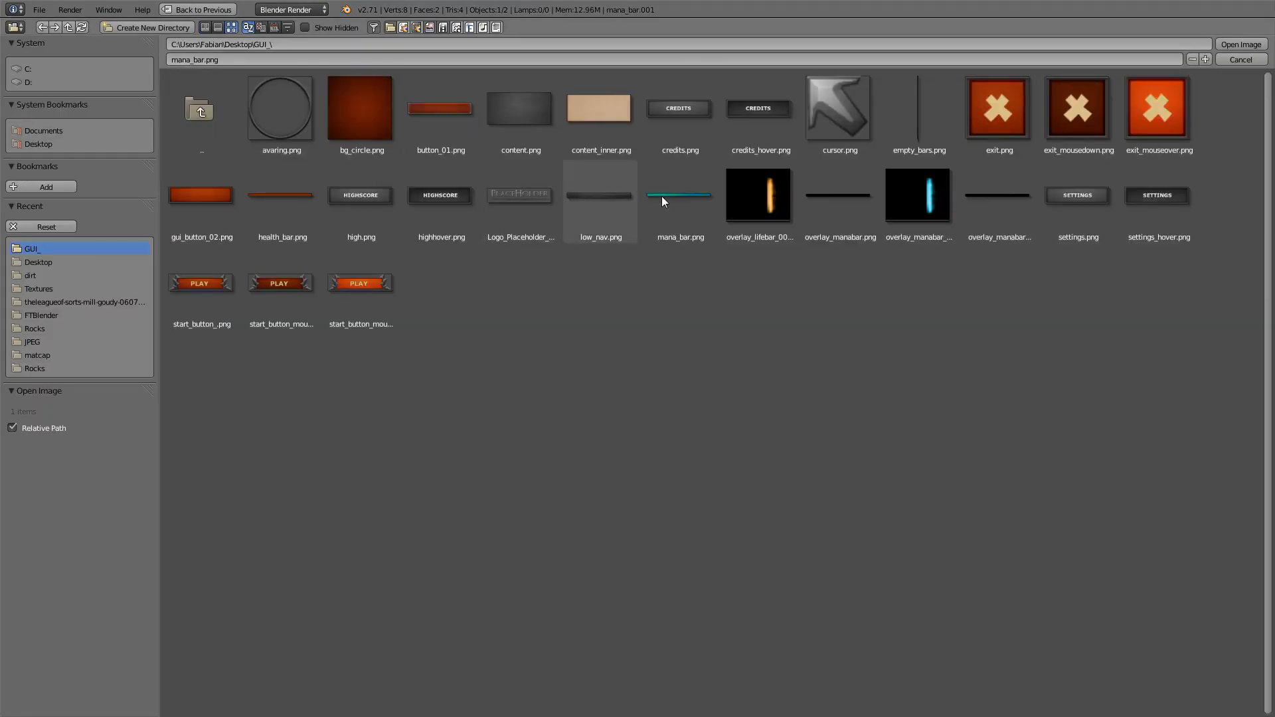
double_click(906, 126)
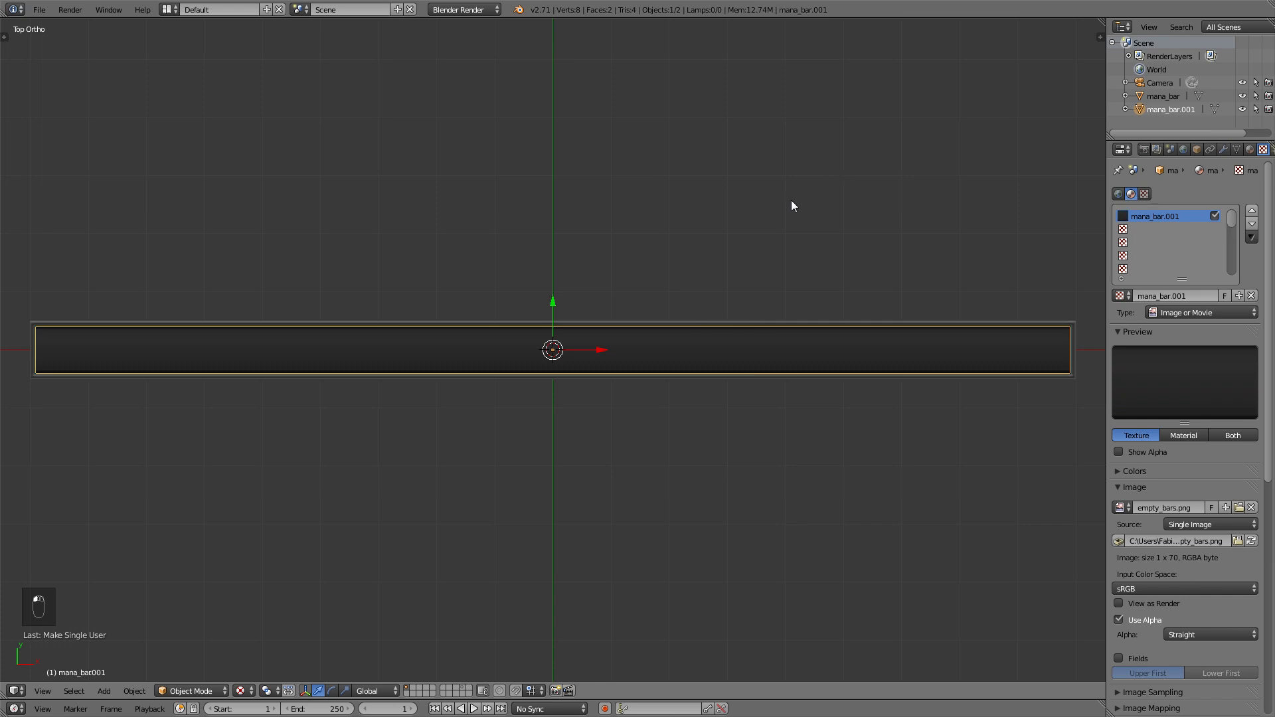
key("a")
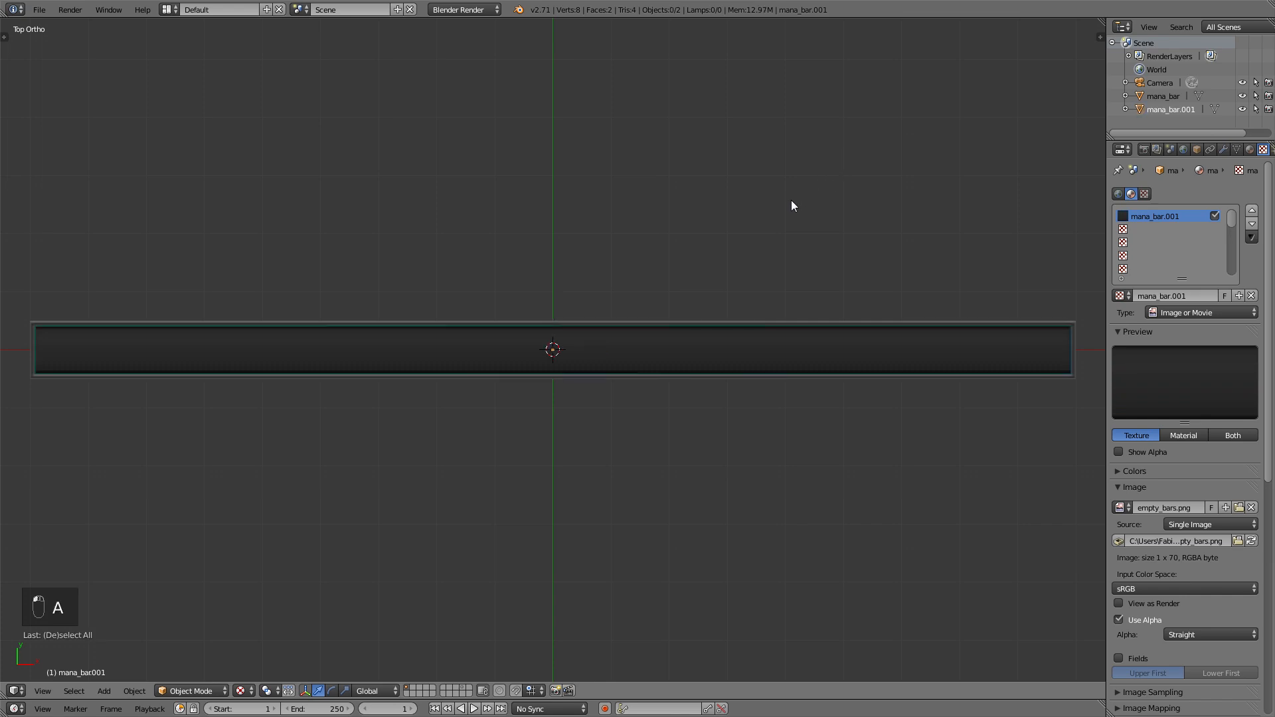
scroll(719, 348, "up", 5)
right_click(720, 345)
key("s")
left_click(731, 232)
key("a")
scroll(728, 235, "down", 4)
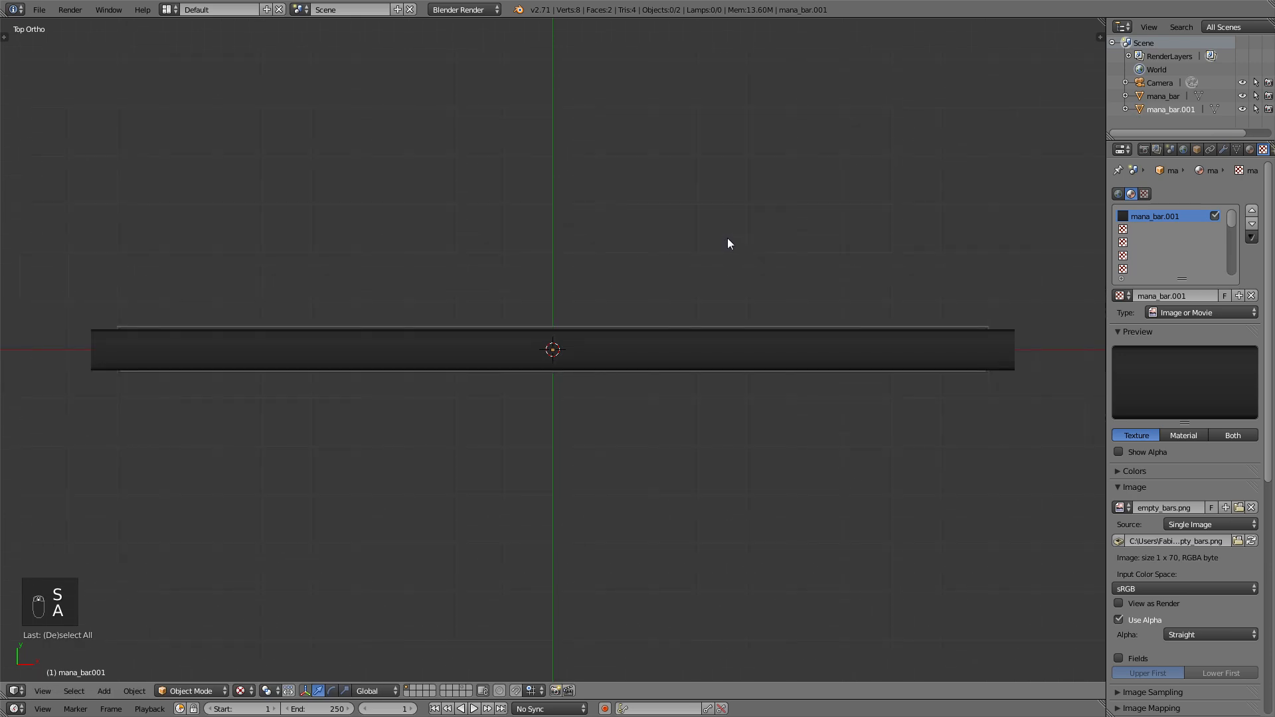
key("ctrl+z")
key("ctrl+z")
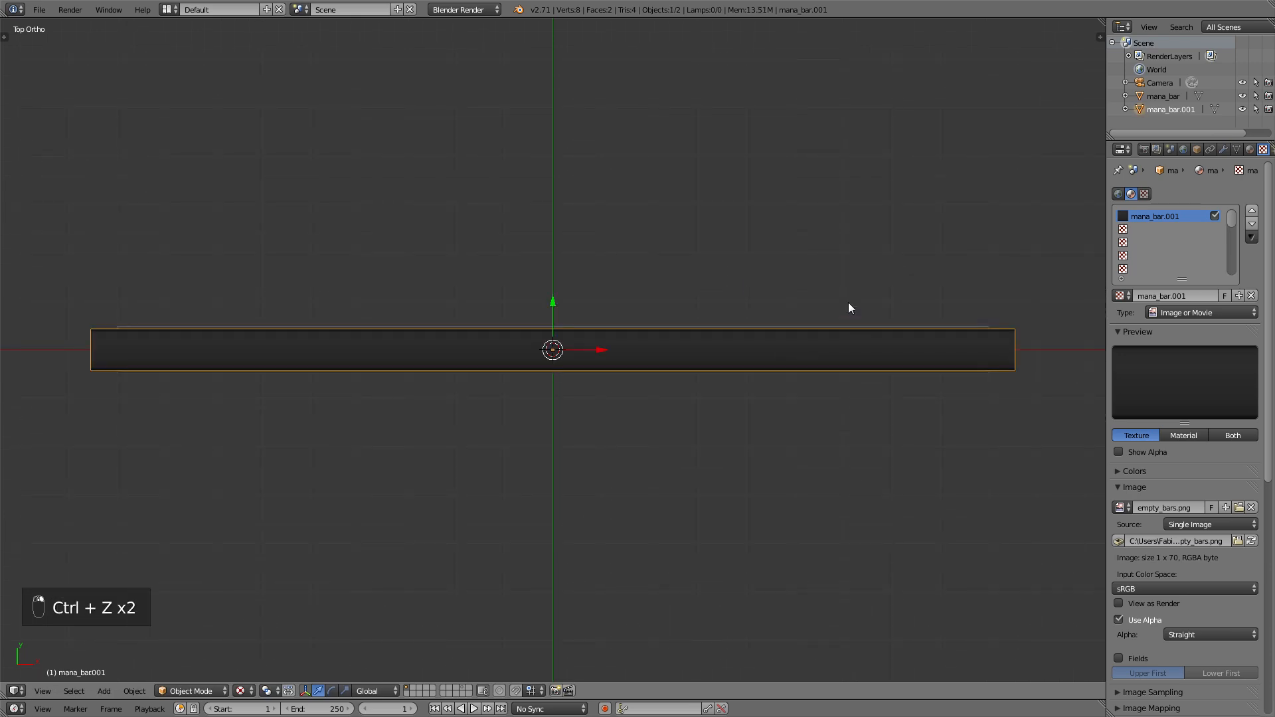
key("ctrl+z")
- Scale the dark empty-bar plane along Y and X to fit inside the mana bar's frame
key("a")
scroll(864, 299, "up", 4)
middle_click_drag(894, 301, 521, 243, "shift")
scroll(850, 293, "up", 1)
middle_click_drag(985, 273, 694, 290, "shift")
scroll(731, 285, "up", 4)
right_click(857, 265)
key("s")
key("y")
right_click(965, 259)
key("s")
key("y")
left_click(1028, 267)
key("s")
key("x")
left_click(934, 255)
key("a")
- Enlarge the dark plane slightly and stretch it about 1.001 along X to meet the frame's inner edge
right_click(930, 254)
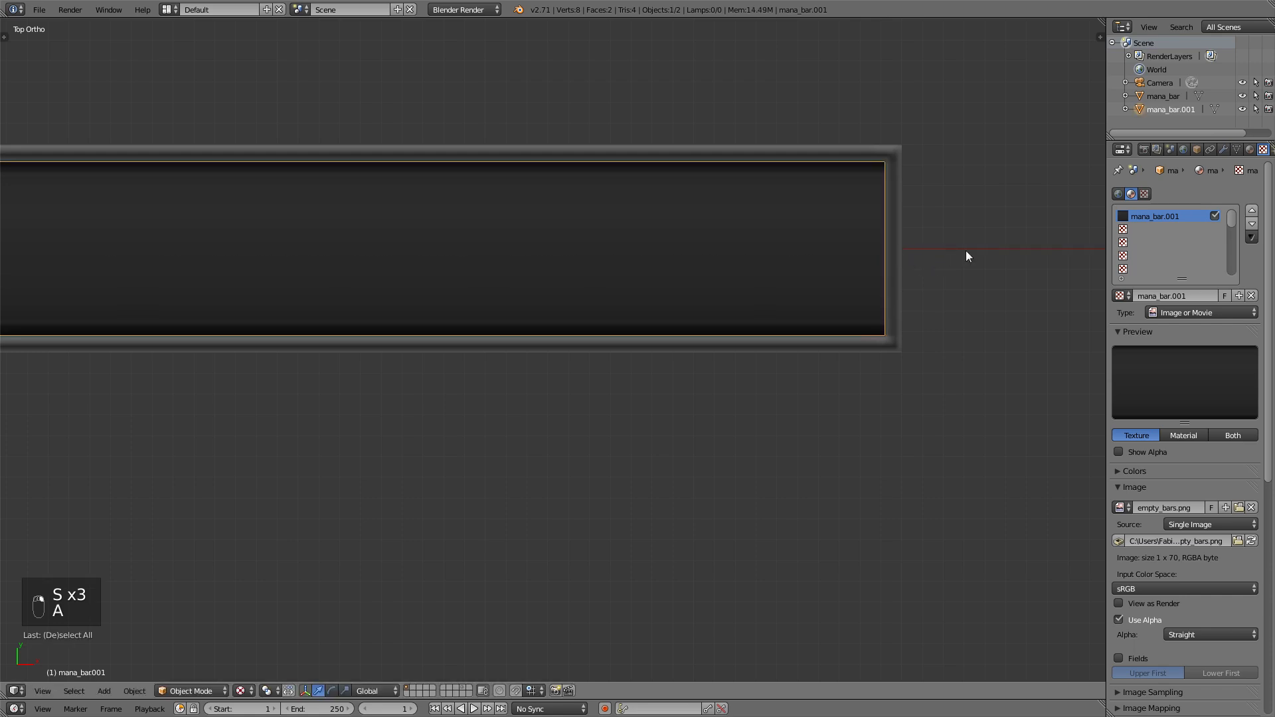
key("s")
key("s")
key("x")
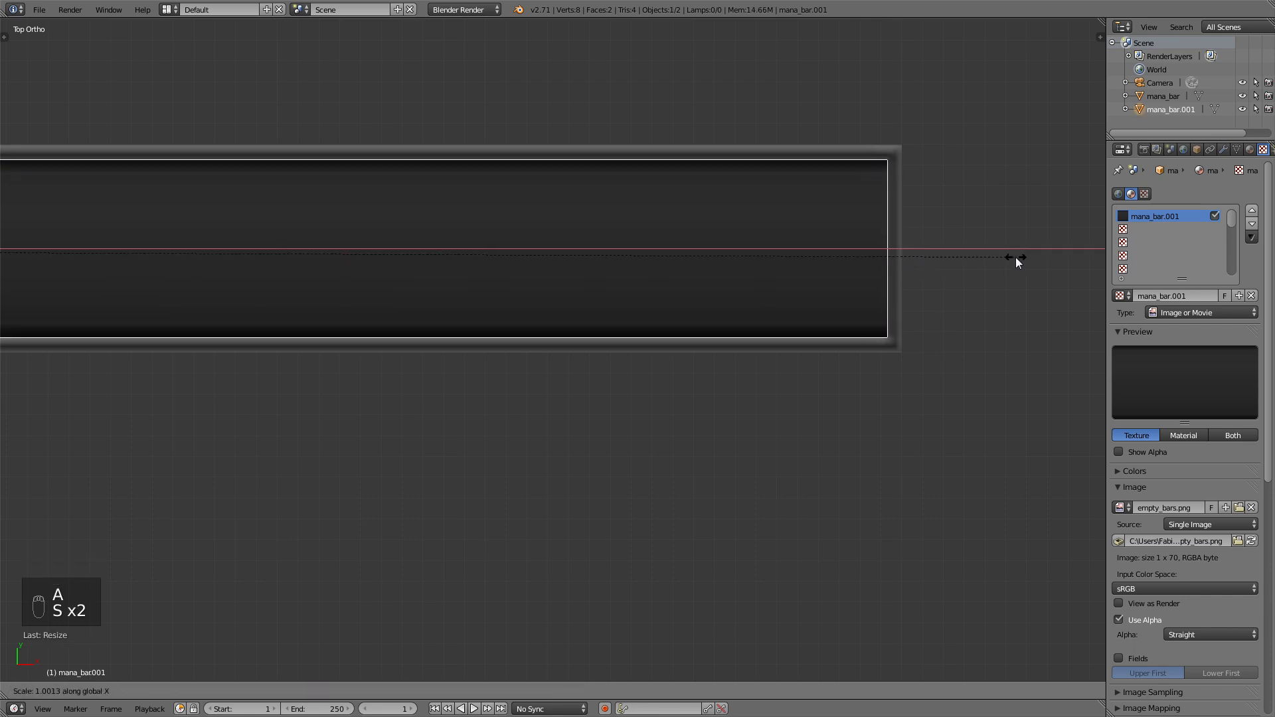
left_click(1015, 258)
key("a")
- Apply the scale of the fitted dark plane and deselect it
scroll(934, 249, "down", 7)
scroll(796, 241, "down", 3)
middle_click_drag(576, 253, 858, 220, "shift")
scroll(702, 245, "up", 2)
right_click(681, 270)
key("ctrl+a")
left_click(680, 282)
key("a")
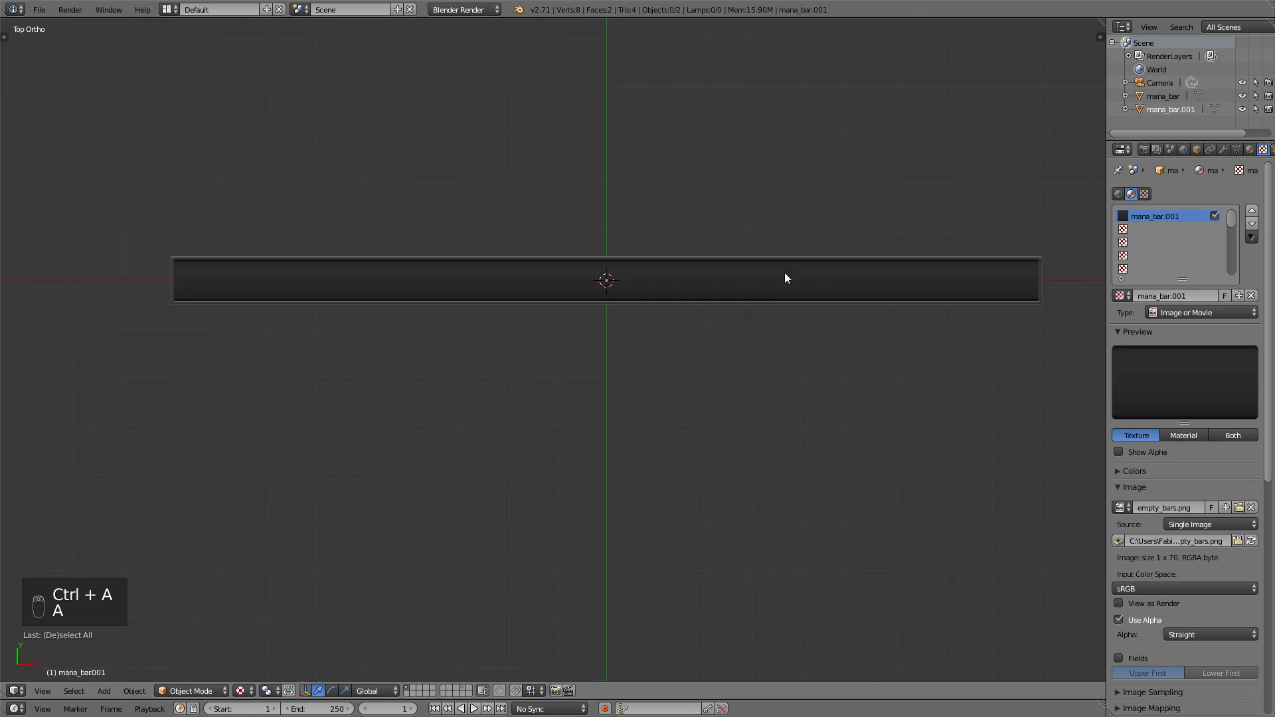
- Toggle snapping and shift the dark plane's geometry in Edit Mode so the object's origin lies at its left end
scroll(783, 272, "up", 1)
scroll(767, 283, "up", 1)
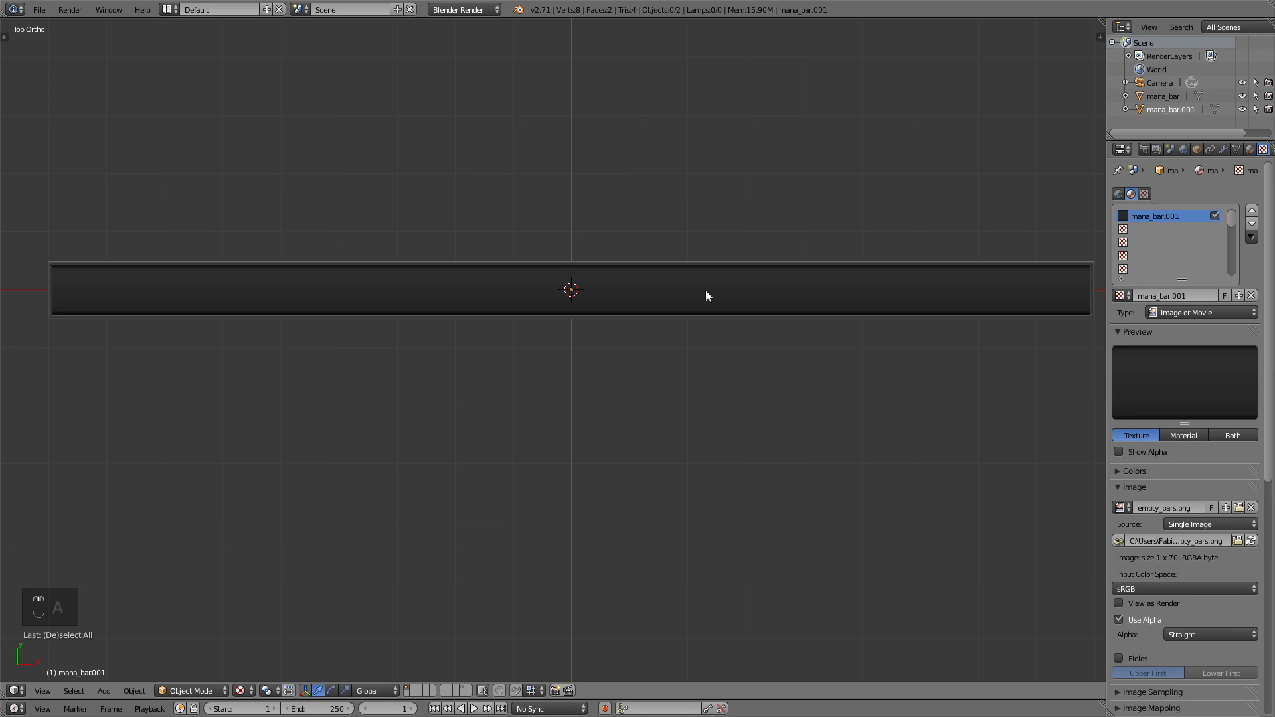
right_click(705, 296)
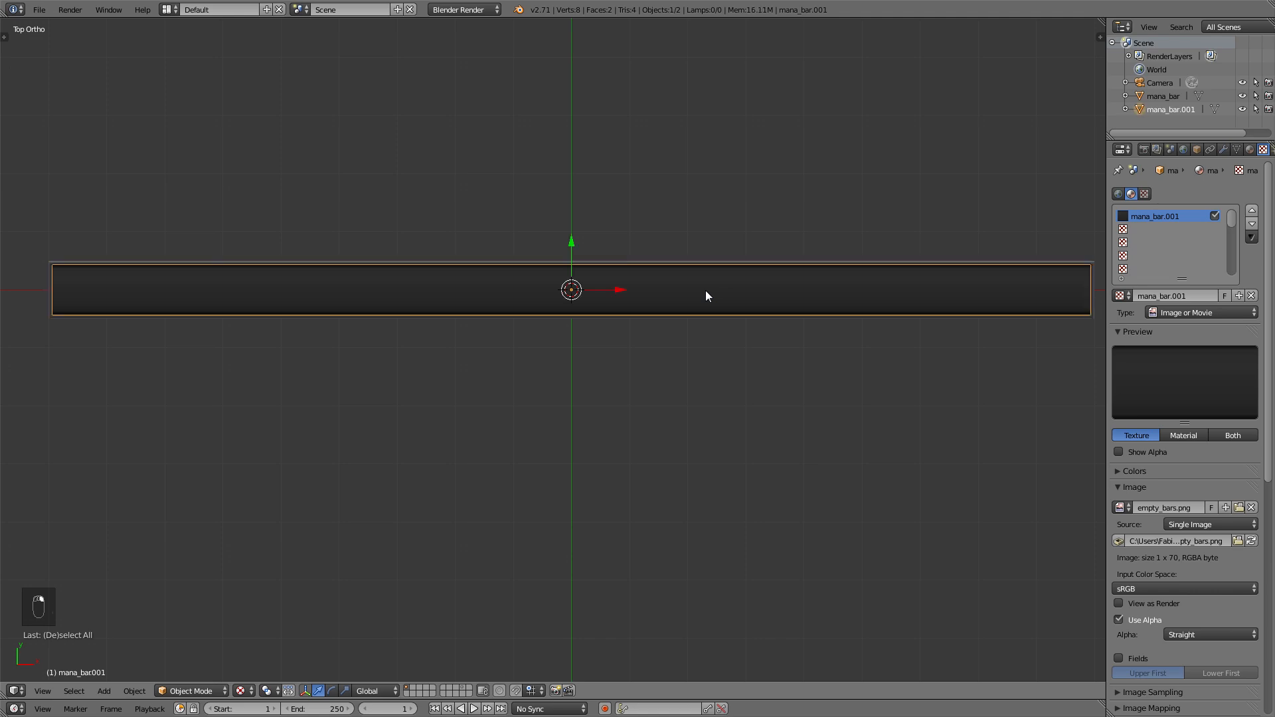
key("Tab")
key("shift+Tab")
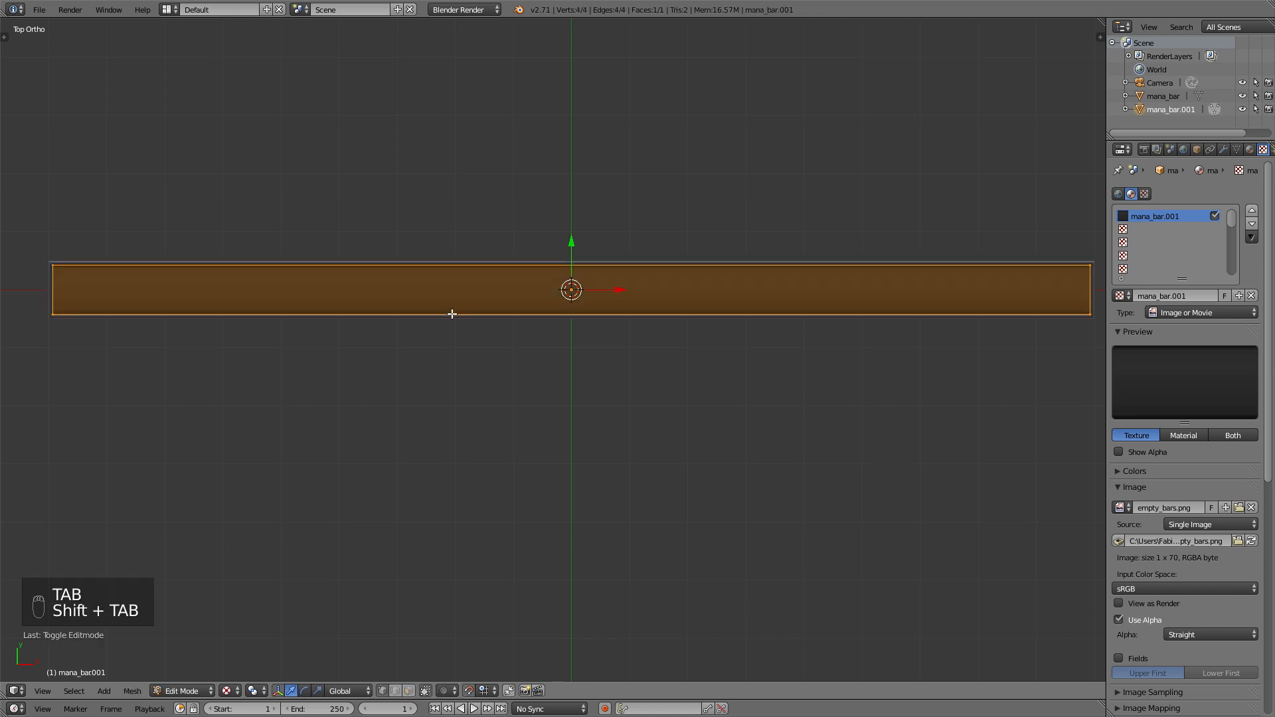
key("g")
left_click(734, 321)
key("Tab")
- Move the dark plane -8.9 along X in Object Mode, back over the mana bar
key("g")
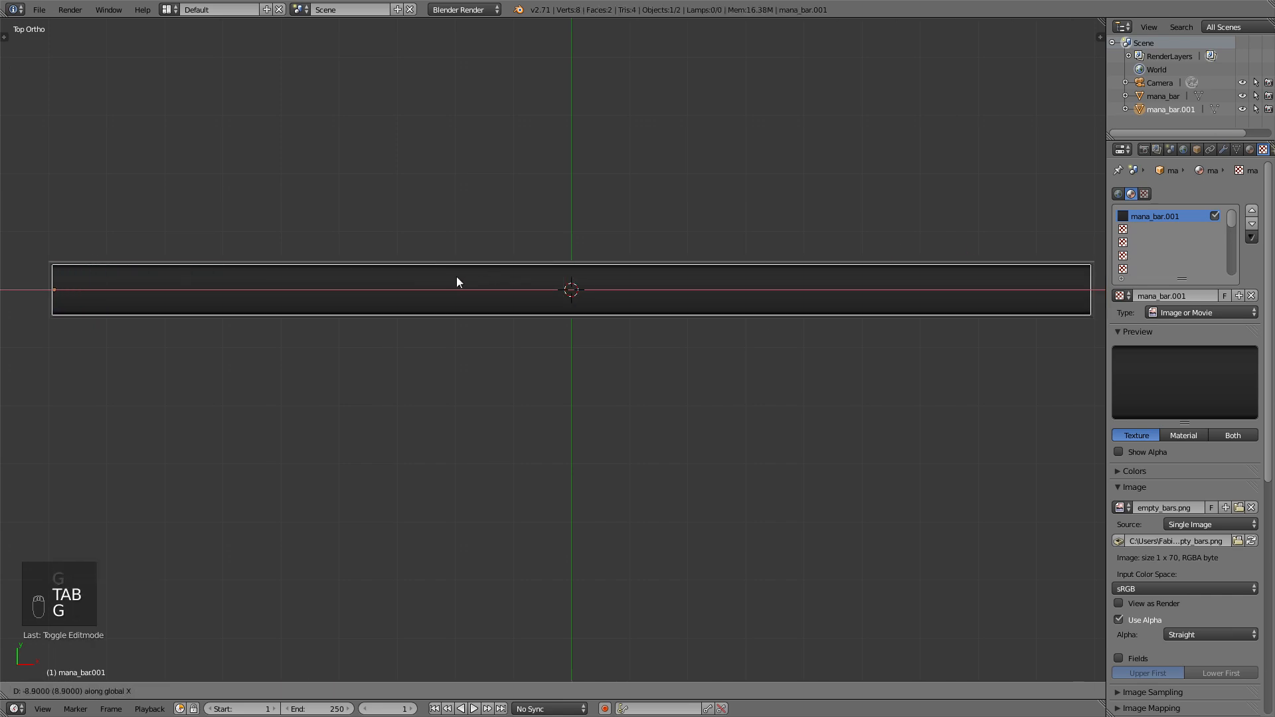
left_click(457, 276)
key("a")
scroll(535, 275, "down", 1)
scroll(532, 284, "up", 1)
key("a")
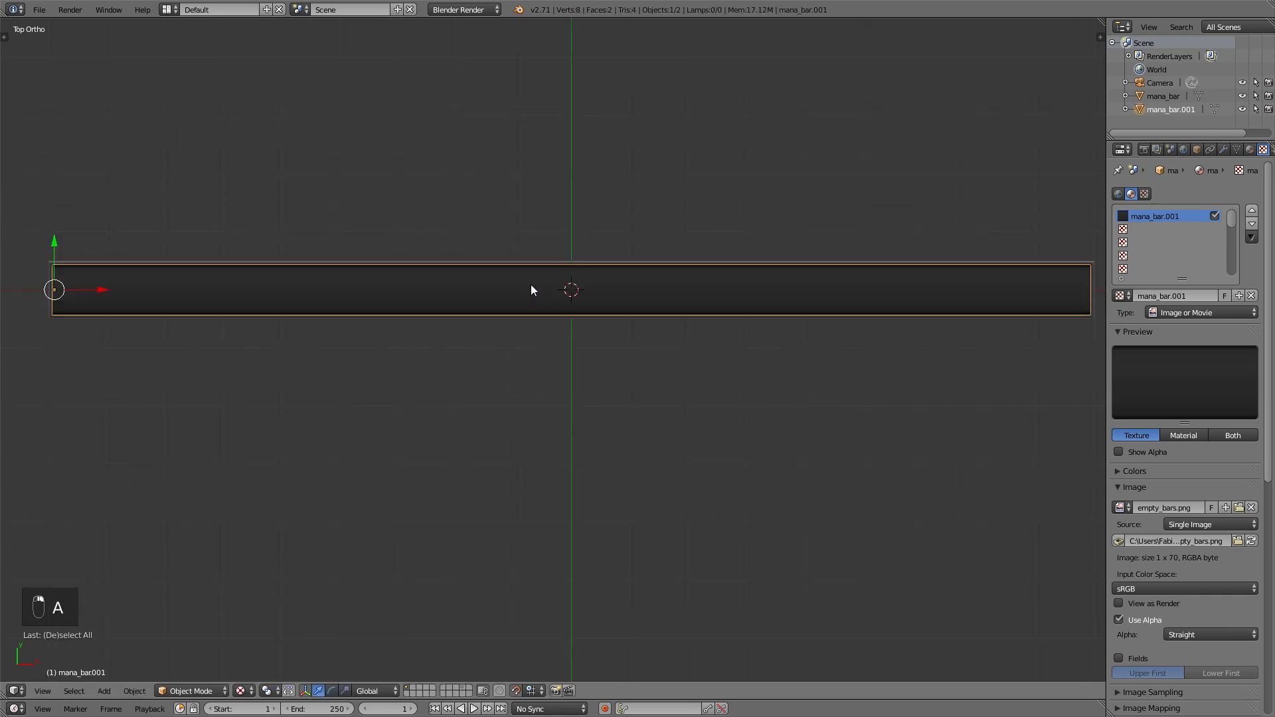
- Rotate the dark plane 180° about Z around its end origin, using two 90° turns
key("r")
key("r")
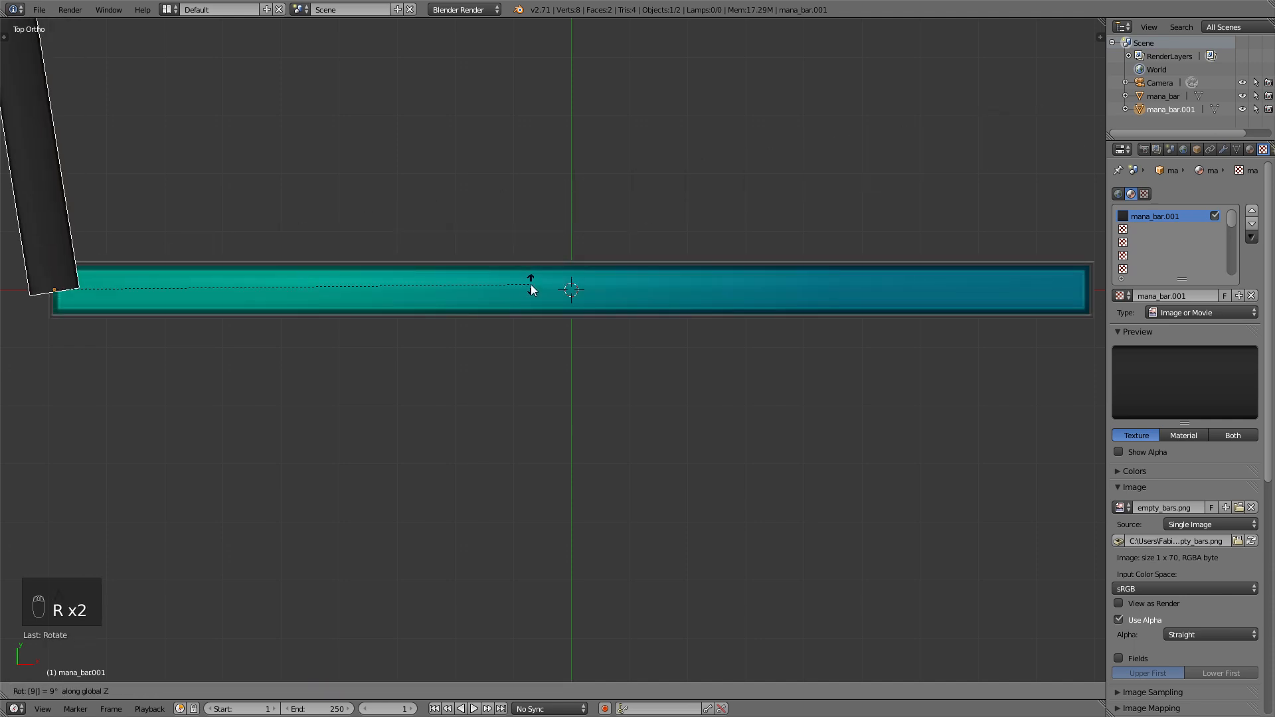
left_click(531, 284)
scroll(465, 286, "down", 1)
- Move the rotated dark plane along X to cover the mana bar, with its origin at the bar's right end
key("g")
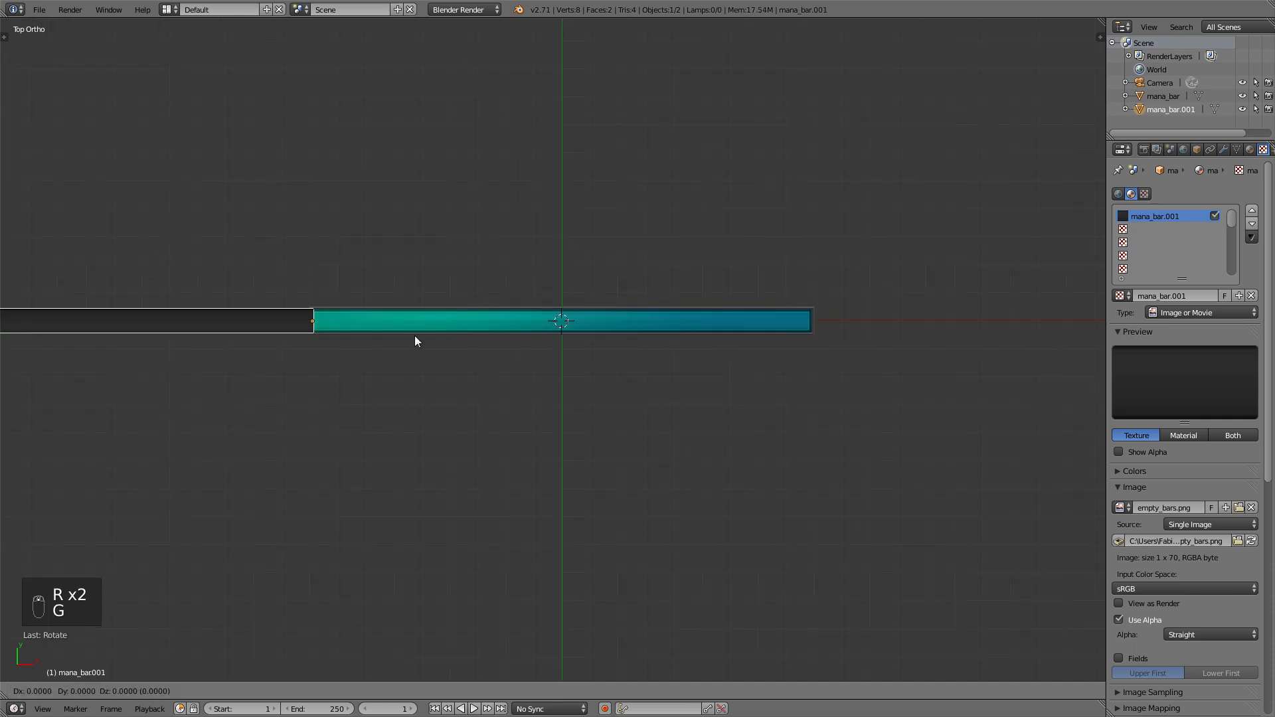
key("x")
left_click(911, 354)
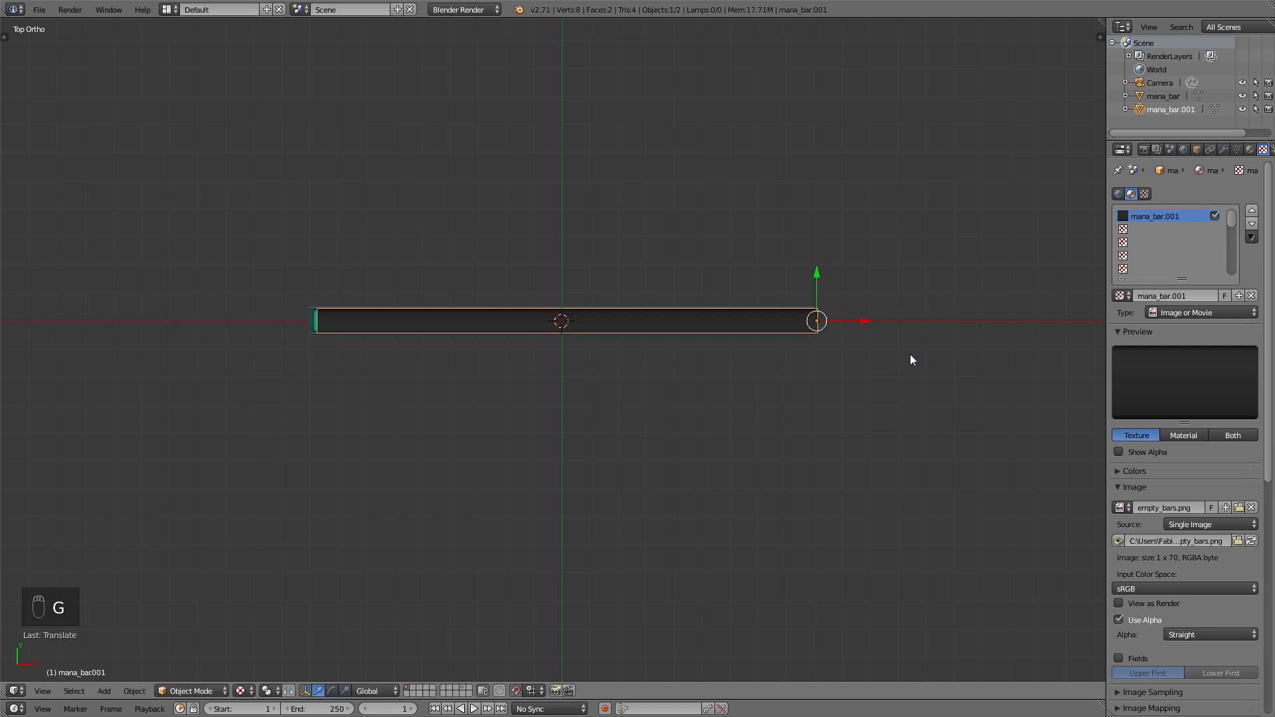
scroll(896, 357, "up", 3)
- Insert a Scaling keyframe for the dark plane at frame 0 and reset the 3D cursor to the origin
key("Return")
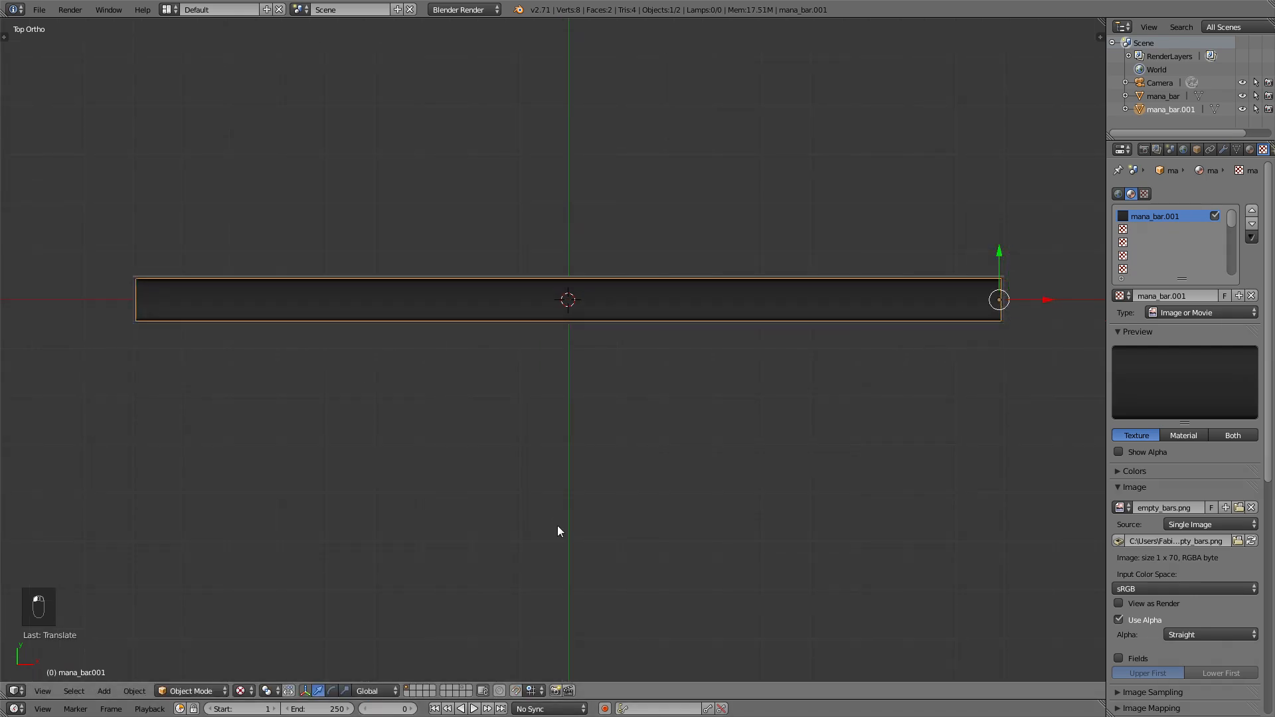
key("i")
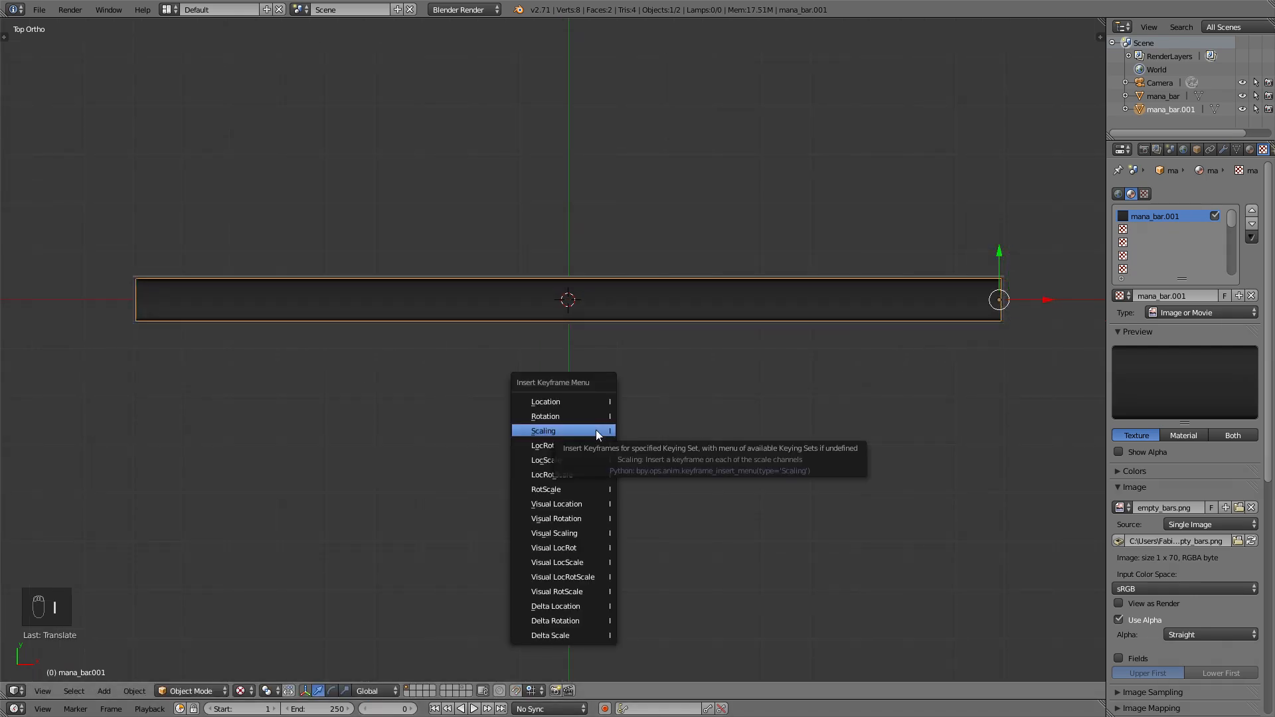
left_click(569, 430)
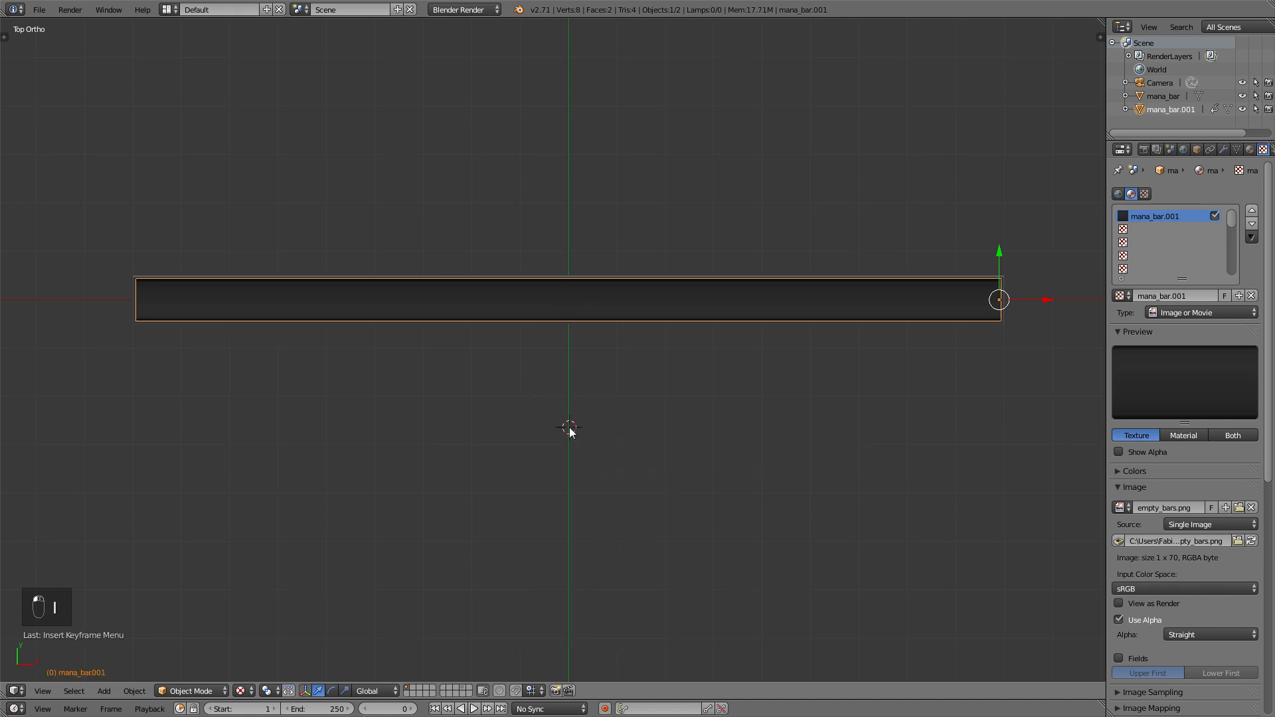
key("shift+c")
- At frame 100, shrink the dark plane along X toward its origin at the bar's right end
left_click(388, 708)
type("100")
key("Return")
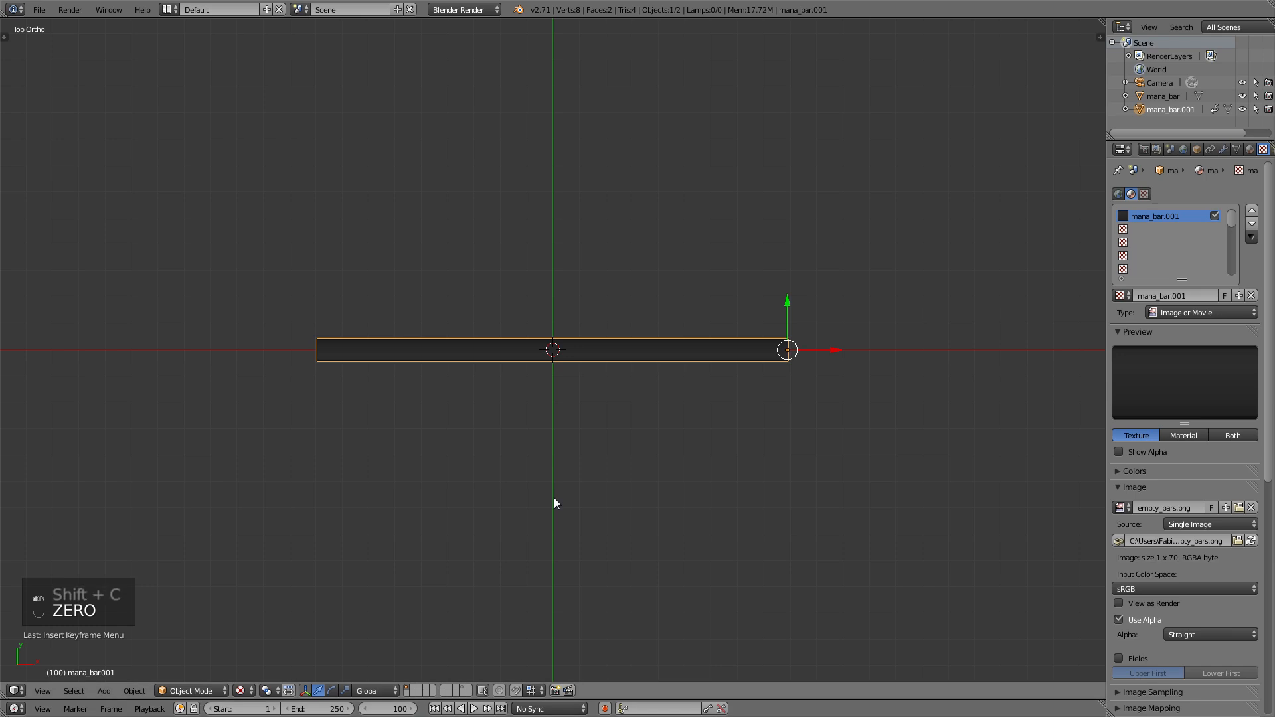
key("s")
left_click(749, 436)
scroll(748, 445, "up", 4)
key("s")
middle_click(778, 465)
left_click(871, 415)
middle_click_drag(890, 410, 442, 458, "shift")
key("s")
middle_click(531, 447)
left_click(608, 455)
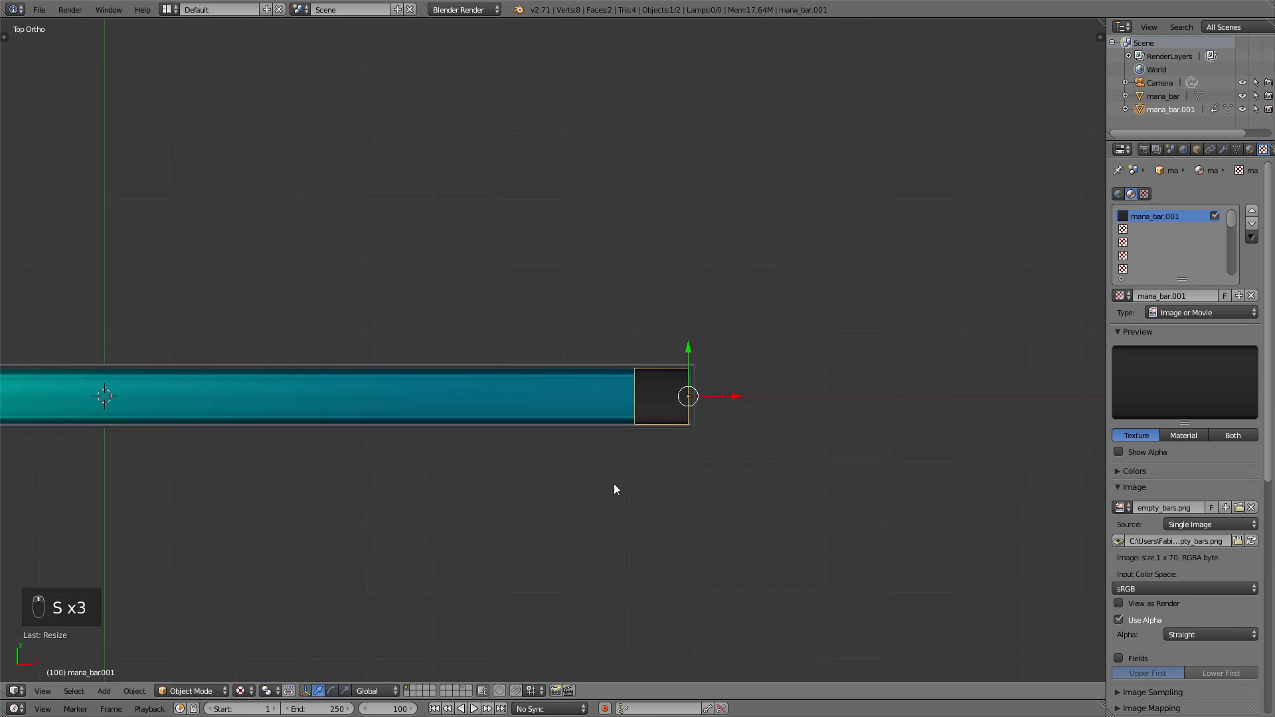
- Shrink the dark plane further along X to a thin sliver and insert a Scaling keyframe at frame 100
key("s")
left_click(688, 523)
key("s")
middle_click(700, 476)
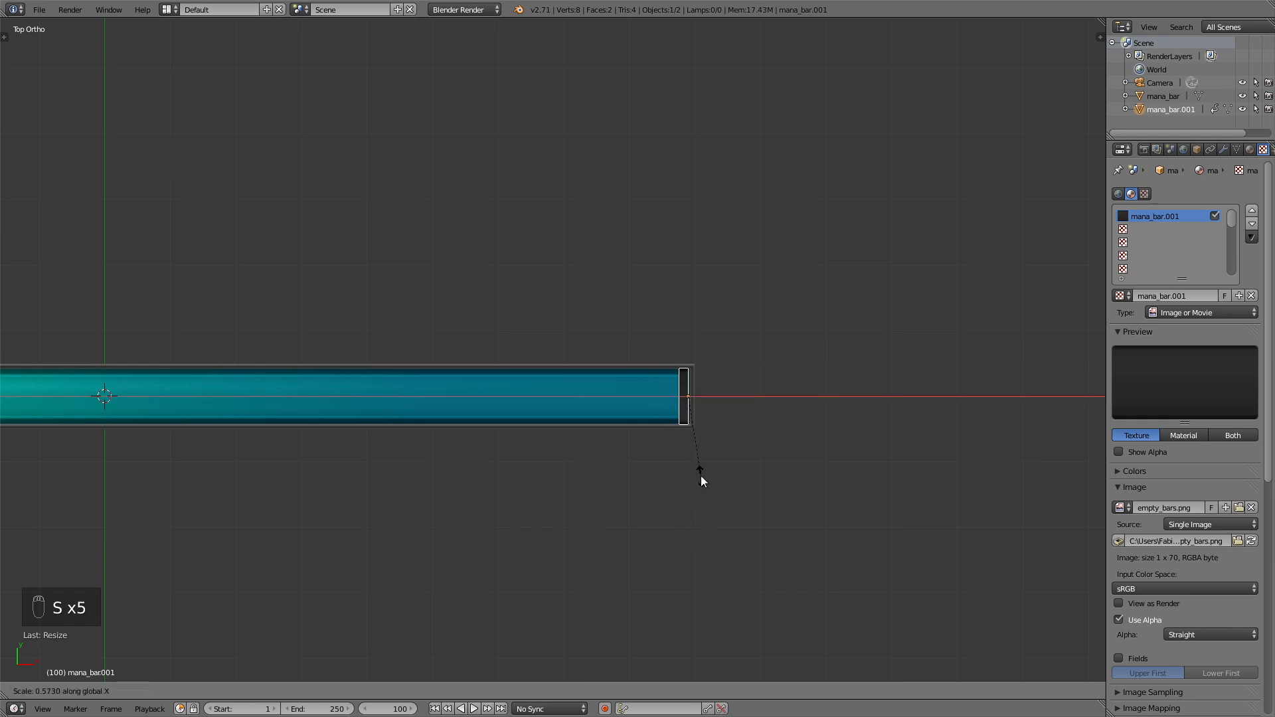
left_click(693, 417)
key("i")
left_click(692, 417)
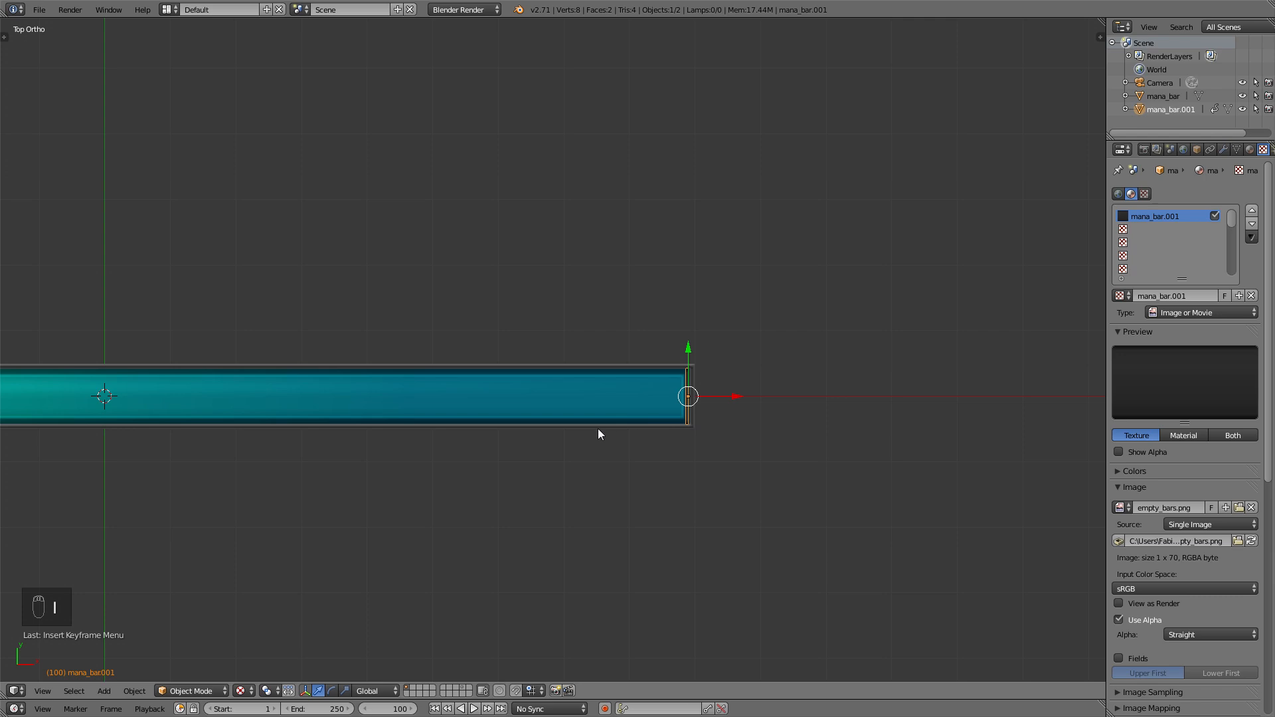
- Return to the start of the timeline, deselect everything and play back the bar-filling animation
scroll(518, 437, "down", 4)
middle_click_drag(444, 446, 532, 429, "shift")
key("shift+Left")
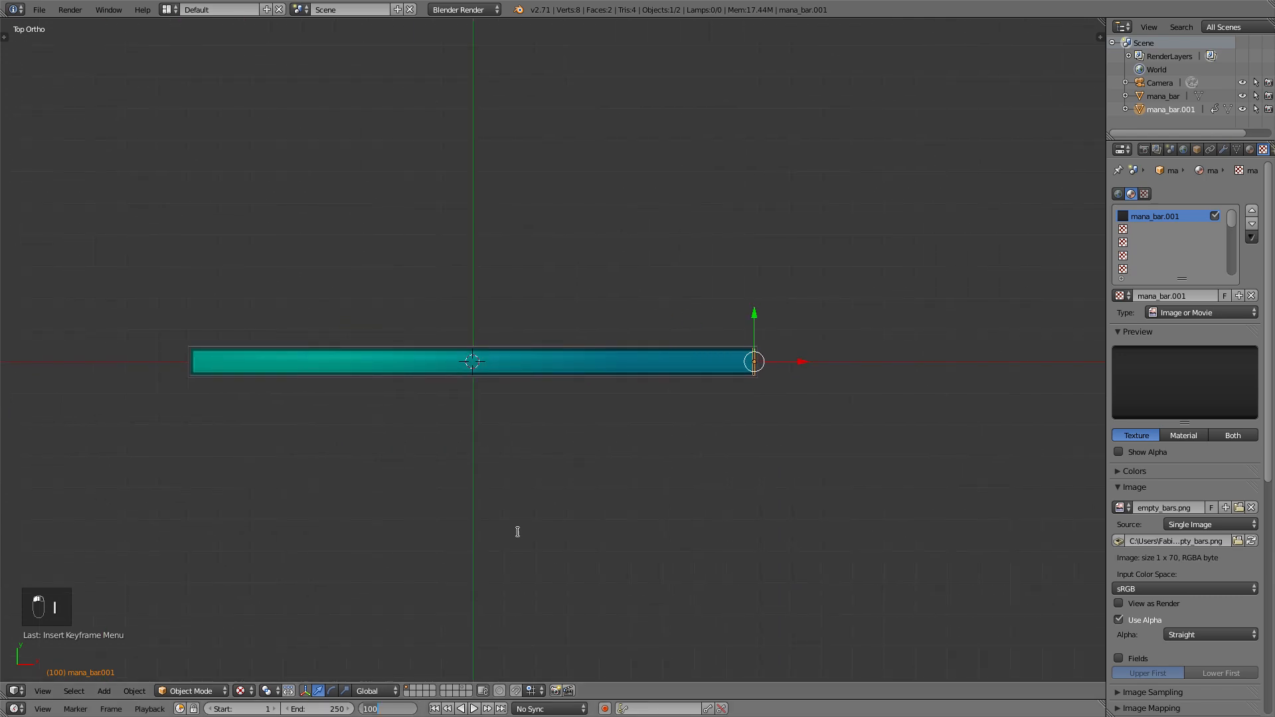
key("a")
key("alt+a")
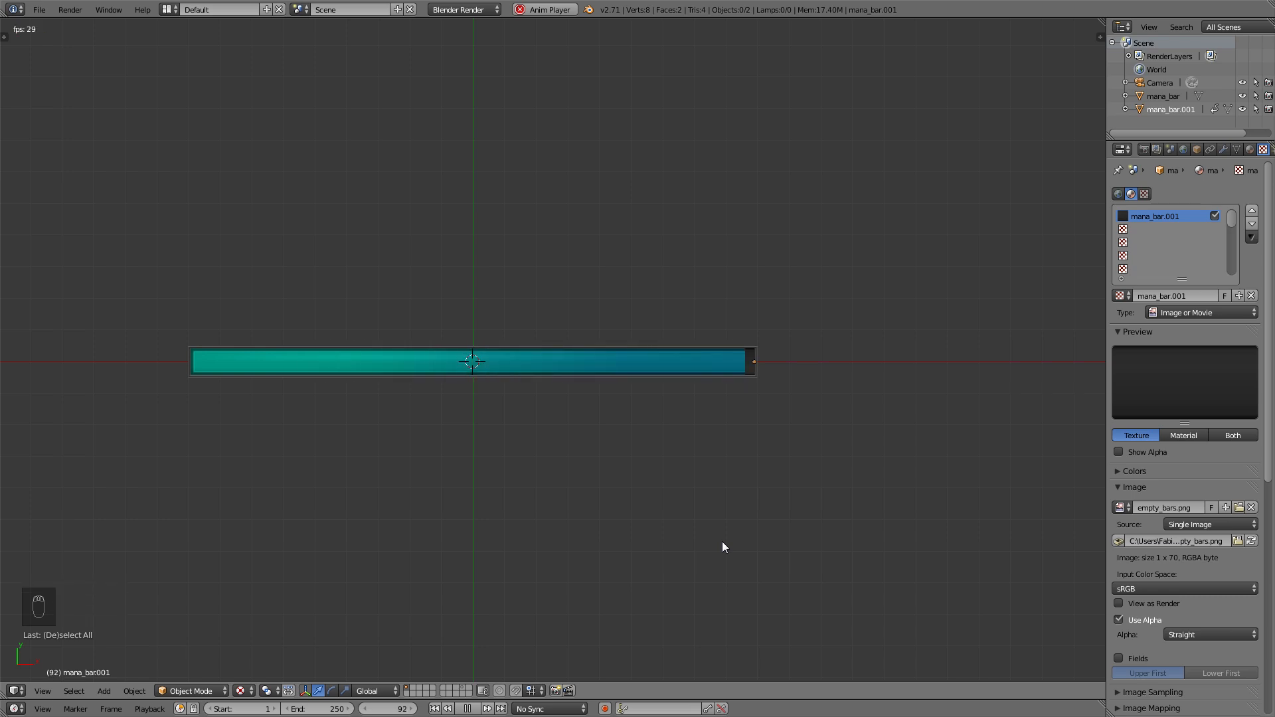
key("Escape")
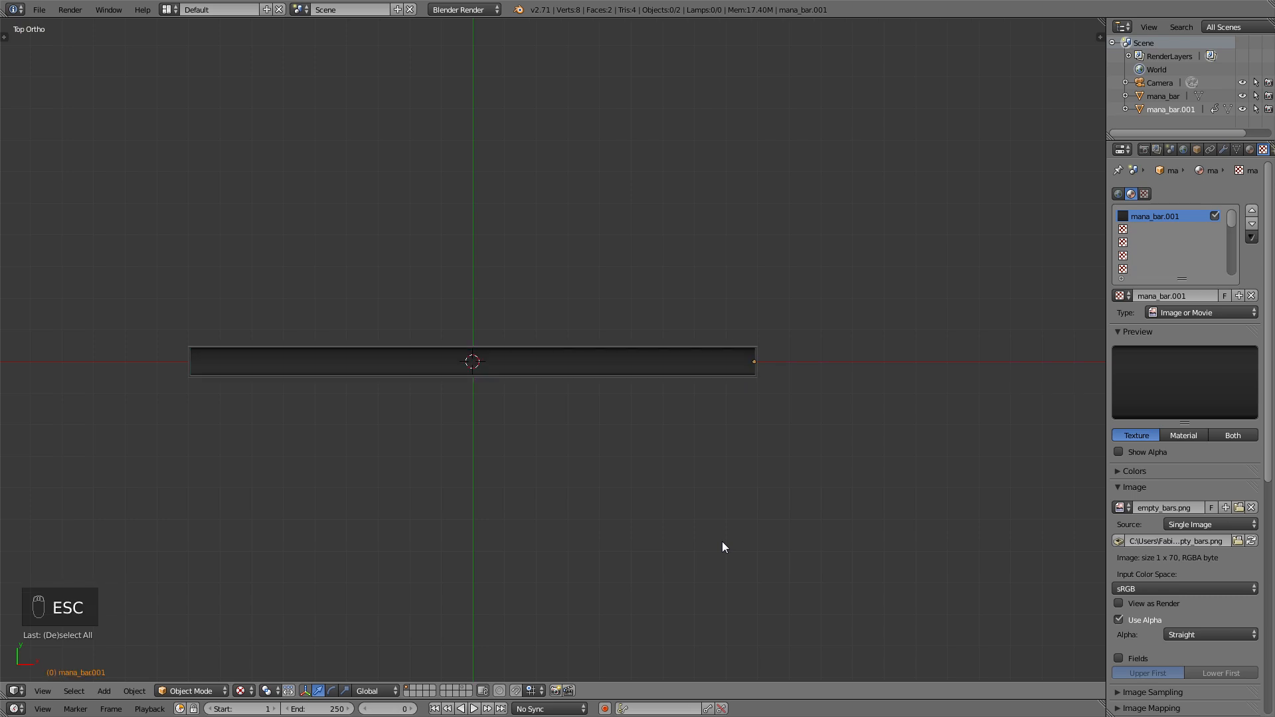
middle_click_drag(558, 482, 673, 472, "shift")
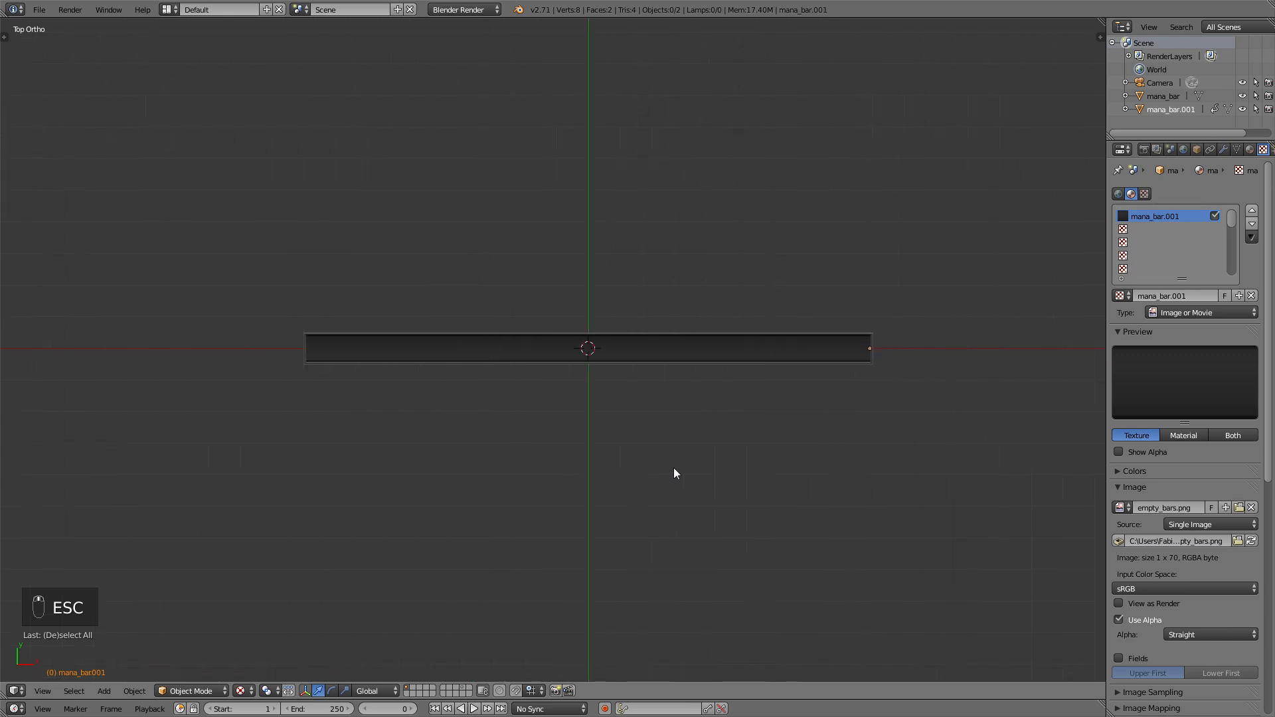
right_click(636, 348)
right_click(628, 353)
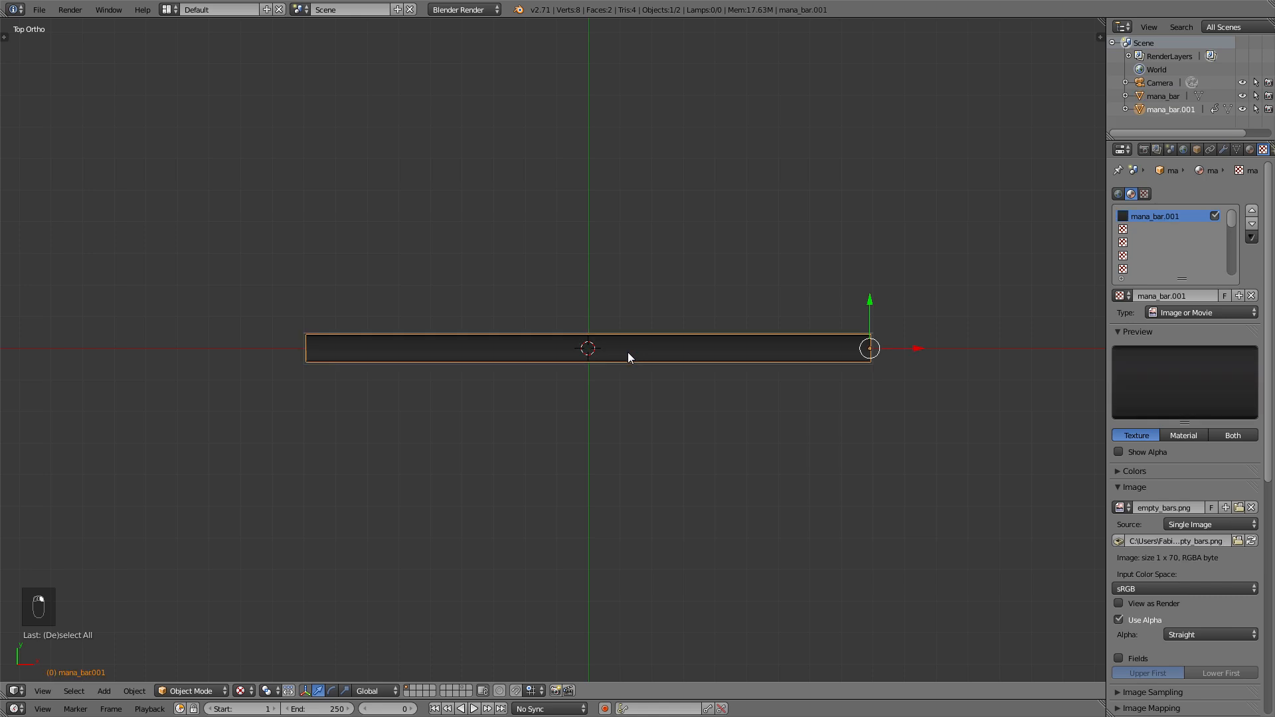
key("s")
right_click(711, 482)
- Import the image overlay_manabar_02.png as a plane
left_click(39, 9)
mouse_move(95, 236)
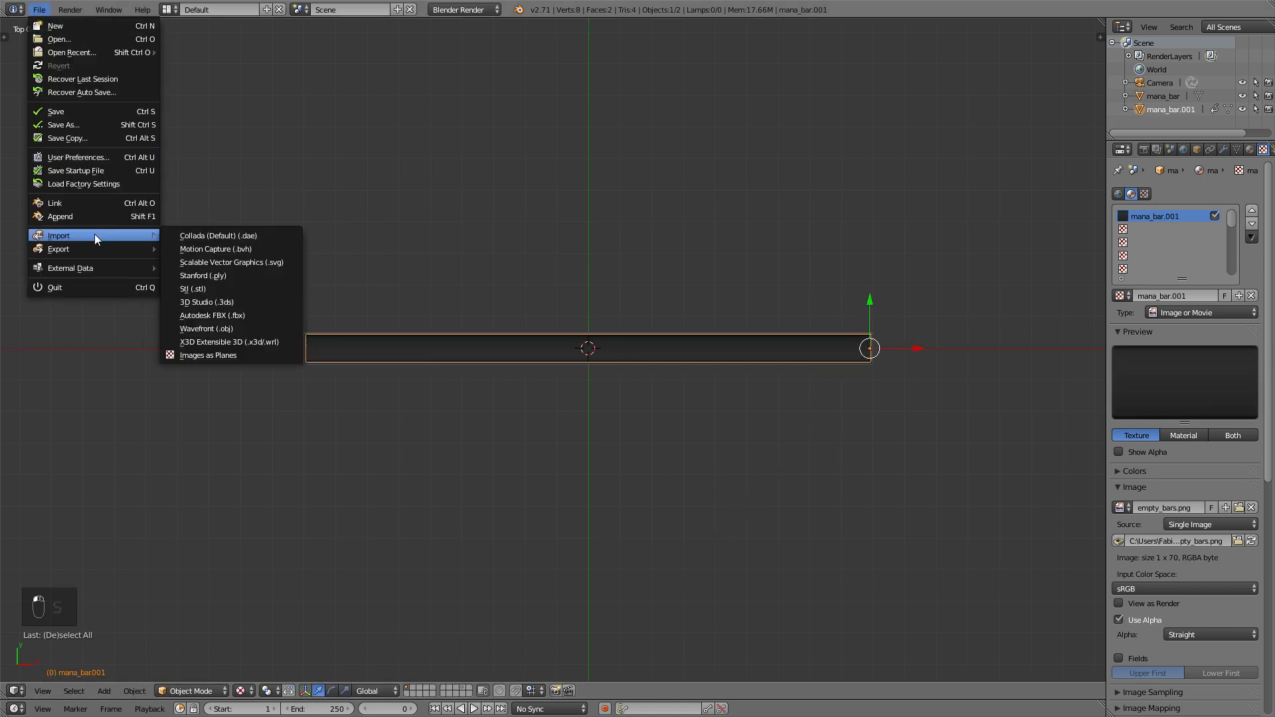
left_click(247, 355)
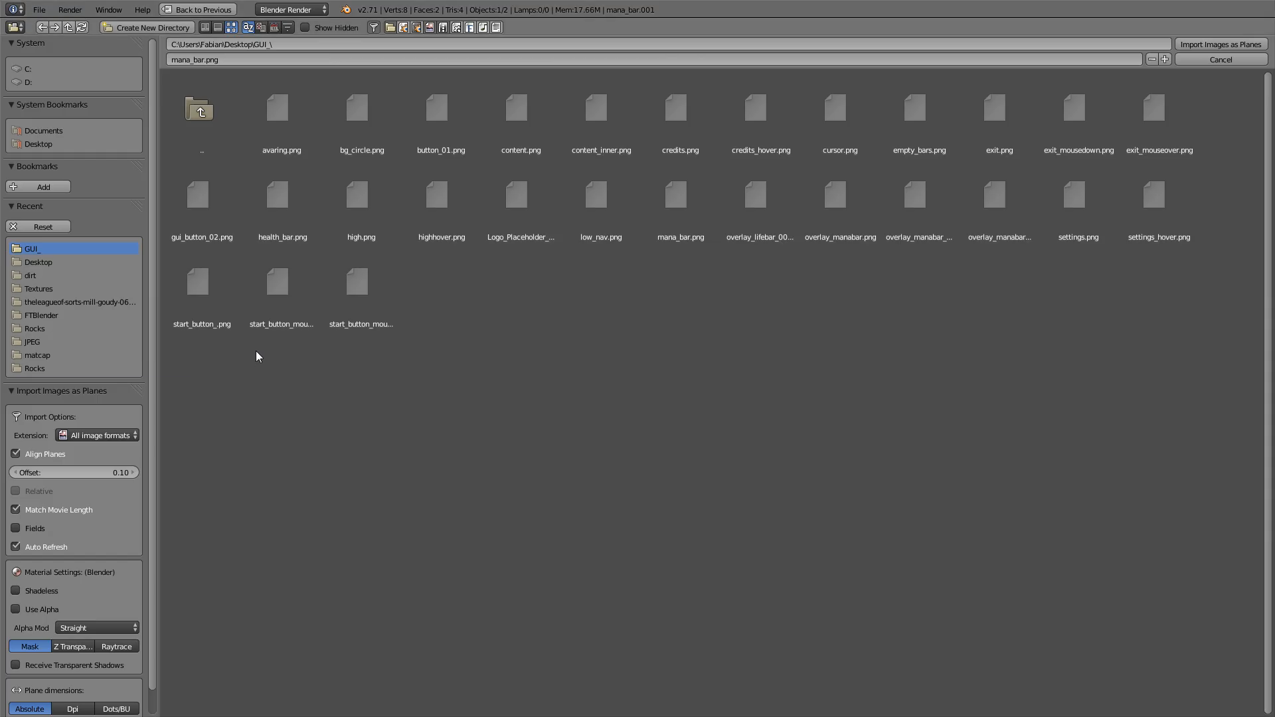
double_click(911, 214)
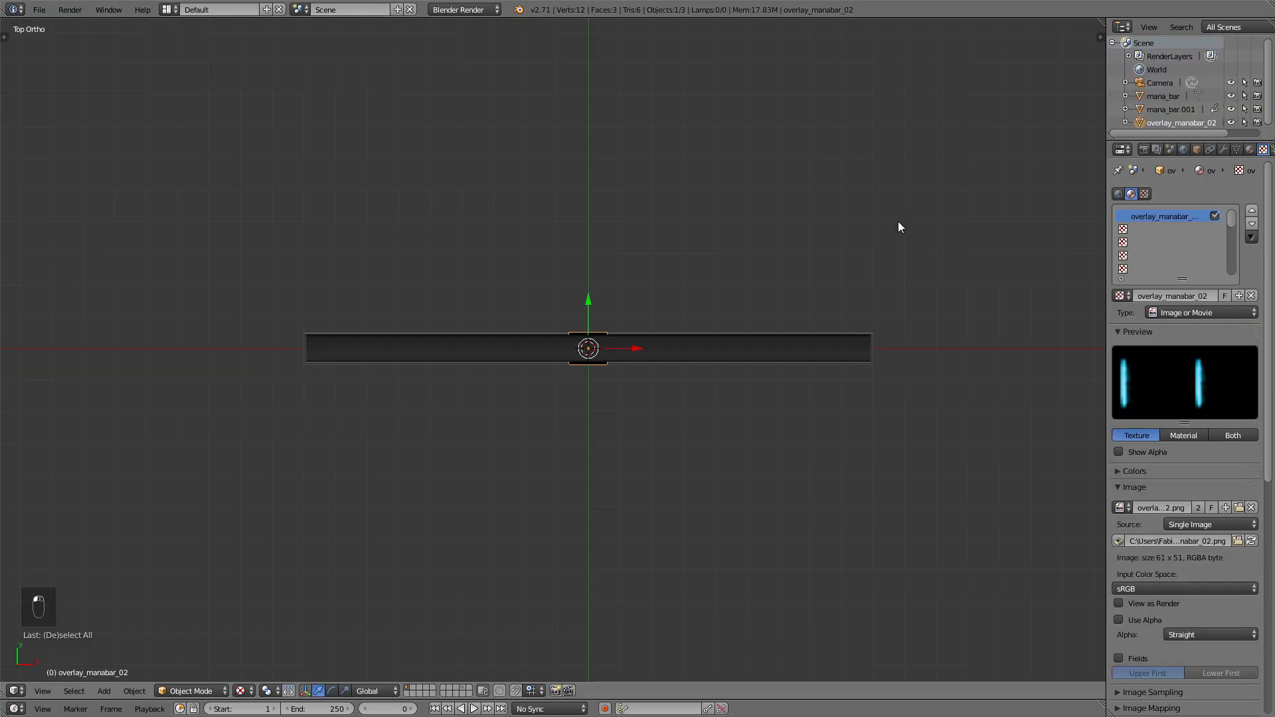
- Raise the glow overlay plane along Z above the dark plane and open its material settings
middle_click_drag(719, 452, 651, 373)
key("g")
left_click(664, 329)
scroll(667, 328, "up", 2)
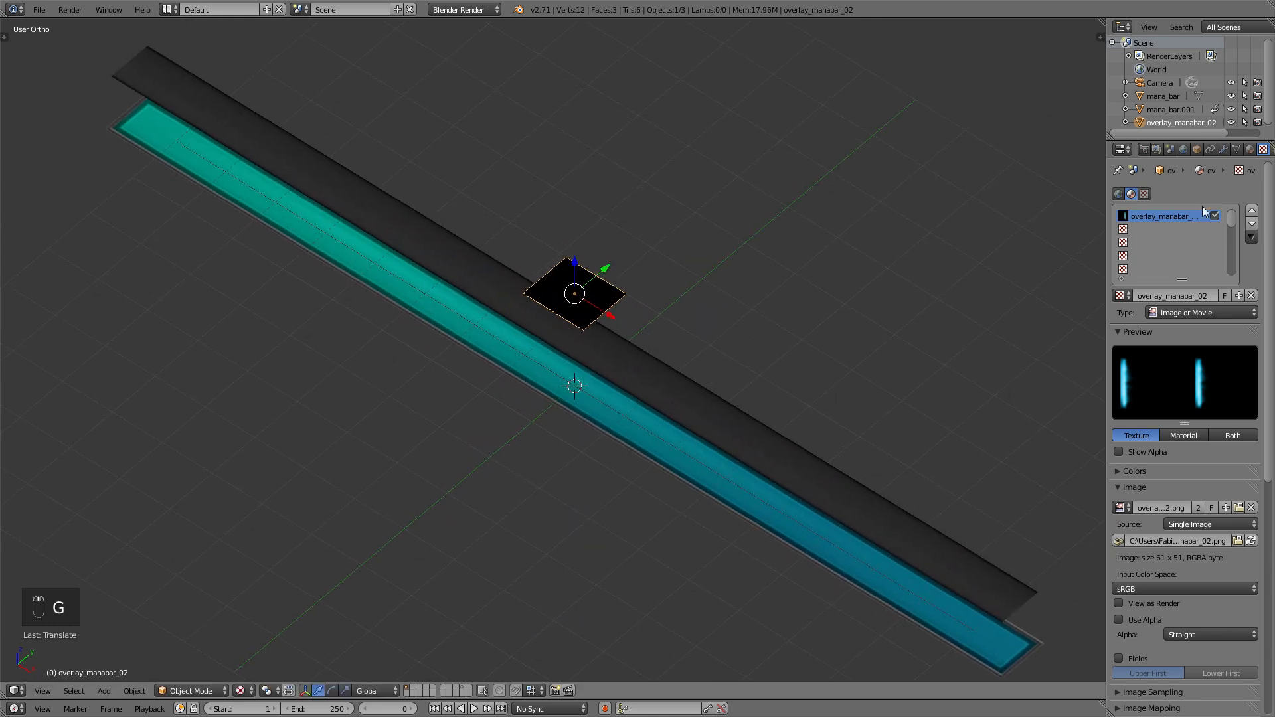
left_click(1249, 150)
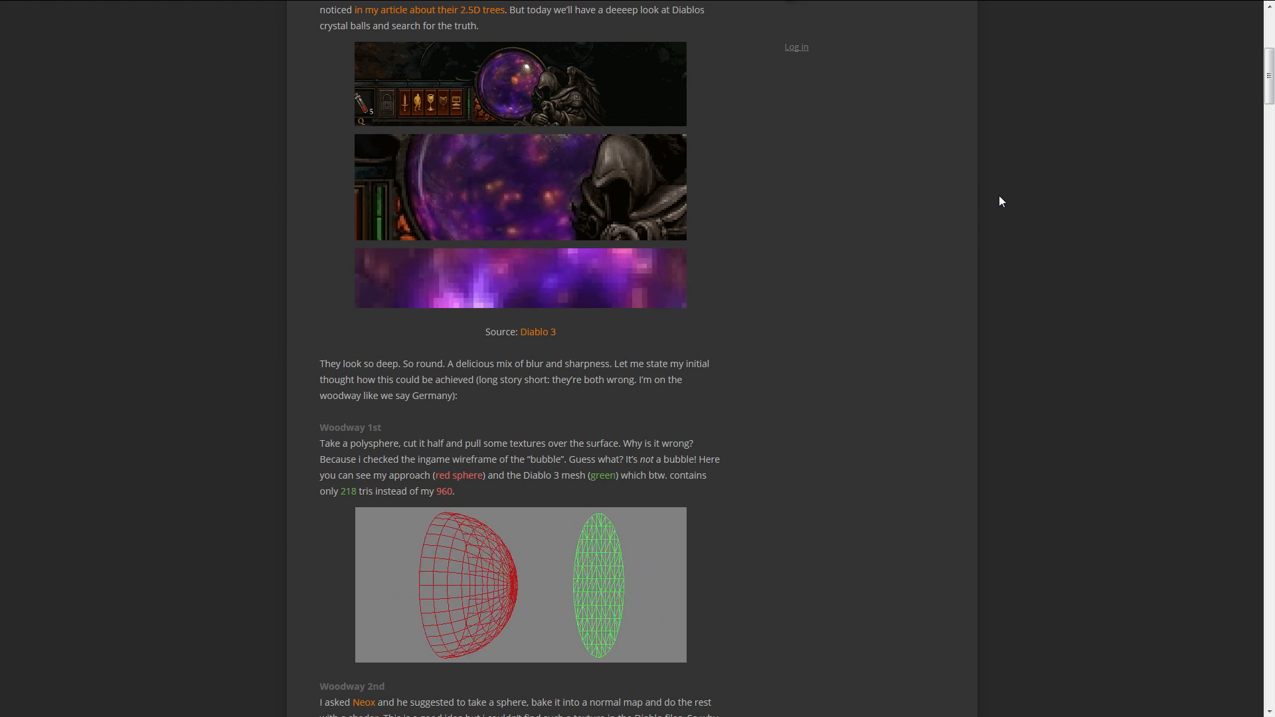
- Scroll through the web article about Diablo 3's crystal balls in the browser
scroll(1141, 365, "down", 20)
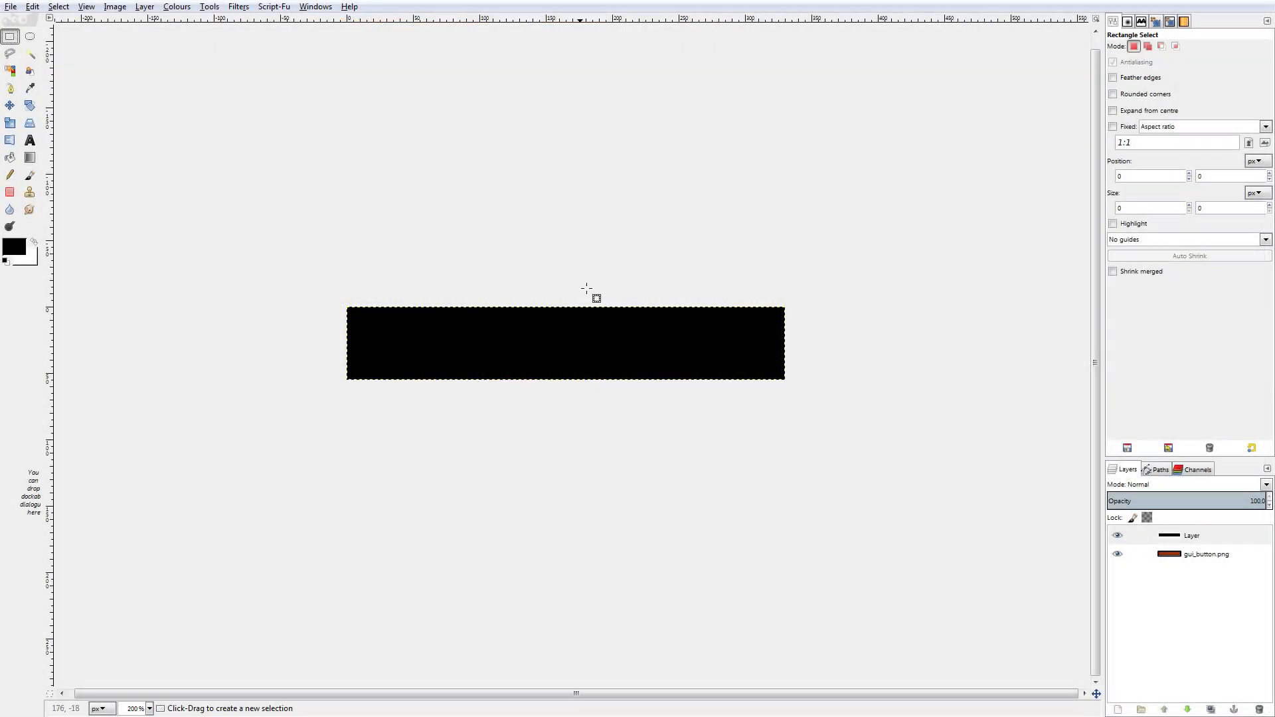
- In GIMP, select a narrow vertical strip near the middle of the black layer and fill it with white
left_click_drag(582, 283, 590, 420)
left_click(10, 158)
key("x")
left_click(586, 346)
right_click(611, 365)
key("Escape")
scroll(328, 311, "up", 3, "ctrl")
- Smudge the white strip along its full height with a size 13 brush to give it soft, irregular edges
key("s")
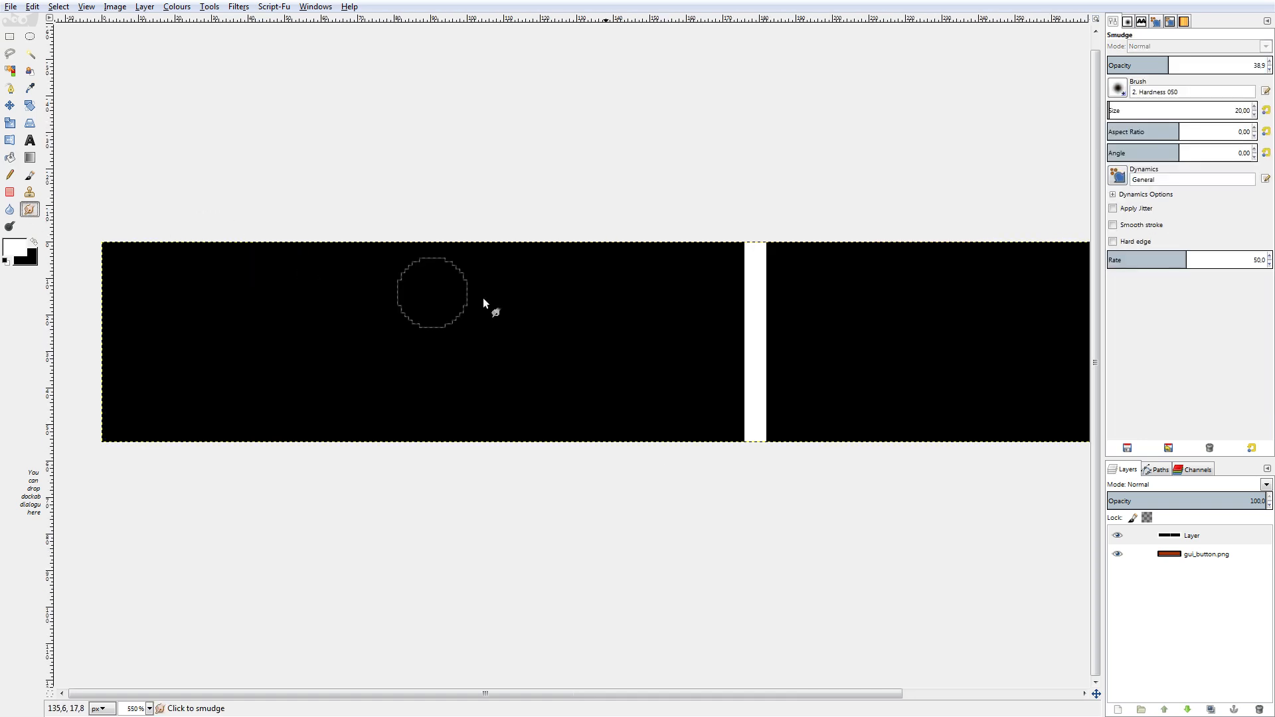
middle_click_drag(758, 302, 679, 312)
key("shift+bracketleft")
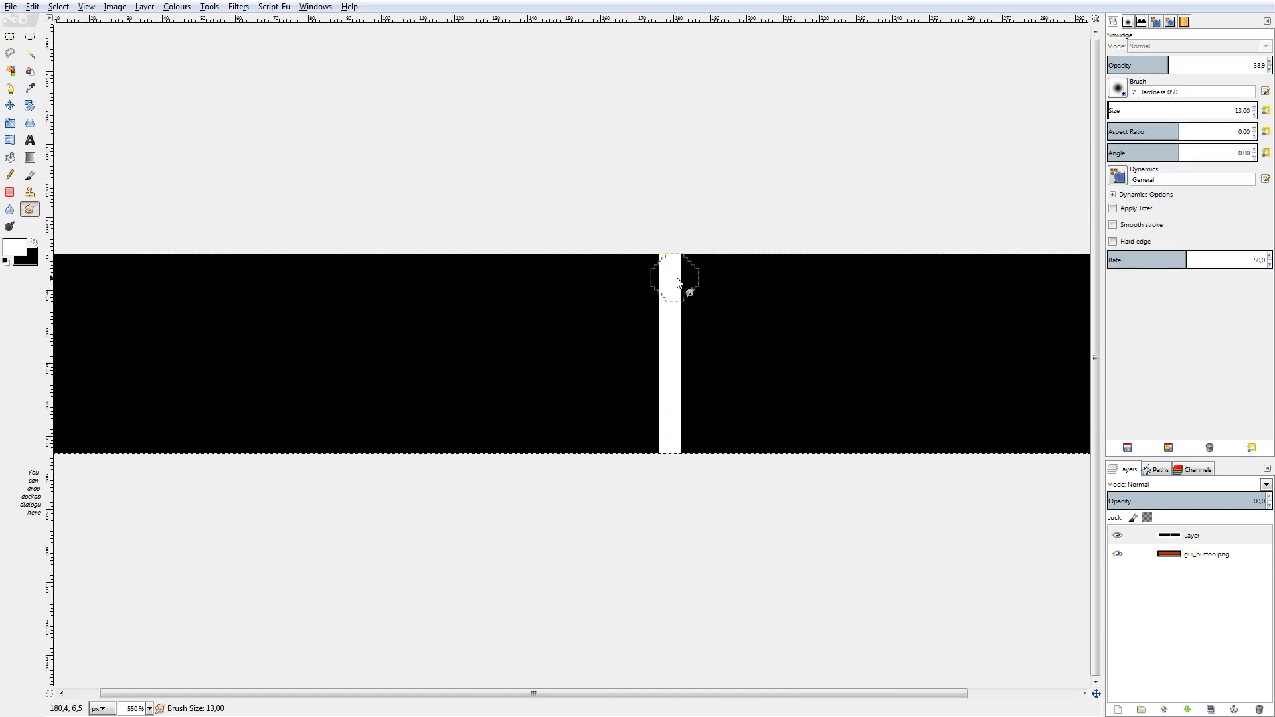
right_click(708, 277)
key("Escape")
mouse_move(688, 273)
left_mouse_down()
mouse_move(656, 299)
mouse_move(678, 321)
left_mouse_up()
left_click_drag(671, 369, 698, 357)
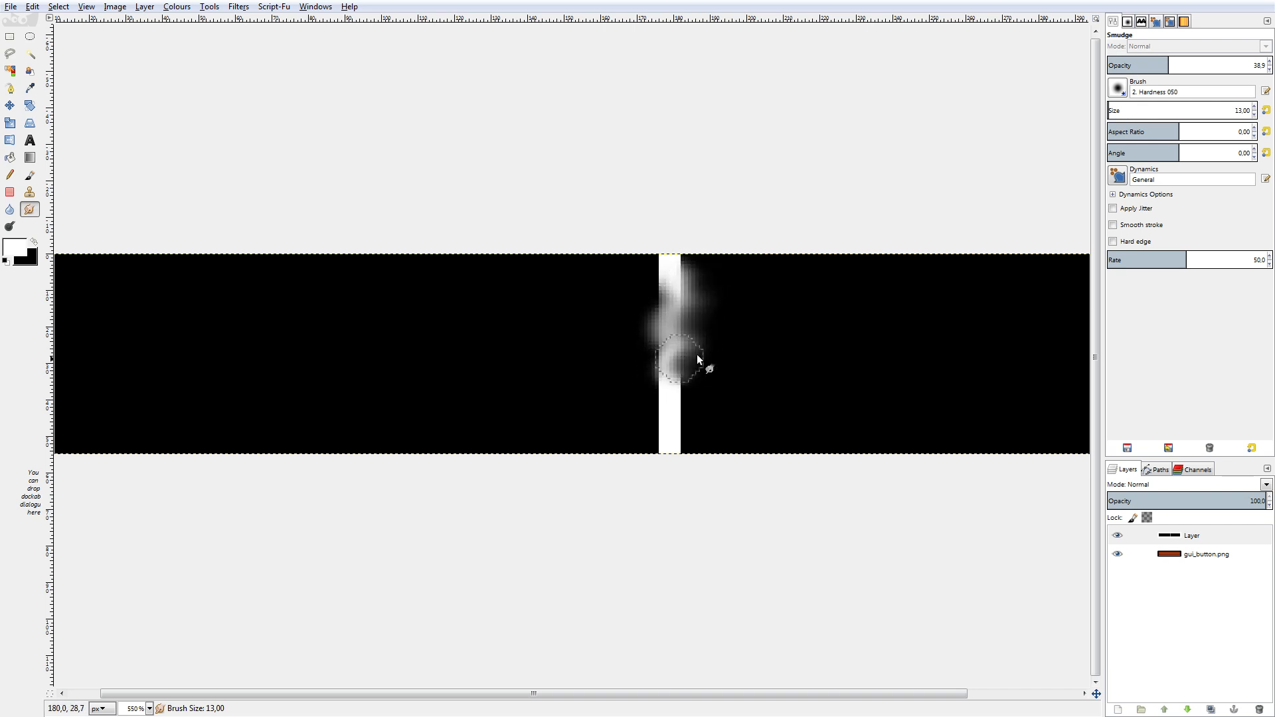
mouse_move(690, 403)
left_mouse_down()
mouse_move(666, 284)
mouse_move(645, 426)
left_mouse_up()
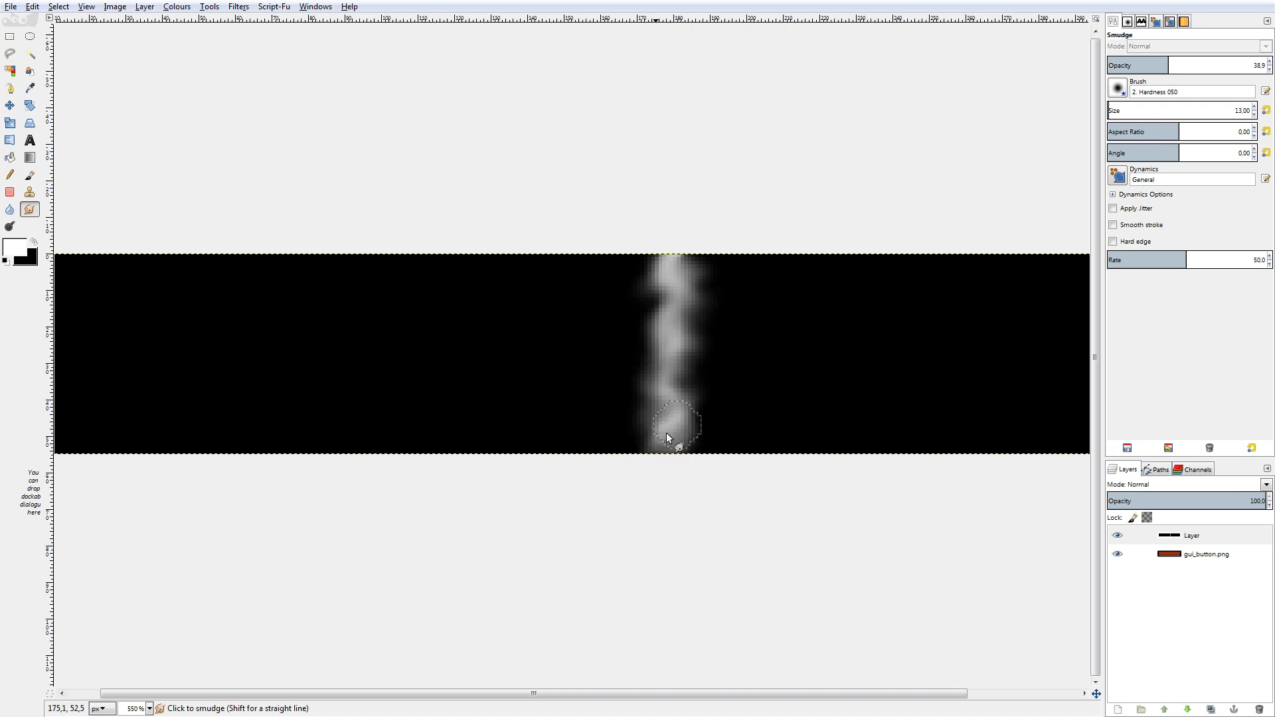
- Add a transparent layer and fill a 7 × 74 px selection over the smudged strip using a white FG to Transparent gradient
key("shift+ctrl+n")
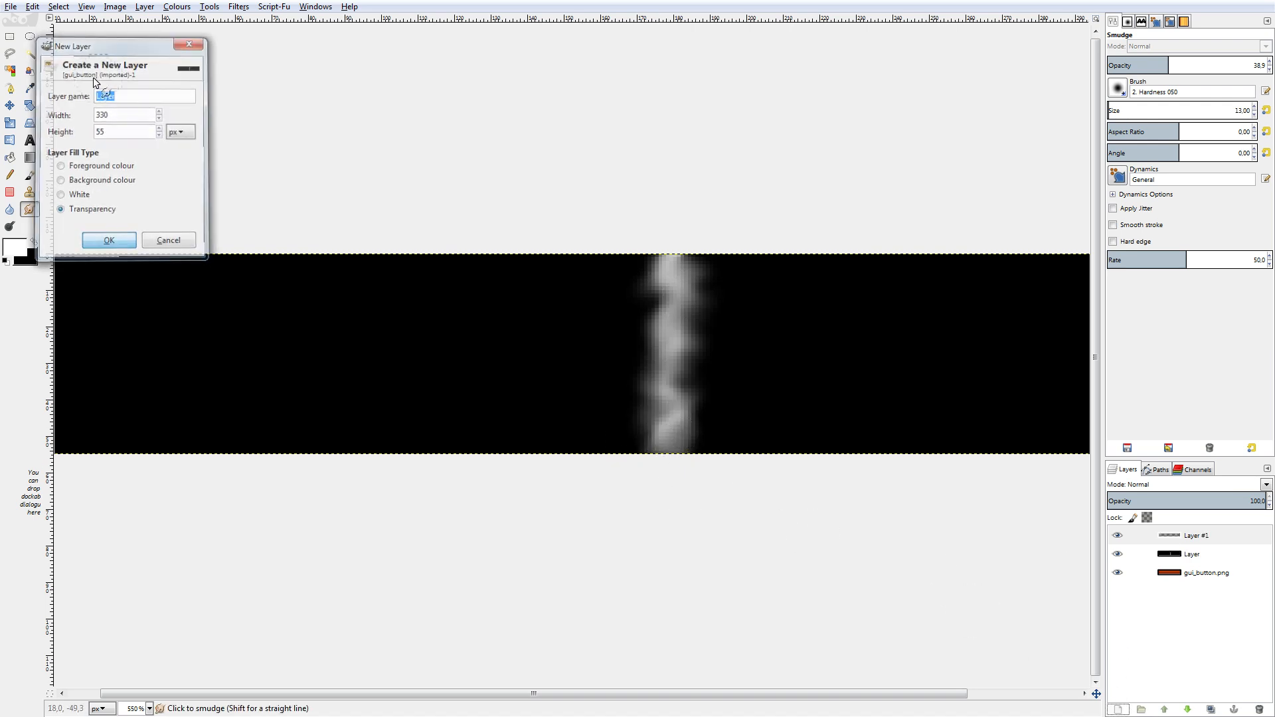
key("Return")
key("r")
left_click_drag(652, 225, 686, 502)
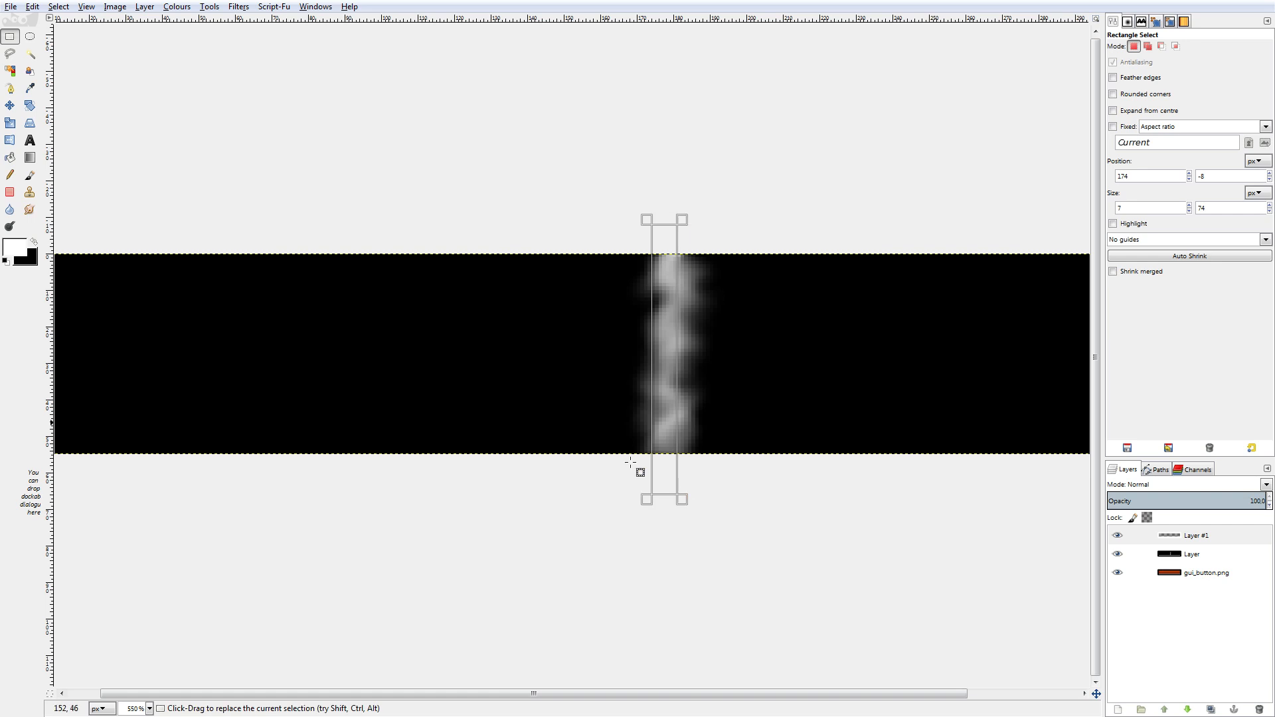
left_click(29, 158)
left_click_drag(473, 297, 942, 347)
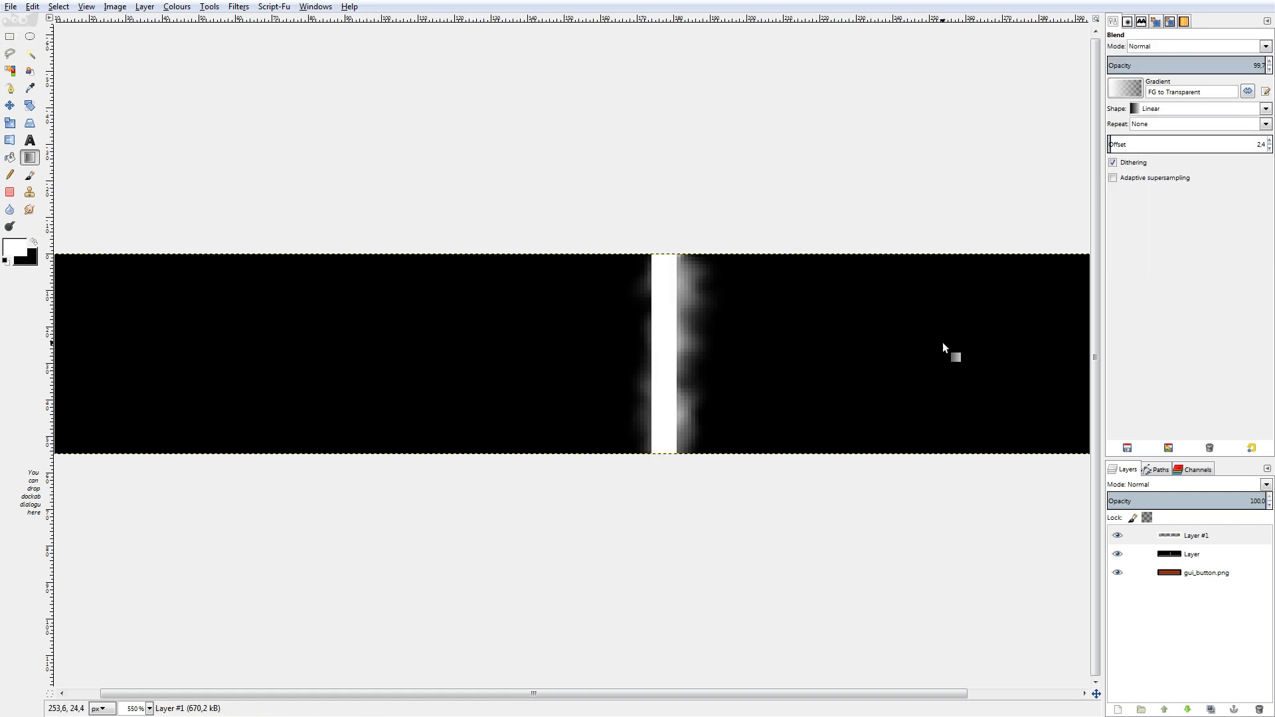
- Clear the selection and smudge the edges of the new white strip
left_click(9, 36)
left_click(128, 83)
left_click(30, 210)
right_click(692, 279)
mouse_move(739, 323)
mouse_move(701, 283)
left_mouse_down()
mouse_move(643, 273)
mouse_move(649, 281)
left_mouse_up()
left_click(812, 344)
mouse_move(652, 359)
left_mouse_down()
mouse_move(653, 425)
mouse_move(649, 319)
mouse_move(622, 264)
left_mouse_up()
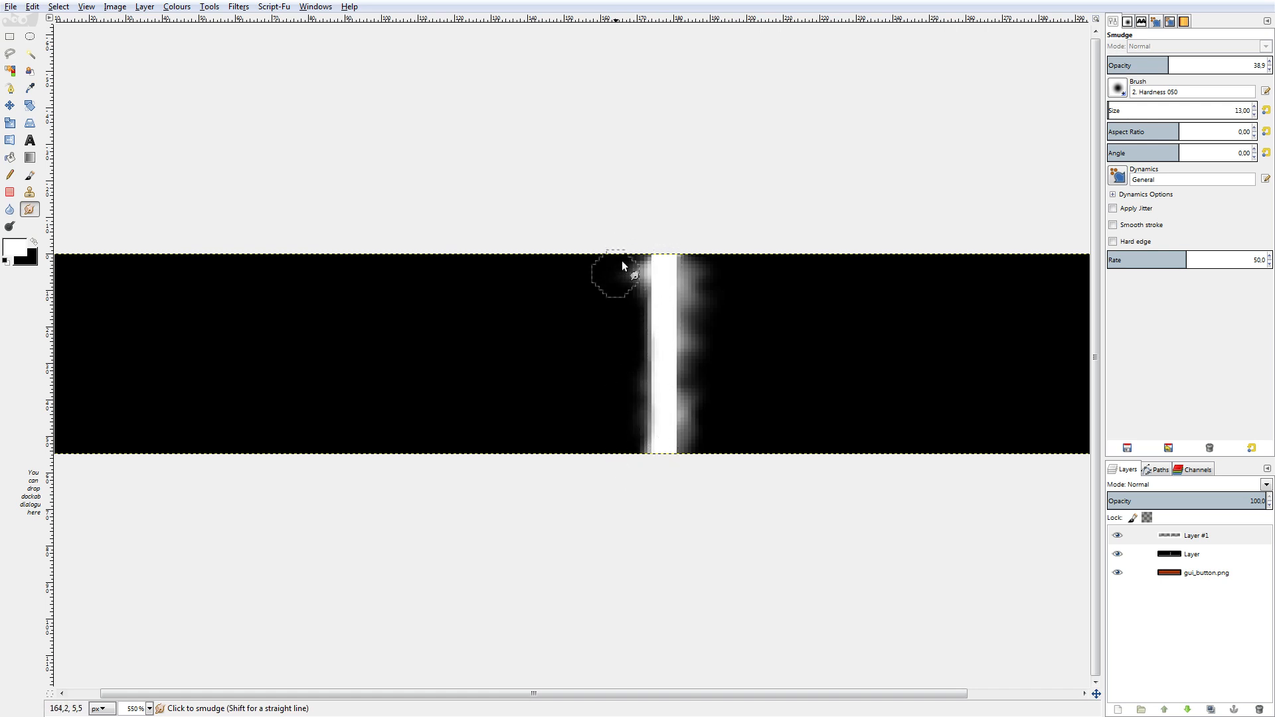
- Lower the opacity of Layer #1 to 51.7 and inspect the blended glow strip
left_click_drag(1235, 503, 1189, 512)
right_click(869, 370)
left_click(869, 369)
scroll(869, 369, "down", 2, "ctrl")
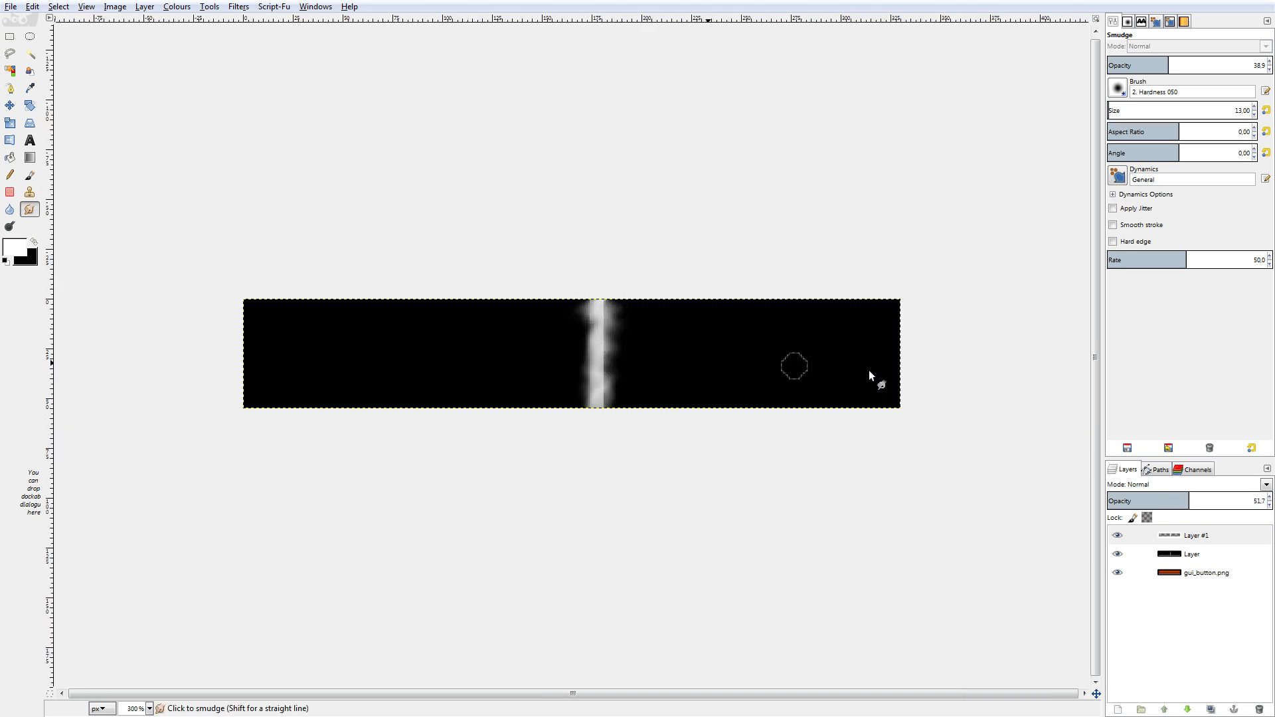
scroll(670, 334, "up", 3, "ctrl")
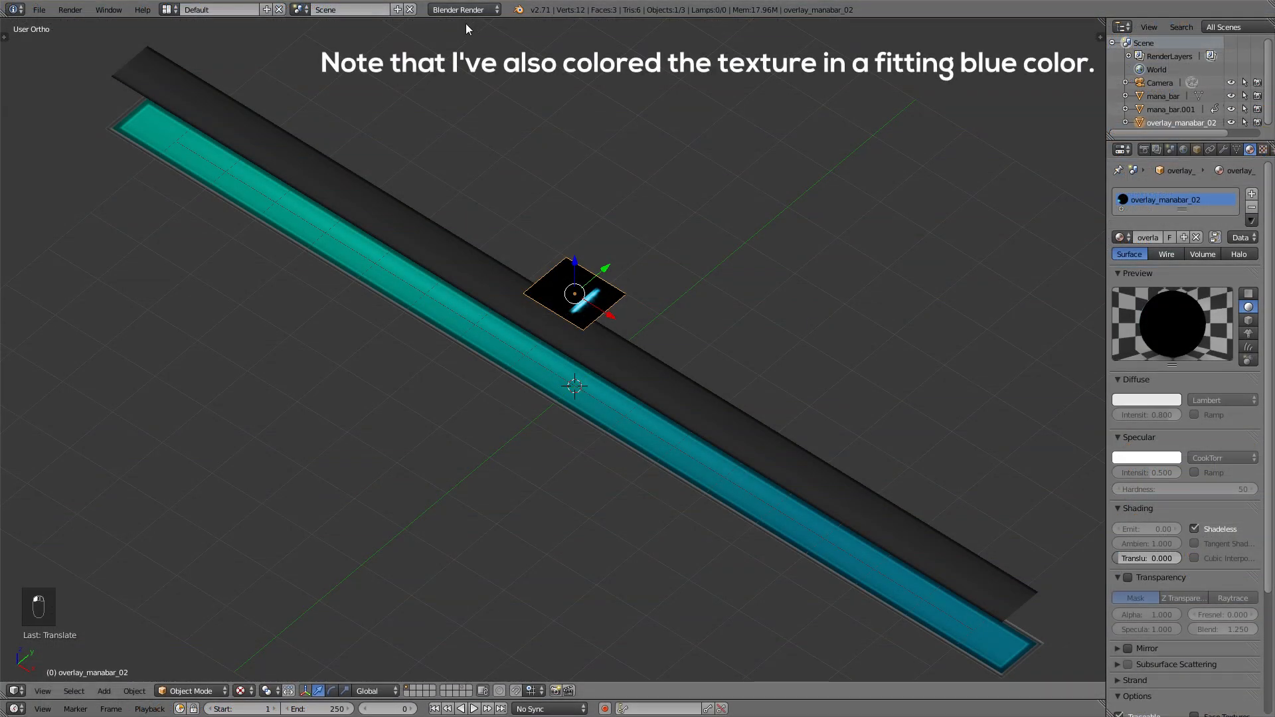
- In Blender, switch the render engine to Blender Game and set the glow overlay material's Alpha Blend to Add
left_click(464, 10)
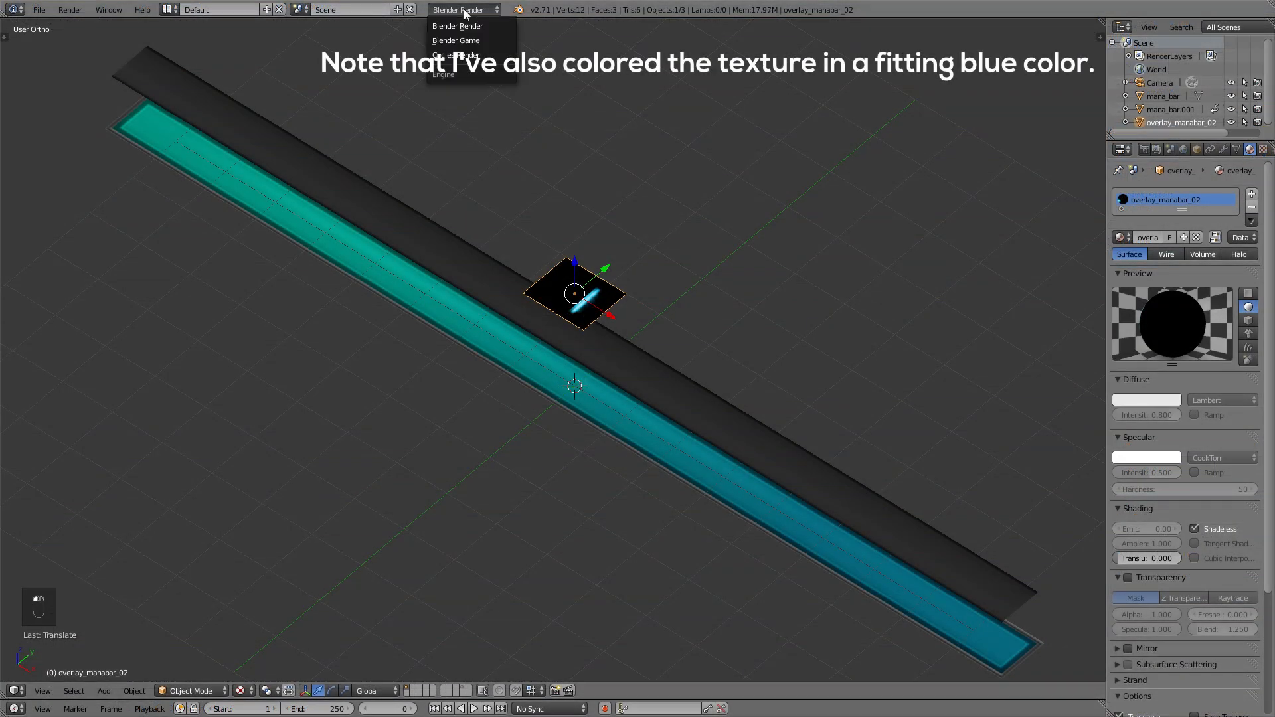
left_click(458, 41)
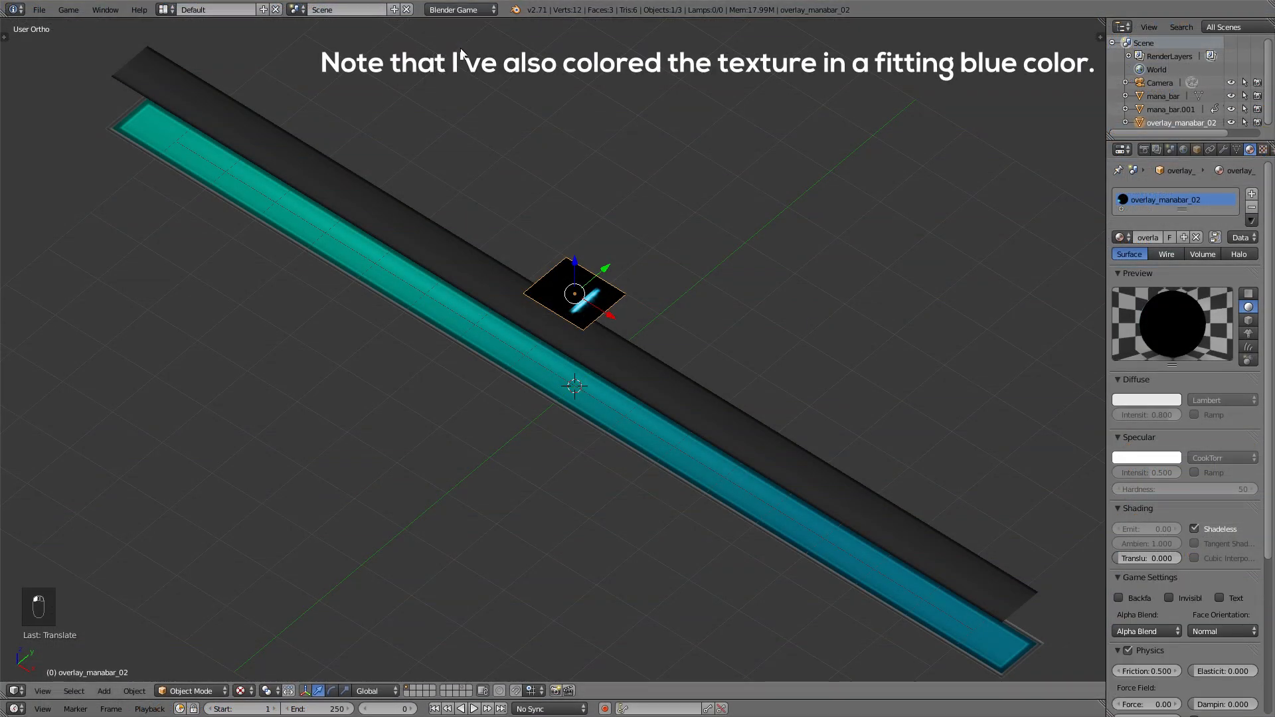
left_click(1148, 632)
left_click(1143, 603)
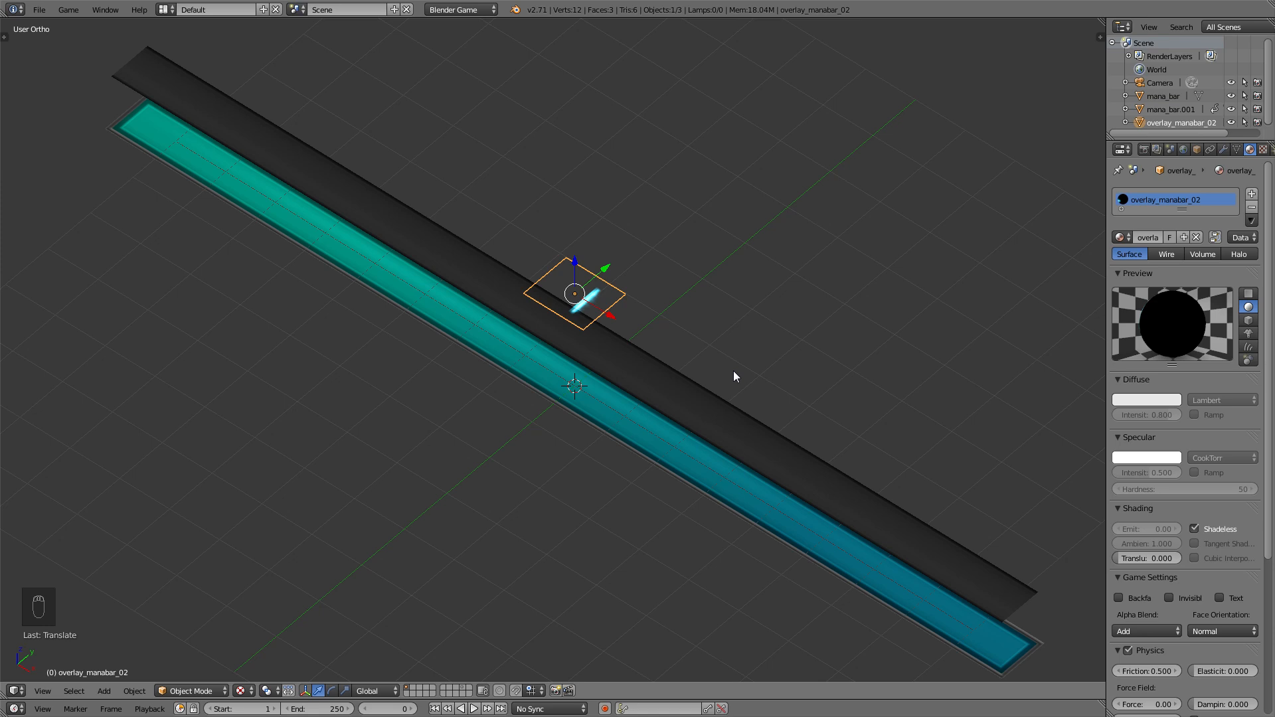
- Move the glow overlay plane along X in top view so its glow sits at the bar's left end
key("KP_7")
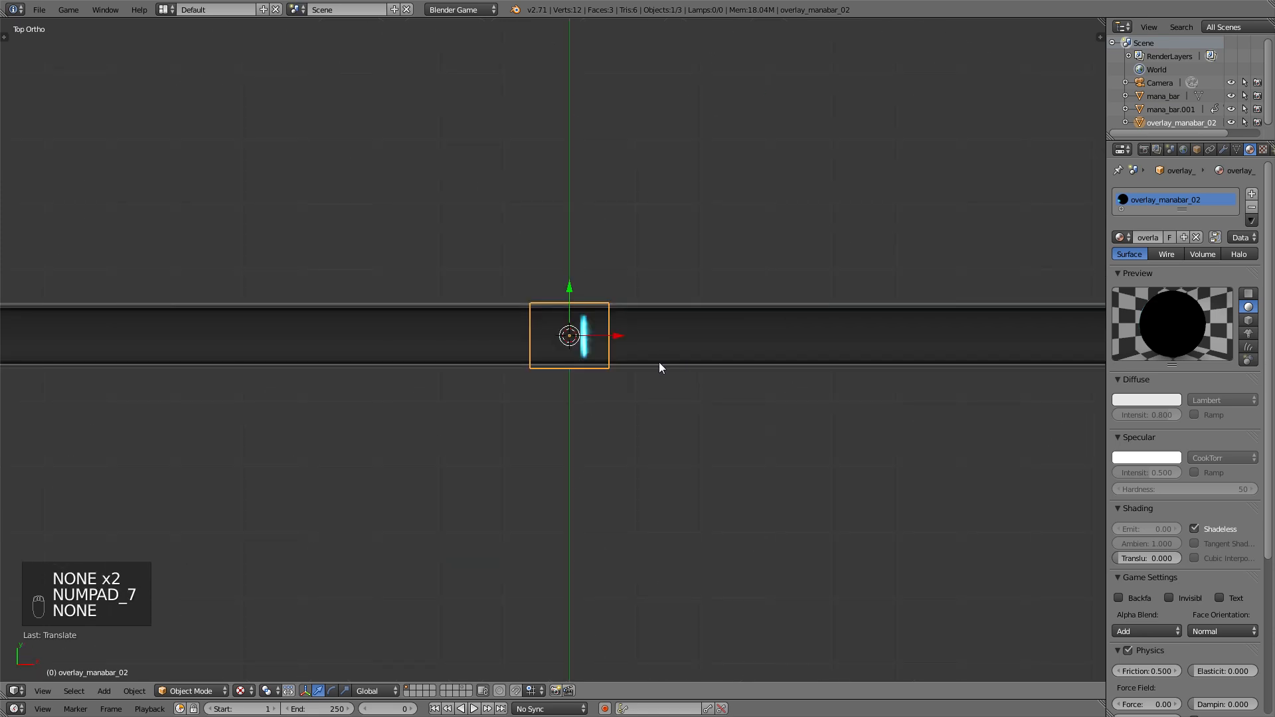
key("g")
left_click(194, 316)
middle_click_drag(193, 316, 511, 342, "shift")
key("g")
left_click(470, 343)
- Scale the glow overlay plane up slightly along Y to fit the height of the bar
key("s")
key("y")
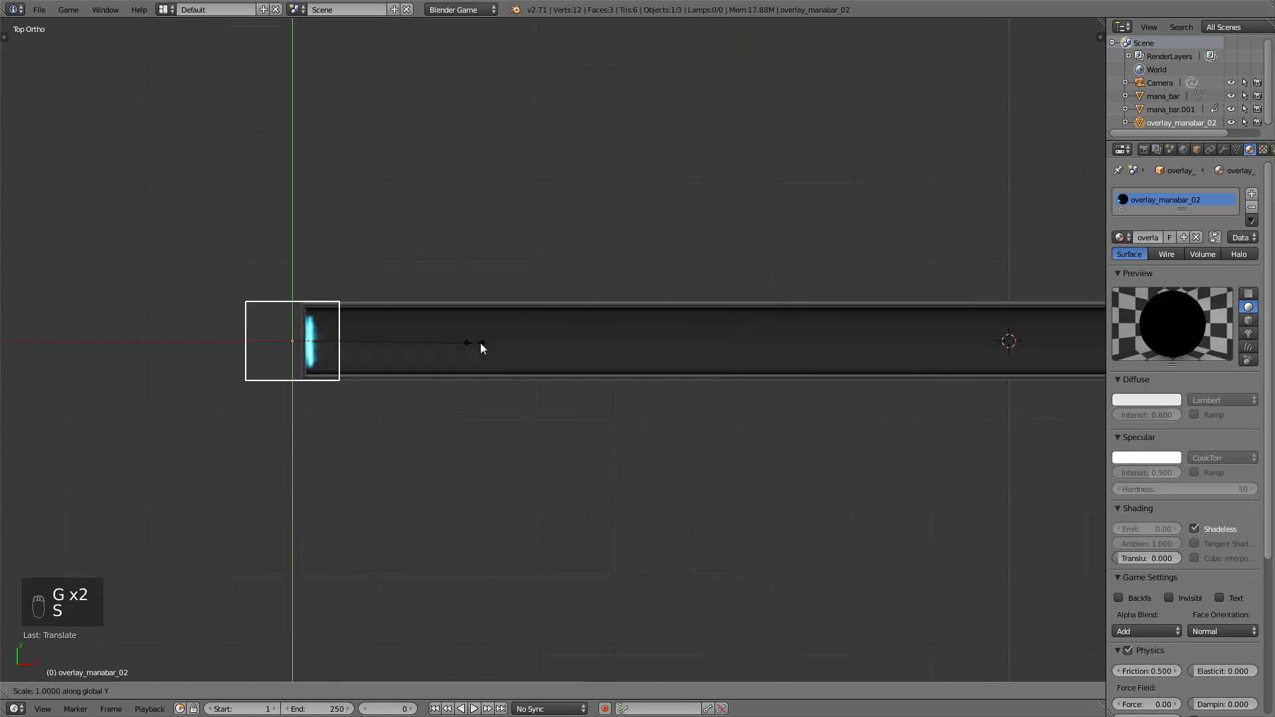
left_click(507, 341)
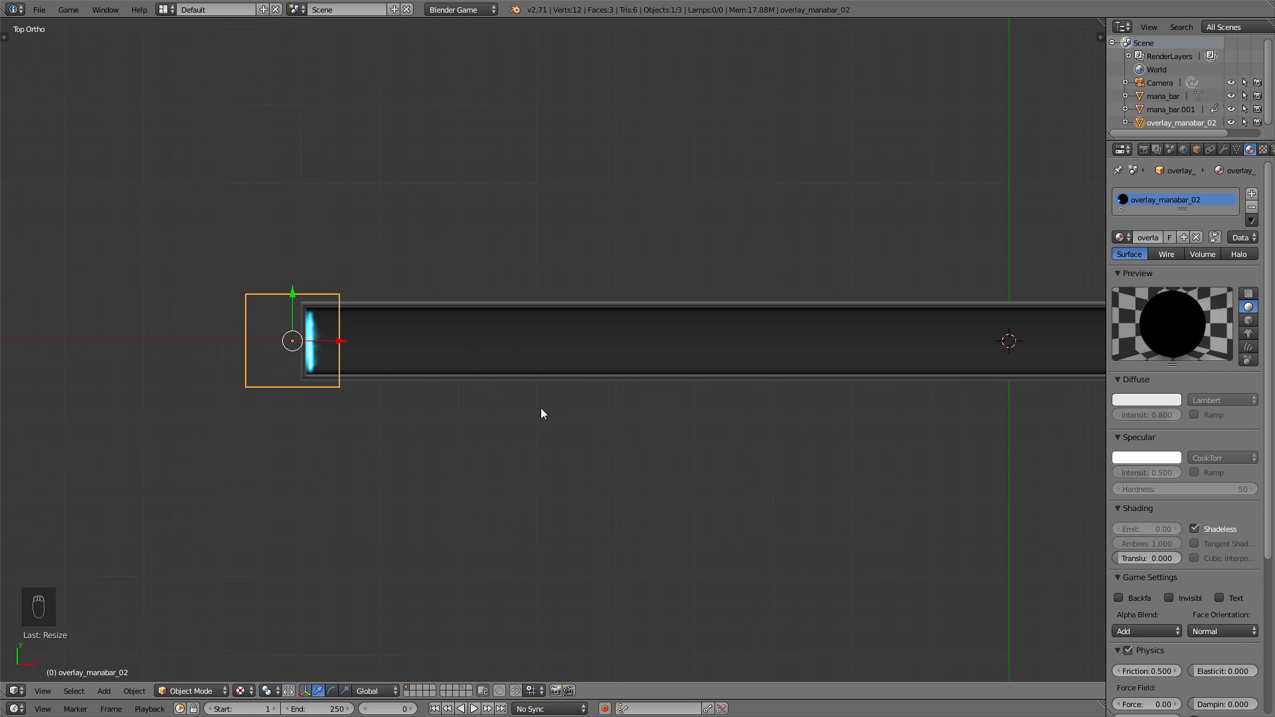
- Insert a Location keyframe for the glow overlay at frame 0 and go to frame 100
key("i")
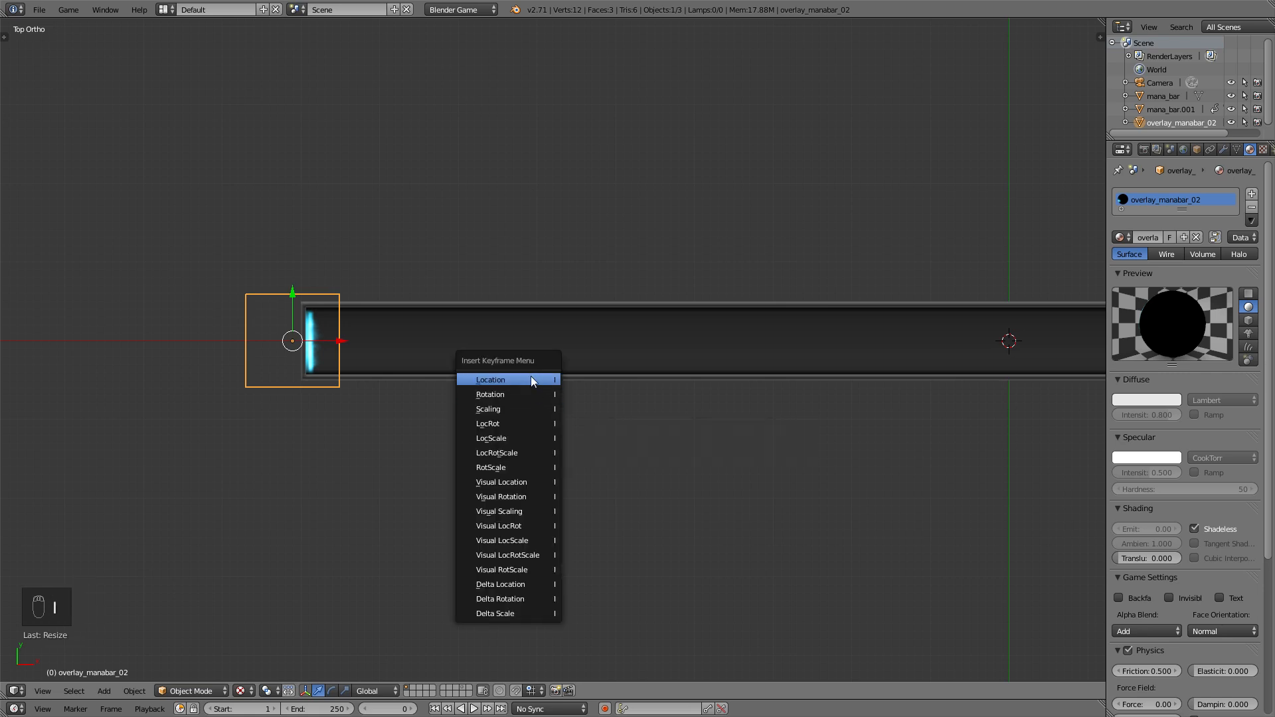
left_click(527, 380)
left_click(407, 709)
type("100")
key("Return")
- Move the glow overlay along X to the bar's right end and insert a Location keyframe at frame 100
scroll(552, 421, "down", 2)
middle_click_drag(494, 408, 285, 408, "shift")
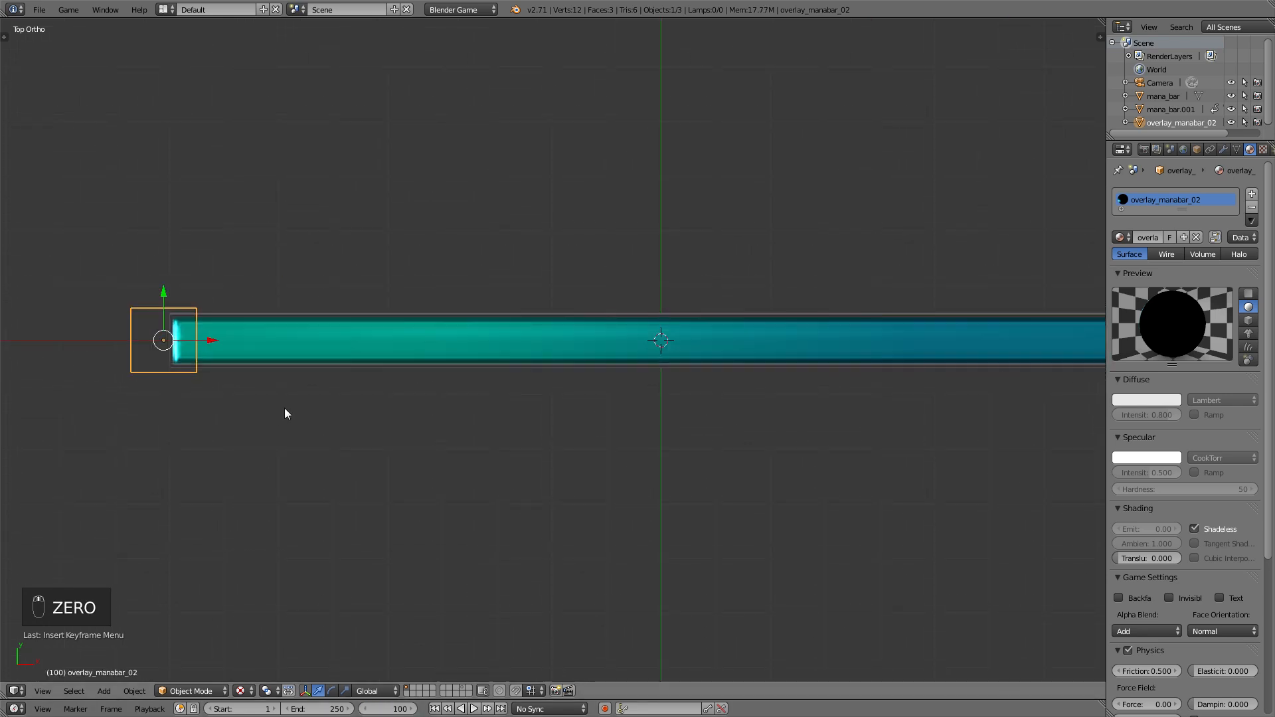
key("g")
key("x")
left_click(884, 420)
middle_click_drag(651, 413, 351, 428, "shift")
key("g")
middle_click(505, 425)
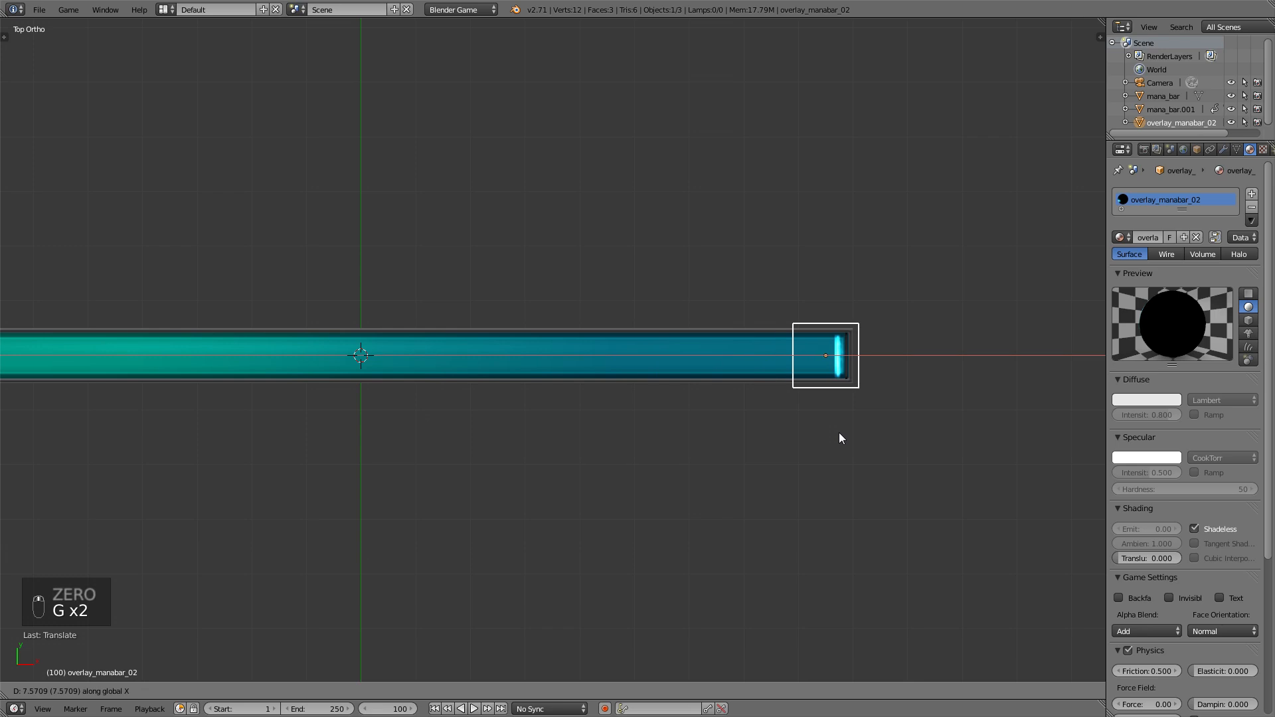
left_click(847, 432)
key("i")
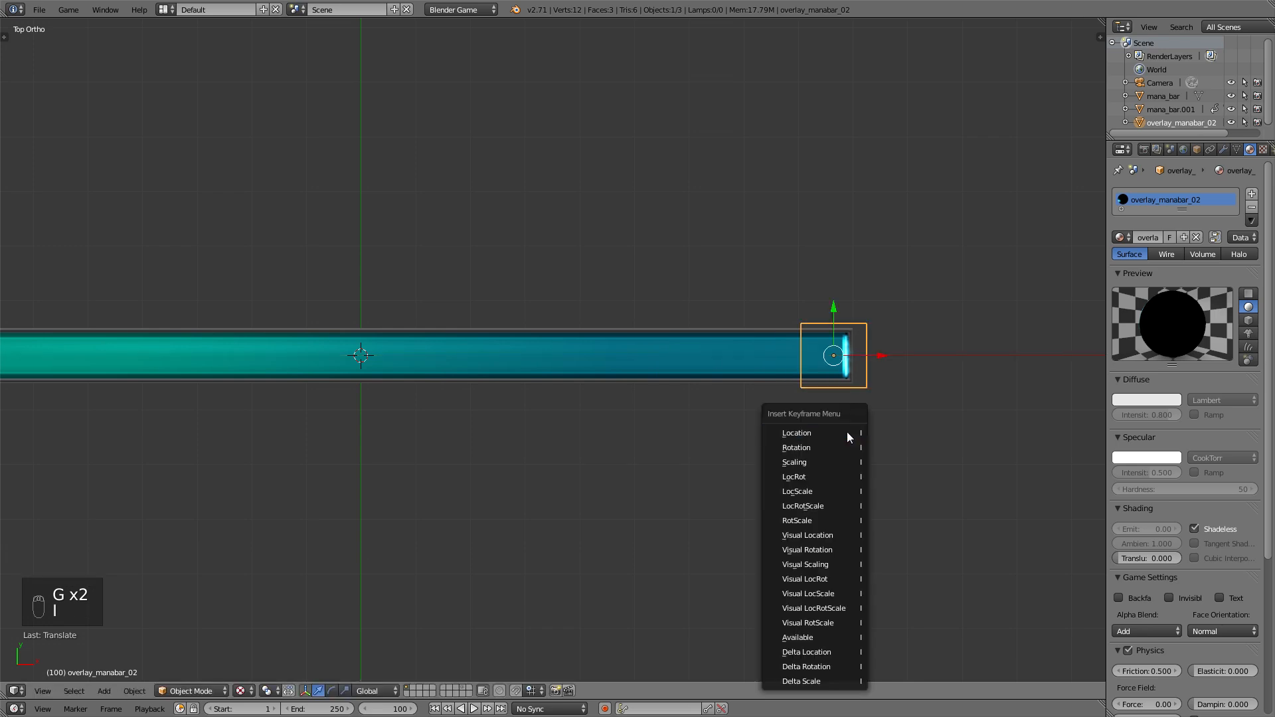
left_click(847, 432)
- Split off a Graph Editor beside the 3D view and set the glow overlay's location keyframe handles to Vector
middle_click_drag(633, 436, 766, 421, "shift")
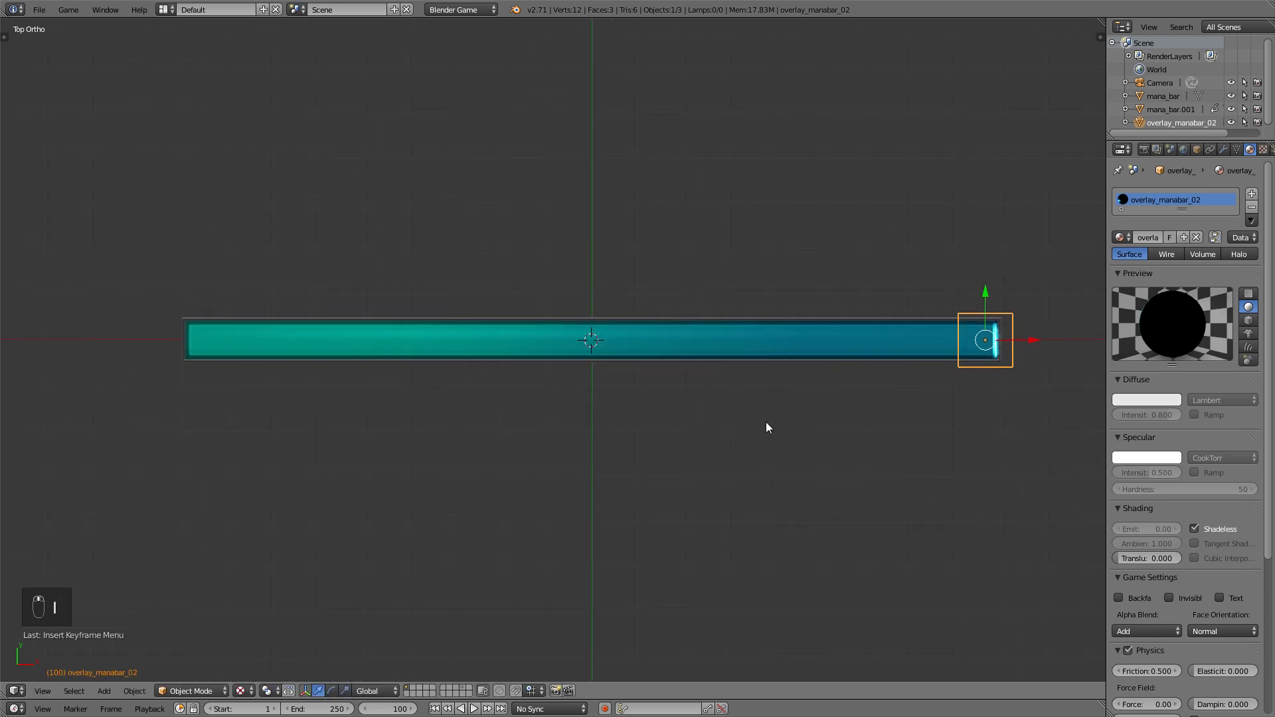
left_click_drag(1101, 23, 676, 269)
left_click(705, 691)
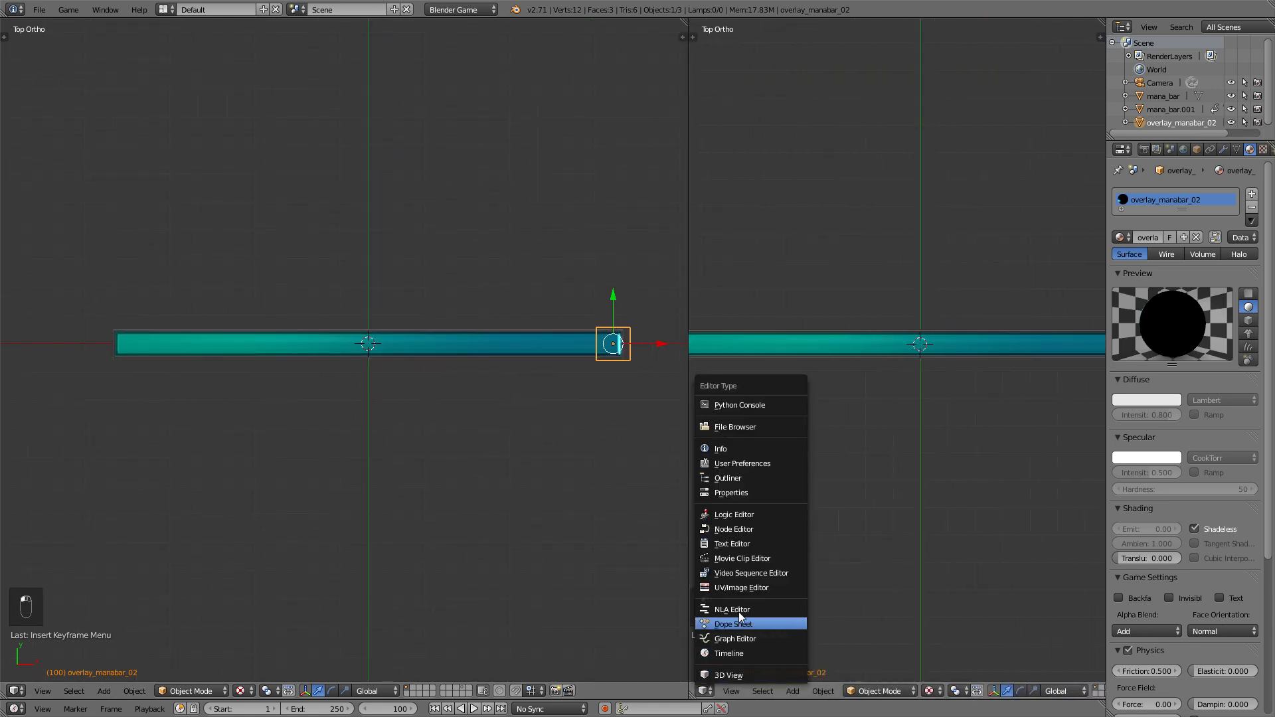
left_click(729, 639)
scroll(943, 437, "down", 5)
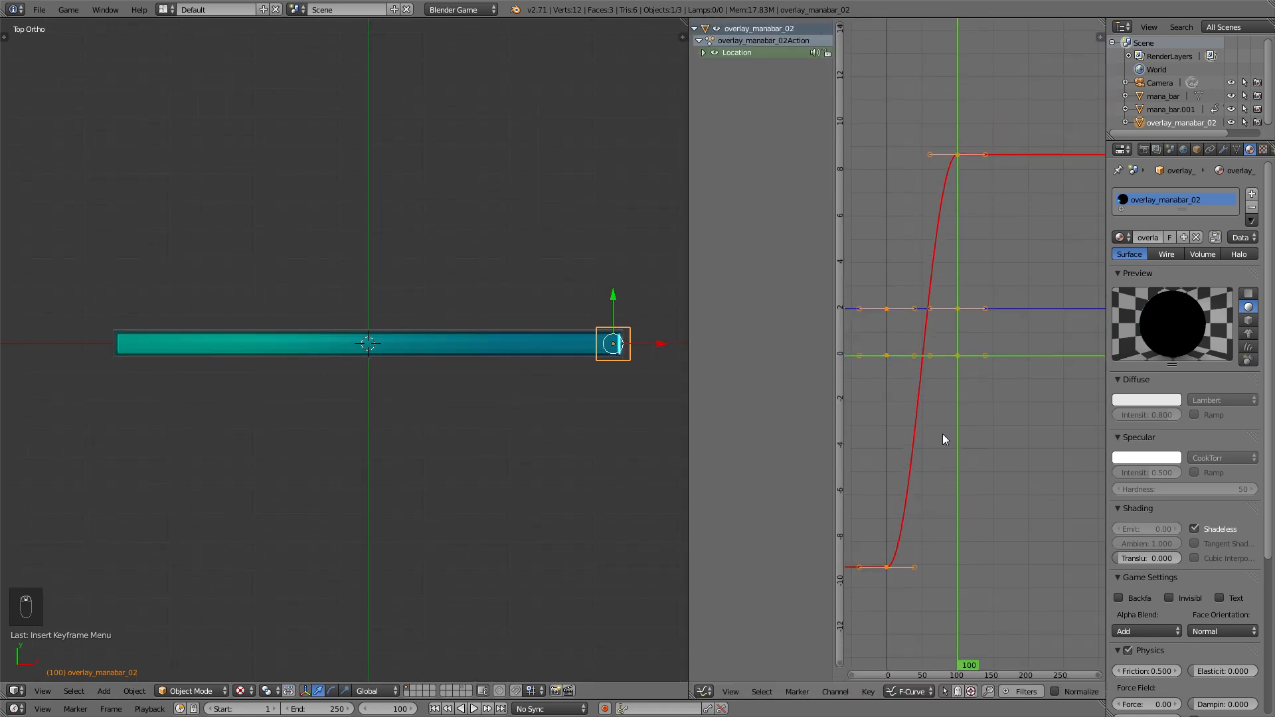
key("v")
left_click(943, 433)
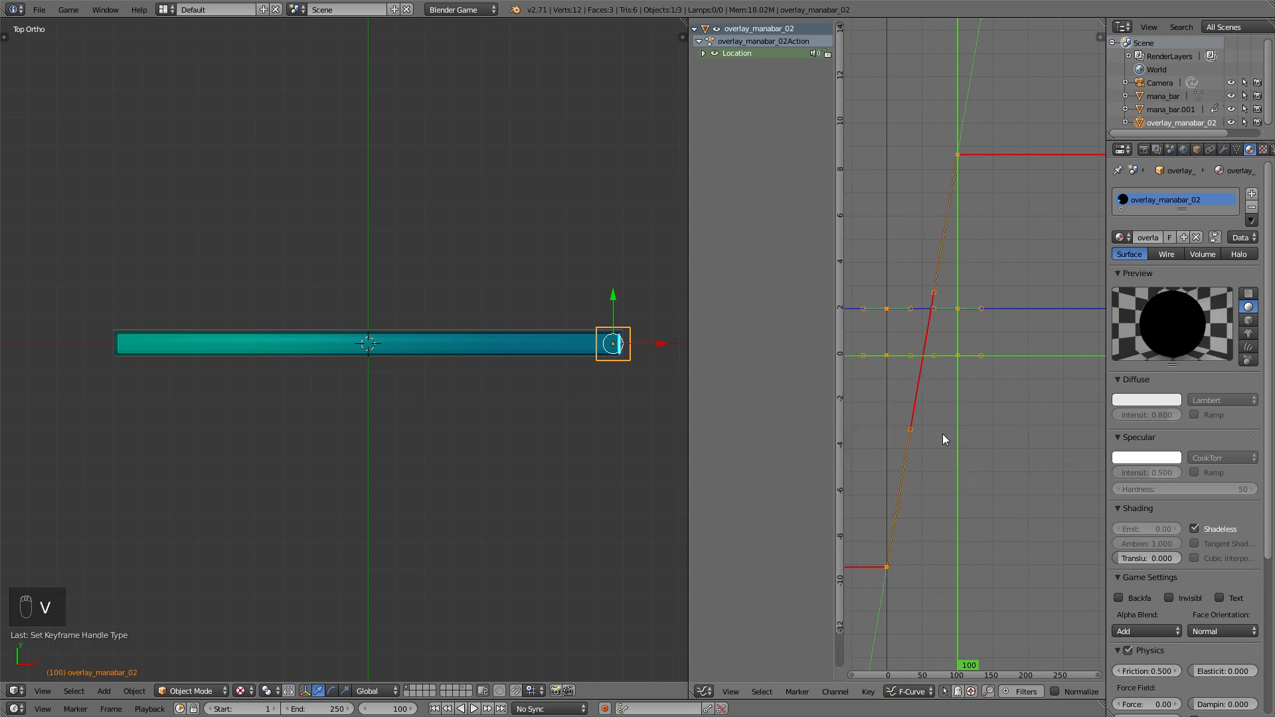
- Return to frame 0, set the dark bar overlay's scaling keyframe handles to Vector, and close the Graph Editor
right_click(562, 345)
right_click(600, 342)
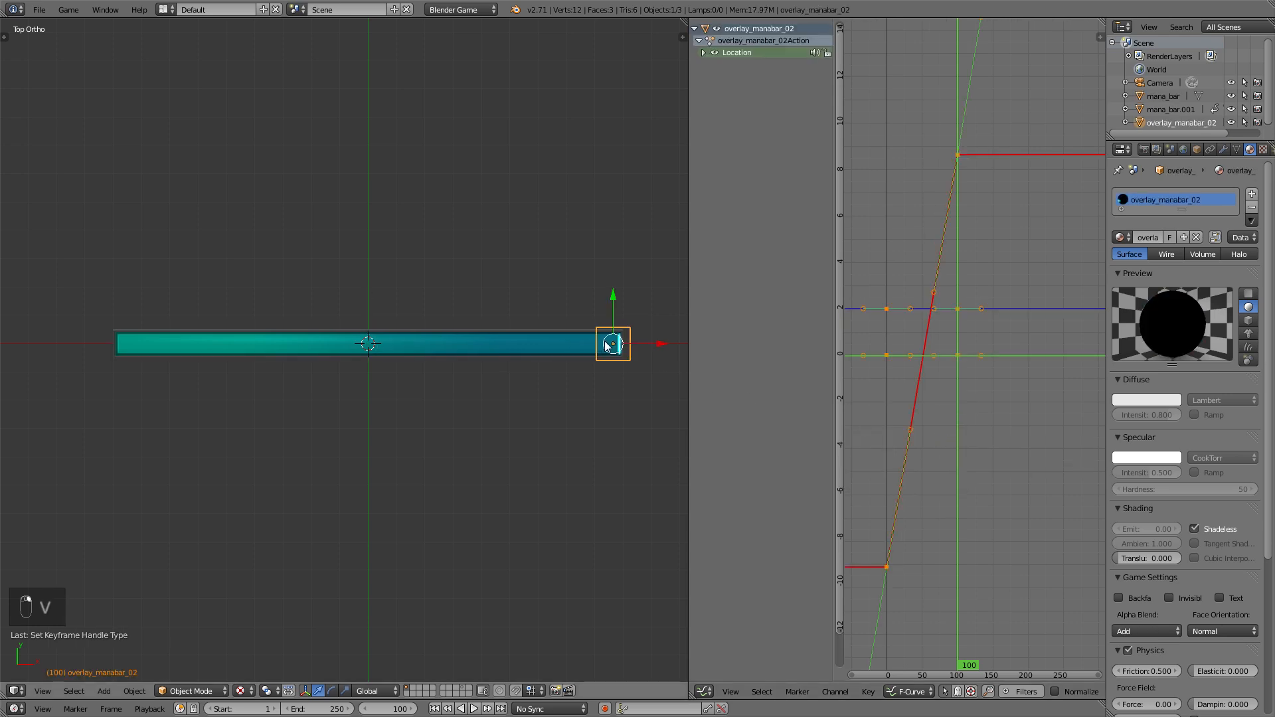
left_click(387, 705)
type("0")
key("Return")
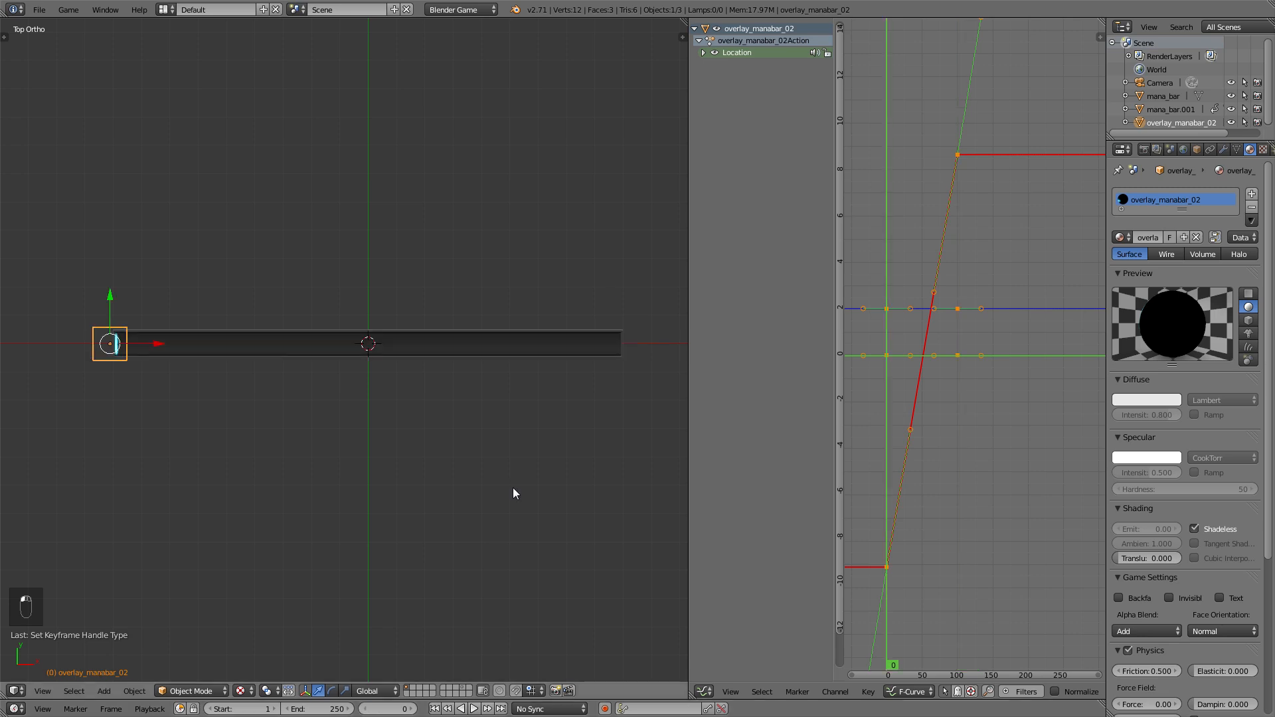
right_click(542, 344)
key("a")
key("a")
key("a")
key("v")
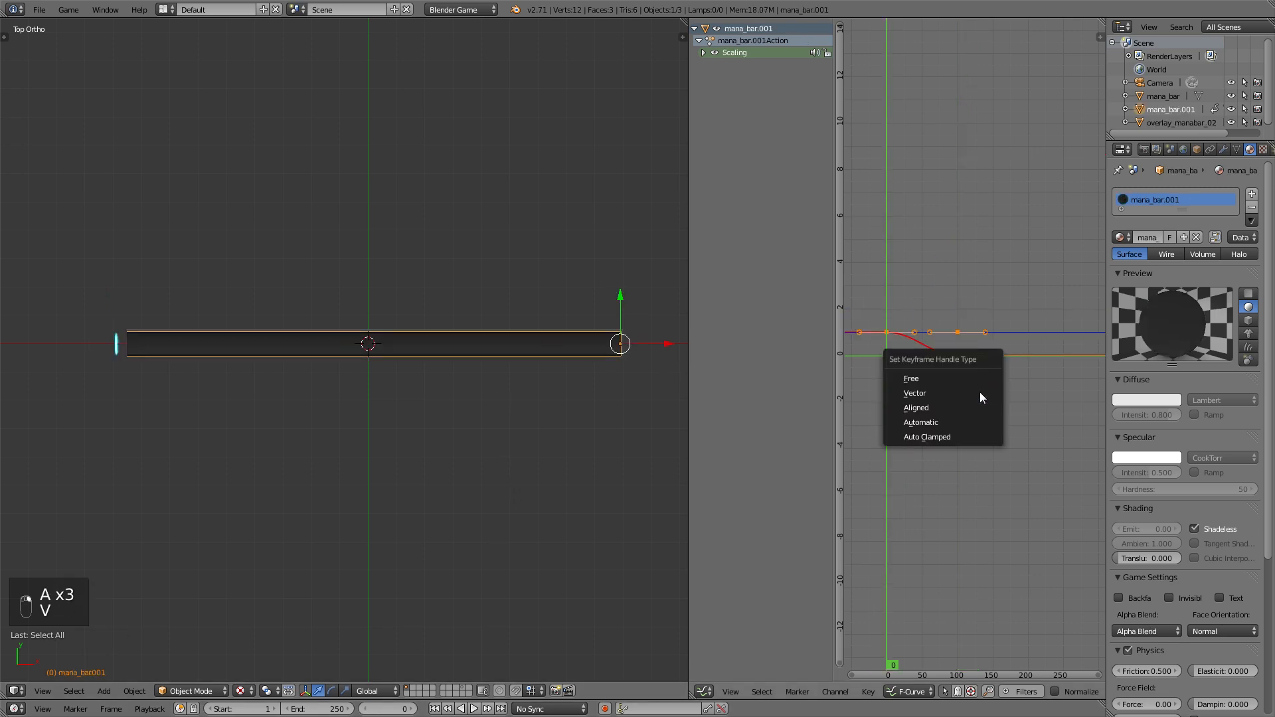
left_click(979, 392)
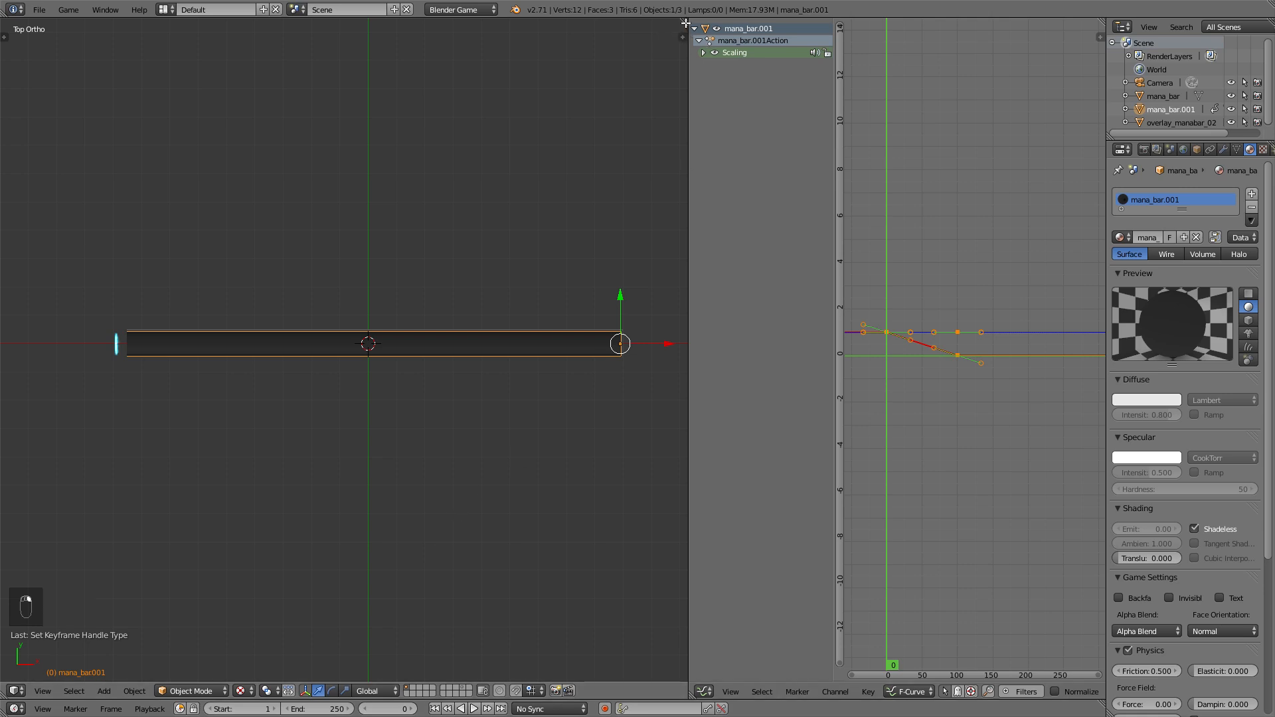
key("ctrl+Up")
- Check the bar and glow motion with animation playback and a game engine run, and reset the timeline to frame 0
key("alt+a")
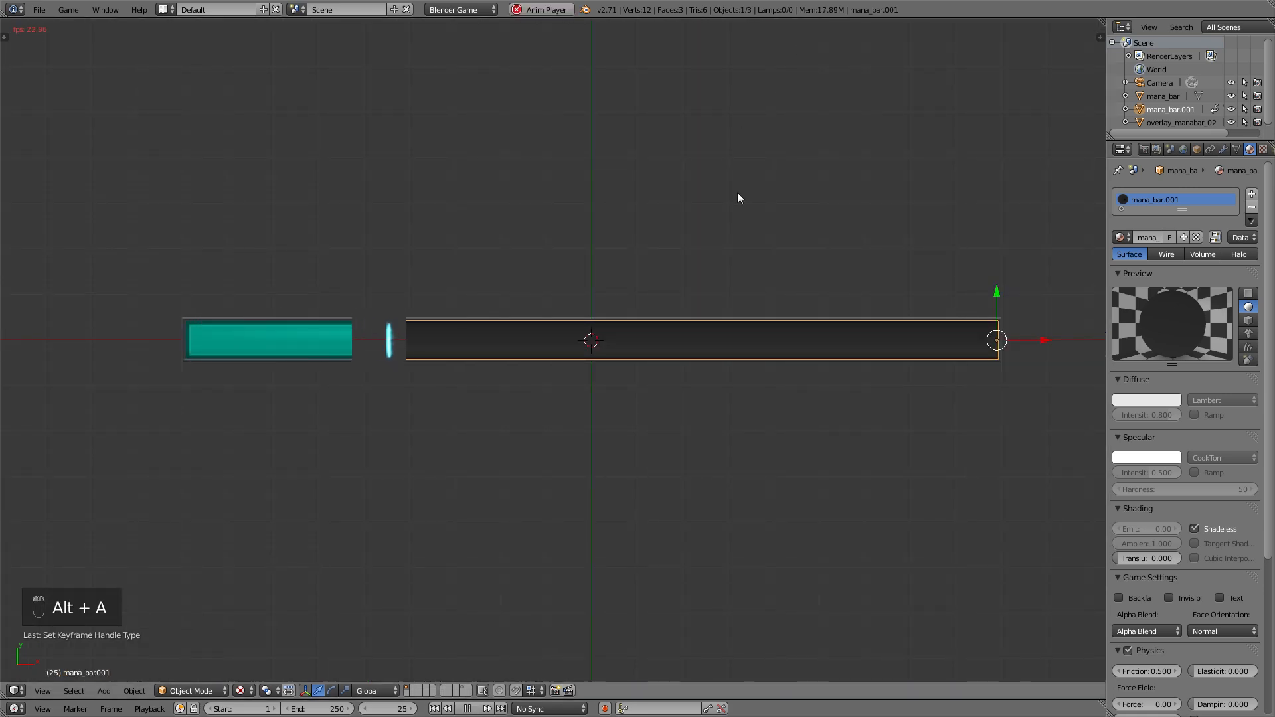
key("Escape")
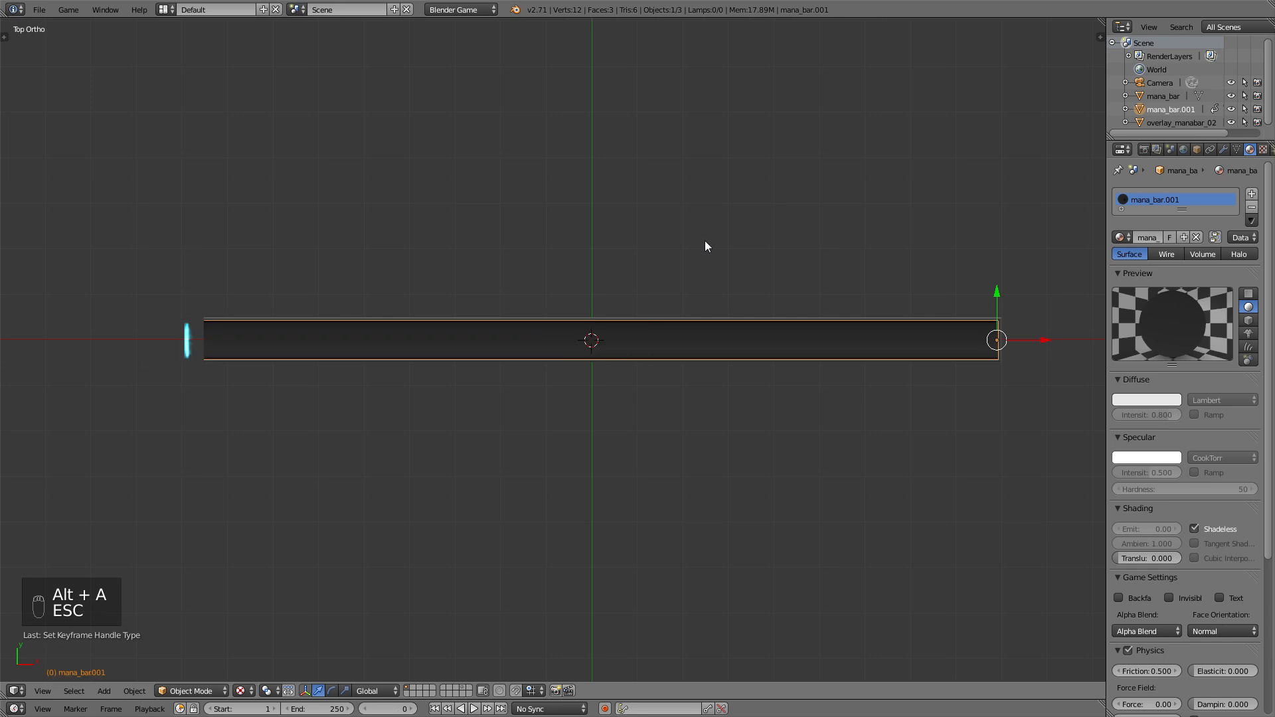
key("alt+a")
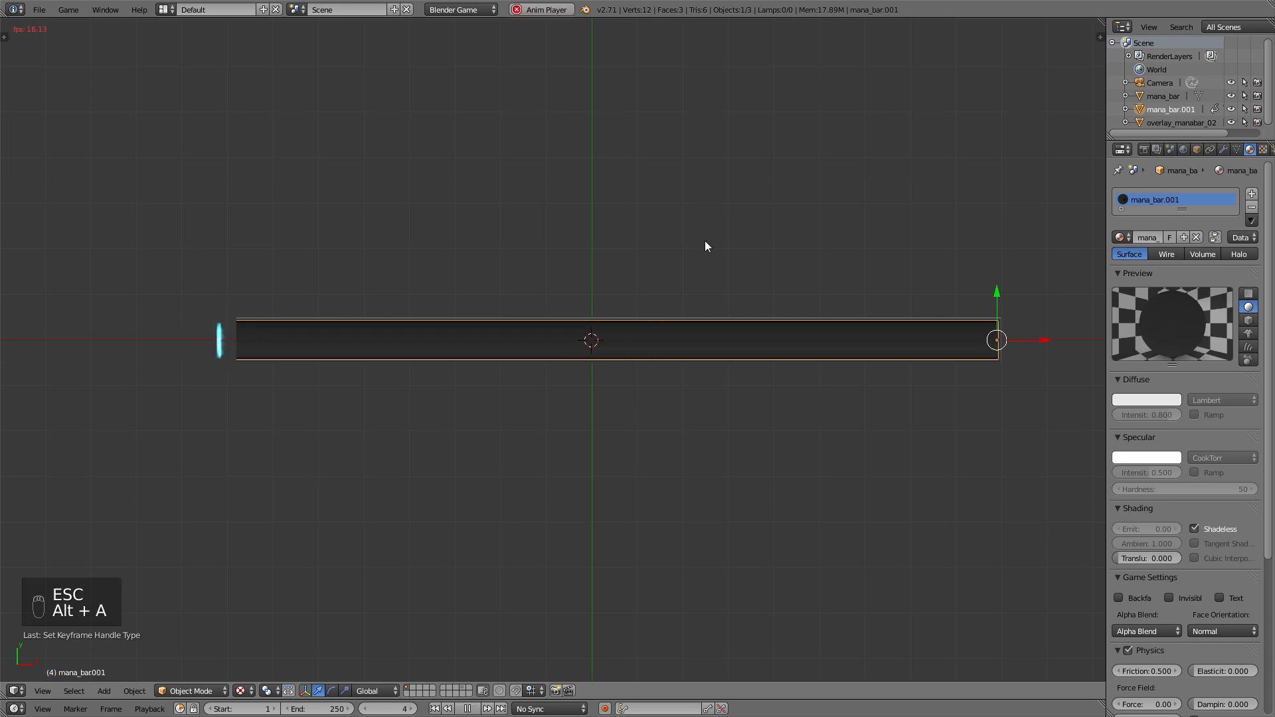
key("alt+a")
key("p")
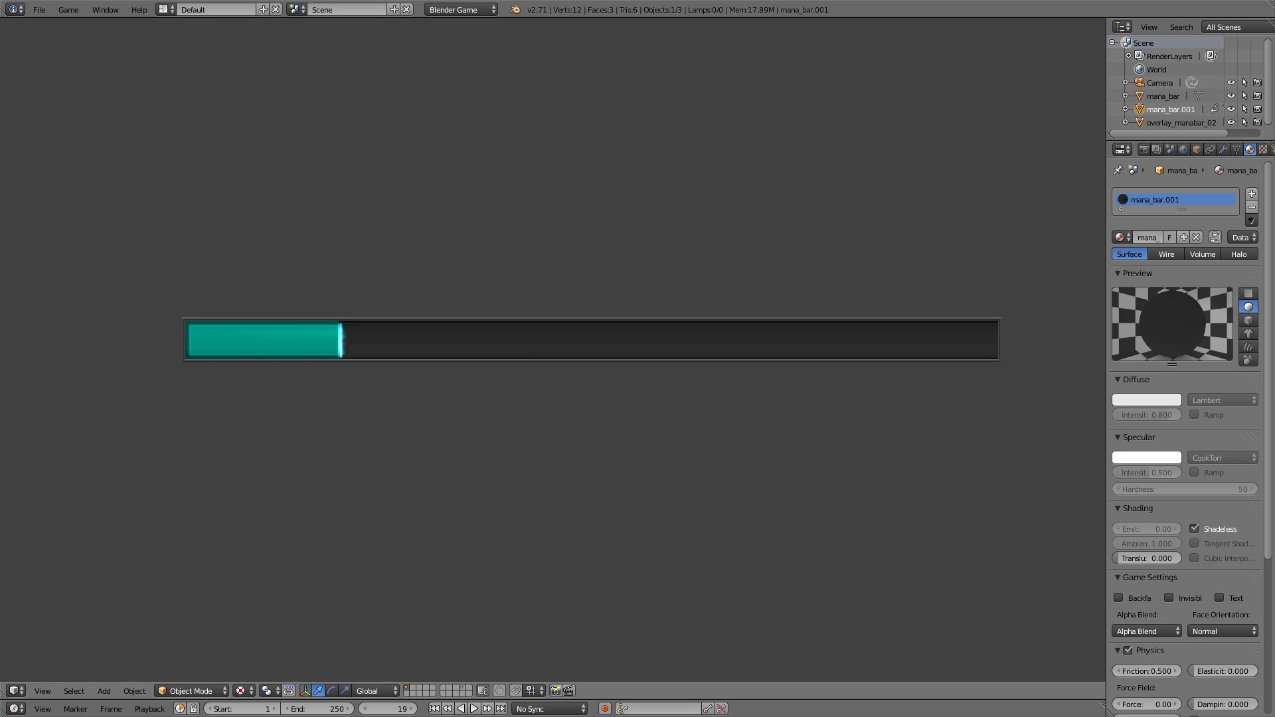
key("Escape")
left_click(388, 708)
type("0")
key("Return")
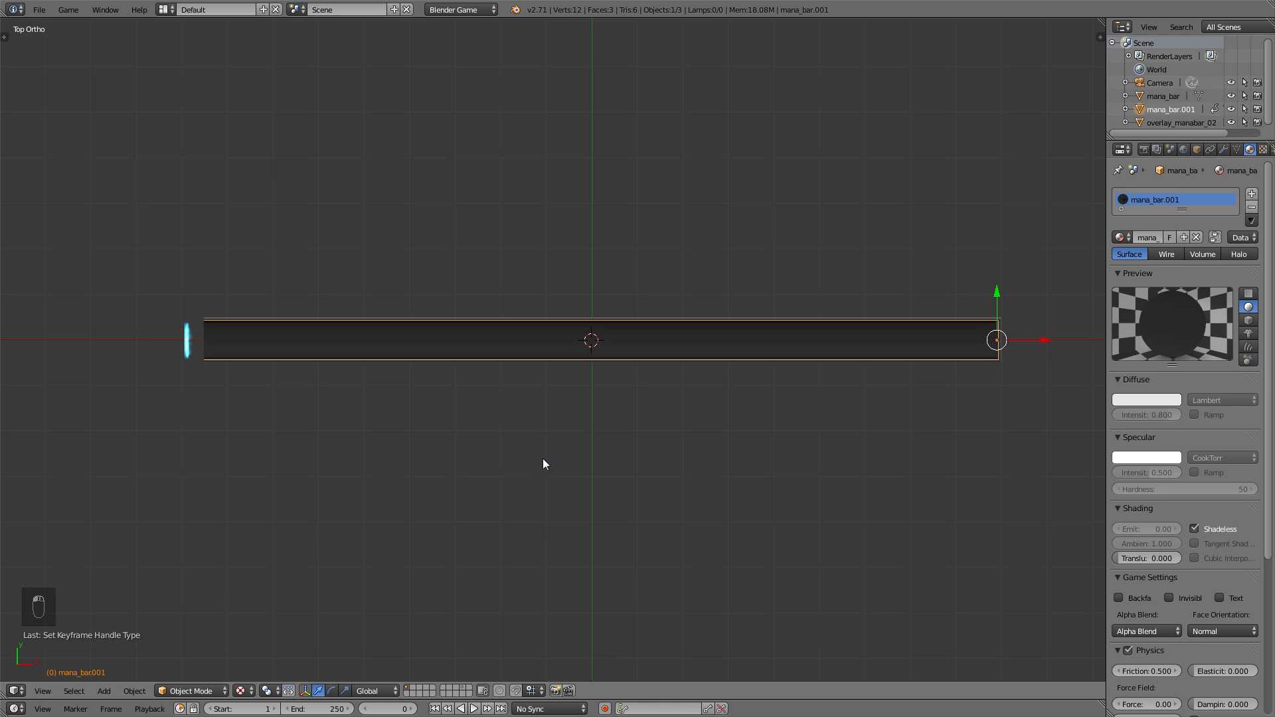
- Split the 3D view horizontally and show the Logic Editor in the lower area
left_click_drag(1101, 23, 1076, 403)
left_click(16, 691)
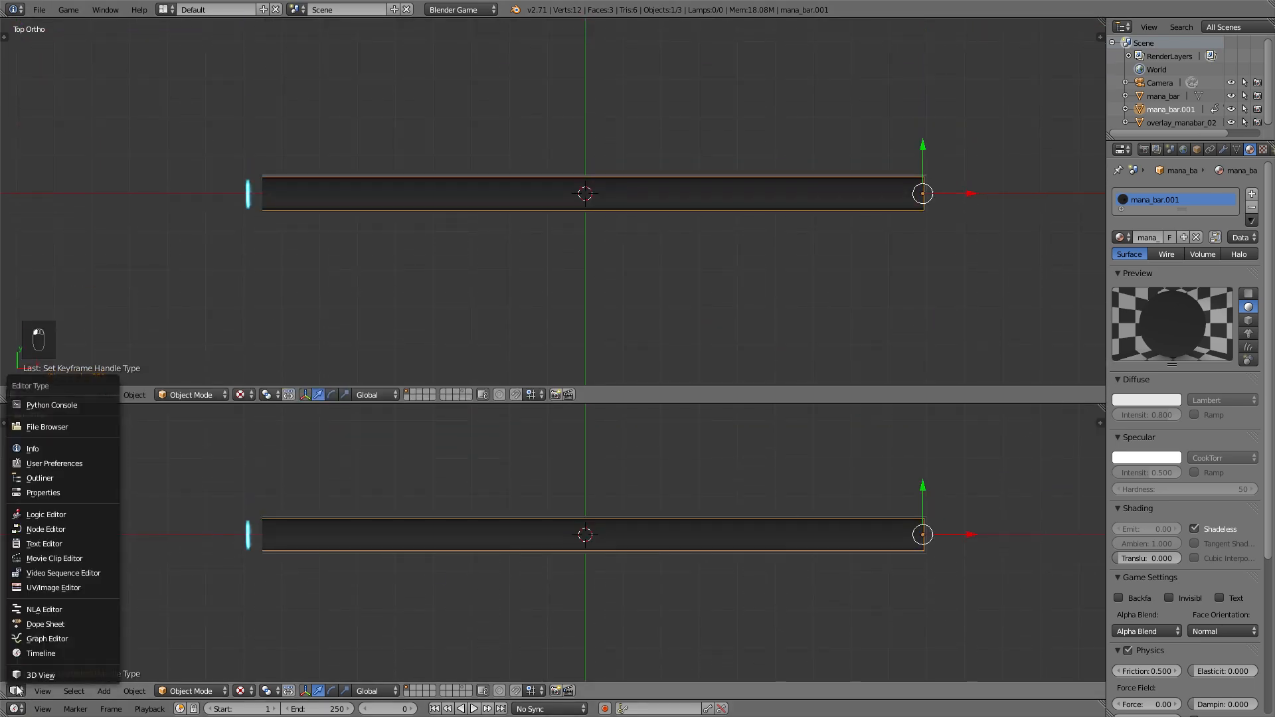
left_click(43, 515)
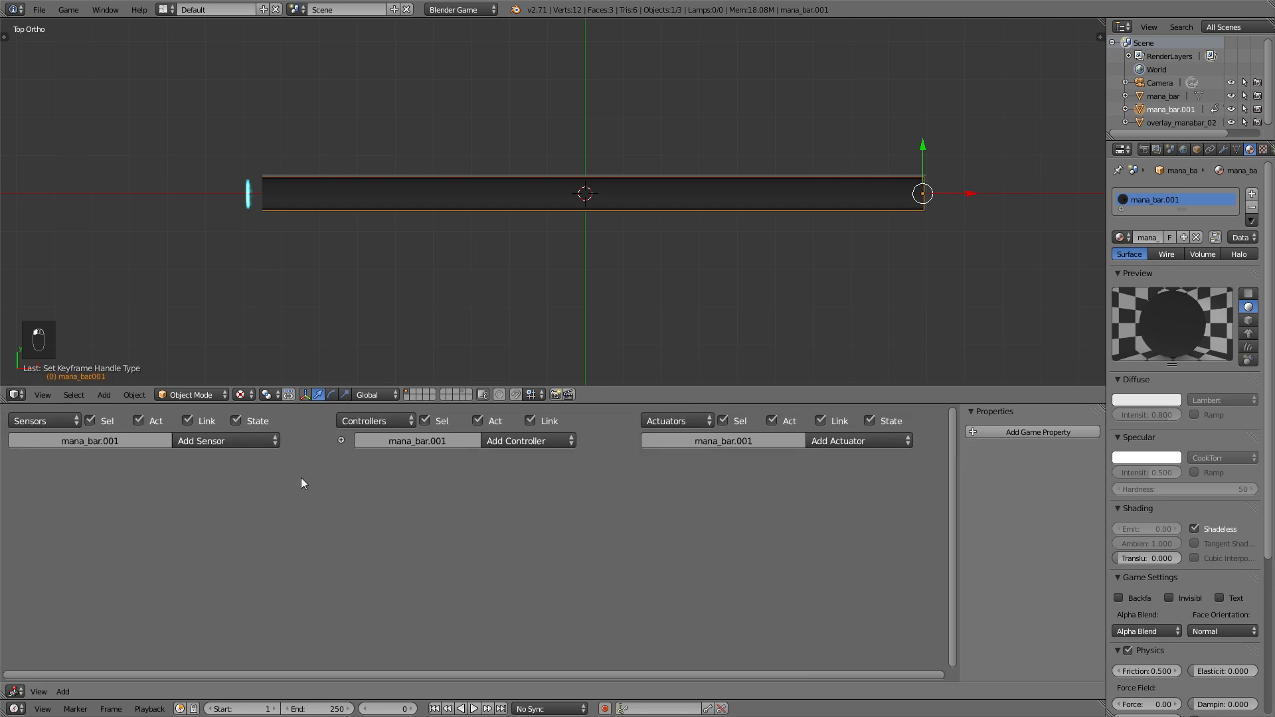
scroll(449, 520, "up", 2)
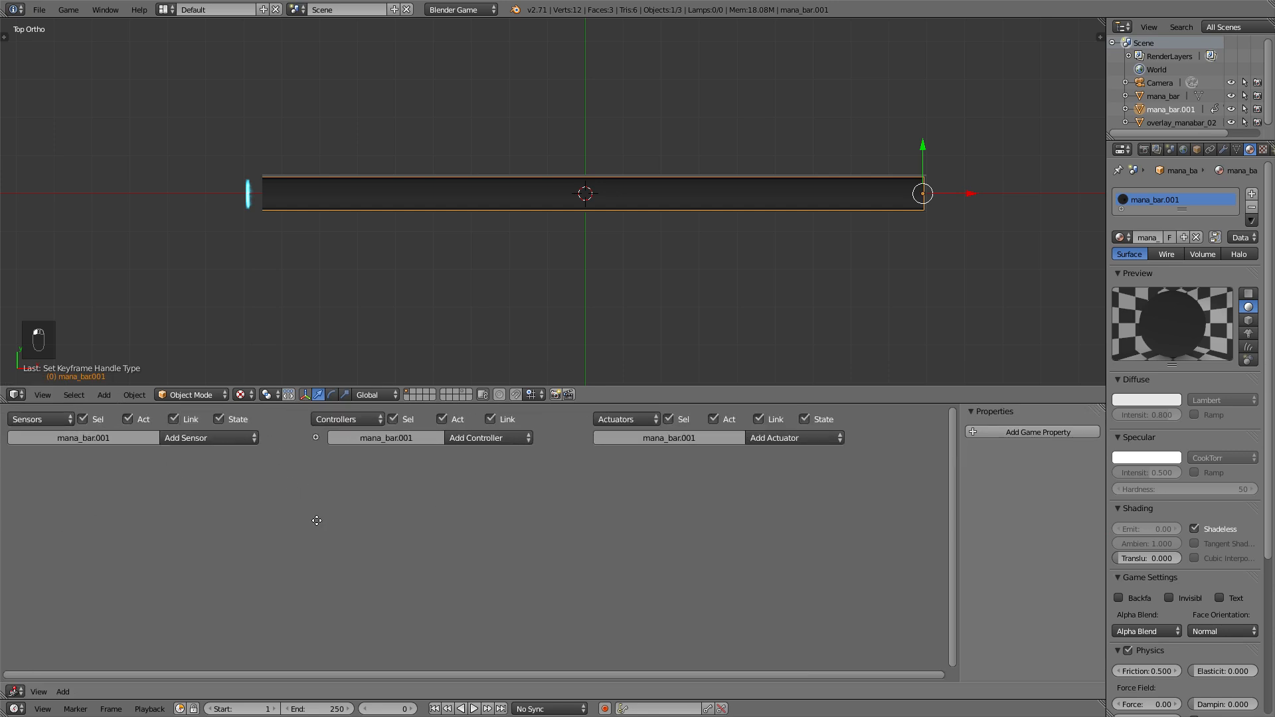
scroll(405, 516, "down", 1)
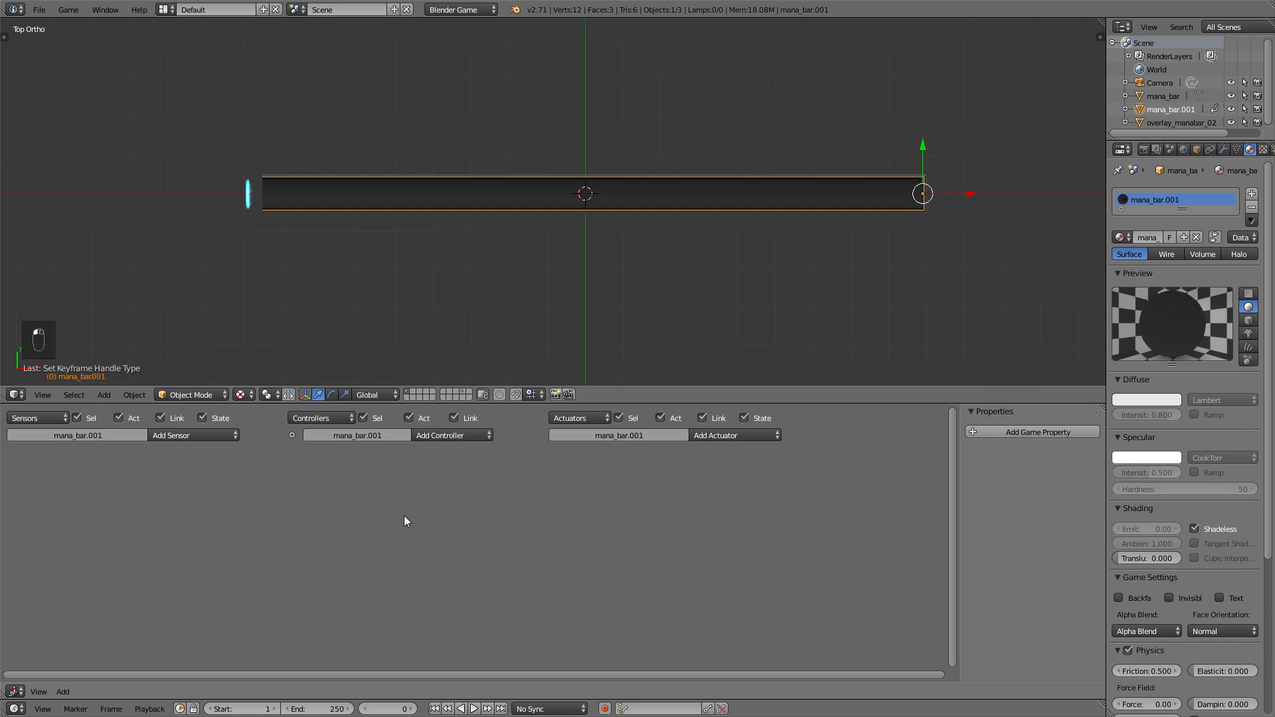
- Add an Always sensor and an Action actuator to the dark bar overlay mana_bar.001
left_click(212, 437)
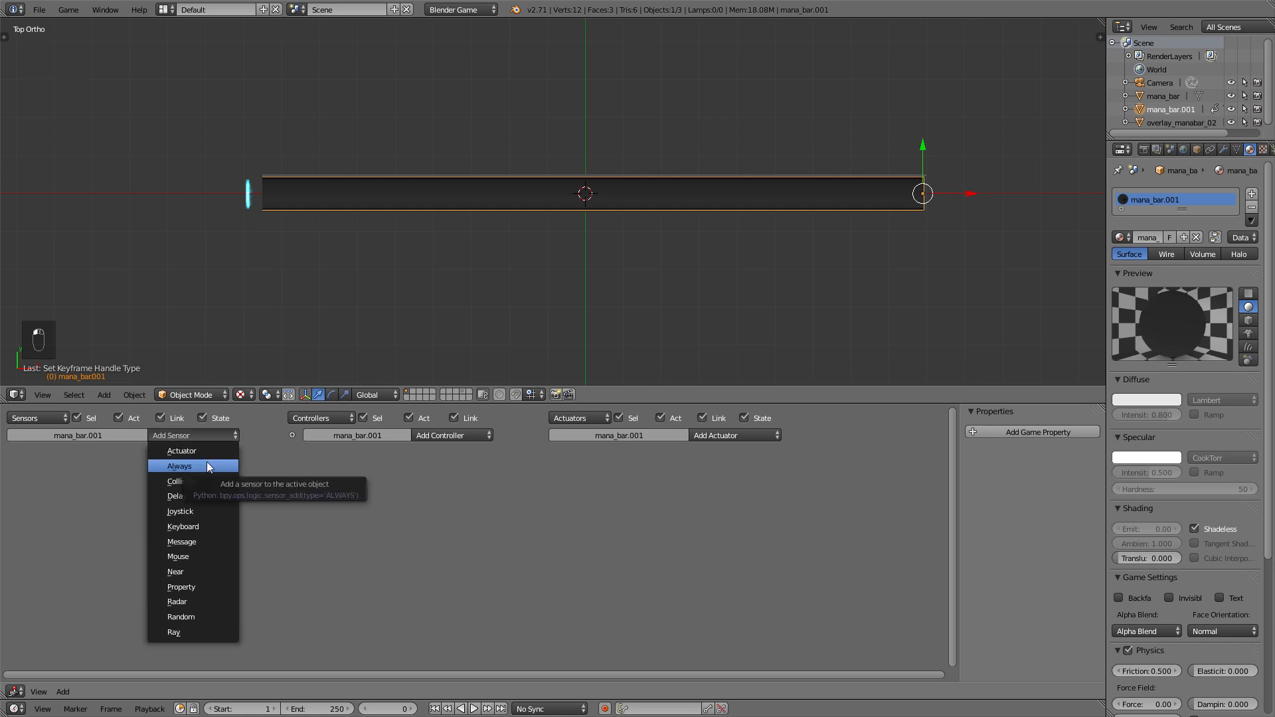
left_click(206, 463)
left_click(723, 442)
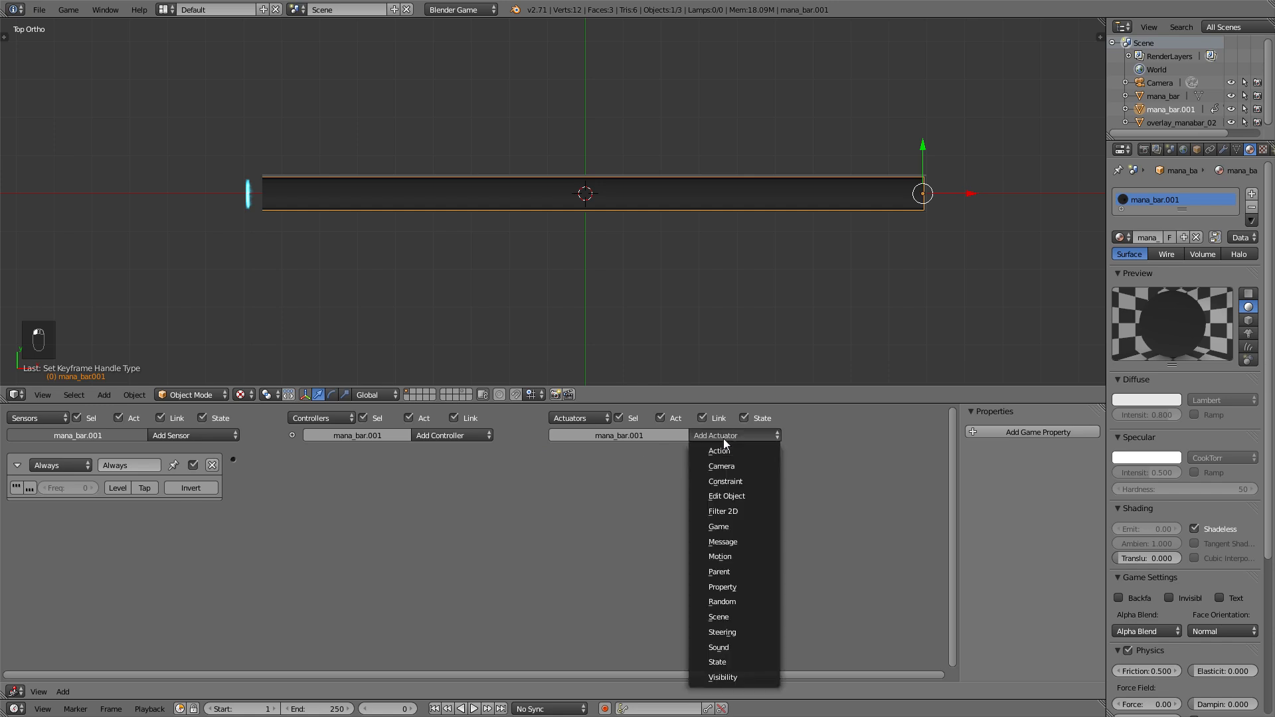
left_click(722, 451)
- Add an Integer game property named MANA to the dark bar overlay
left_click(996, 435)
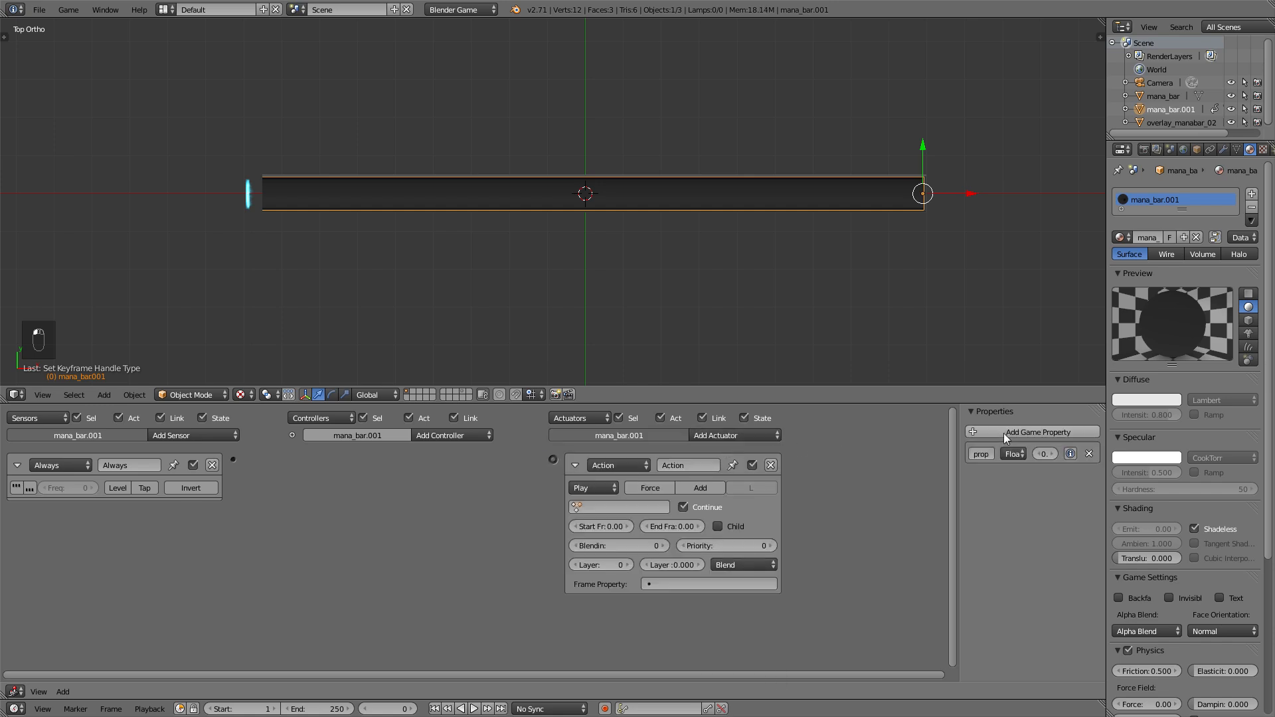
left_click(1021, 456)
left_click(1023, 424)
left_click_drag(961, 448, 833, 453)
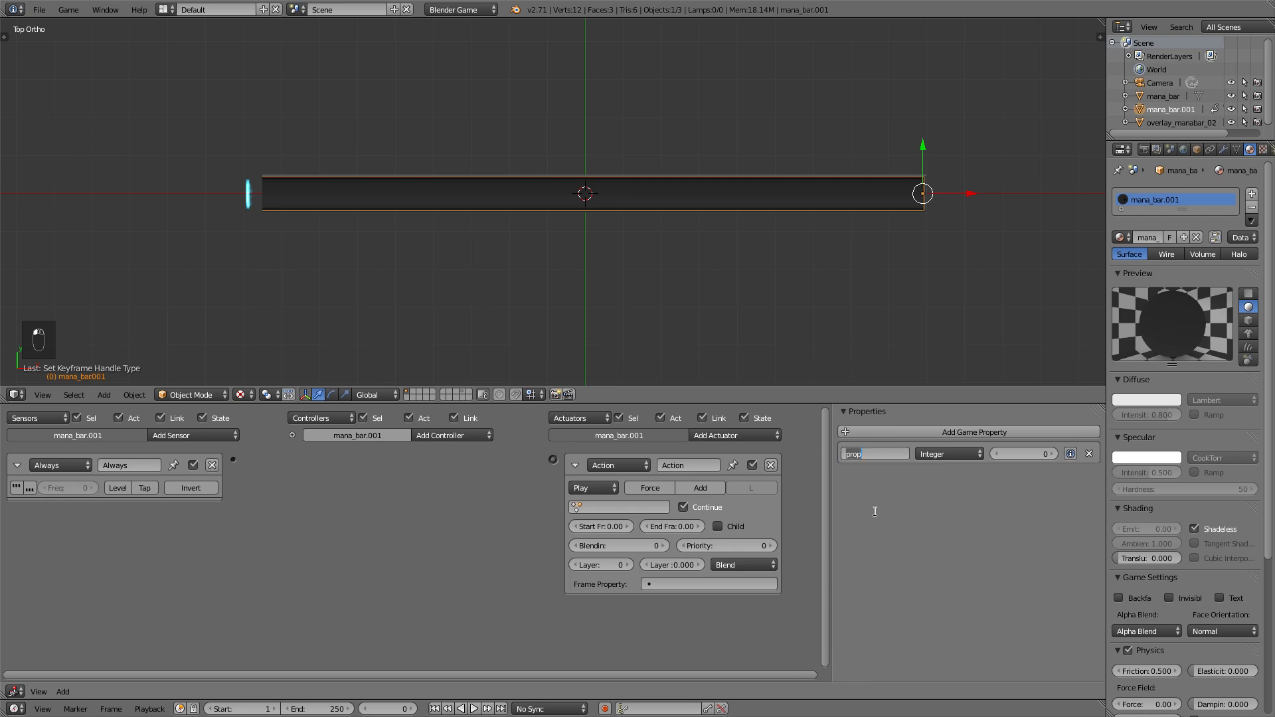
type("MANA")
key("Return")
- Connect the Always sensor to the Action actuator and set it to Property mode with mana_bar.001Action and the MANA property
left_click_drag(233, 460, 553, 460)
left_click(578, 488)
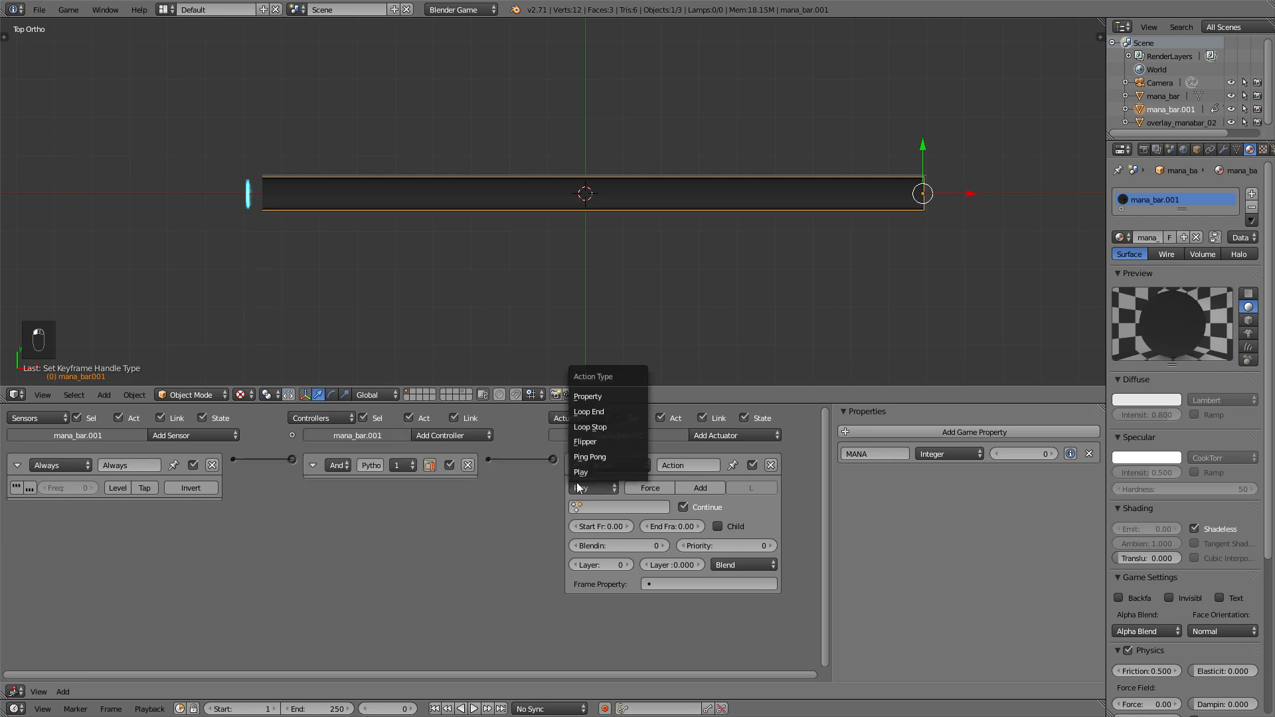
left_click(589, 397)
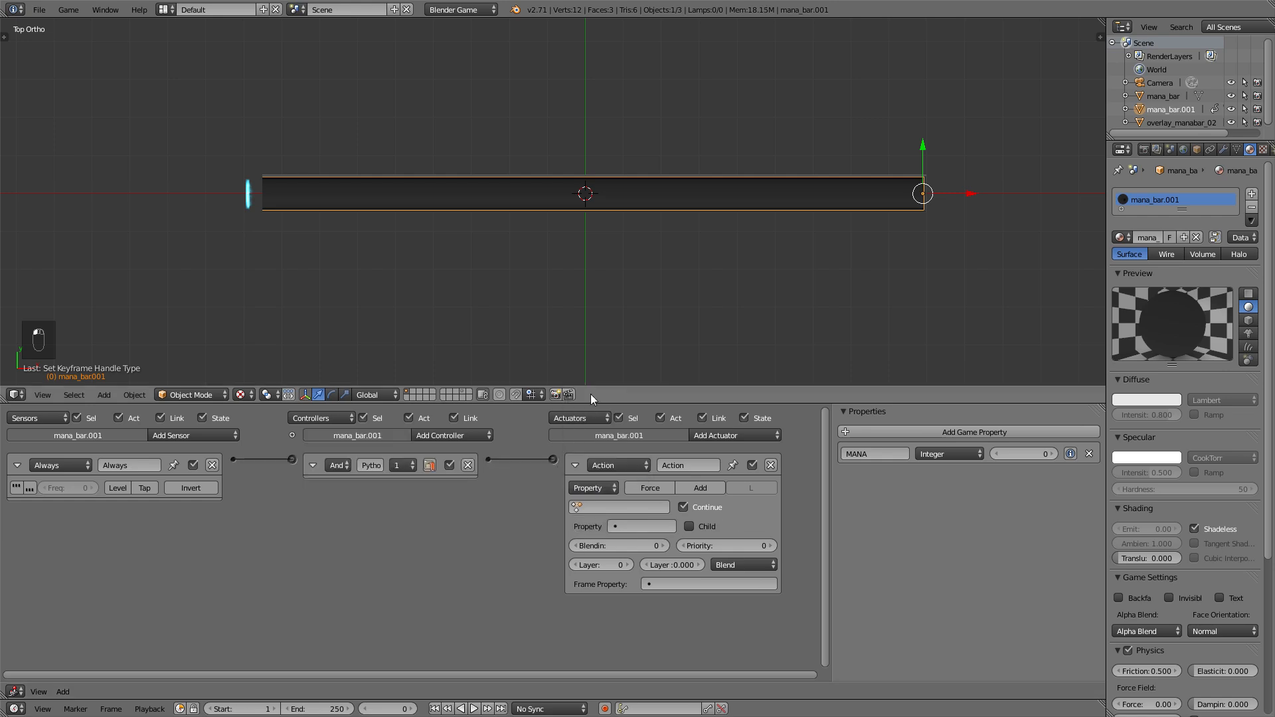
left_click(604, 502)
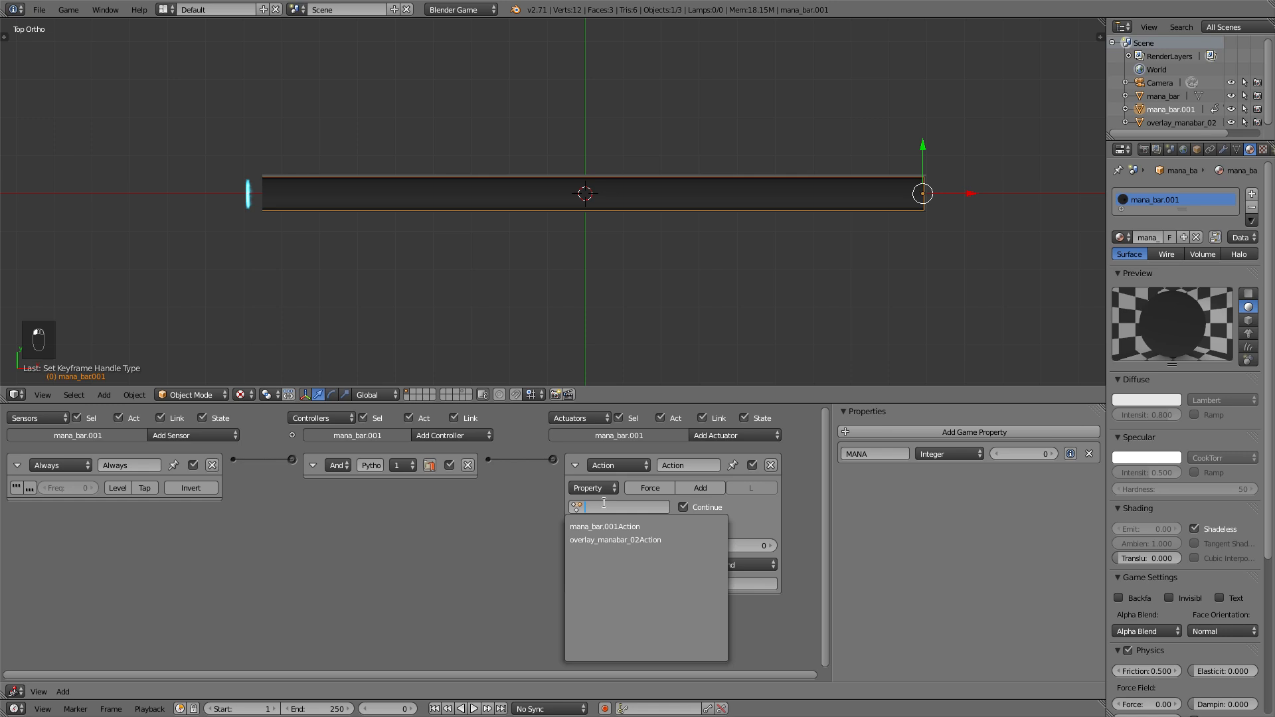
left_click(636, 526)
left_click(632, 527)
left_click(631, 542)
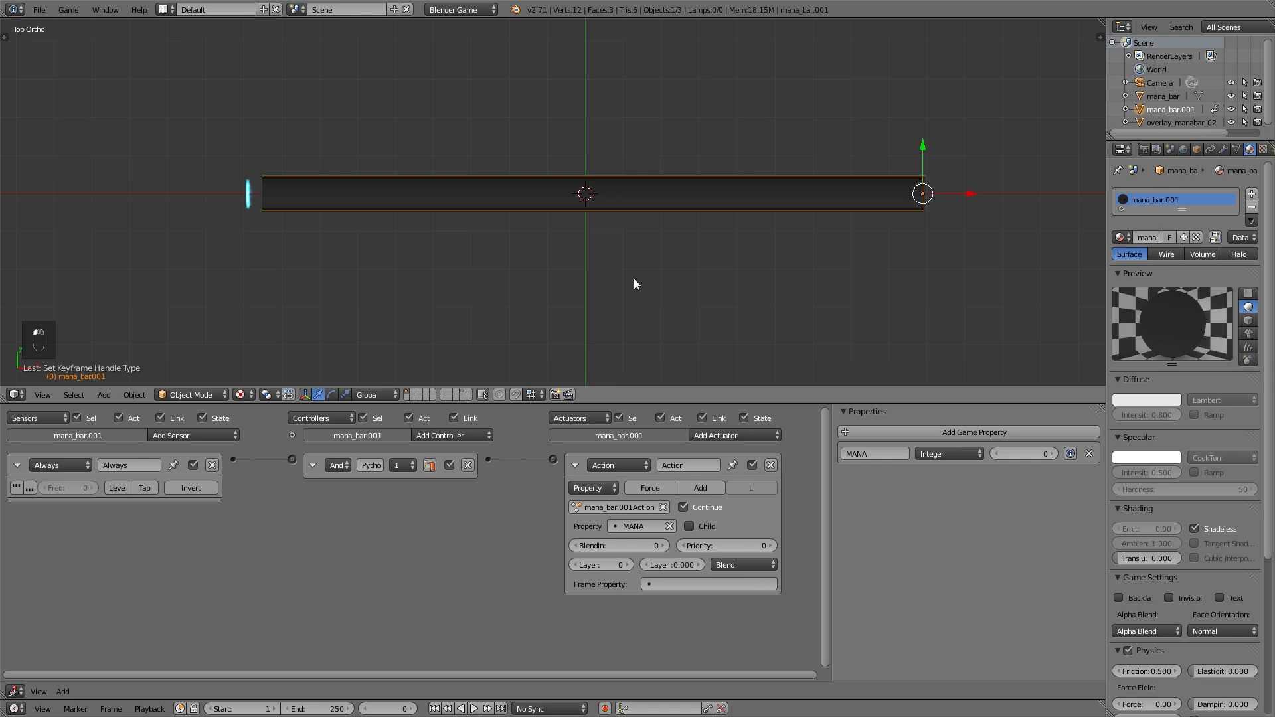
- Enable repeated pulse triggering on the Always sensor and test-run the game
left_click(16, 488)
key("p")
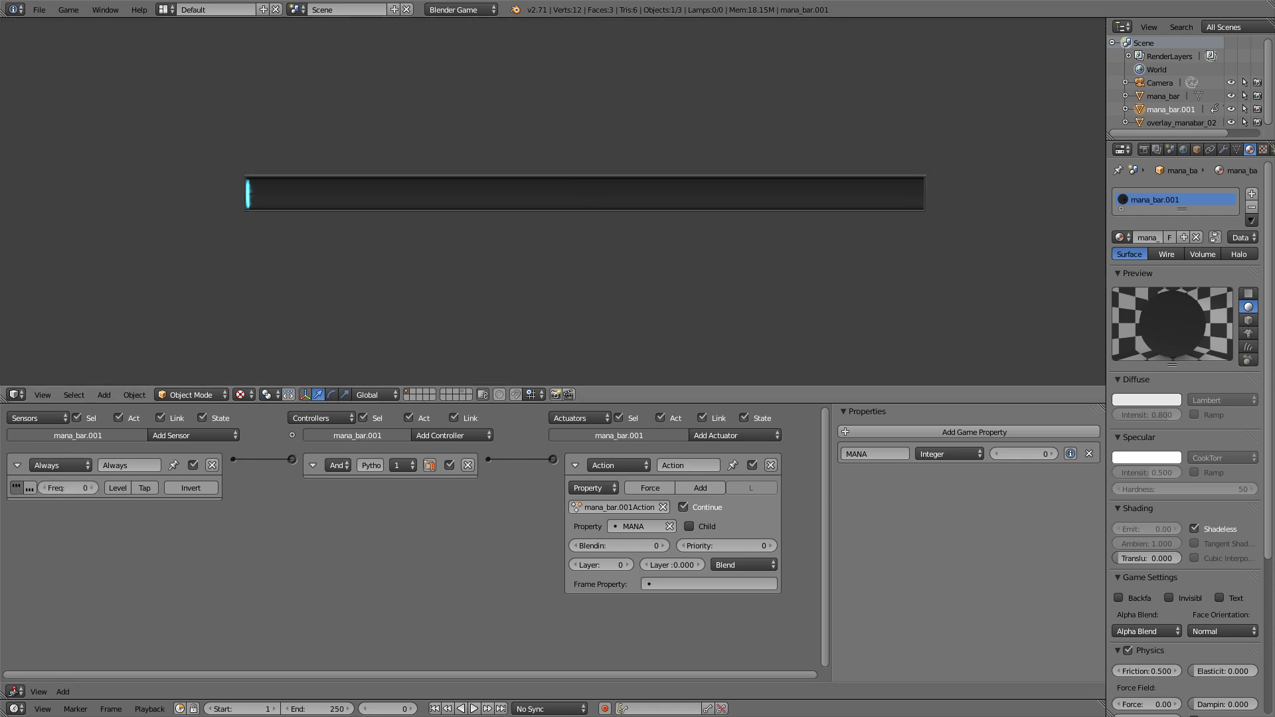
key("Escape")
- Set the MANA property to 50 and run the game to test the bar's fill
left_click(1021, 454)
type("50")
key("Return")
key("p")
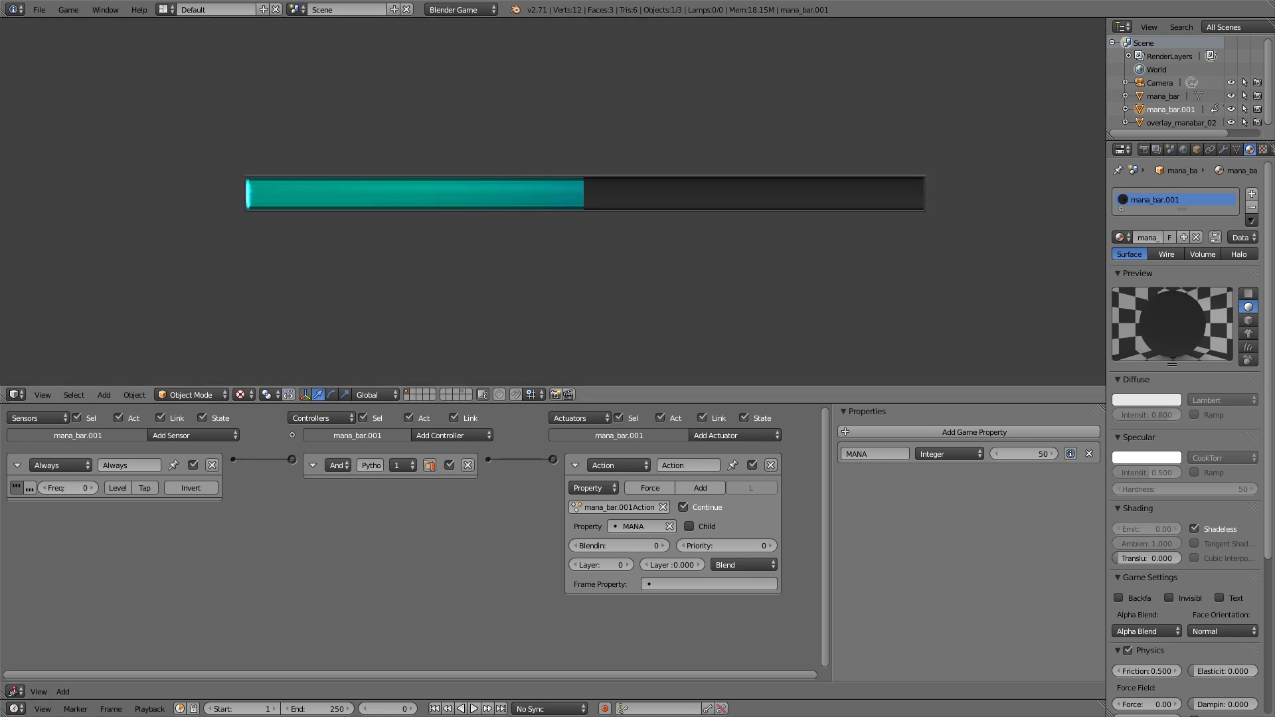
key("Escape")
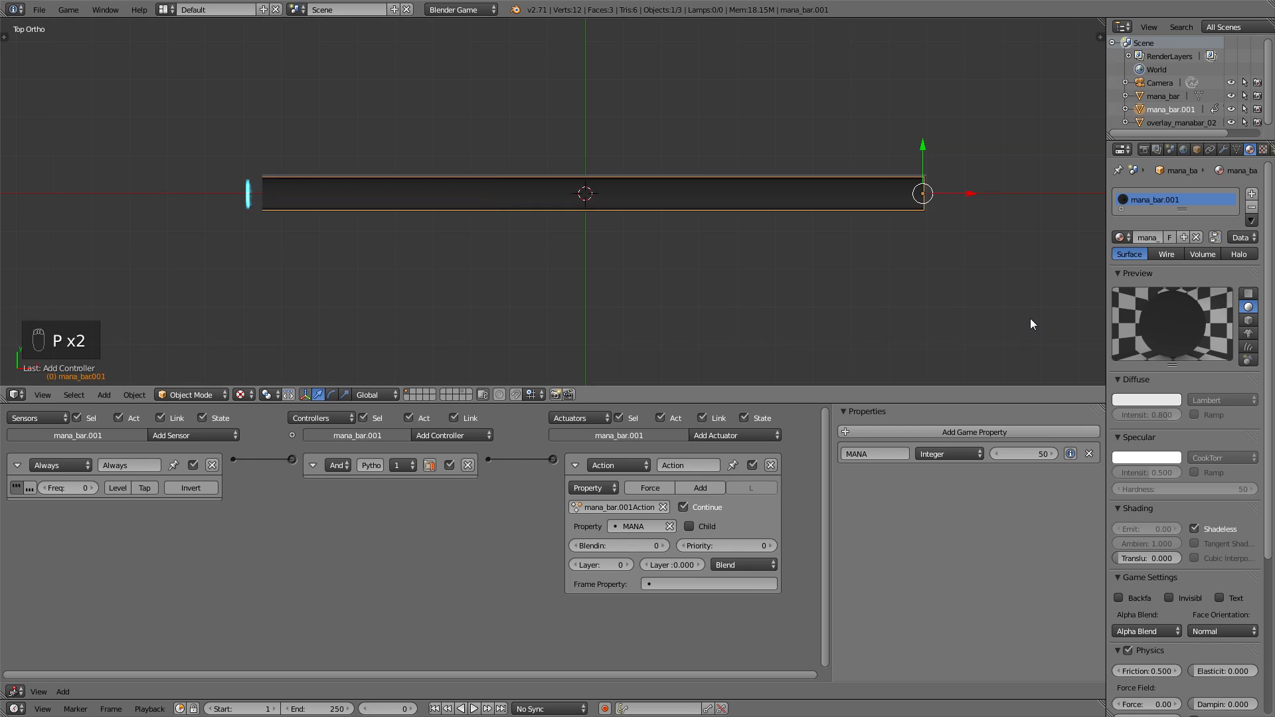
- Collapse the dark bar overlay's existing logic bricks and add a second Always sensor
scroll(532, 229, "down", 1)
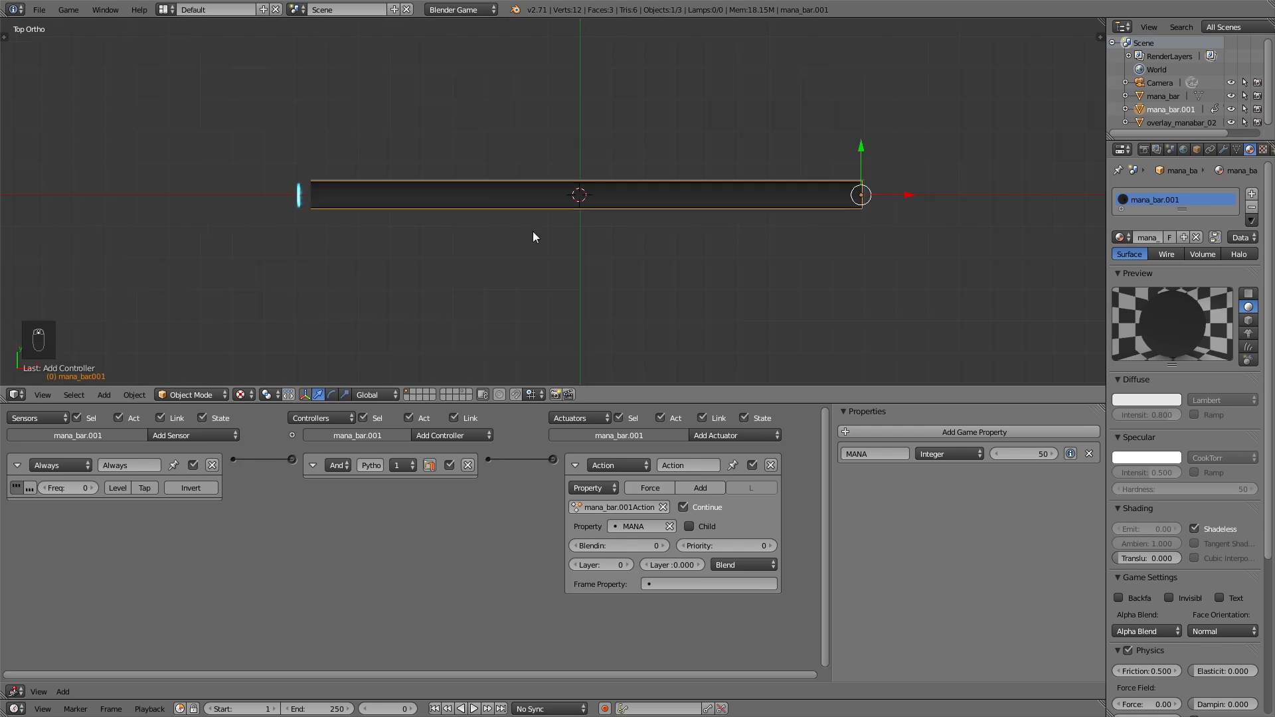
left_click(572, 466)
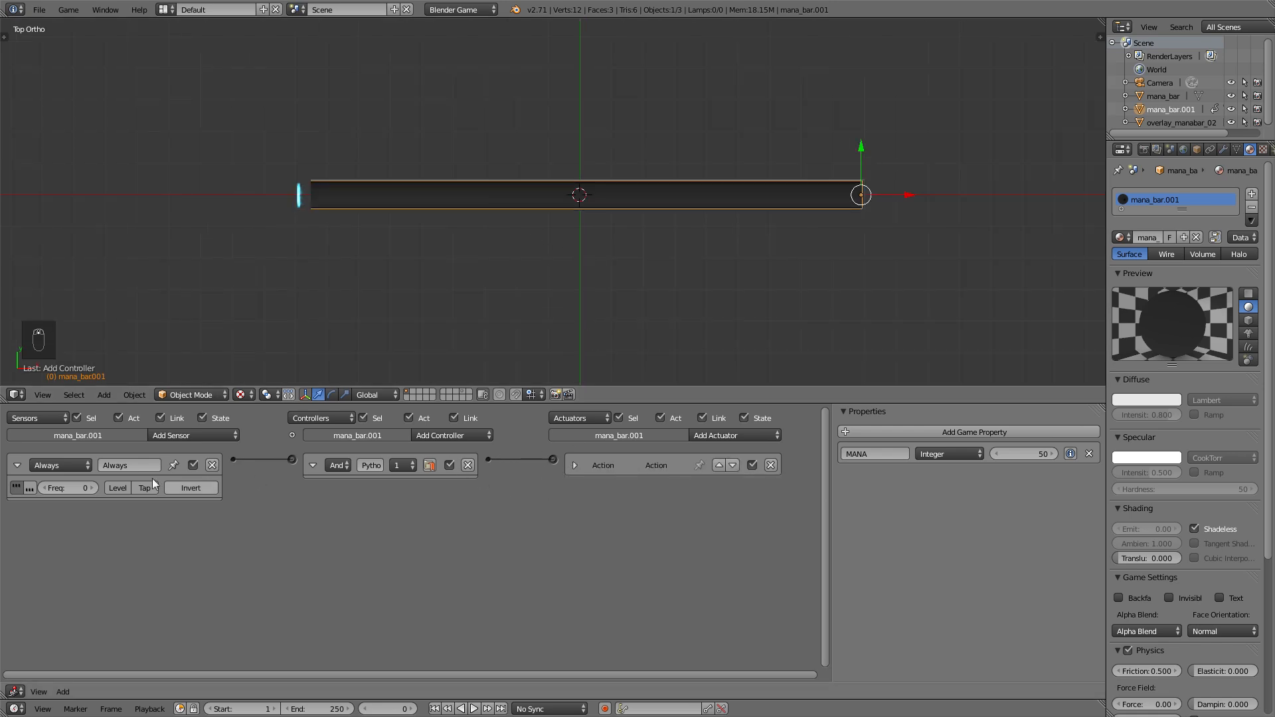
left_click(17, 465)
left_click(312, 465)
left_click(202, 463)
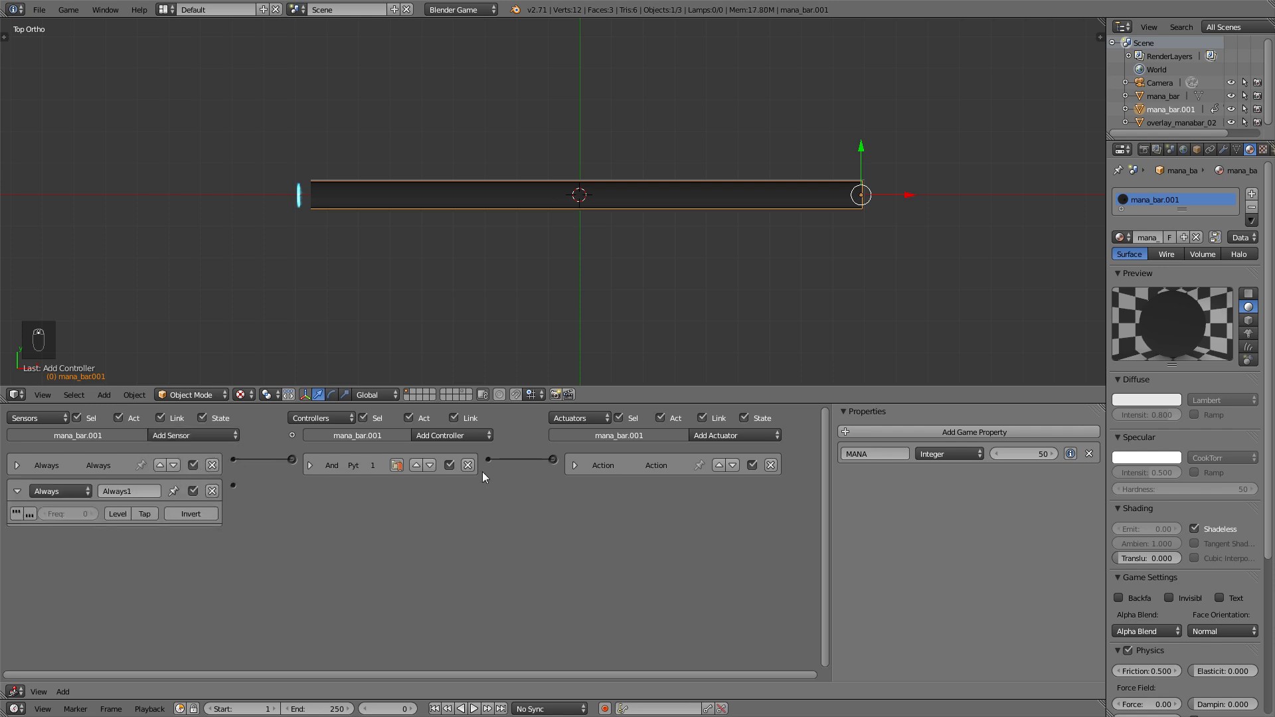
- Add a Property actuator to the dark bar overlay mana_bar.001
left_click(716, 437)
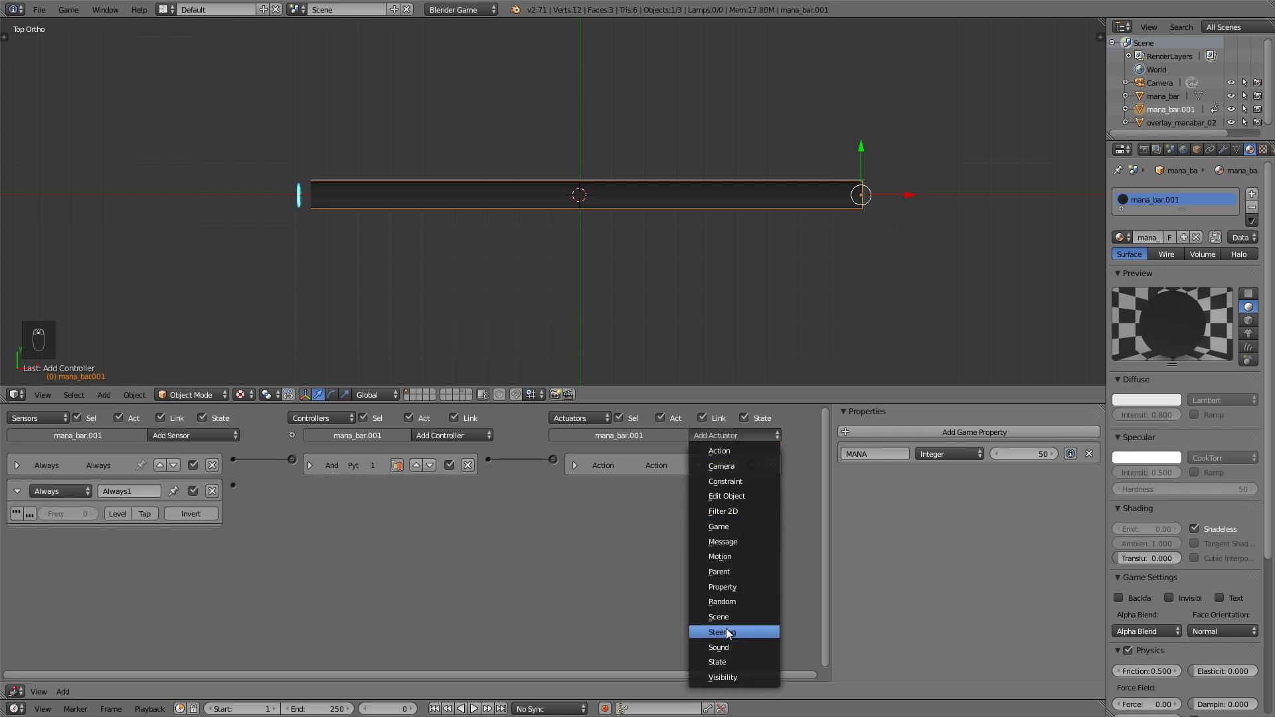
left_click(738, 587)
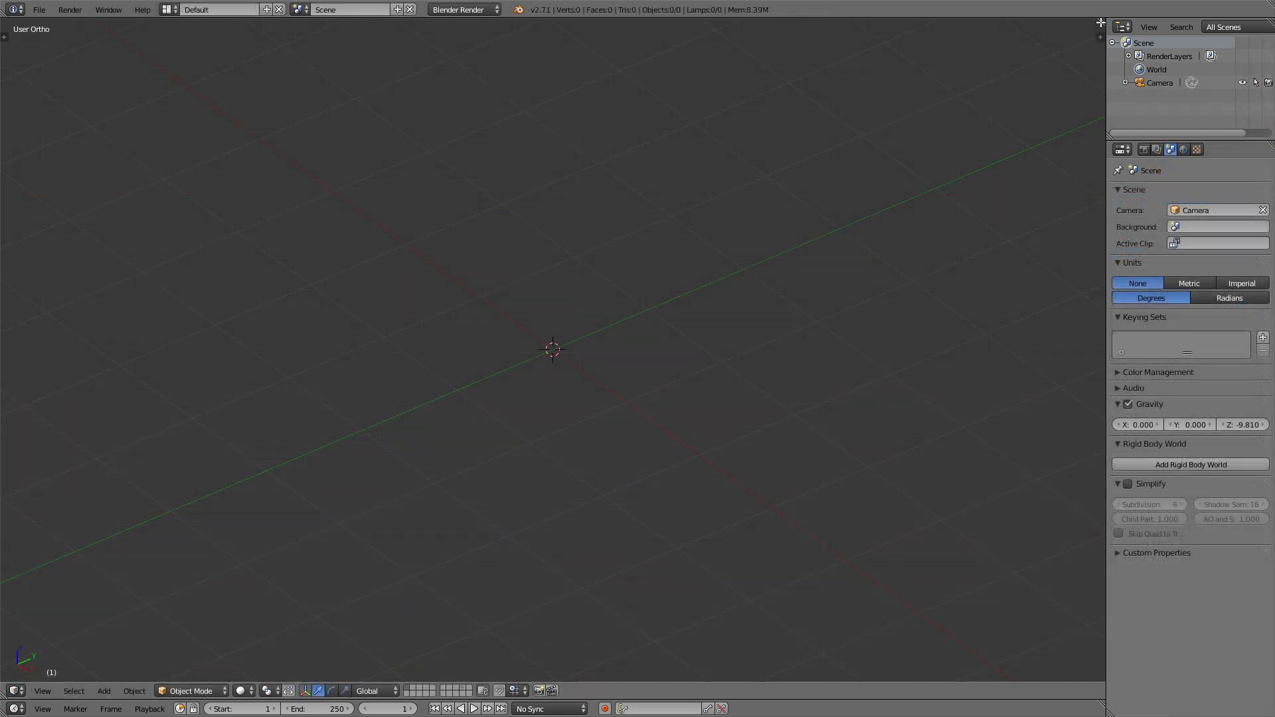
- In the empty scene, split the 3D view into two side-by-side areas and turn the new one into a Dope Sheet in Action Editor mode
left_click_drag(1101, 23, 546, 88)
left_click(566, 689)
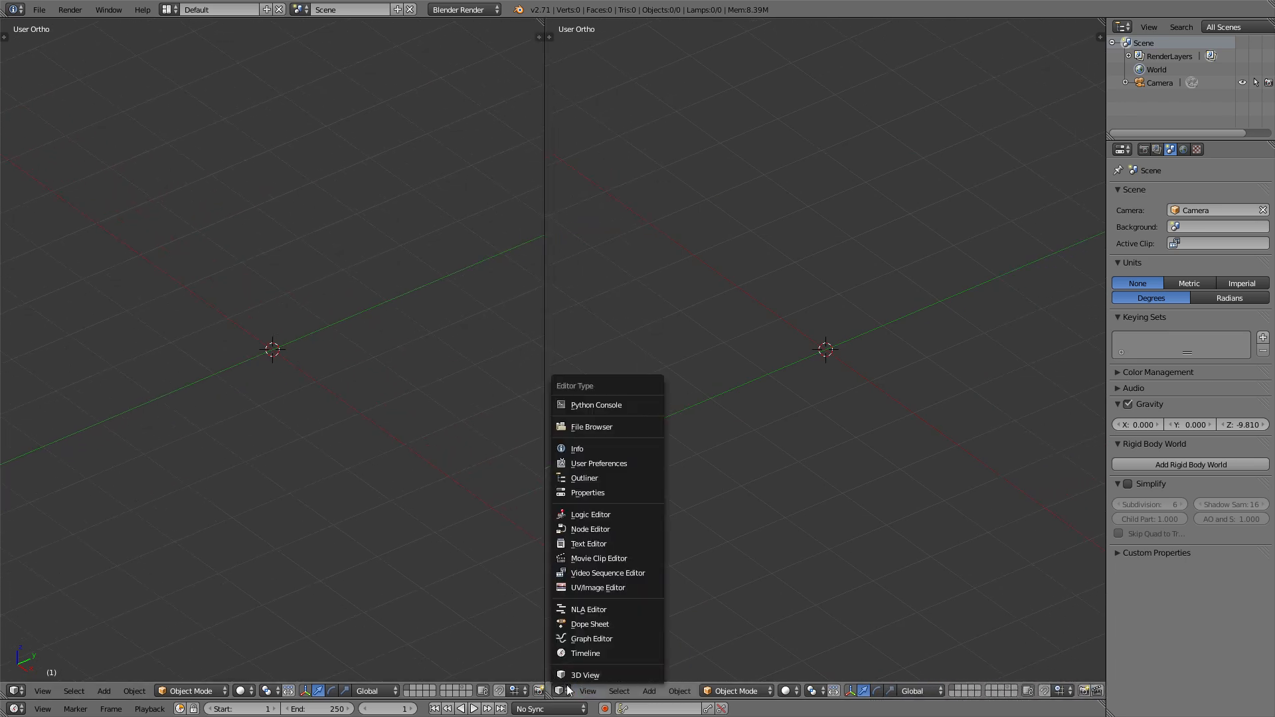
left_click(593, 627)
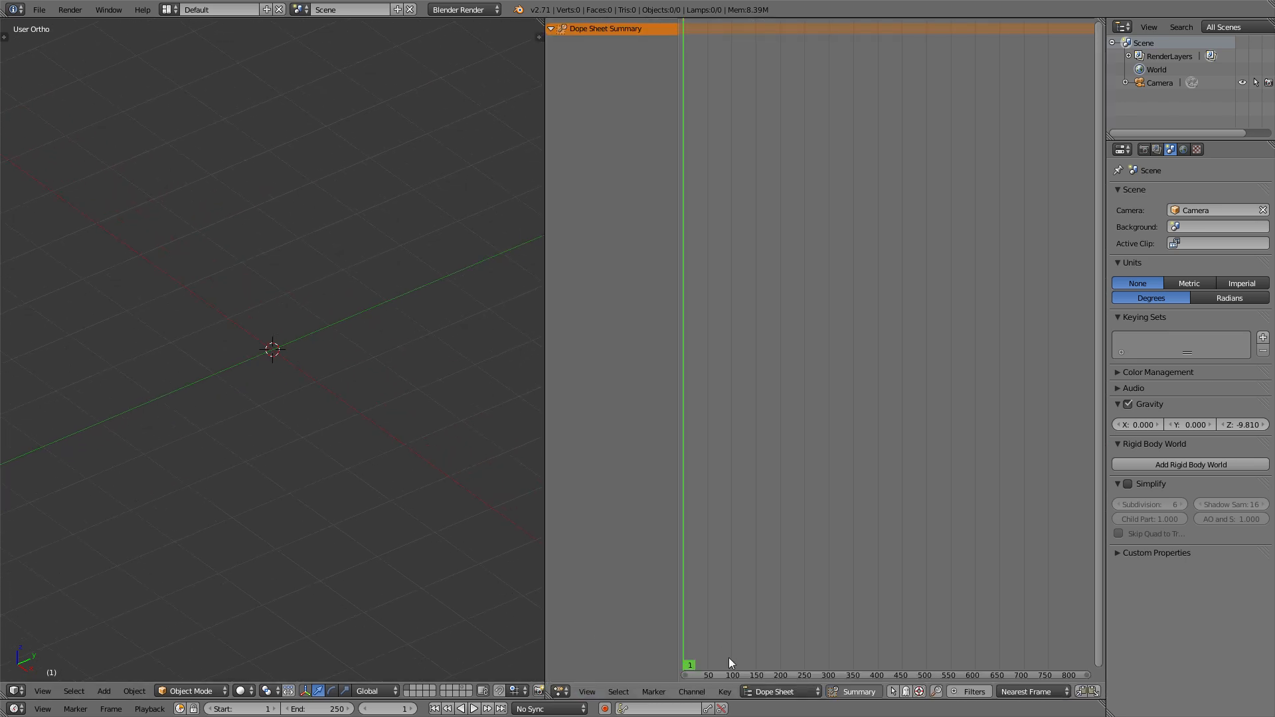
scroll(855, 692, "down", 2)
left_click(758, 690)
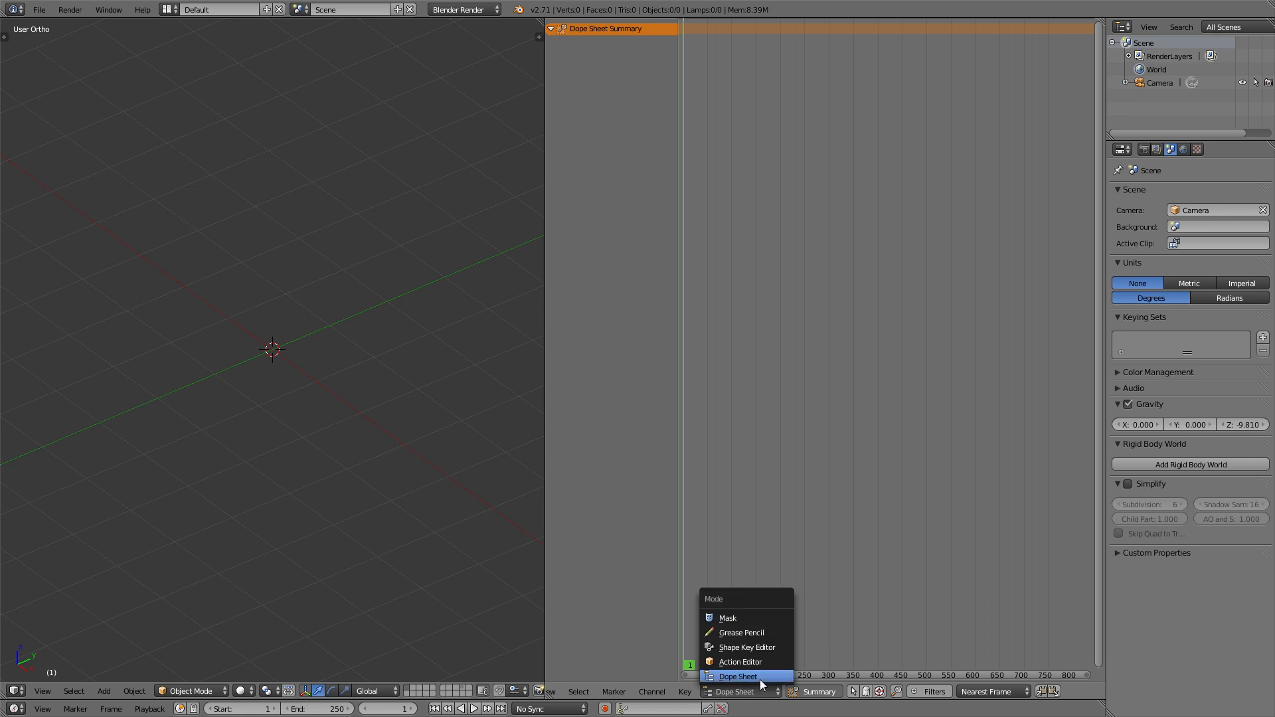
left_click(760, 664)
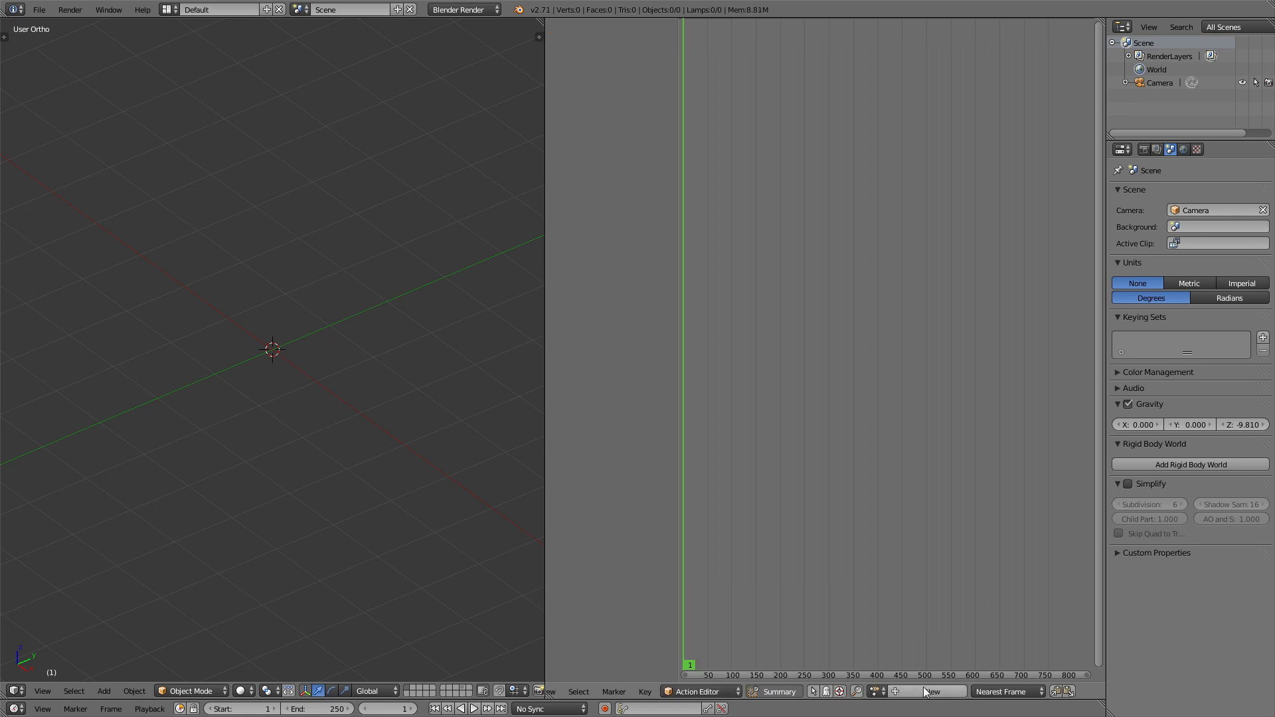
- Add a cube to the scene and create a new action for it in the Action Editor
key("shift+a")
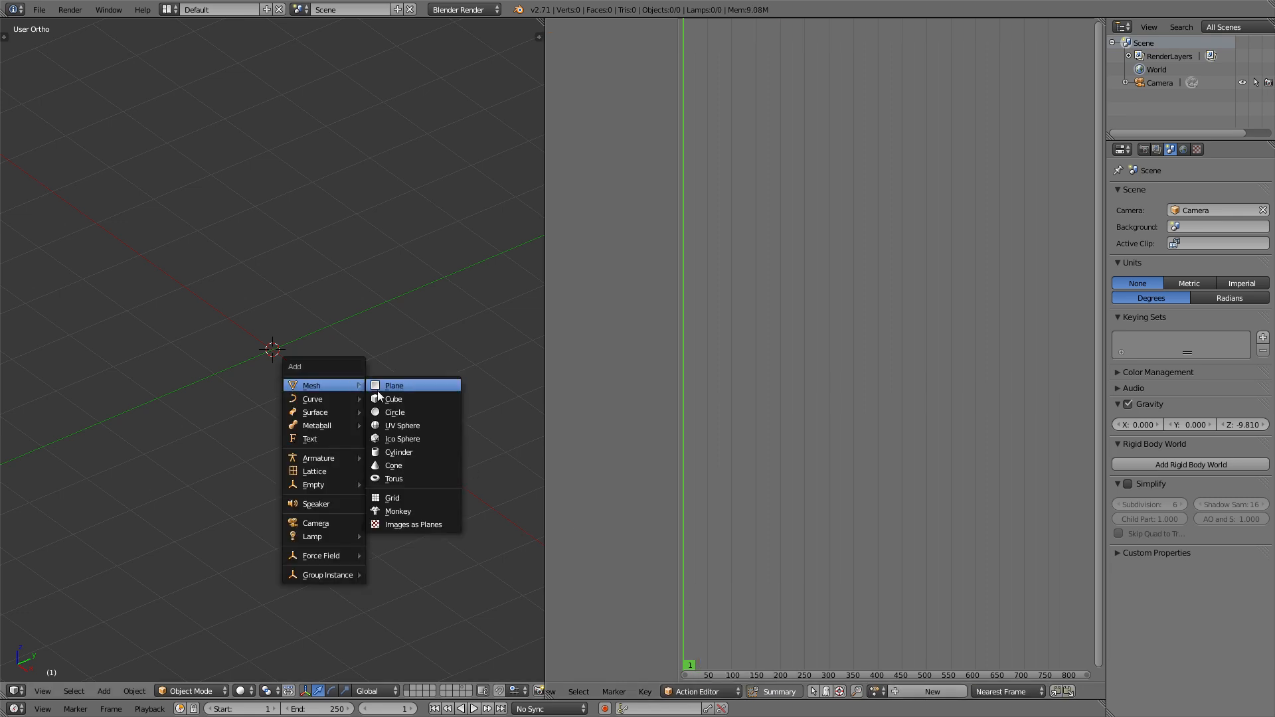
left_click(385, 395)
left_click(925, 693)
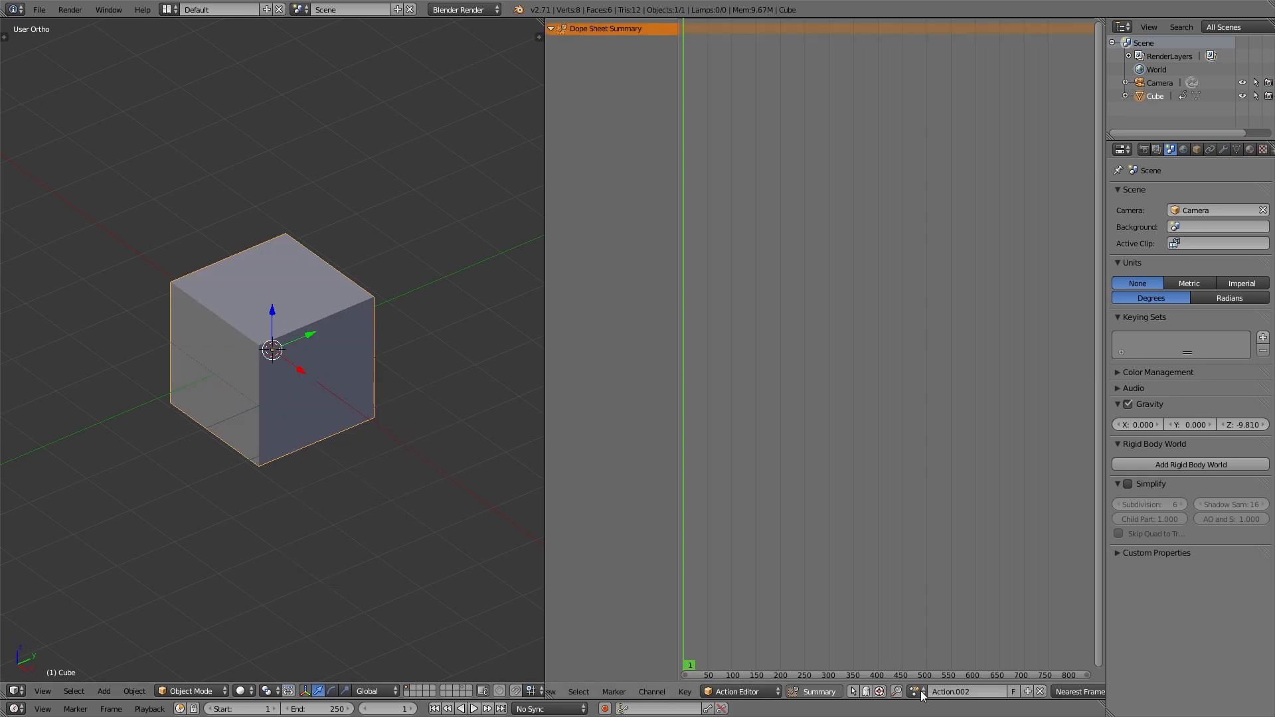
type("RE")
- Set the mana bar's Property actuator to add 1 to MANA and drive it from the second Always sensor with repeated pulses
left_click(672, 533)
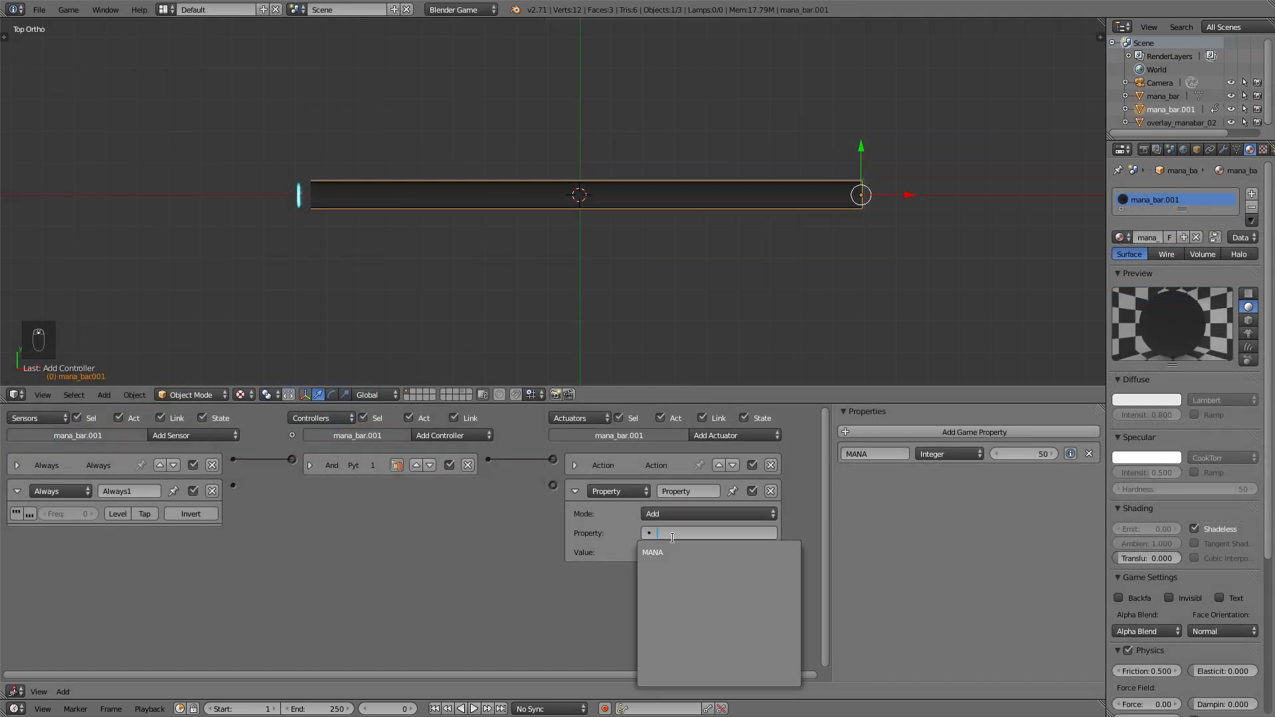
left_click(669, 553)
left_click(671, 552)
left_click(15, 515)
left_click_drag(233, 486, 554, 486)
- Display only the first layer and test-run the game
key("grave")
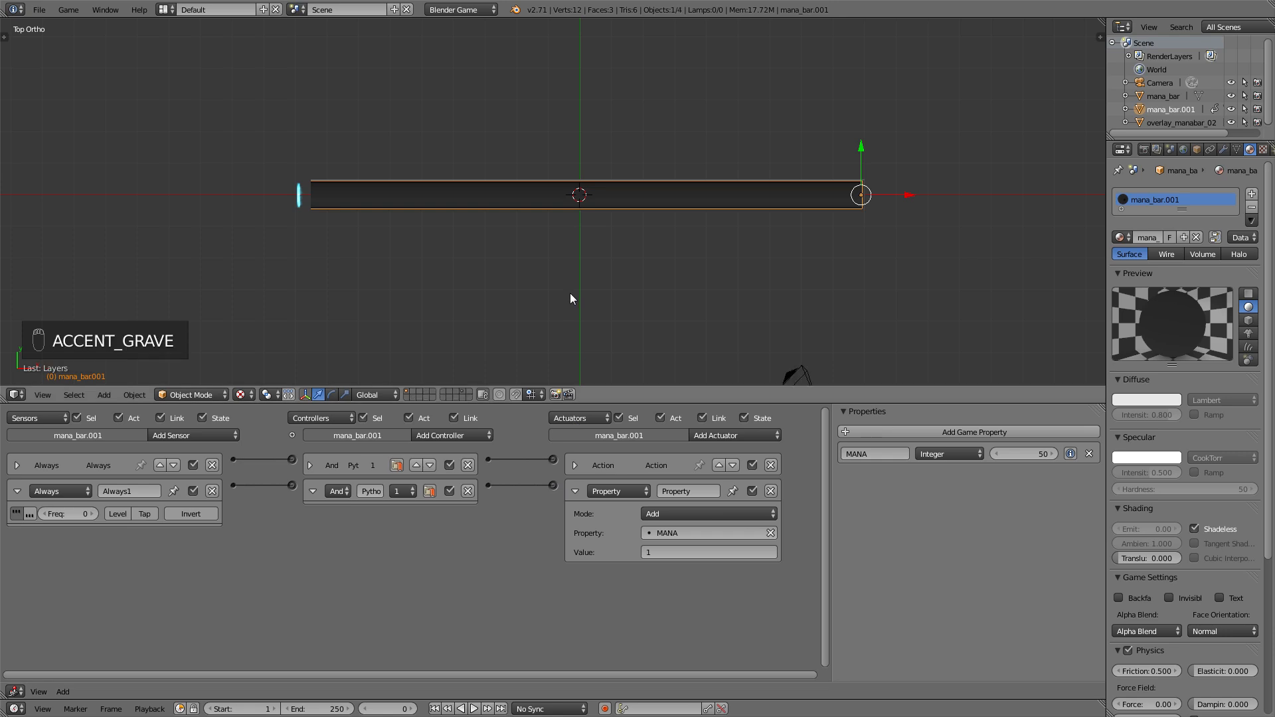
key("1")
key("p")
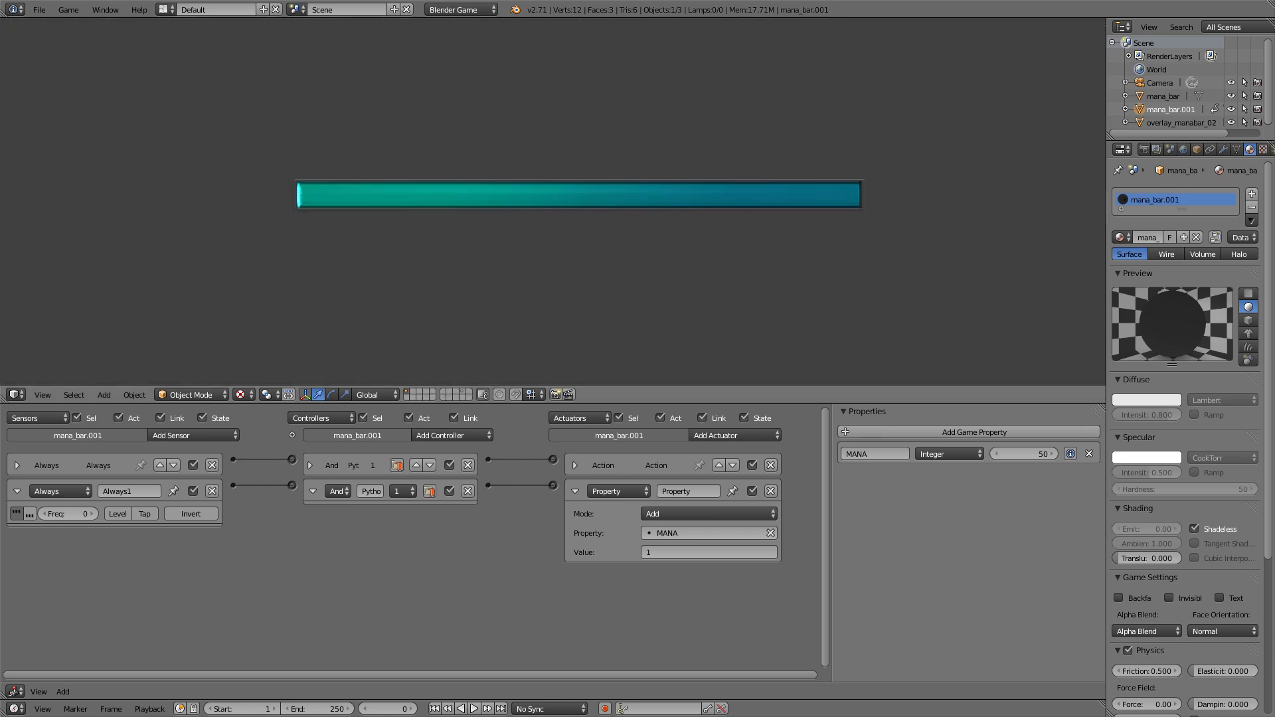
key("Escape")
- Set the MANA property to 0 and run the game to watch the bar fill
left_click(1029, 454)
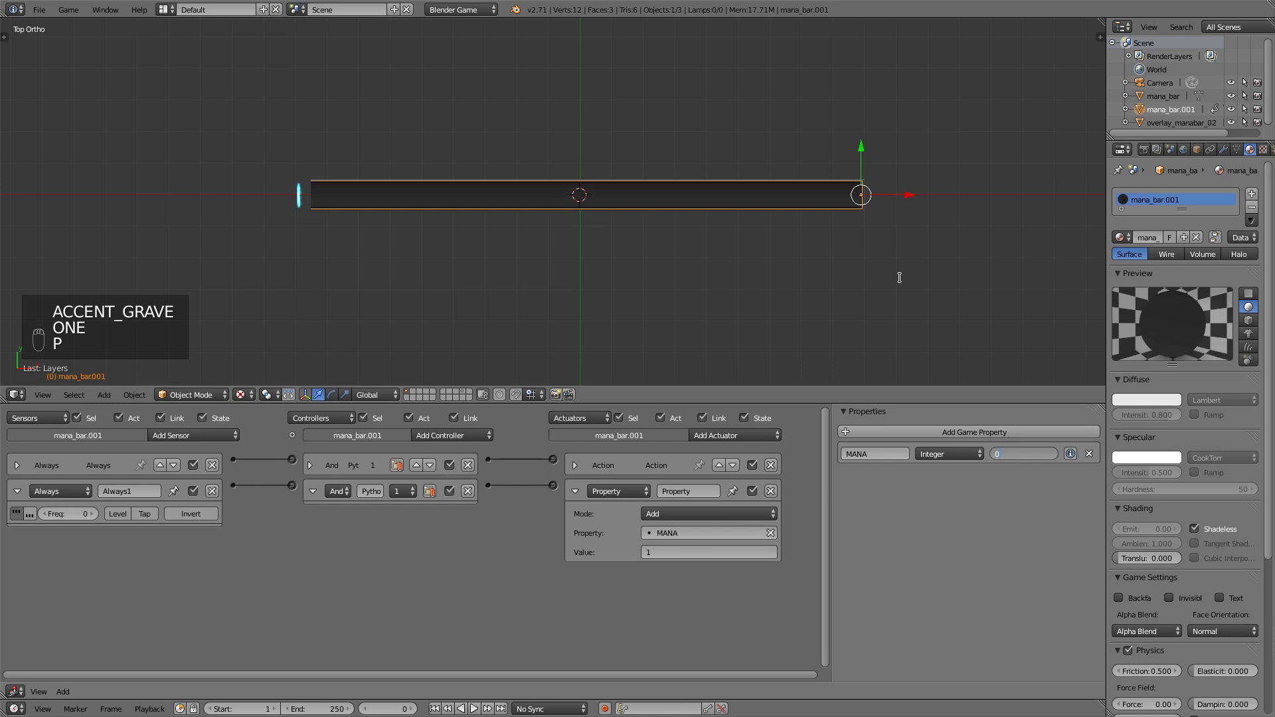
key("Return")
key("p")
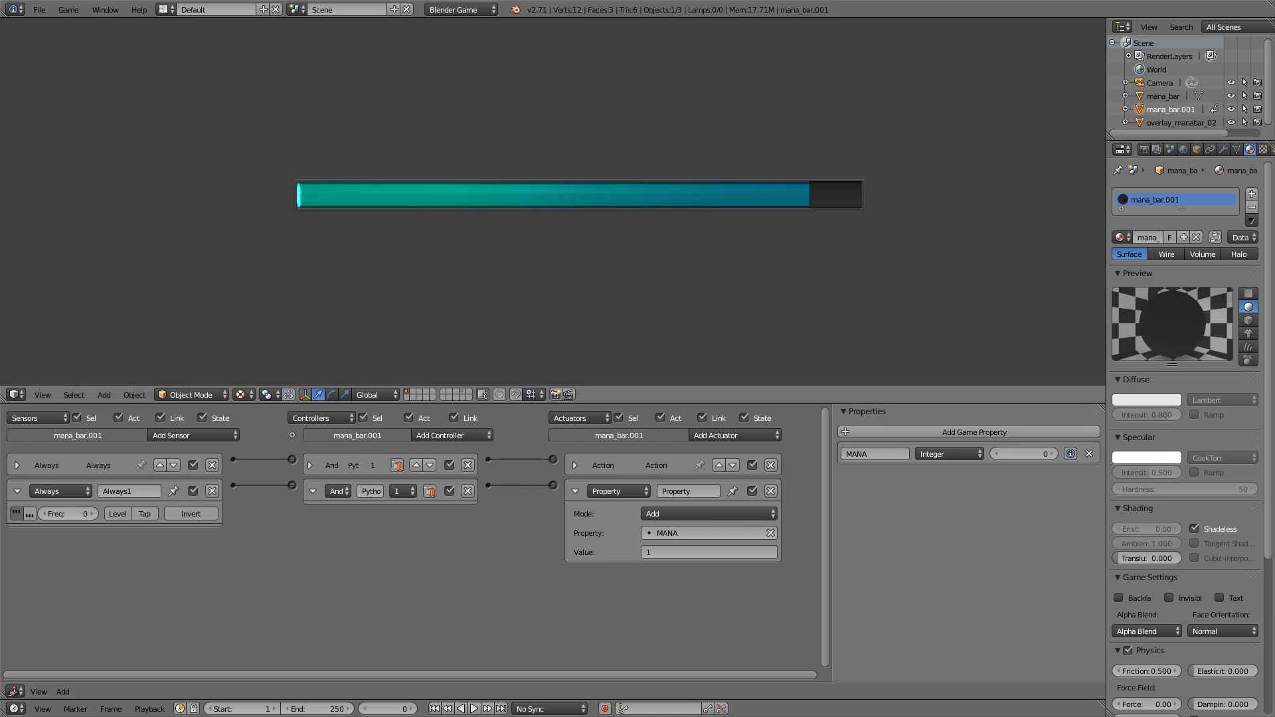
key("Escape")
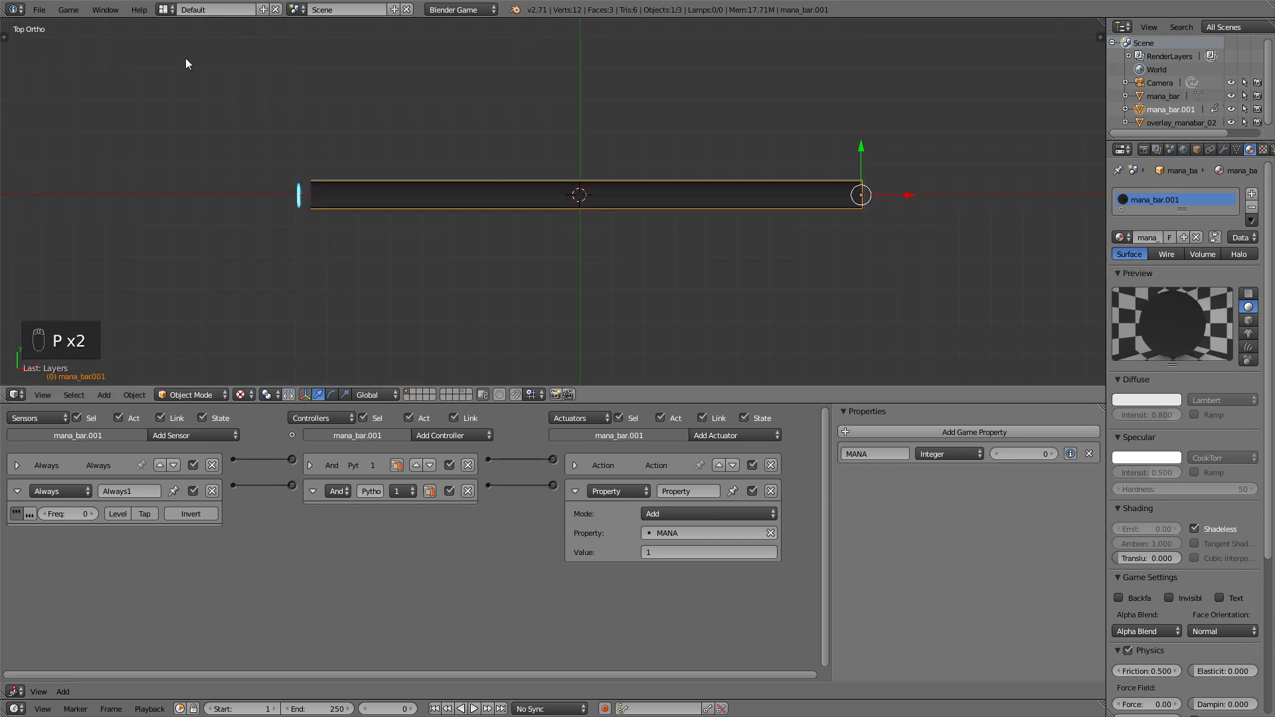
- Enable the on-screen debug properties and run the game to monitor the MANA value
left_click(68, 9)
left_click(88, 45)
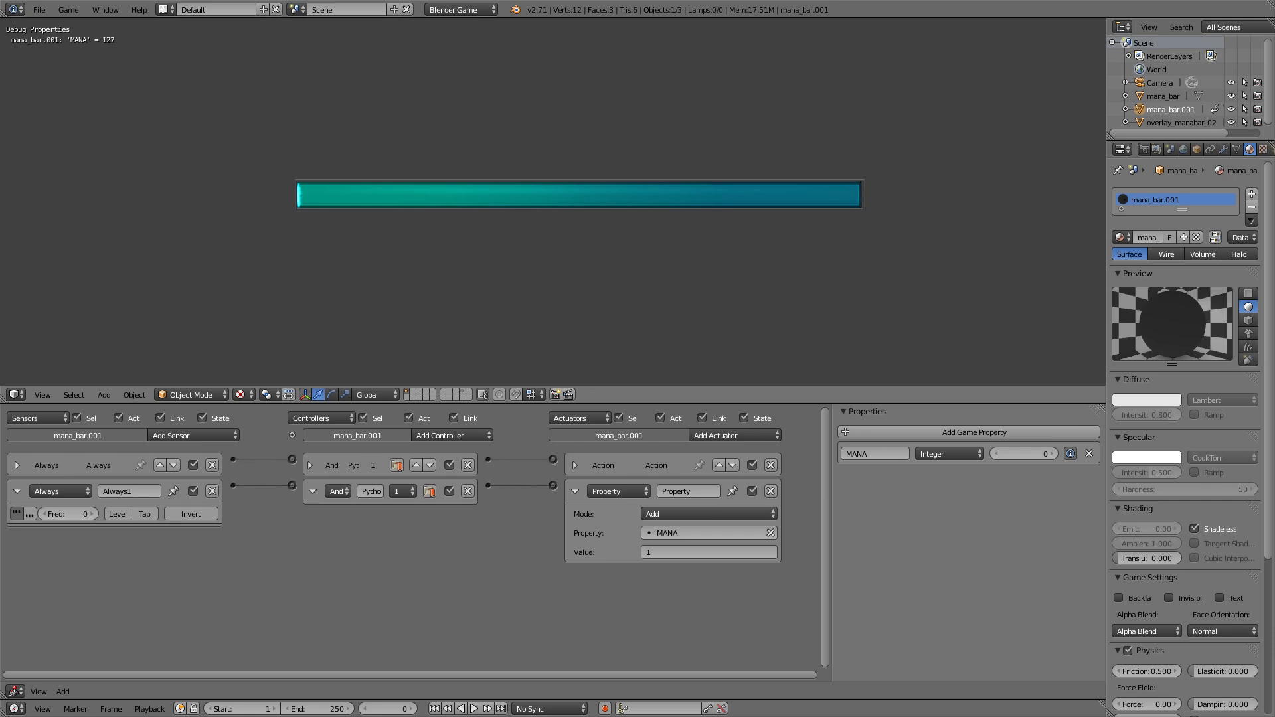
key("Escape")
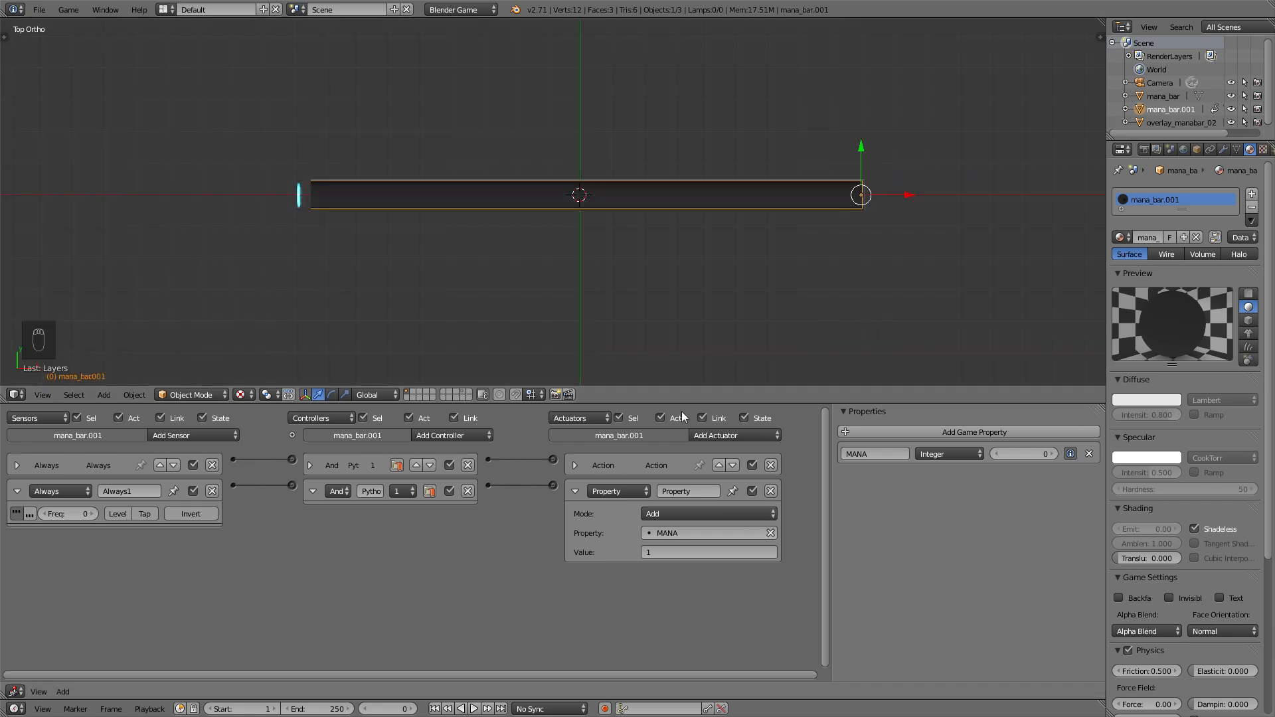
- Replace the second And controller with an Expression controller using the expression MANA < 100
left_click(476, 431)
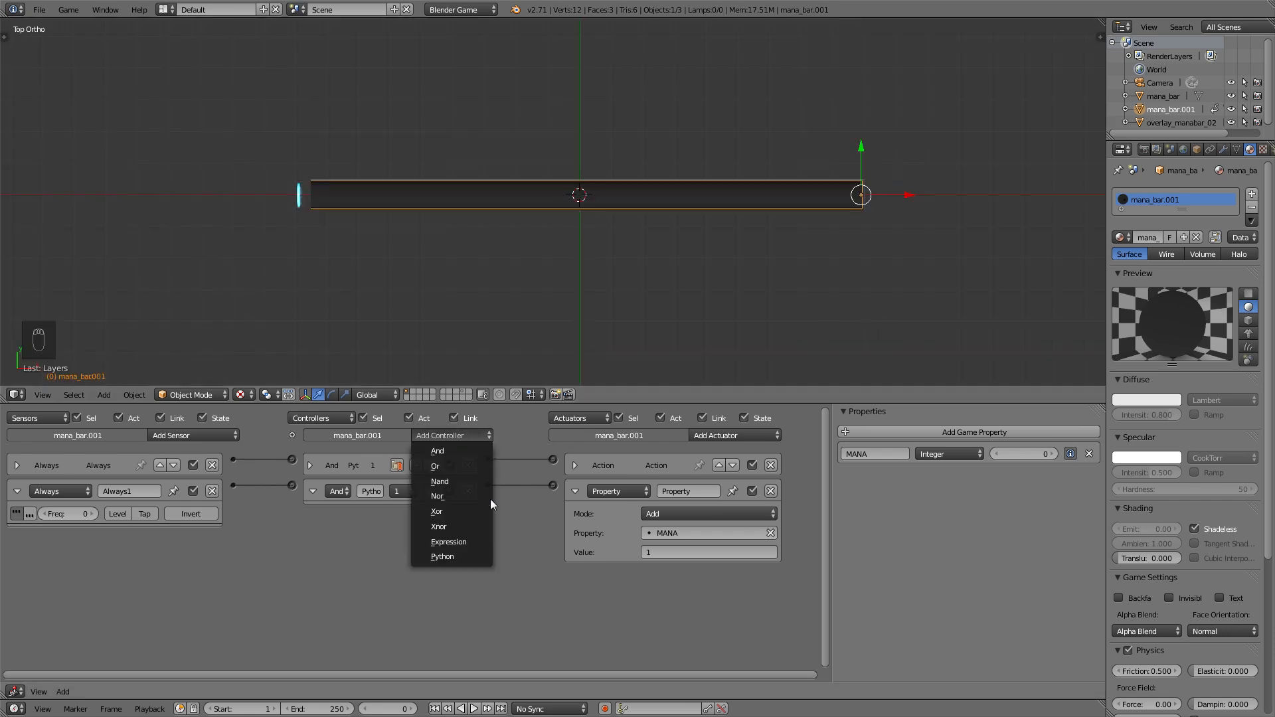
left_click(468, 543)
left_click(445, 511)
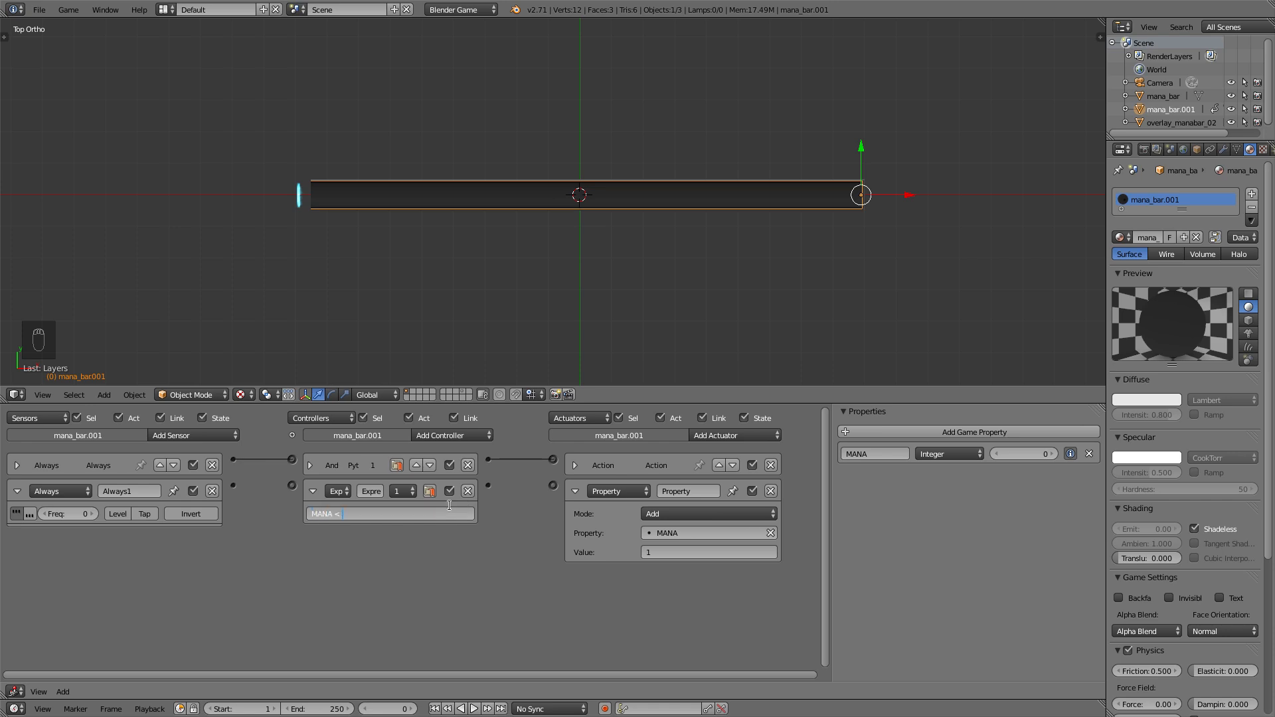
key("Return")
- Link the Always1 sensor through the Expression controller to the Property actuator and test-run the game
left_click_drag(233, 485, 292, 485)
left_click_drag(553, 484, 553, 485)
key("p")
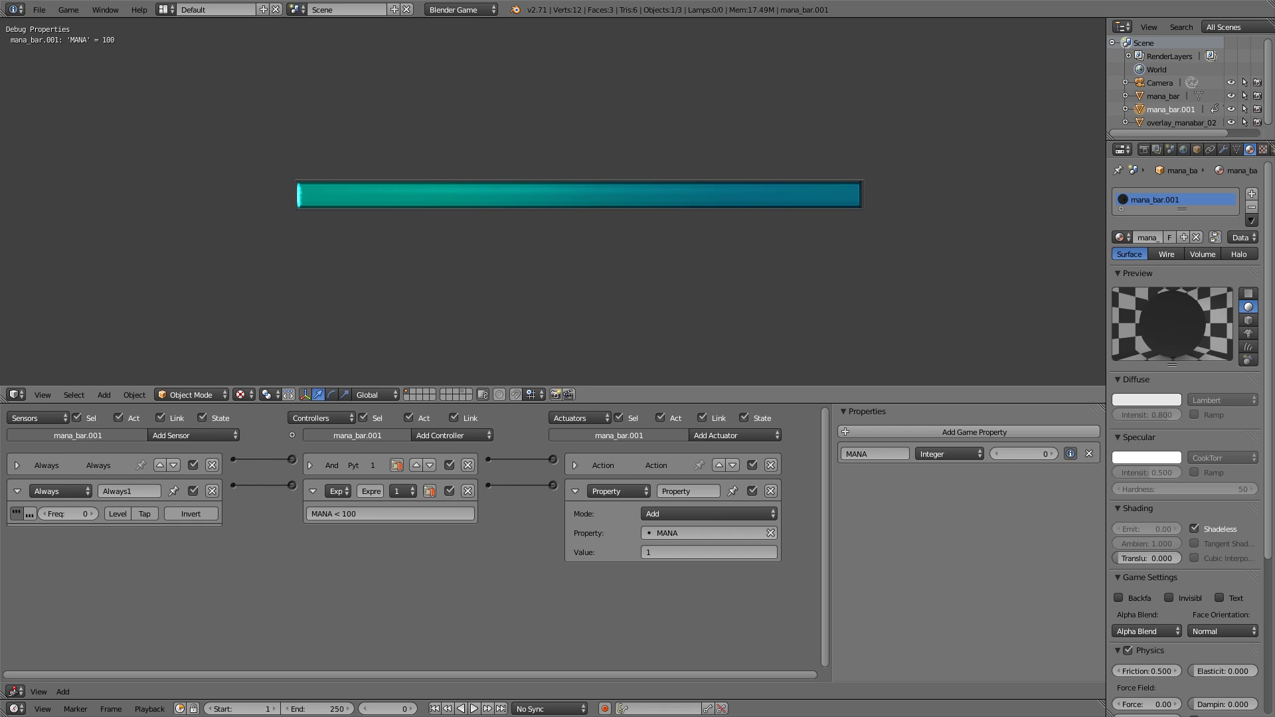
key("Escape")
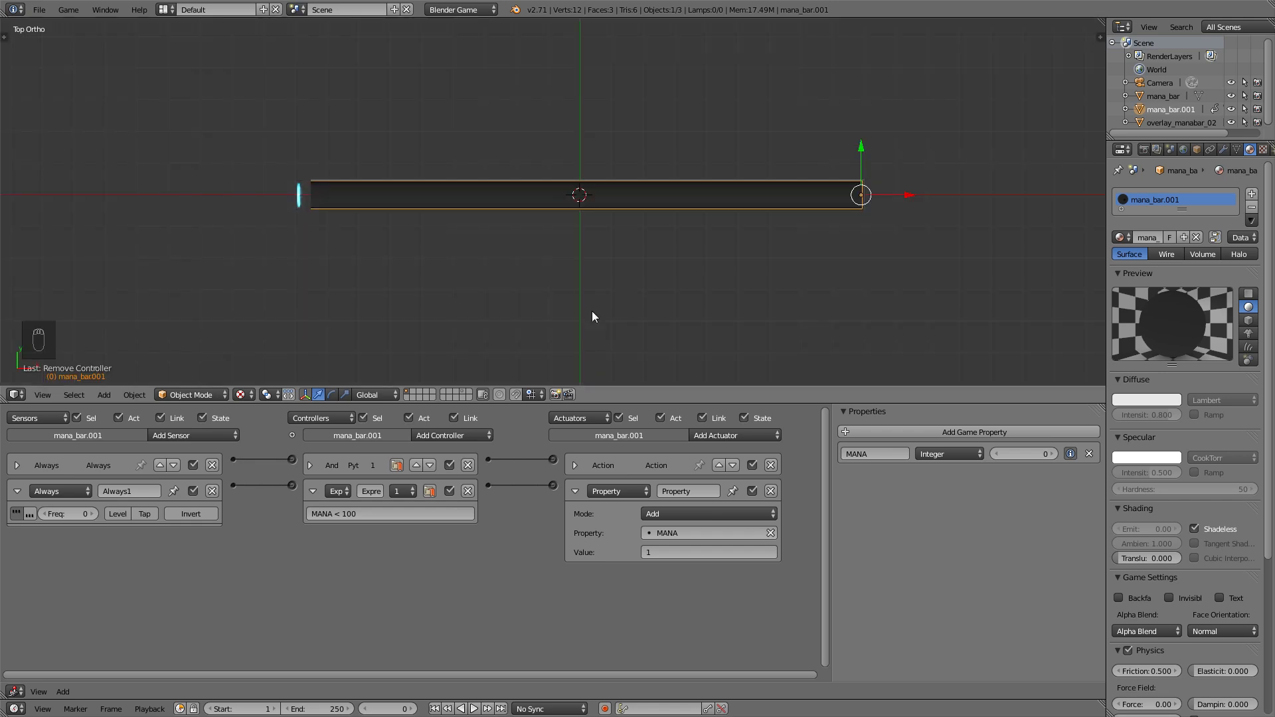
- Select the glow overlay_manabar_02 together with mana_bar.001 to show both objects' logic bricks
right_click(295, 190)
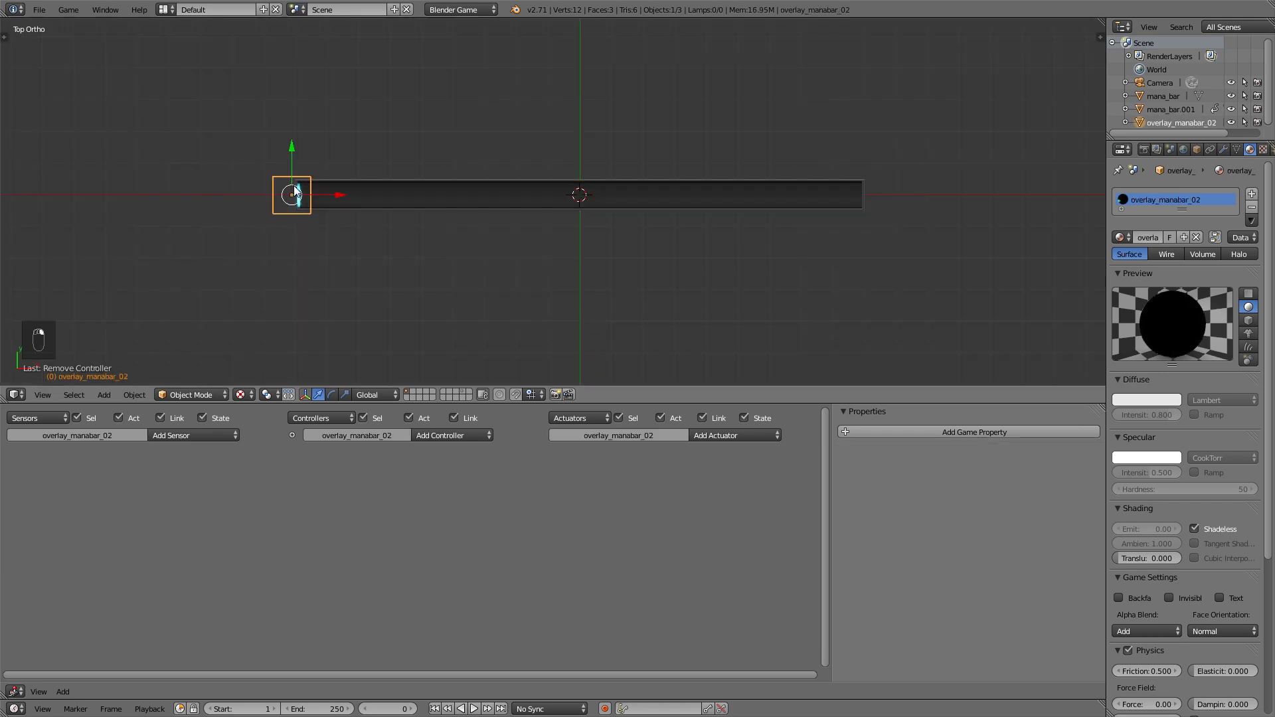
right_click(406, 198, "shift")
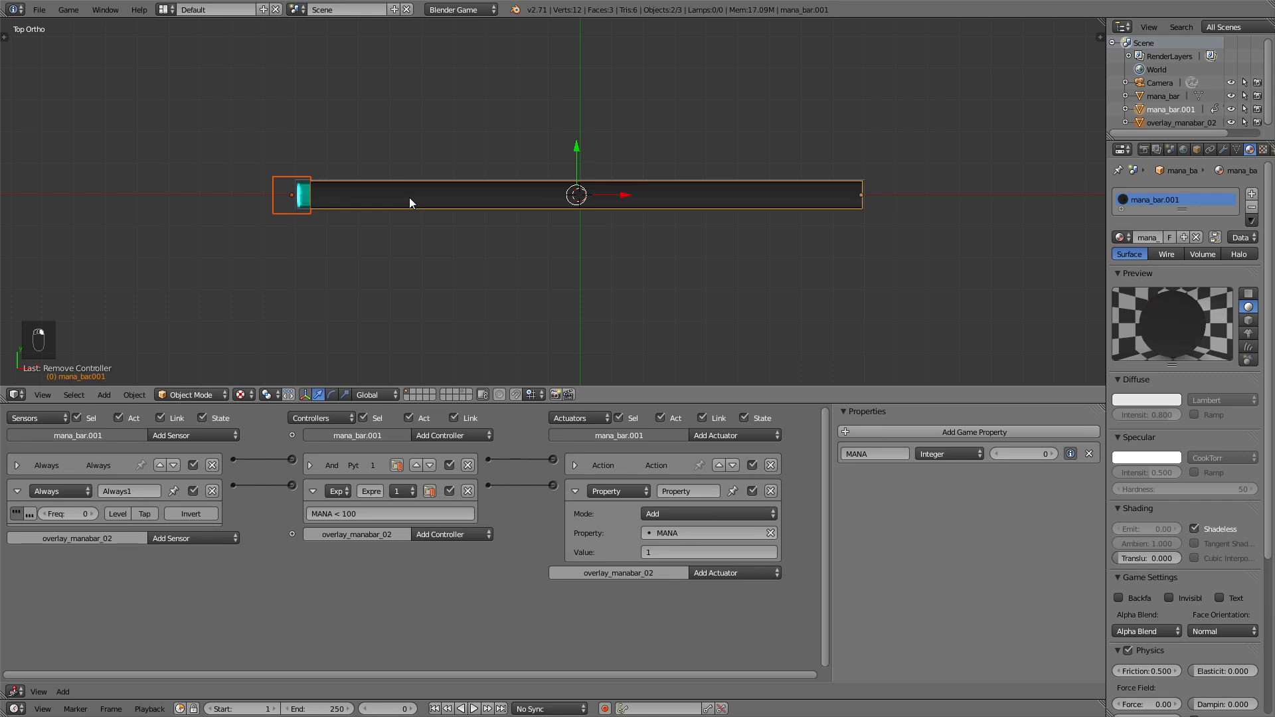
left_click(194, 539)
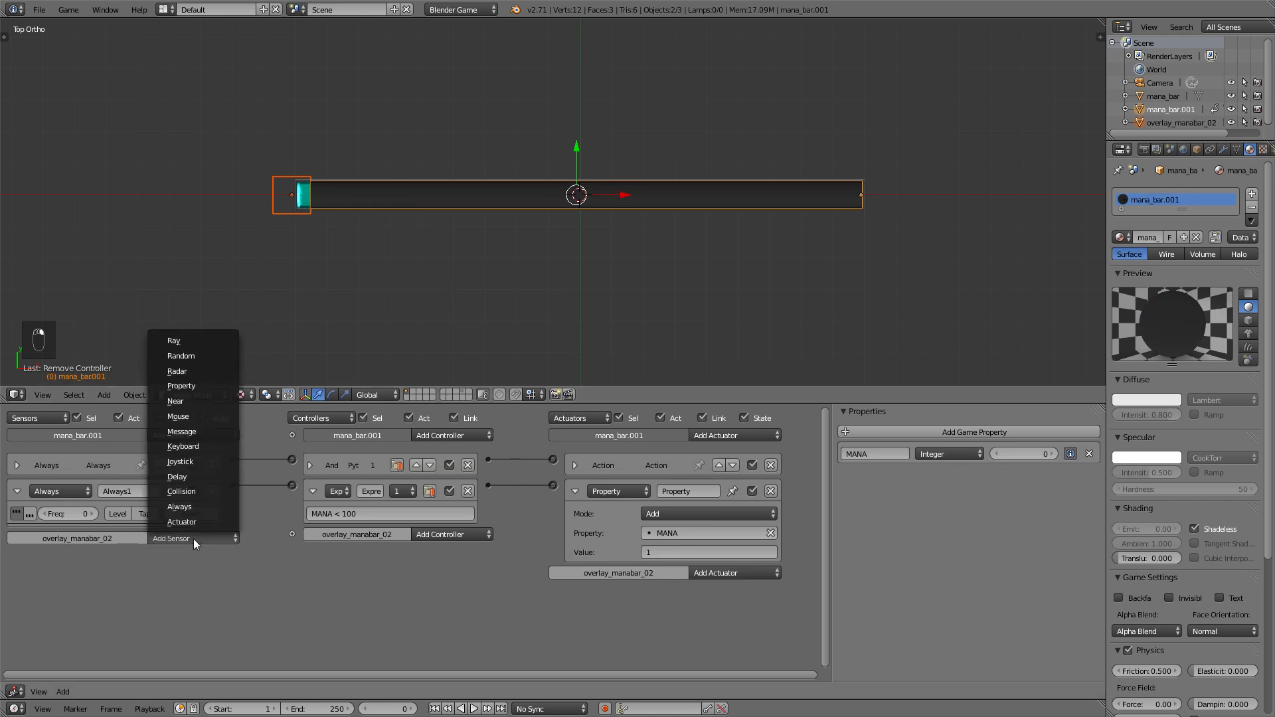
left_click(731, 572)
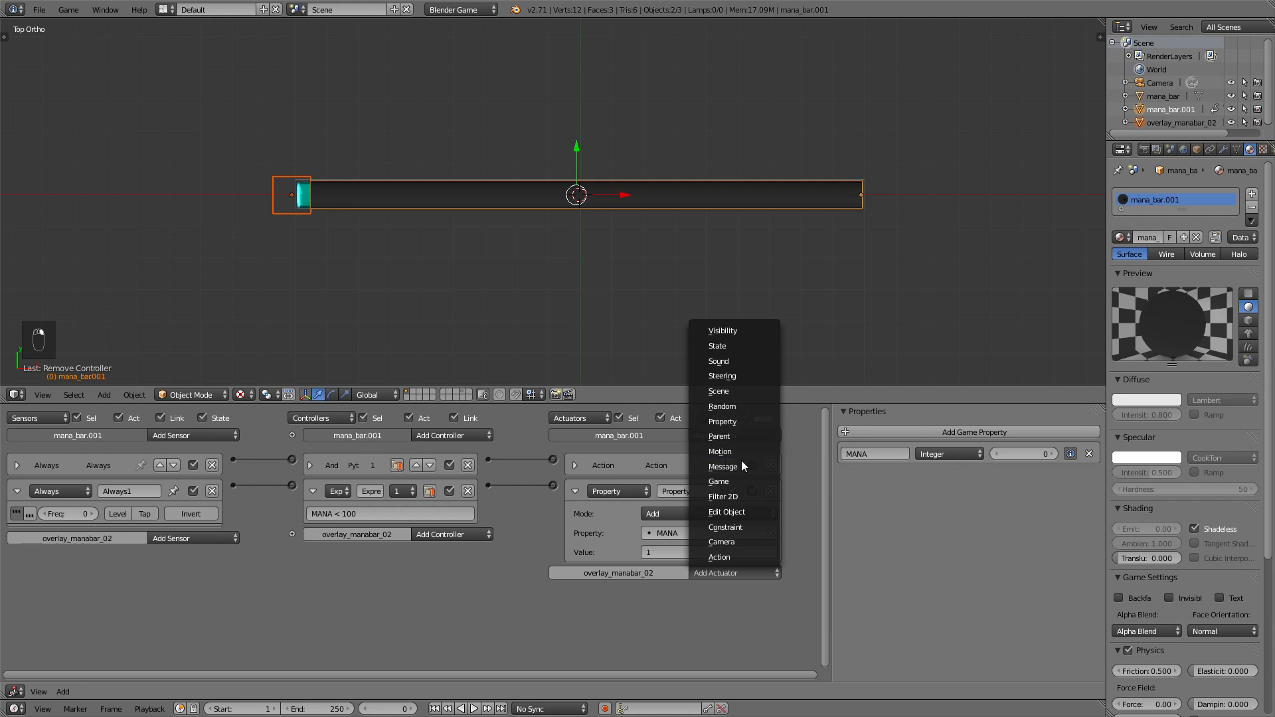
left_click(728, 554)
middle_click_drag(536, 532, 552, 489)
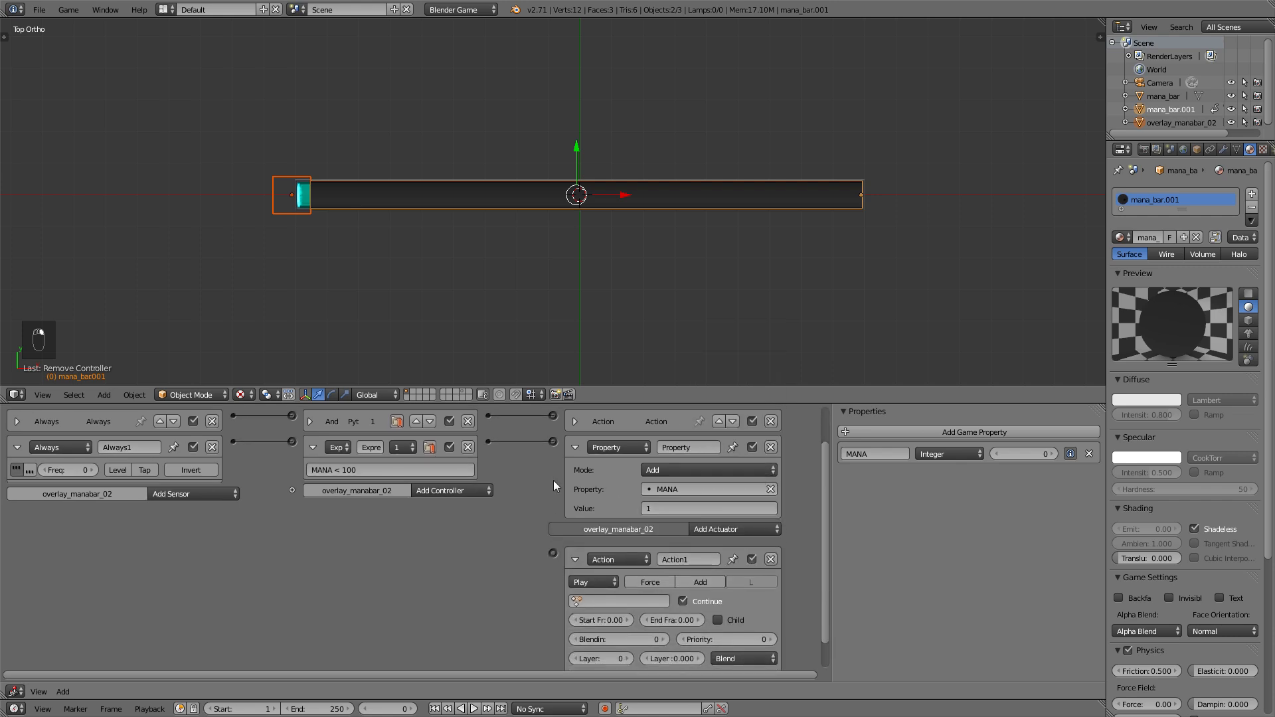
scroll(531, 468, "down", 1)
middle_click_drag(498, 450, 499, 466)
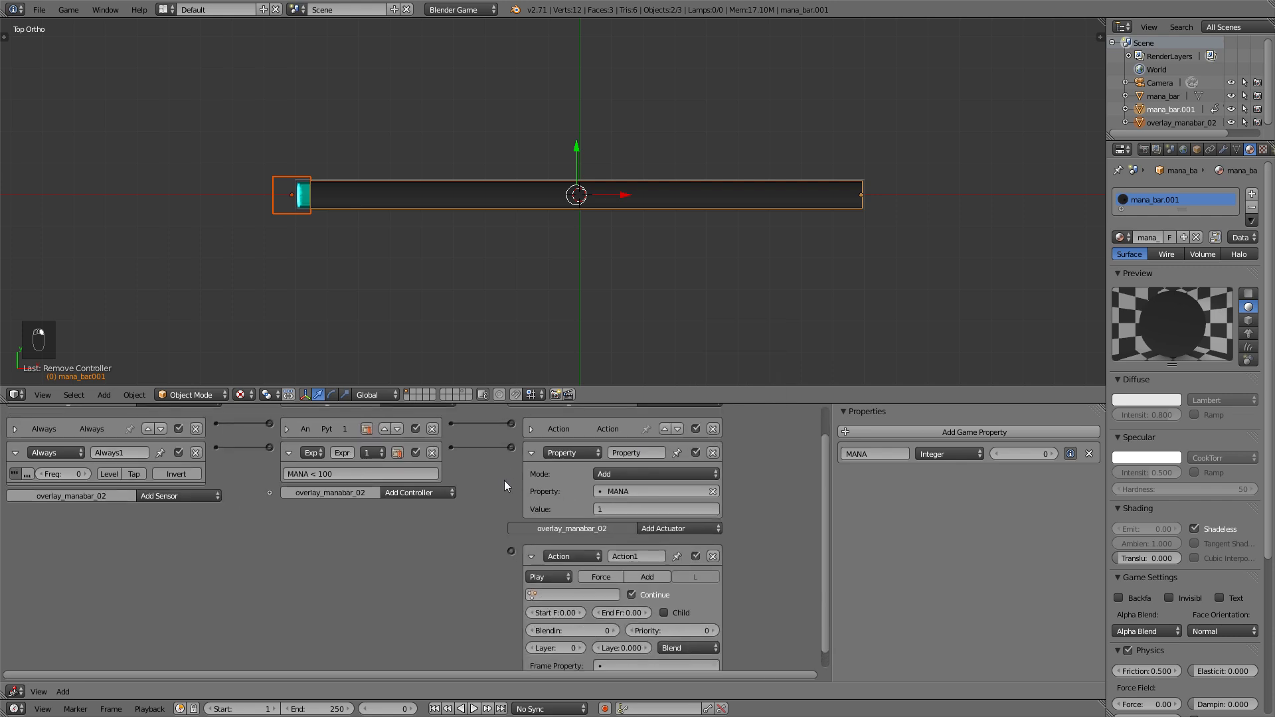
left_click(713, 559)
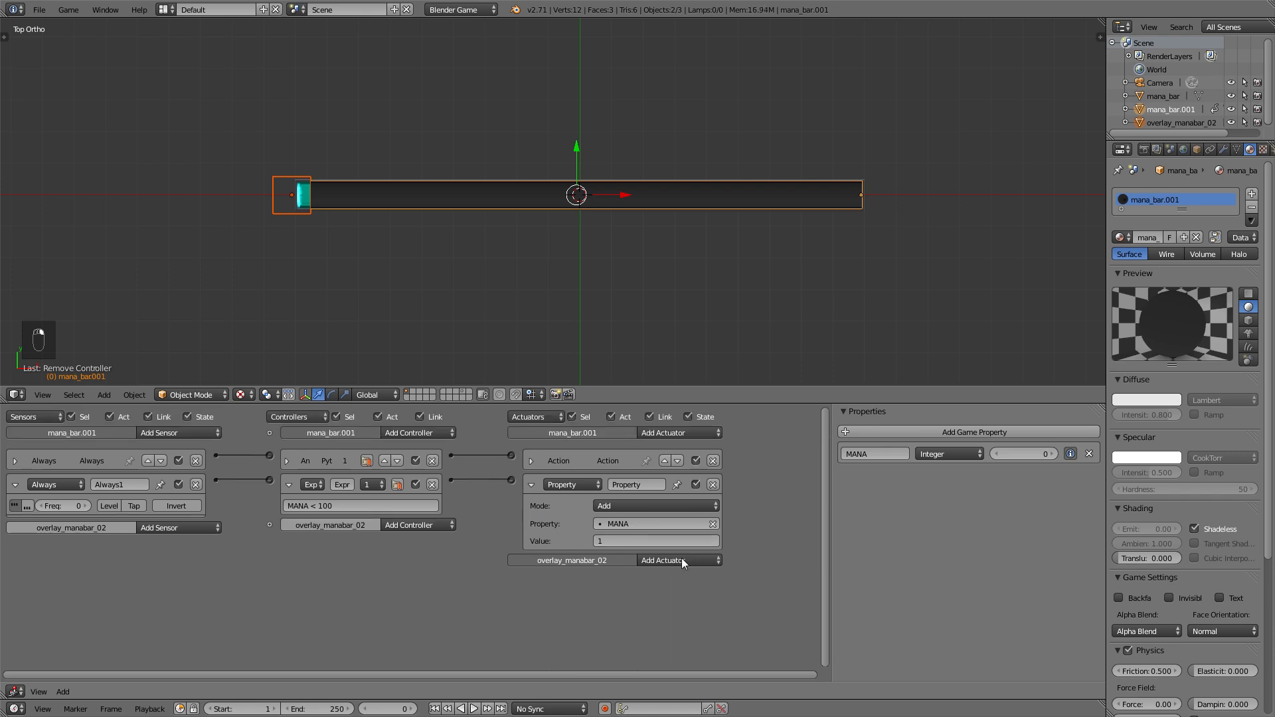
- Add a Property actuator to overlay_manabar_02 and give that object an Integer game property named MANA
left_click(681, 558)
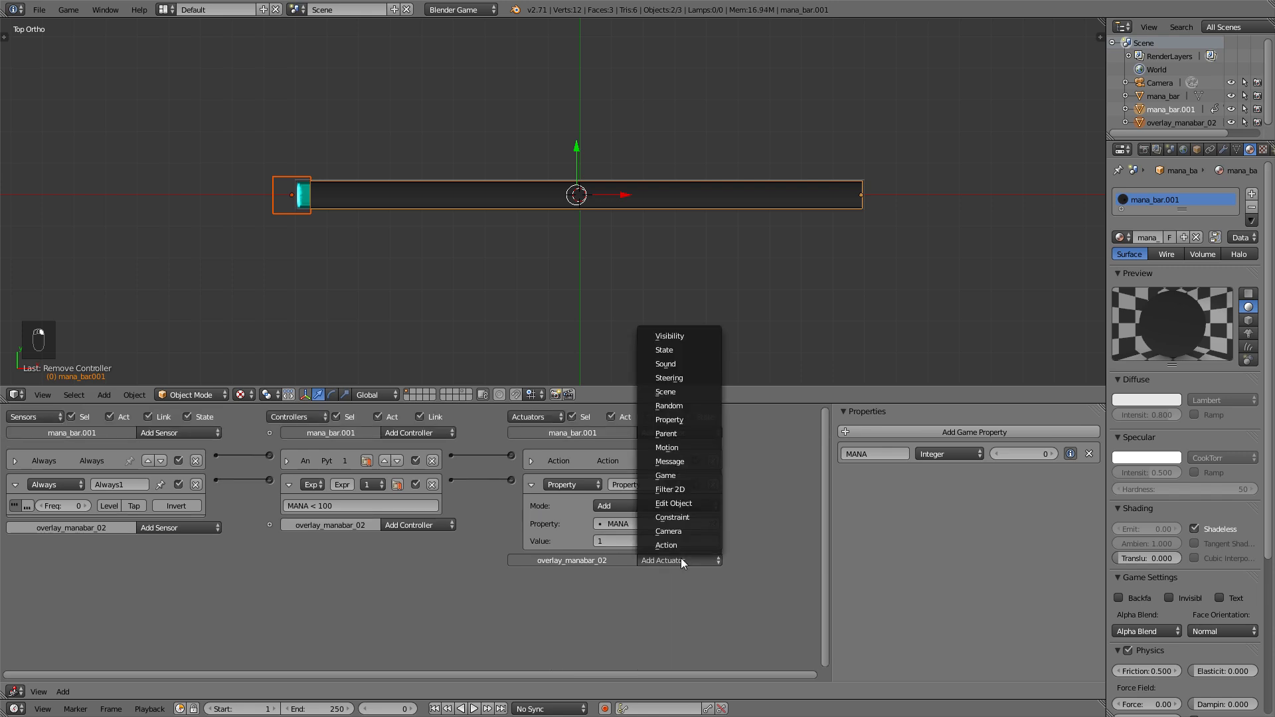
left_click(688, 423)
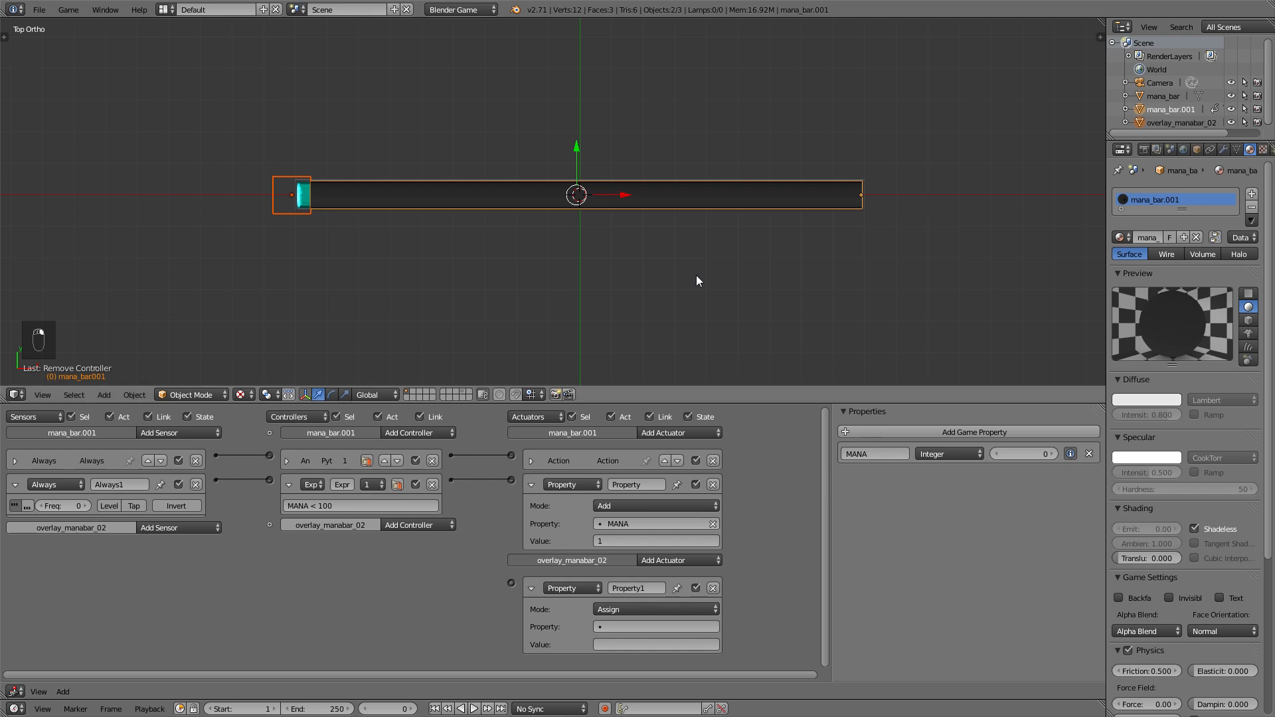
right_click(282, 196)
left_click(946, 433)
left_click(886, 453)
type("MANA")
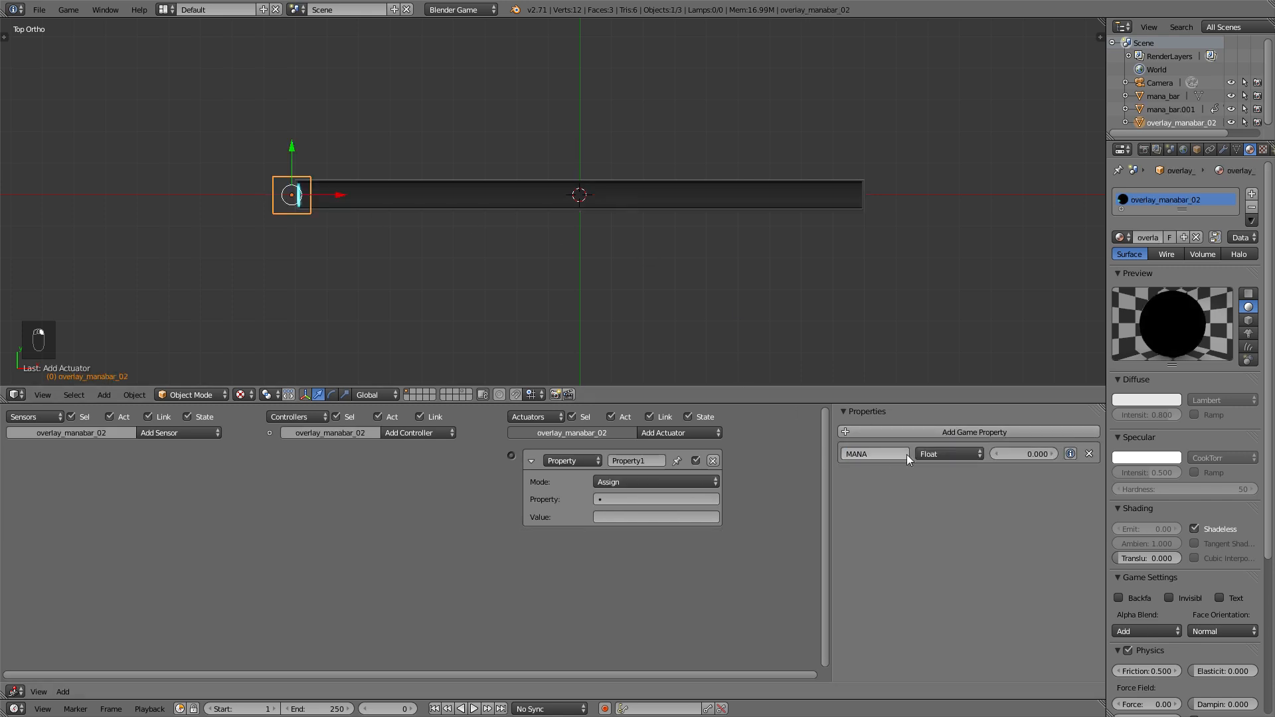
left_click(954, 452)
left_click(950, 423)
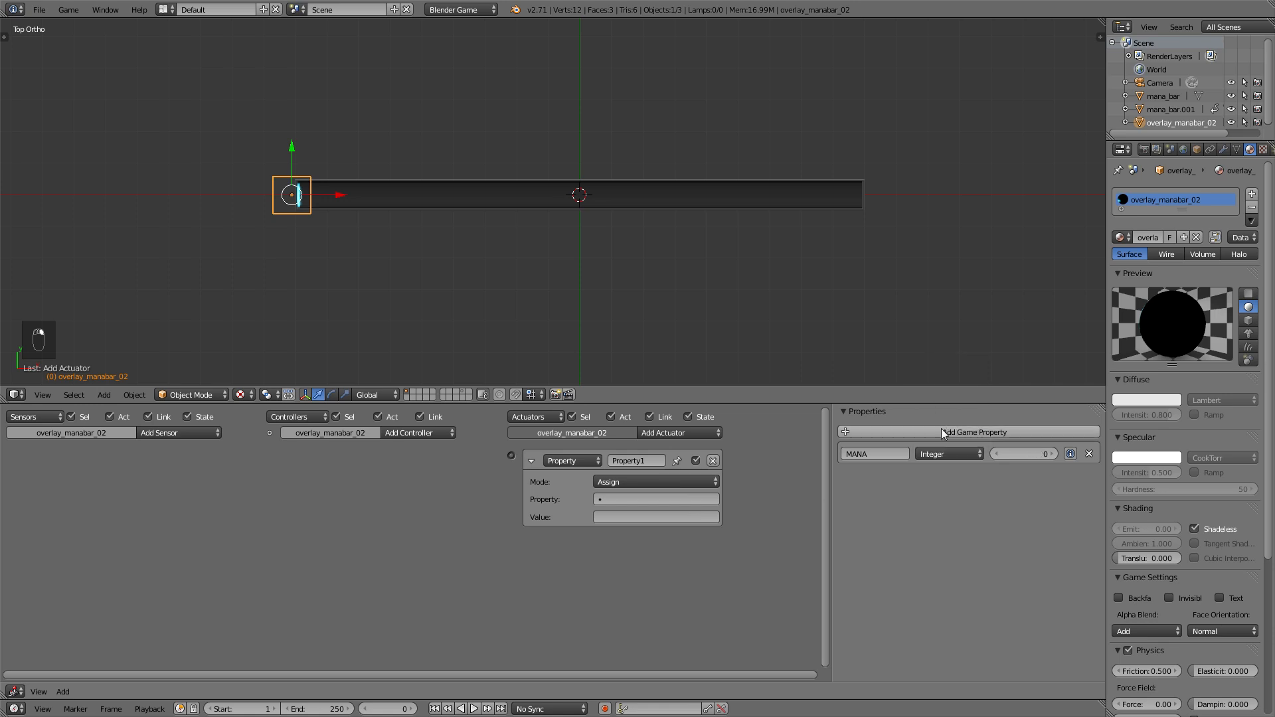
- Add an Always sensor to overlay_manabar_02, link it to the Property actuator through an And controller, and enable repeated pulses
left_click(178, 433)
left_click(197, 462)
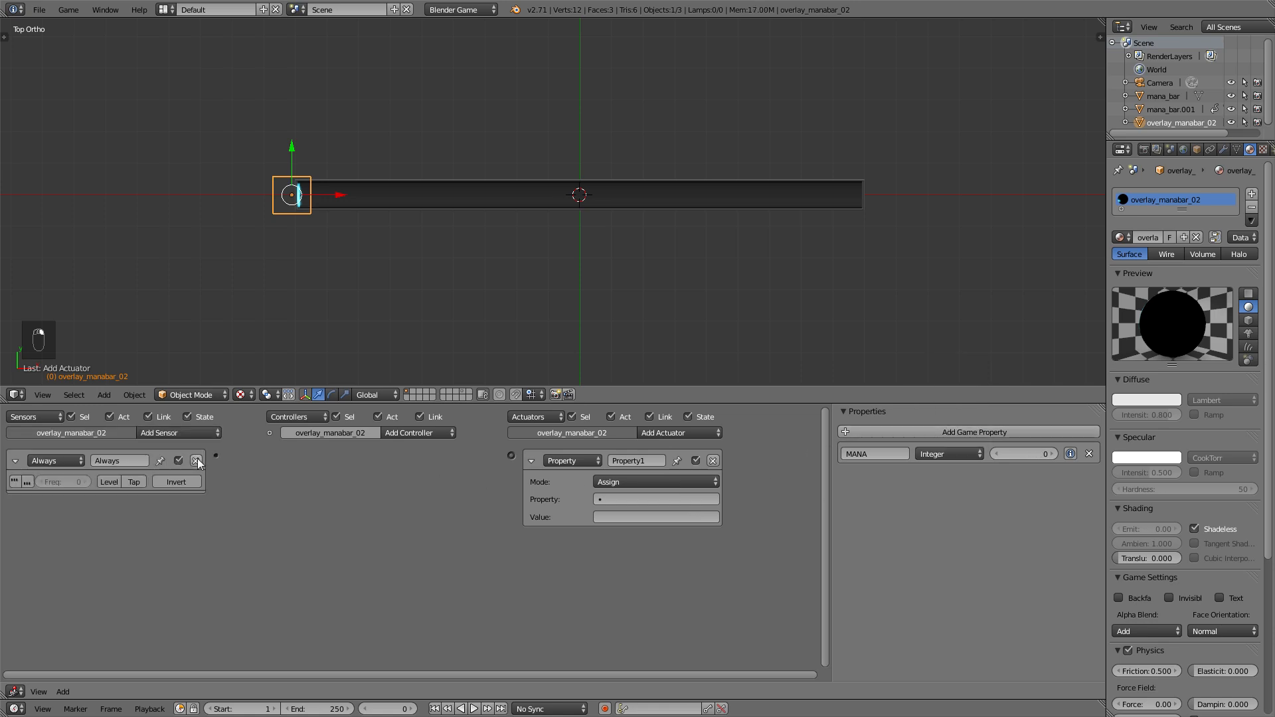
left_click_drag(216, 455, 511, 457)
left_click(26, 482)
- Set the glow overlay's Property actuator to Copy mode with MANA as its target property
left_click(633, 479)
left_click(627, 450)
left_click(638, 499)
left_click(606, 519)
- Set the Copy actuator's source to the MANA property of mana_bar.001
left_click(597, 518)
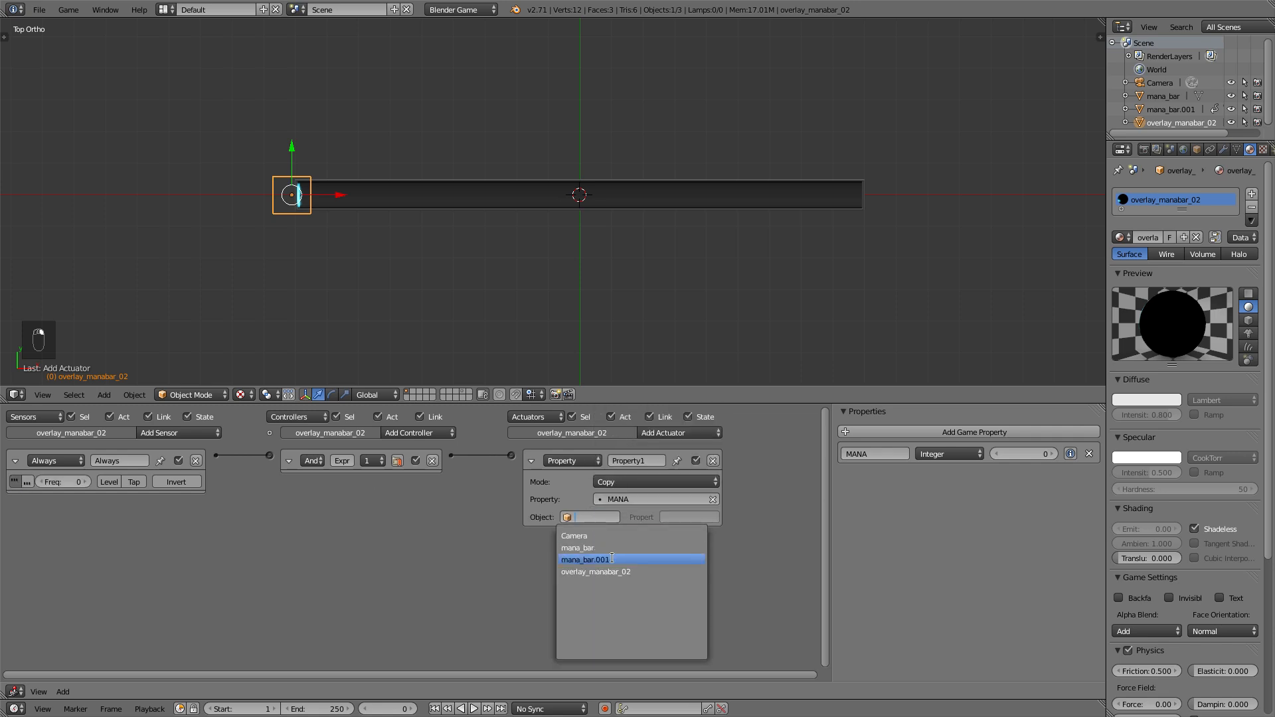
left_click(620, 548)
left_click(685, 518)
left_click(599, 519)
left_click(596, 518)
left_click(620, 560)
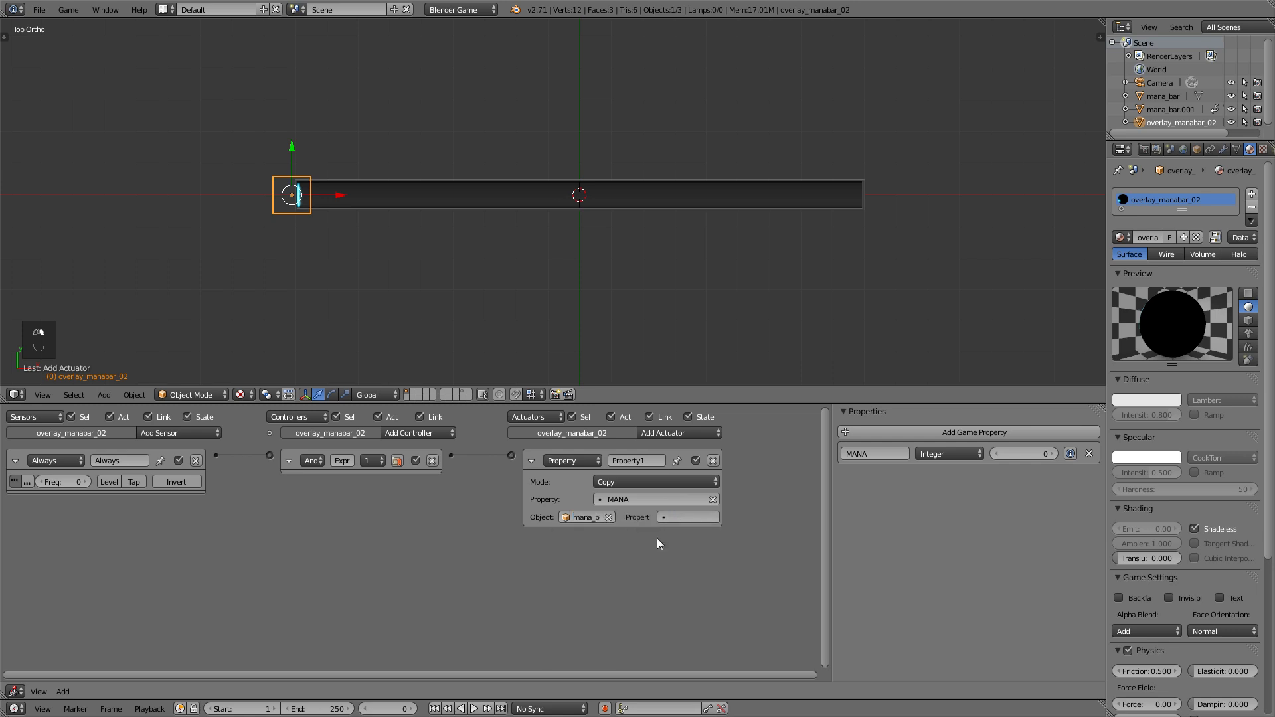
left_click(686, 517)
left_click(684, 531)
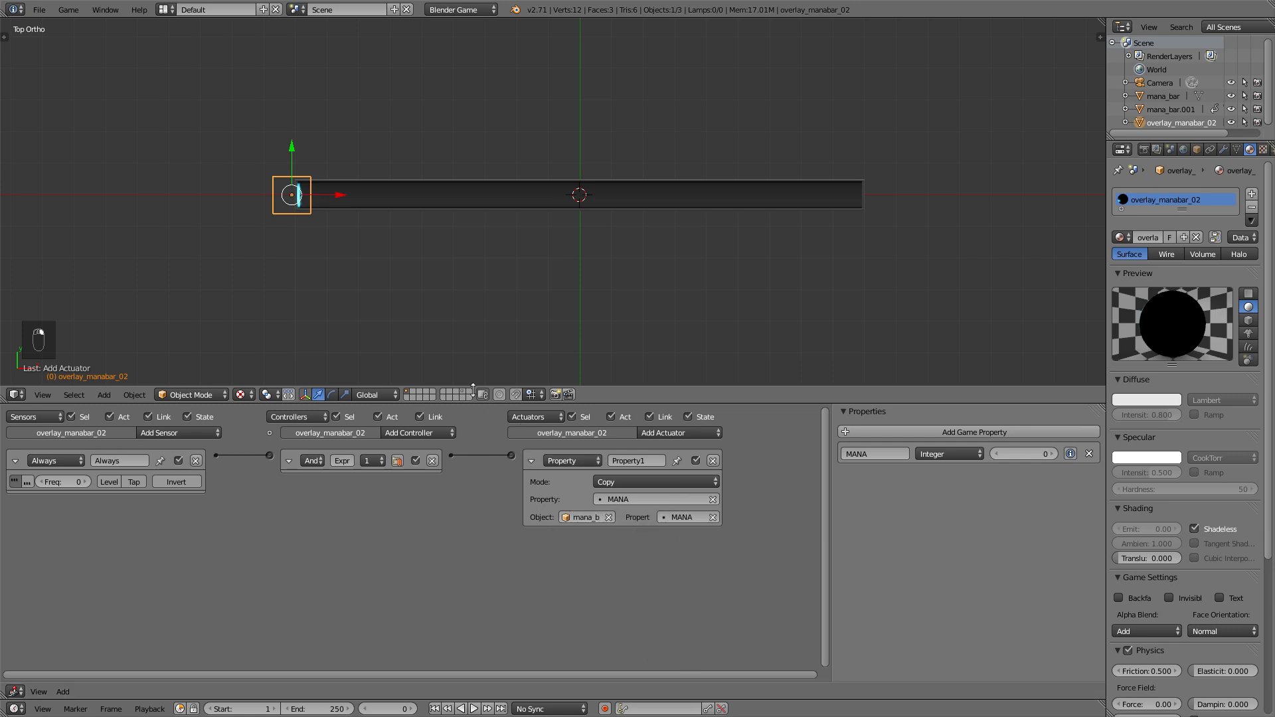
- Add a second Always sensor and an Action actuator to overlay_manabar_02, and link them through an And controller
left_click(192, 437)
left_click(166, 462)
left_click(671, 433)
left_click(658, 447)
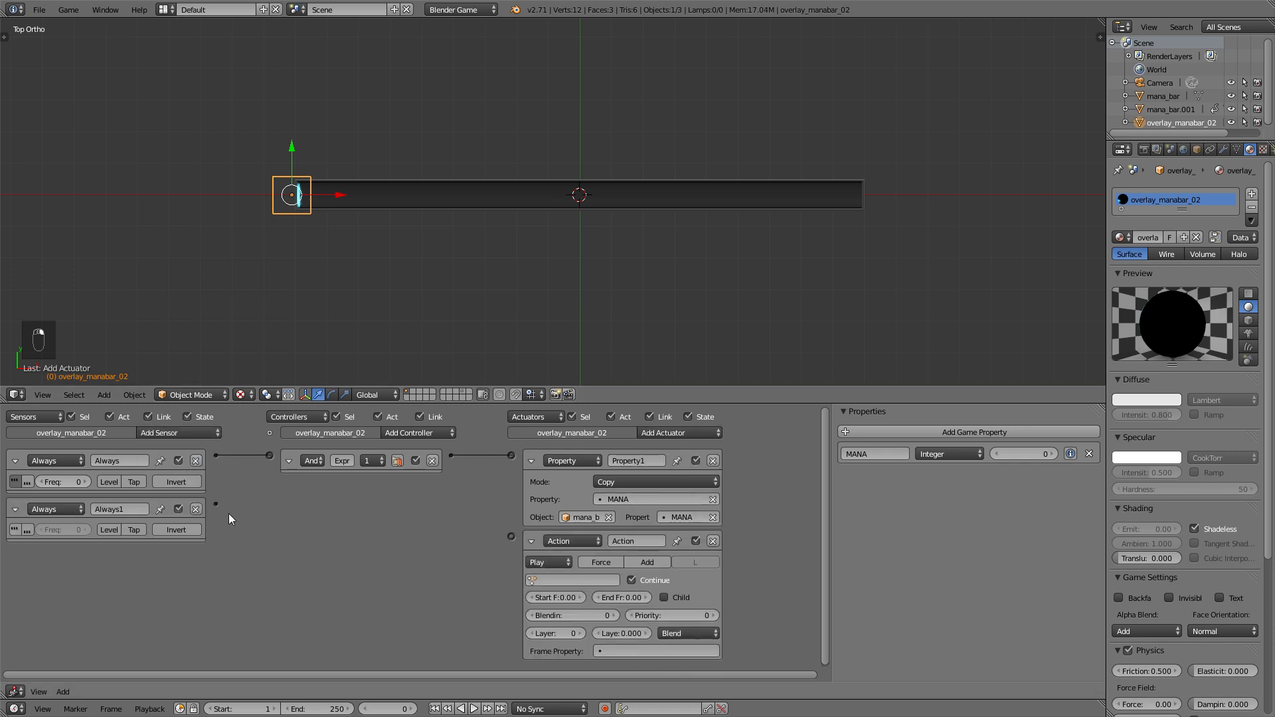
left_click_drag(289, 512, 512, 536)
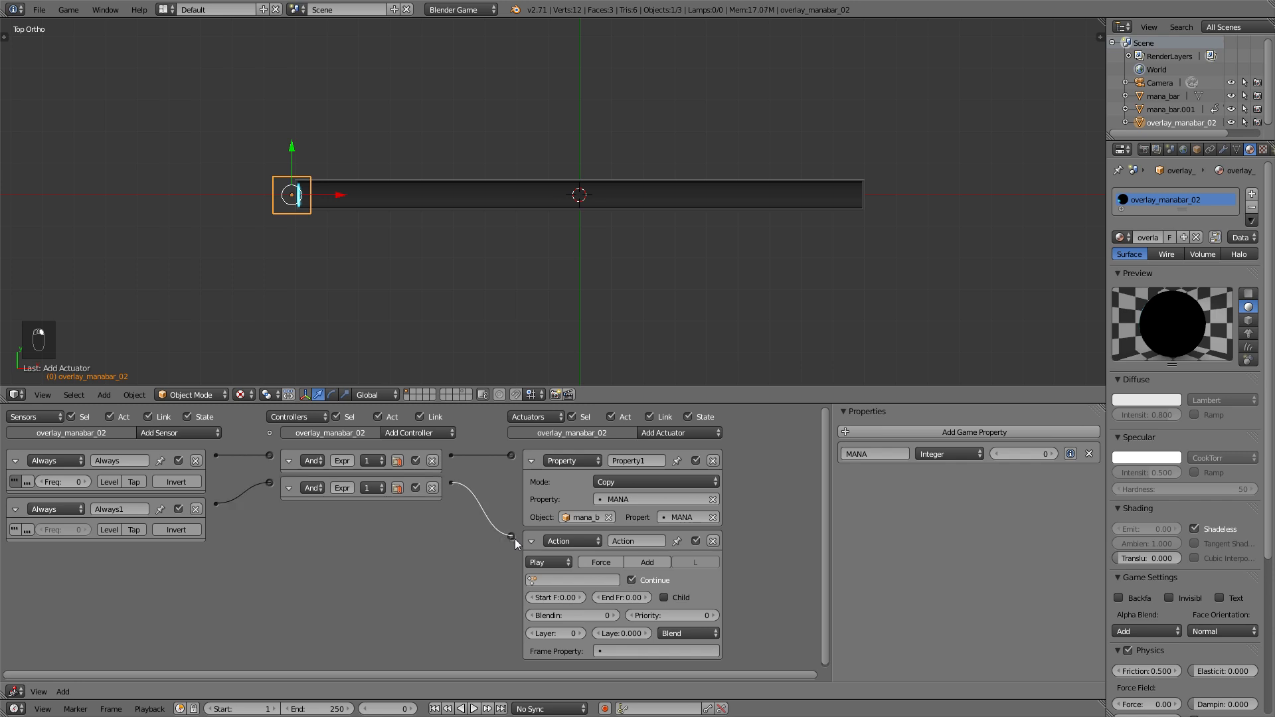
- Set the Action actuator to play the overlay_manabar_02 object's action in Property mode, driven by MANA
left_click(558, 579)
left_click(572, 461)
left_click(544, 559)
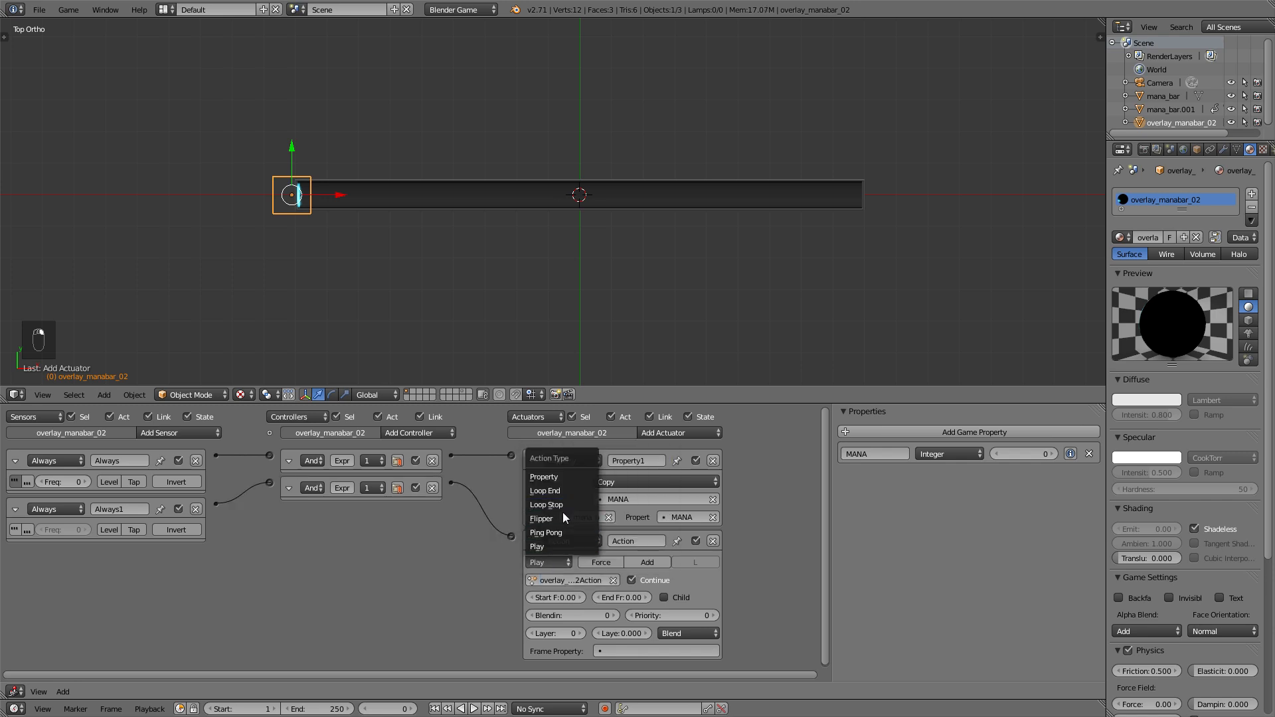
left_click(556, 476)
left_click(590, 598)
left_click(576, 469)
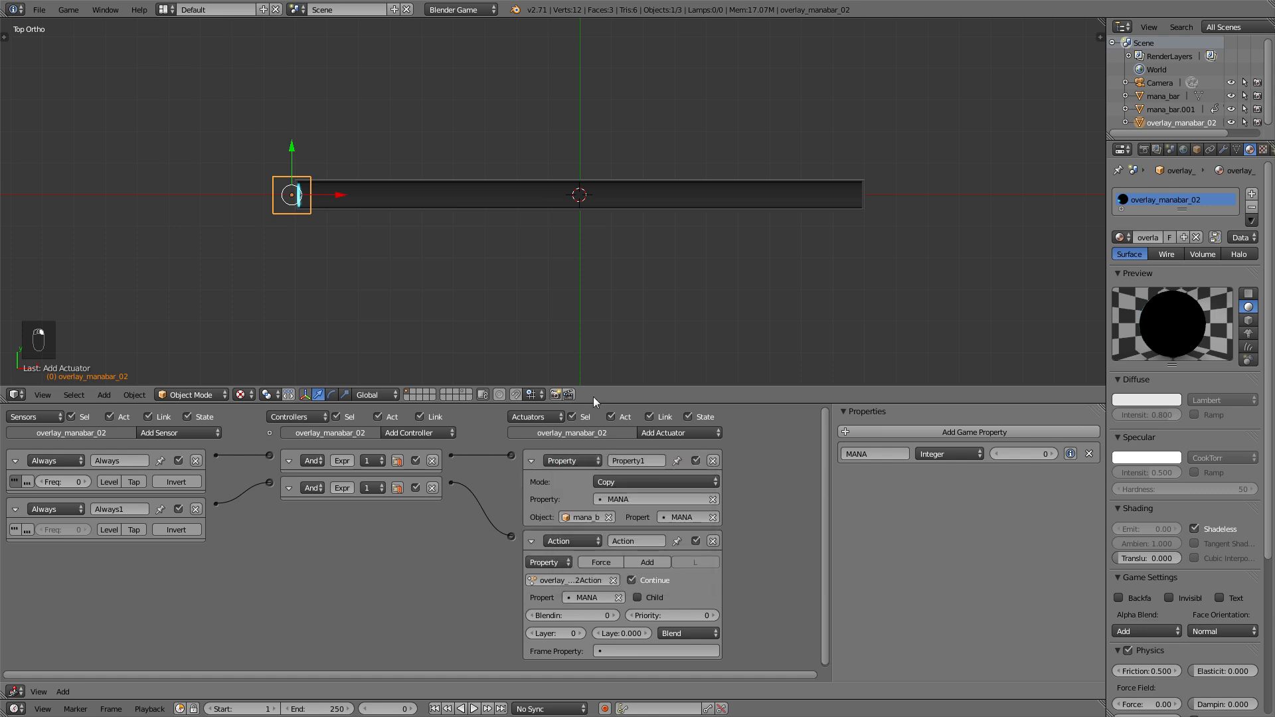
- Test-run the glow overlay's animation in the game engine, and enable repeated pulses on its second Always sensor
key("p")
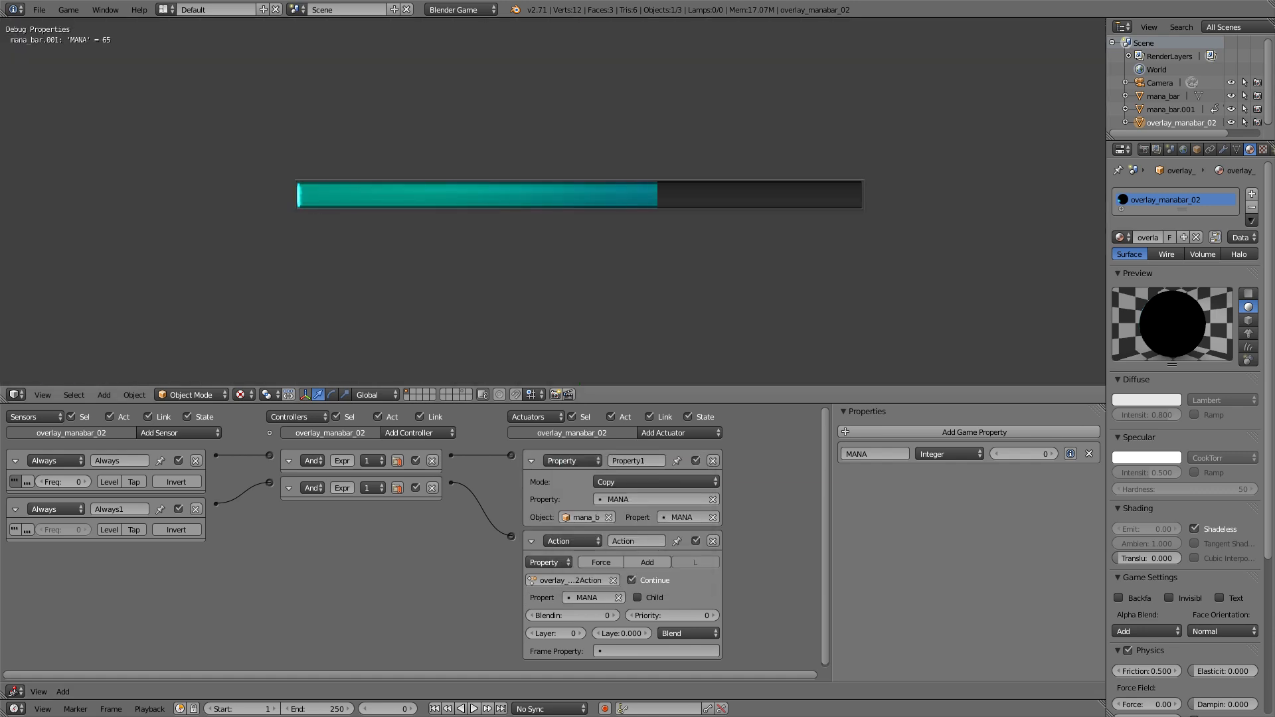
key("Escape")
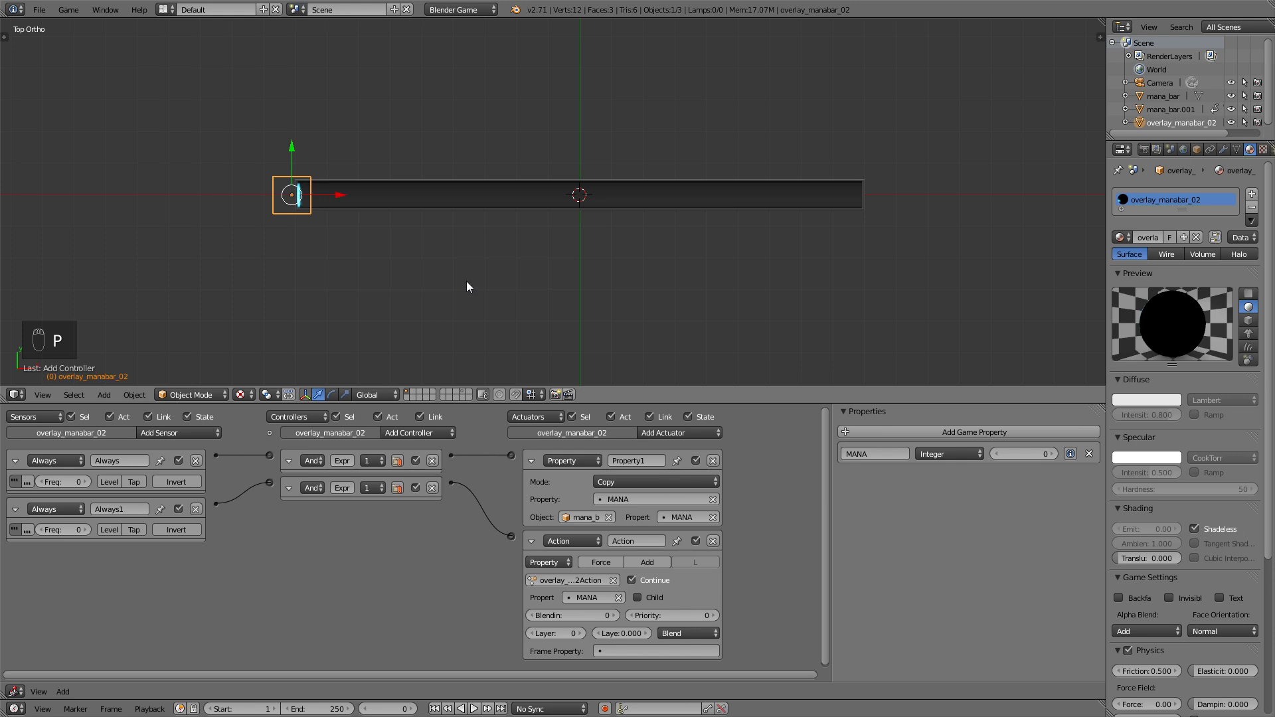
key("p")
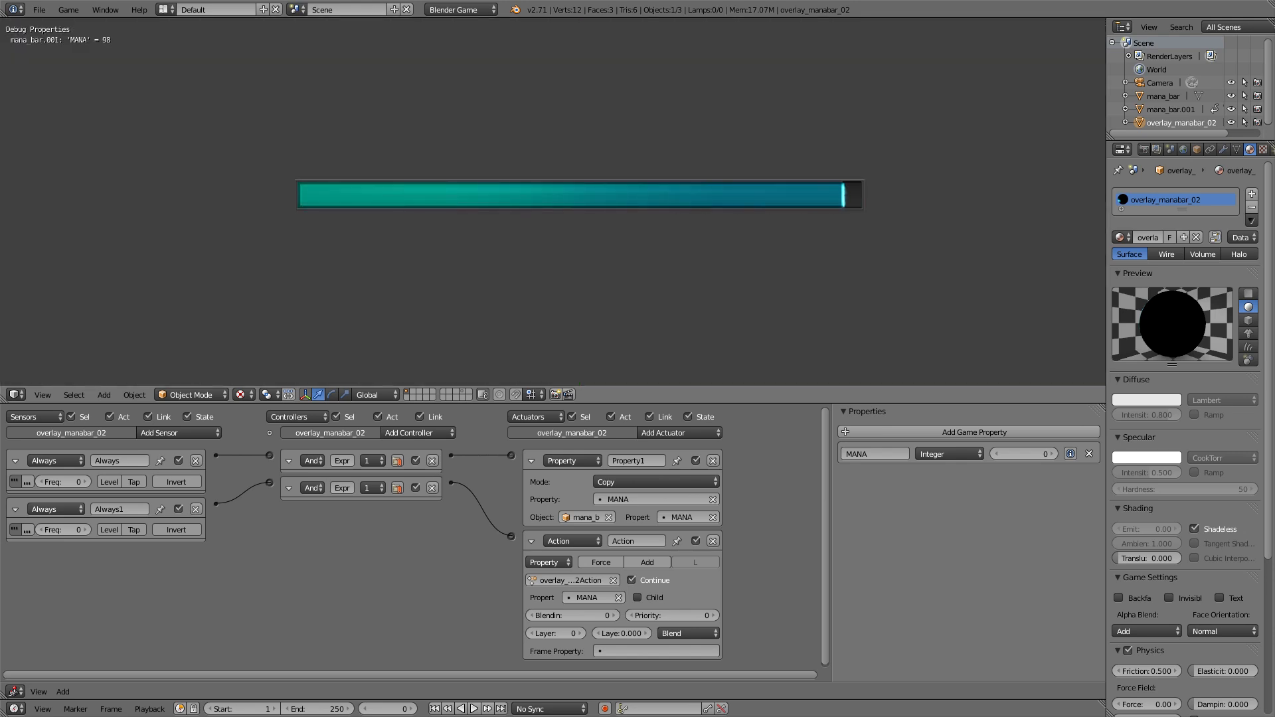
key("Escape")
left_click(533, 542)
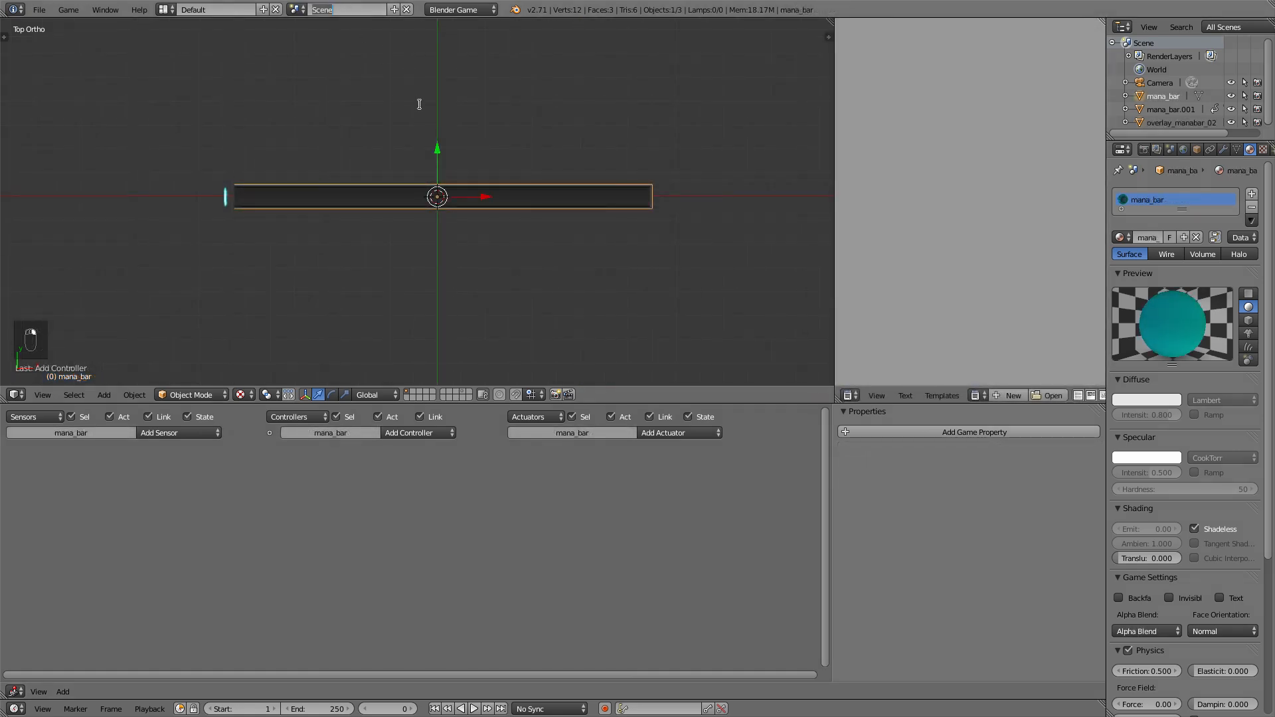
- Rename the current scene to HUD and create a new empty scene named GAME
type("HUD")
key("Return")
left_click(395, 12)
left_click(352, 30)
double_click(347, 9)
type("GAME")
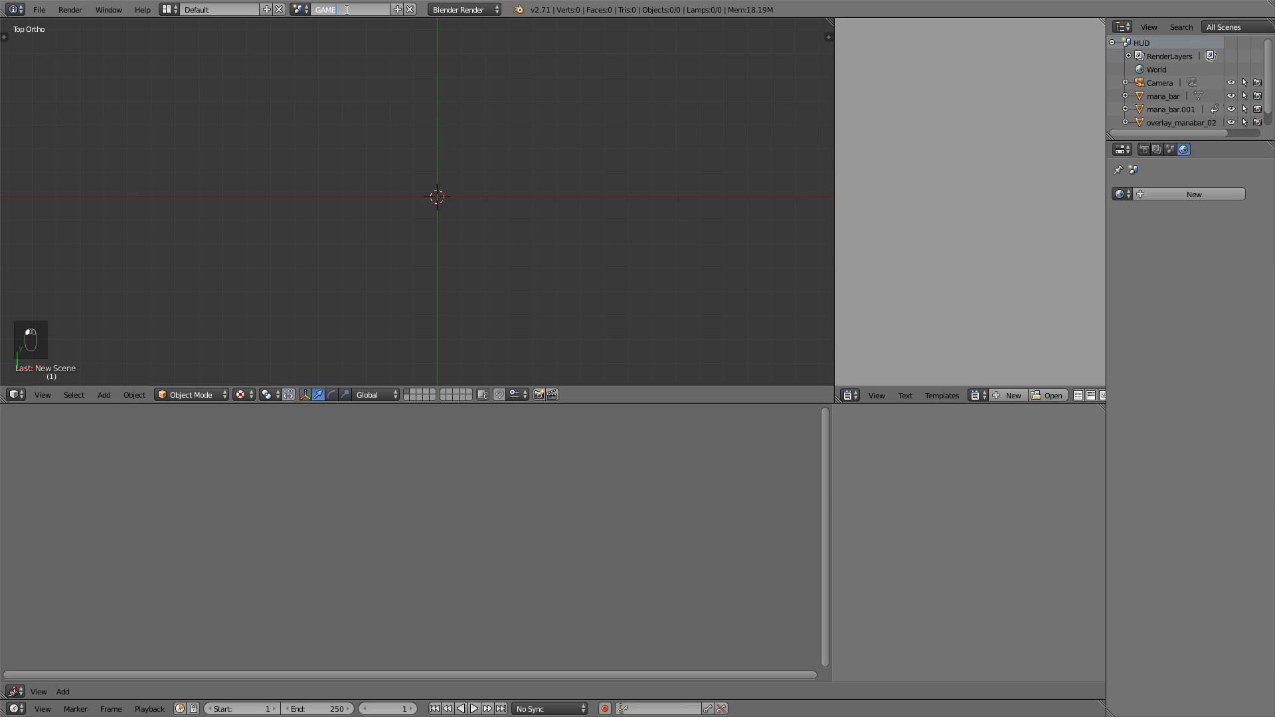
key("Return")
- Add a camera aligned to the current view and a cube at the centre of the GAME scene
middle_click_drag(476, 241, 495, 173)
key("shift+a")
left_click(496, 174)
key("ctrl+alt+KP_0")
key("shift+a")
left_click(499, 84)
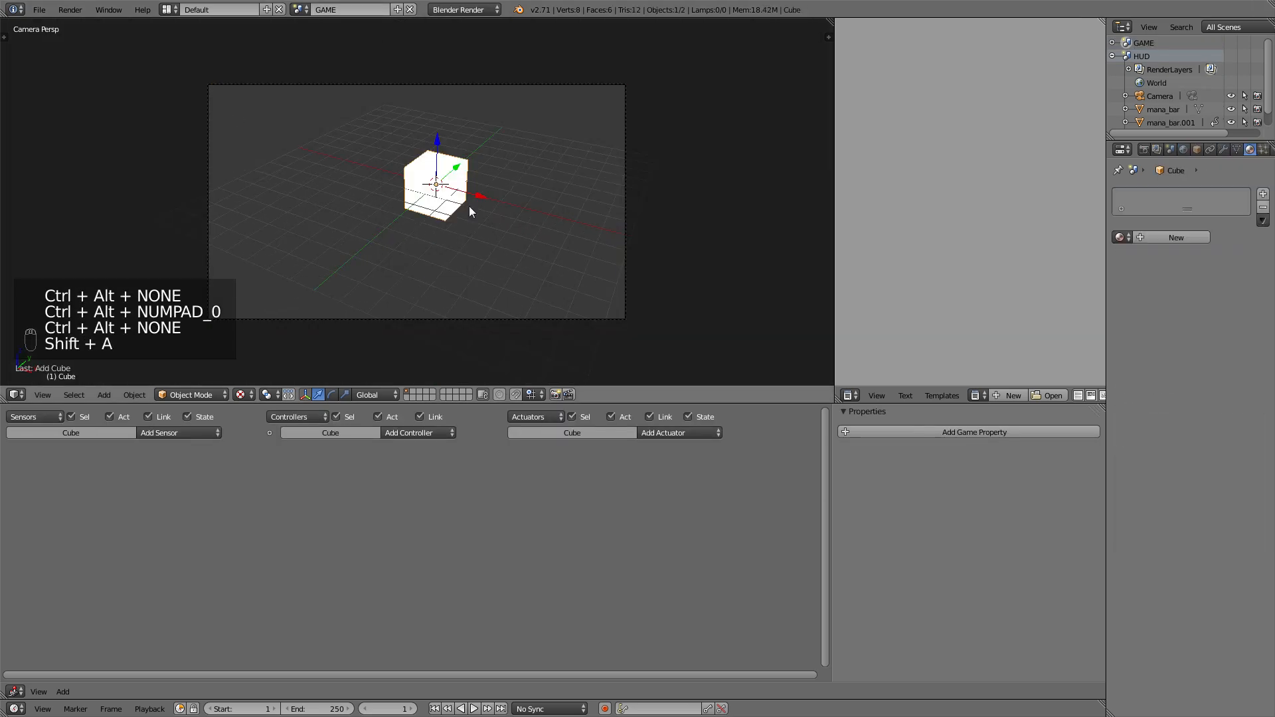
- Change the viewport's shading setting and add a Hemi lamp placed above the cube
key("n")
left_click(764, 317)
left_click_drag(770, 331, 764, 303)
key("n")
key("shift+a")
left_click(615, 464)
key("g")
left_click(498, 213)
- Move the GAME scene's camera closer to the cube
right_click(463, 190)
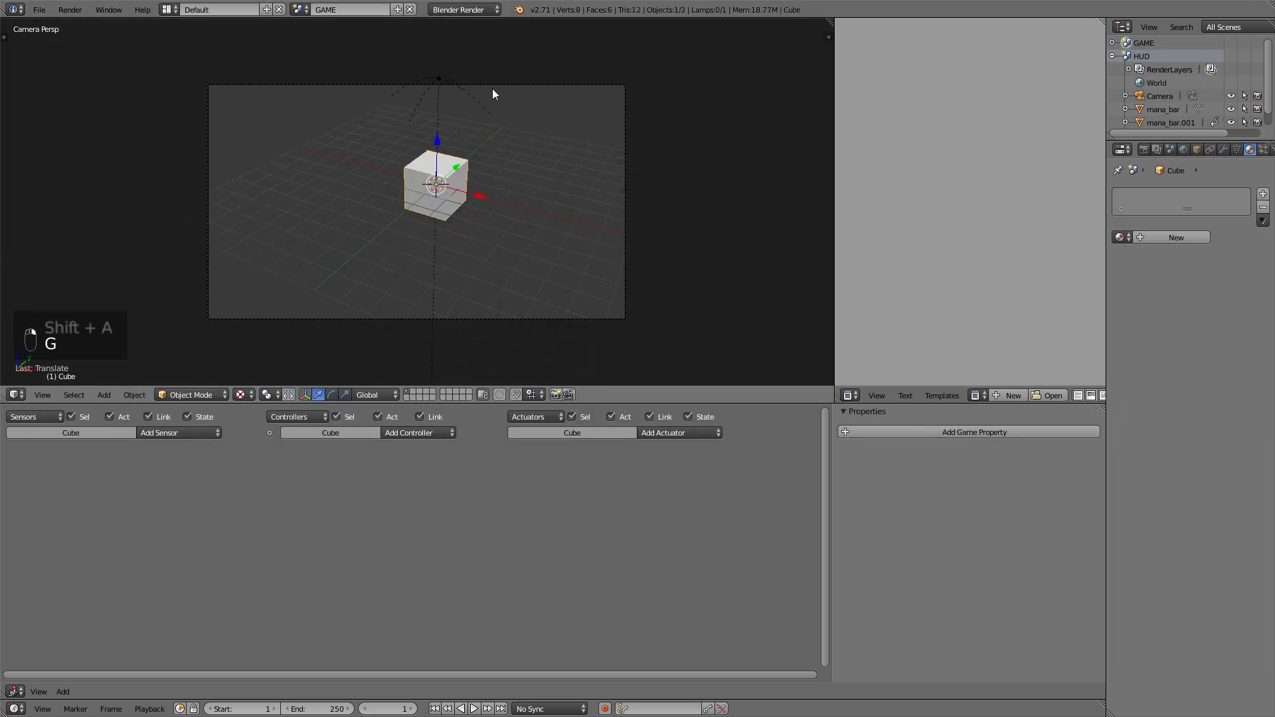
right_click(493, 89)
key("g")
key("g")
left_click(504, 144)
- Add an Always sensor and a Scene actuator in Add Overlay Scene mode to the GAME camera
left_click(180, 433)
left_click(187, 449)
left_click(678, 433)
left_click(686, 600)
left_click(632, 484)
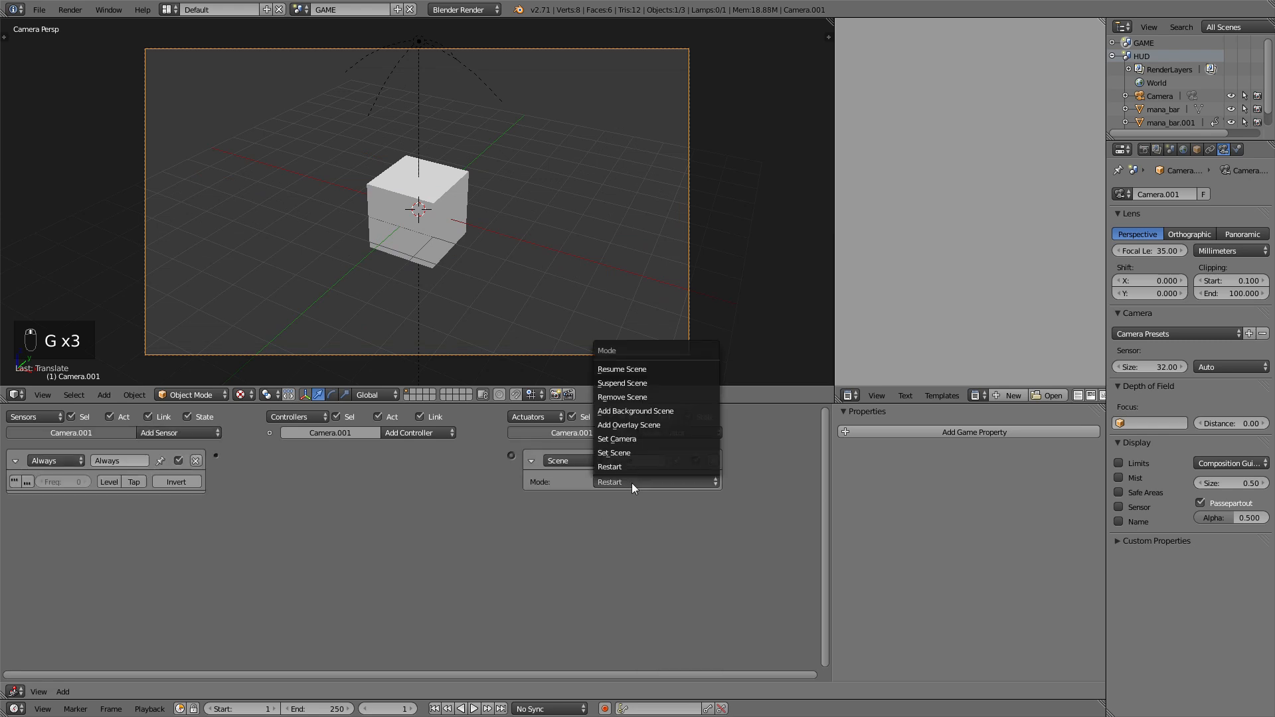
left_click(629, 425)
- Link the Always sensor to the Scene actuator with HUD as its overlay scene, and test-run the game
left_click(624, 500)
left_click(614, 530)
left_click_drag(216, 456, 511, 455)
key("p")
key("Escape")
- In the HUD scene, reset the camera's location and rotation and make its lens Orthographic
left_click(297, 9)
left_click(307, 42)
scroll(444, 162, "down", 4)
right_click(426, 239)
key("m")
key("1")
key("1")
key("alt+g")
key("alt+r")
left_click(1190, 235)
key("alt+t")
- Position the HUD camera to frame the mana bar near its lower edge, with an orthographic scale of about 21.5
key("g")
middle_click(671, 239)
left_click(592, 233)
scroll(592, 233, "up", 2)
left_click_drag(1183, 250, 1257, 250)
key("g")
middle_click(534, 226)
left_click(533, 192)
- Switch to the GAME scene and test-run the game with its HUD overlay
left_click(297, 9)
left_click(308, 32)
key("p")
key("Escape")
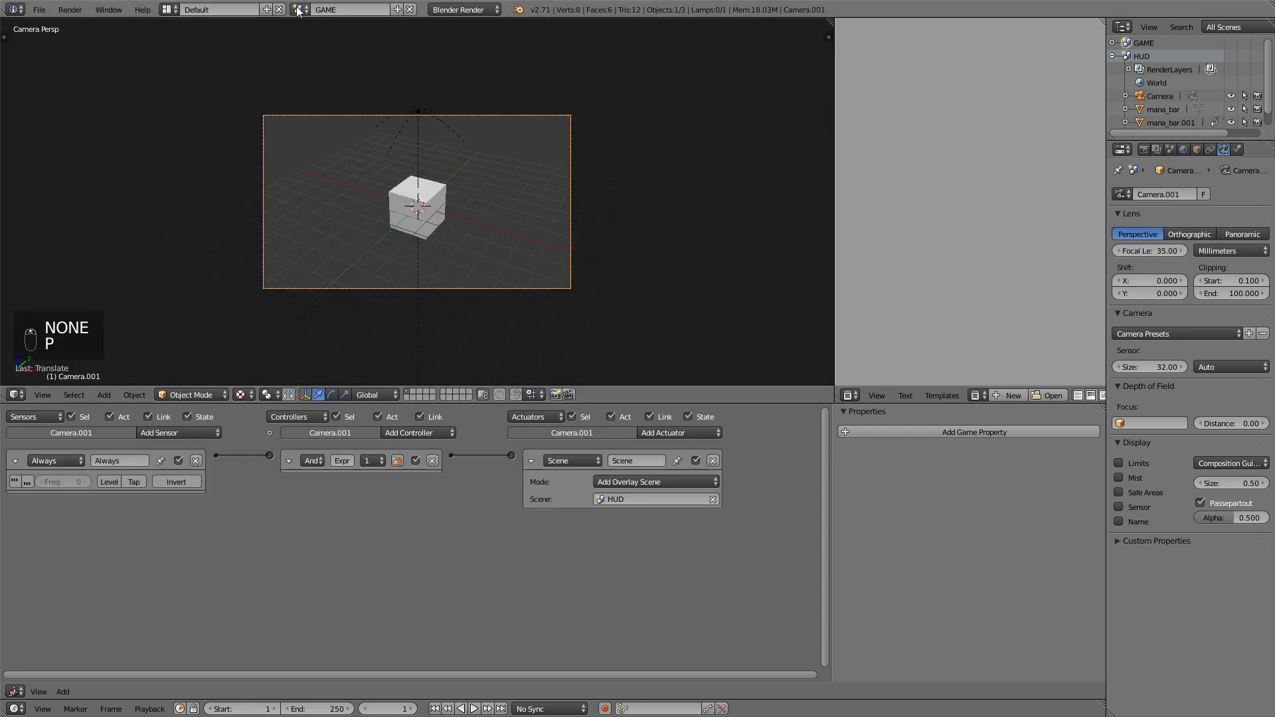
- Check the mana bar in the HUD scene by playing its animation and running that scene in the game engine
left_click(297, 10)
left_click(308, 42)
right_click(441, 271)
key("alt+h")
key("alt+h")
key("g")
right_click(439, 230)
key("alt+a")
key("Escape")
key("p")
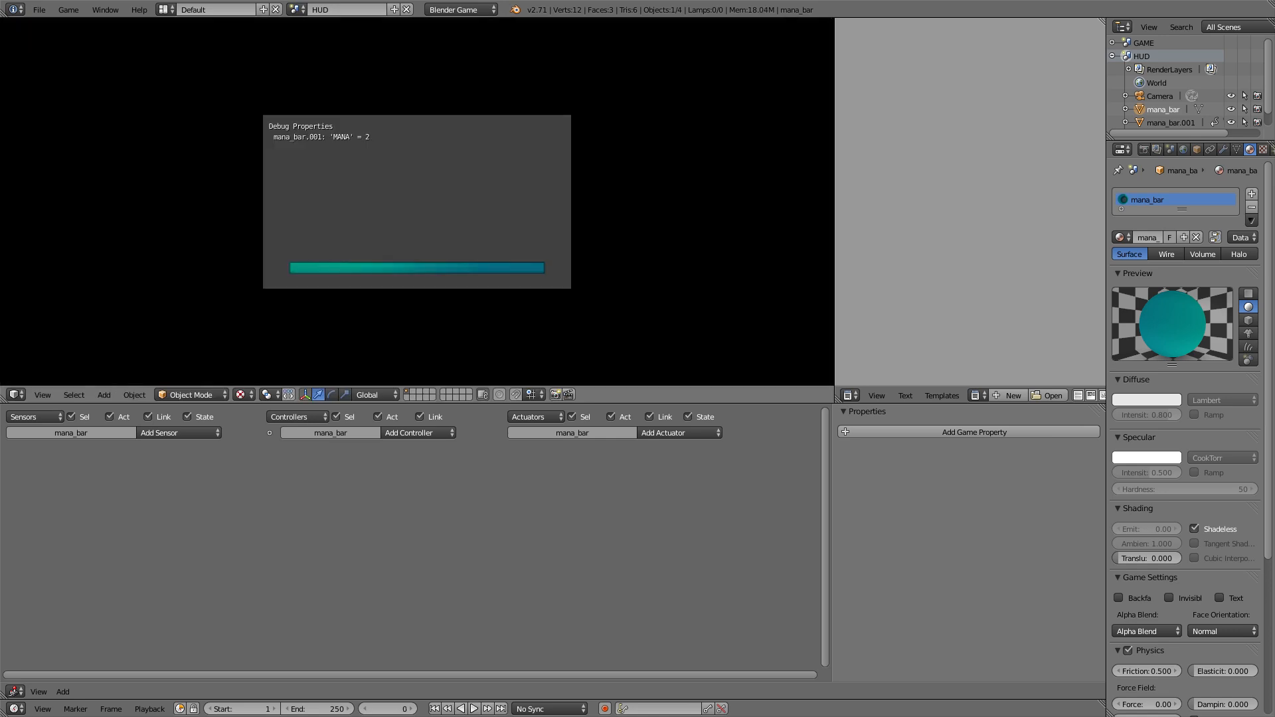
key("Escape")
- Raise the HUD camera farther above the mana bar and return to the camera view
middle_click_drag(439, 230, 460, 280)
scroll(465, 253, "down", 10)
right_click(480, 255)
key("g")
middle_click(468, 199)
key("g")
left_click(477, 161)
key("KP_0")
- Run the game from the GAME scene to check the mana bar overlay
left_click(297, 9)
left_click(307, 31)
key("p")
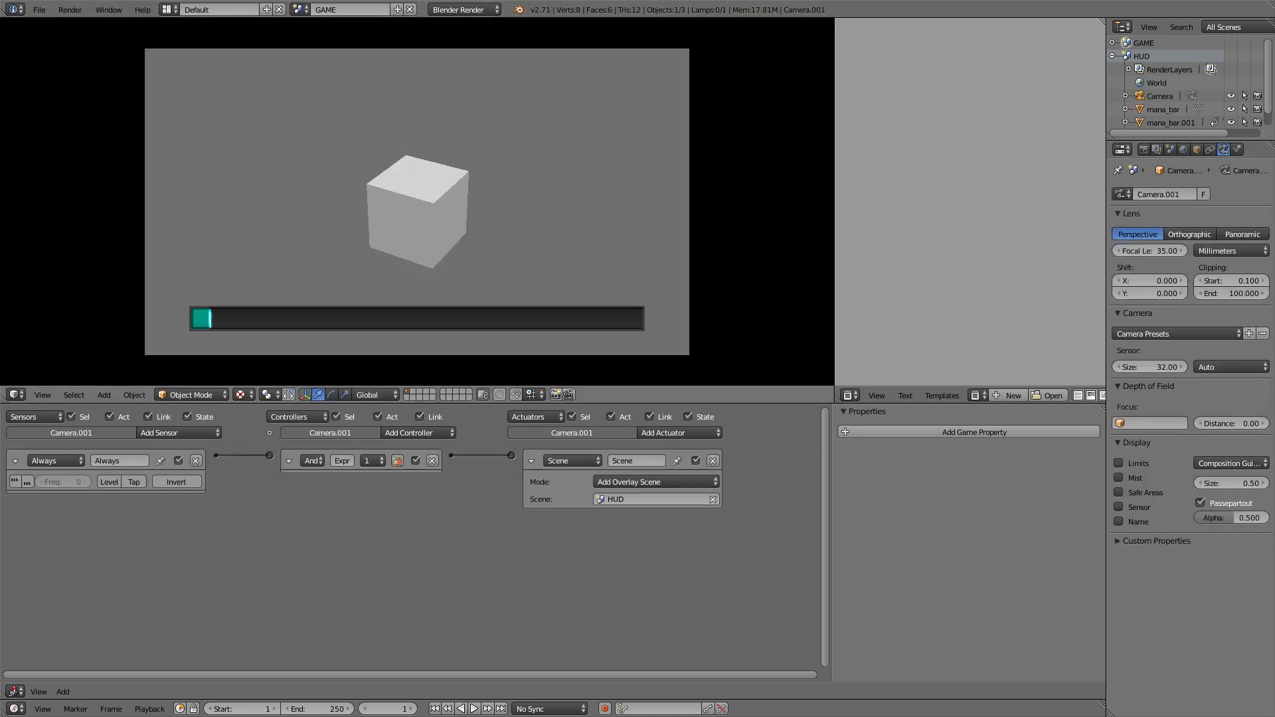
key("Escape")
- Give the cube an Integer game property named MANA
left_click(894, 431)
left_click(867, 453)
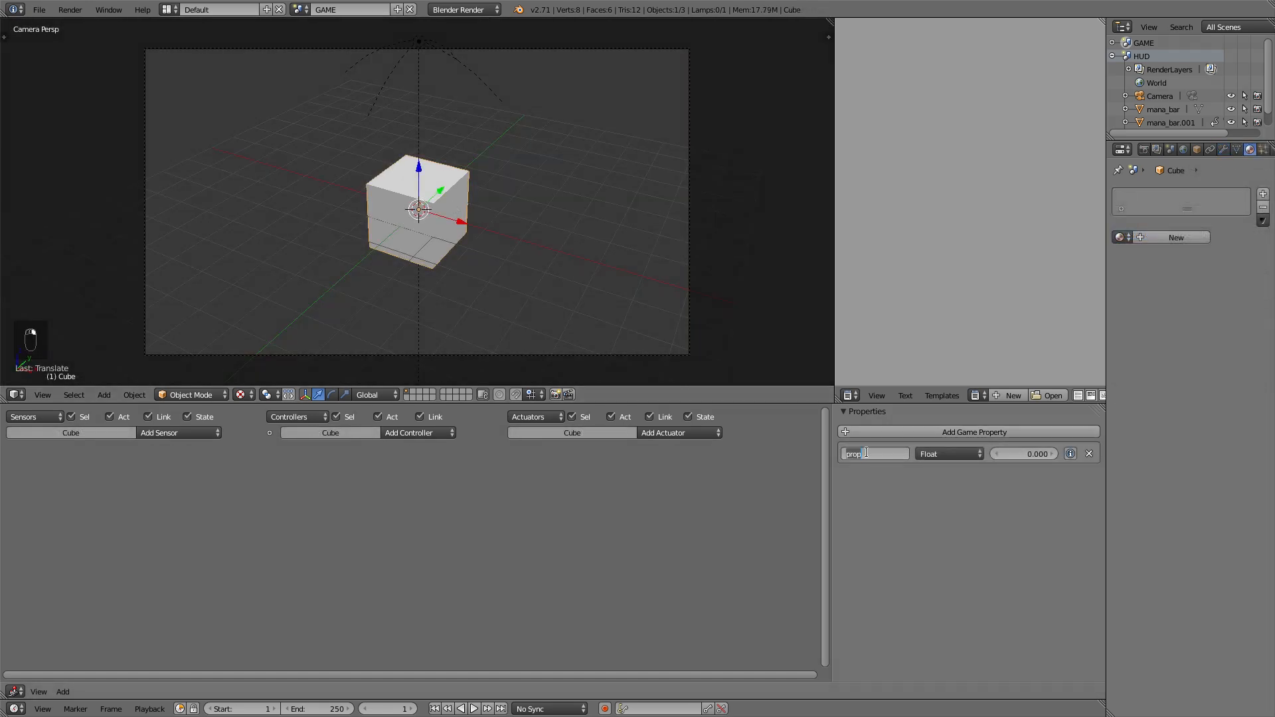
type("MANA")
left_click(936, 453)
left_click(938, 432)
- Add an Always sensor with repeated pulses and a Message actuator to the cube
left_click(198, 433)
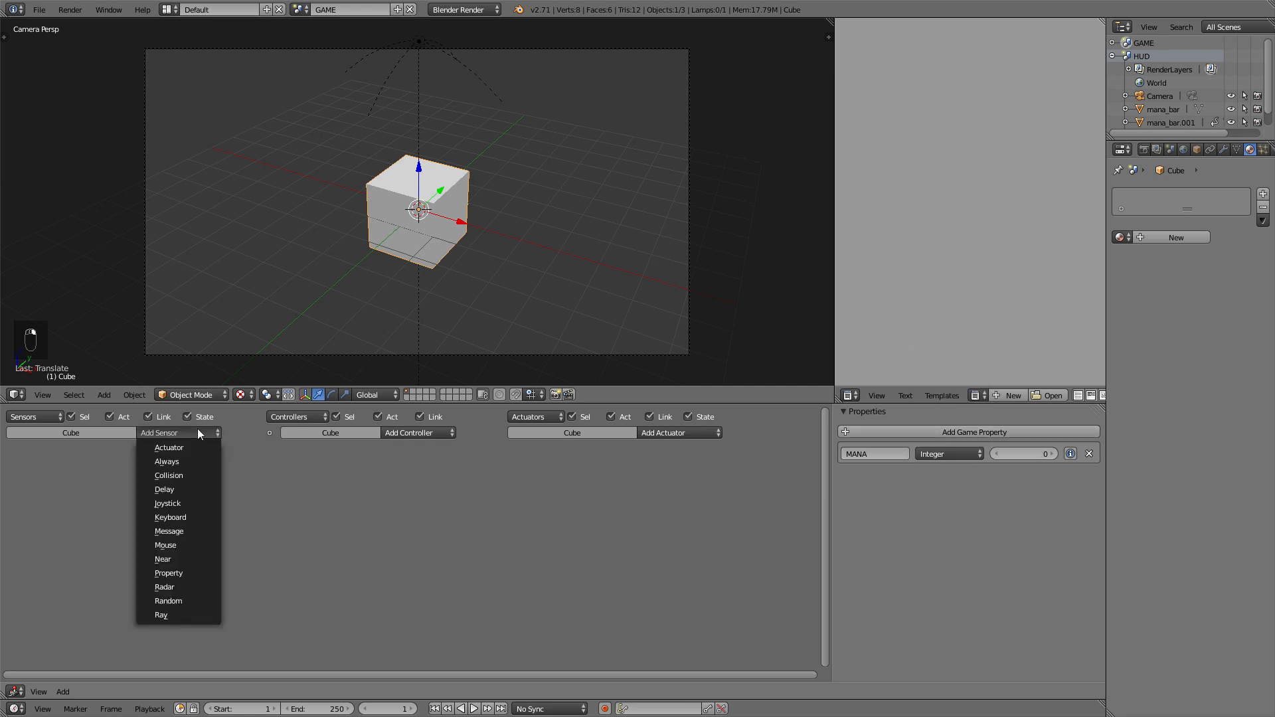
left_click(181, 461)
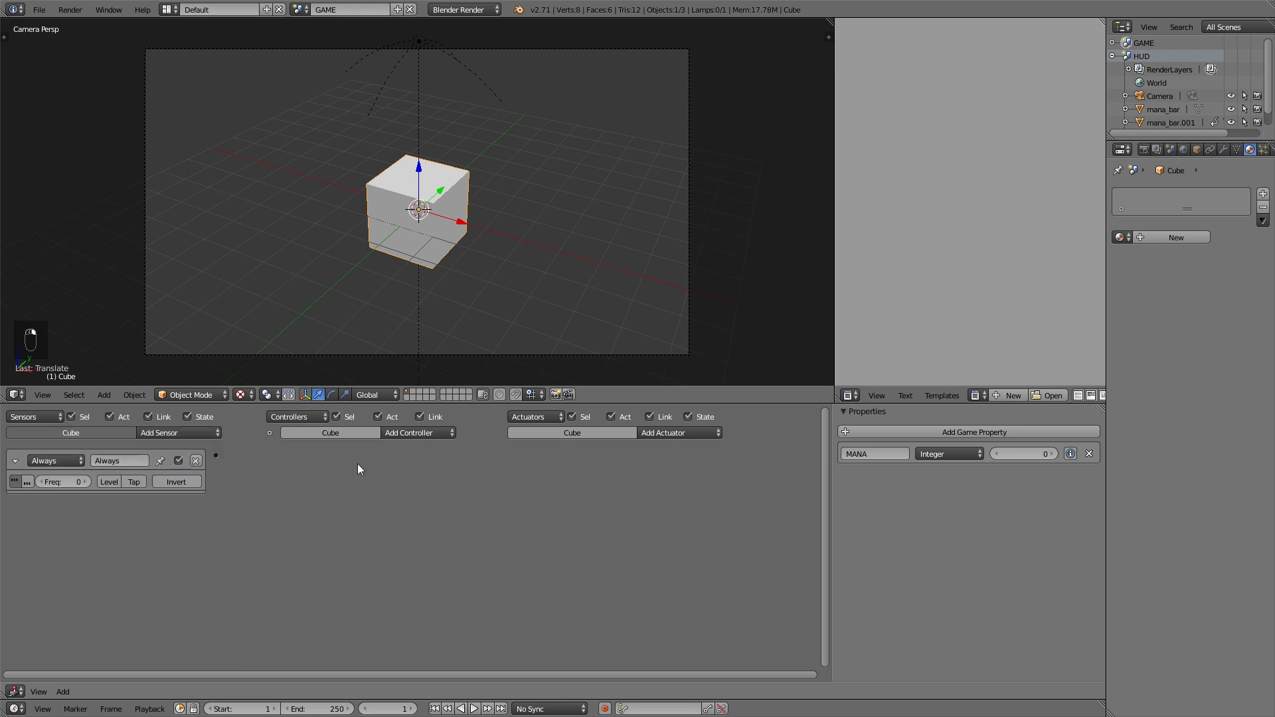
left_click(670, 432)
left_click(679, 529)
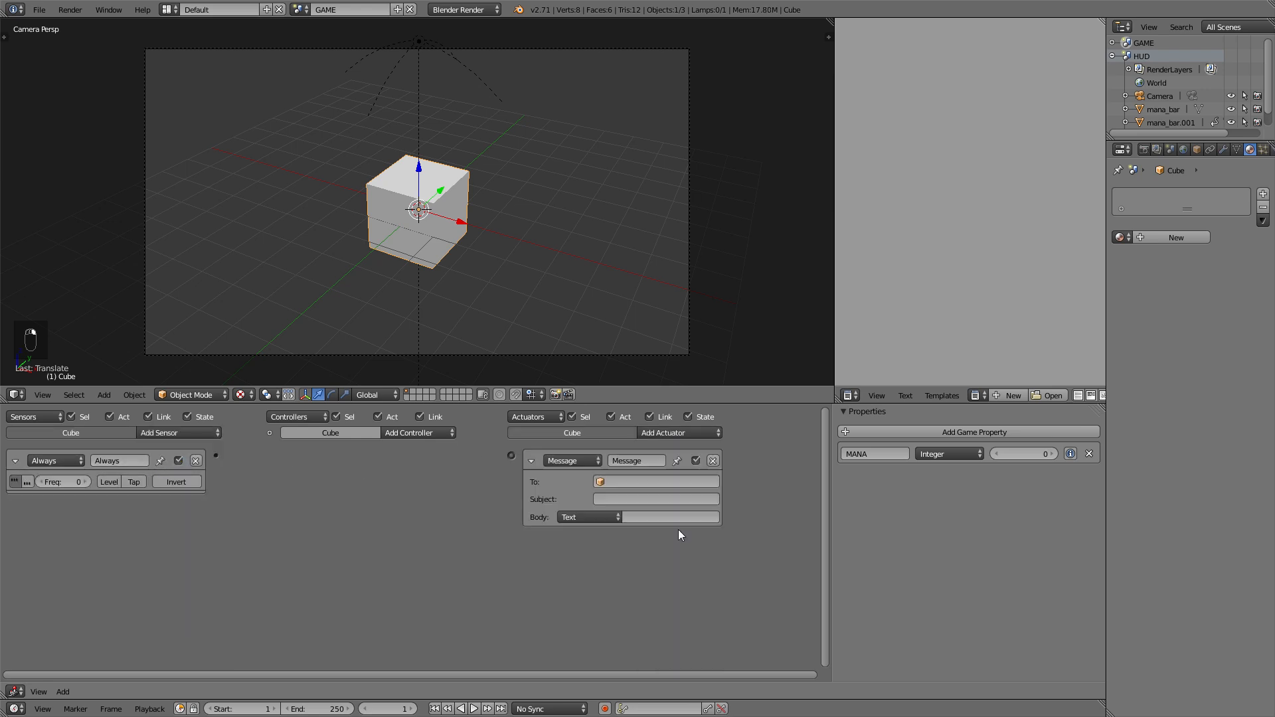
- Address the cube's Message actuator to mana_bar.001 and link it to the Always sensor through an And controller
left_click(618, 481)
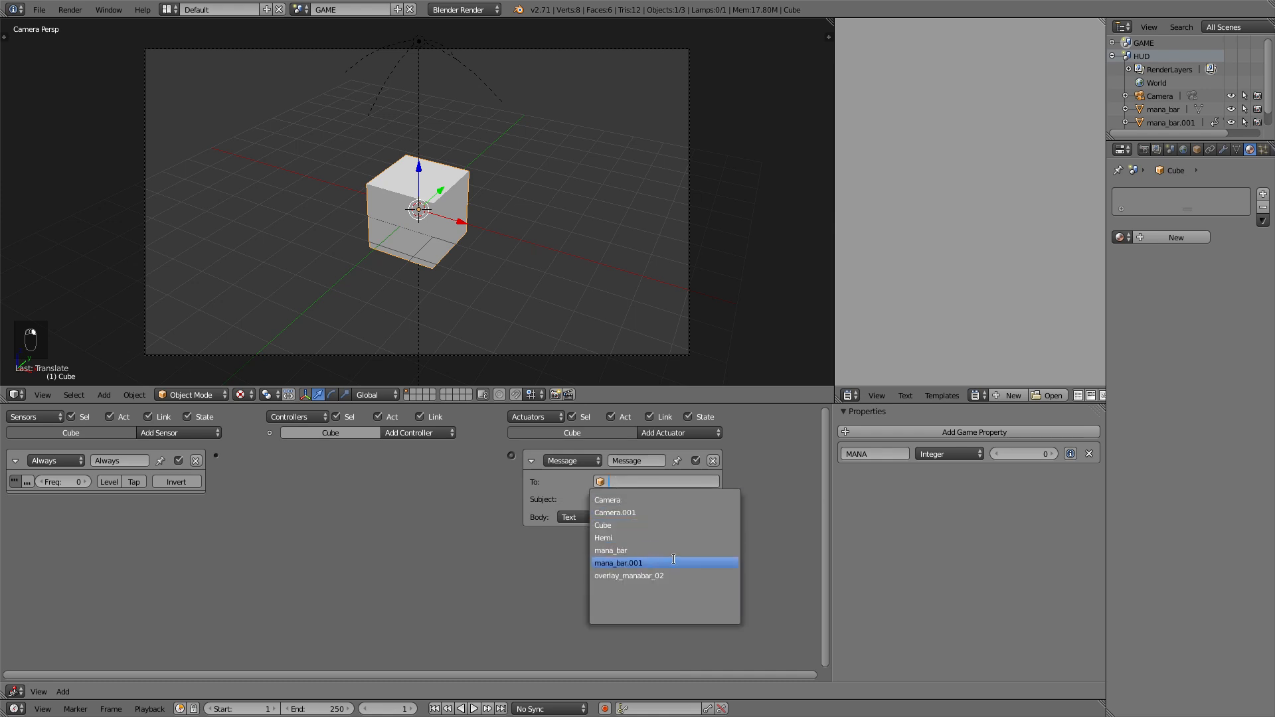
left_click(664, 559)
left_click_drag(216, 456, 511, 456)
- Set the message's subject to "amount" and its body to the MANA property
left_click(614, 498)
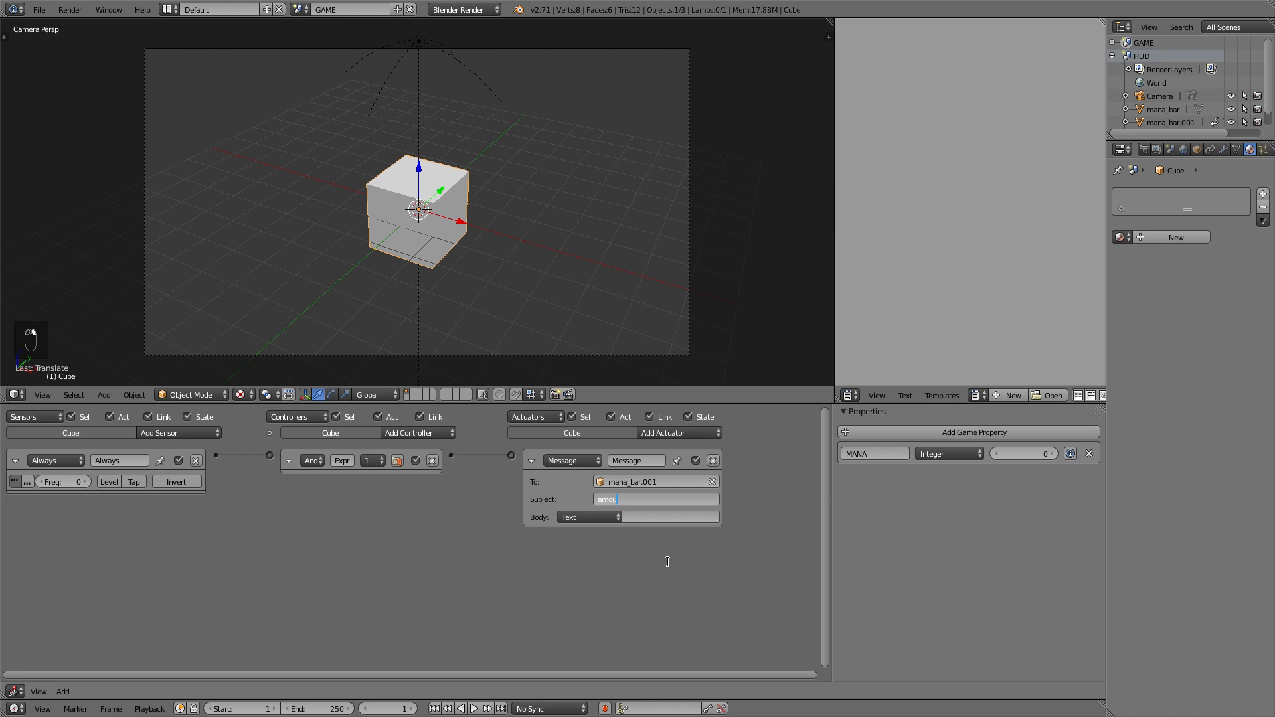
left_click(586, 516)
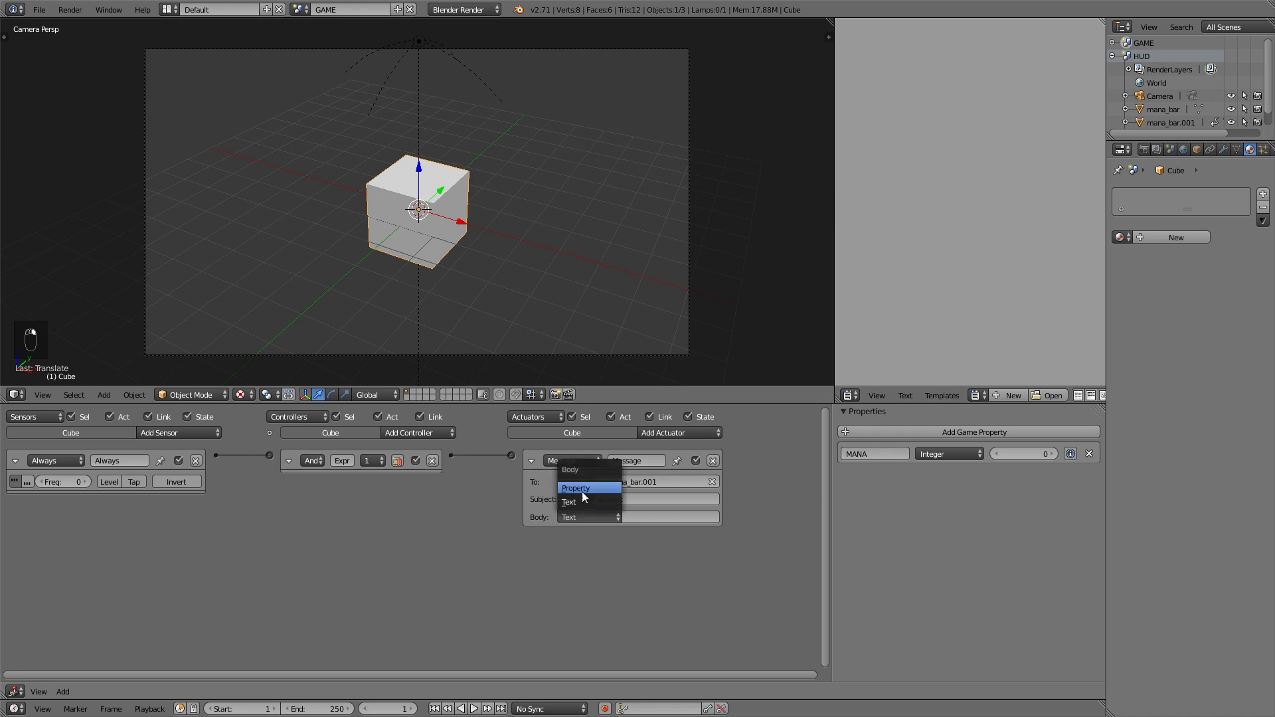
left_click(639, 516)
left_click(659, 536)
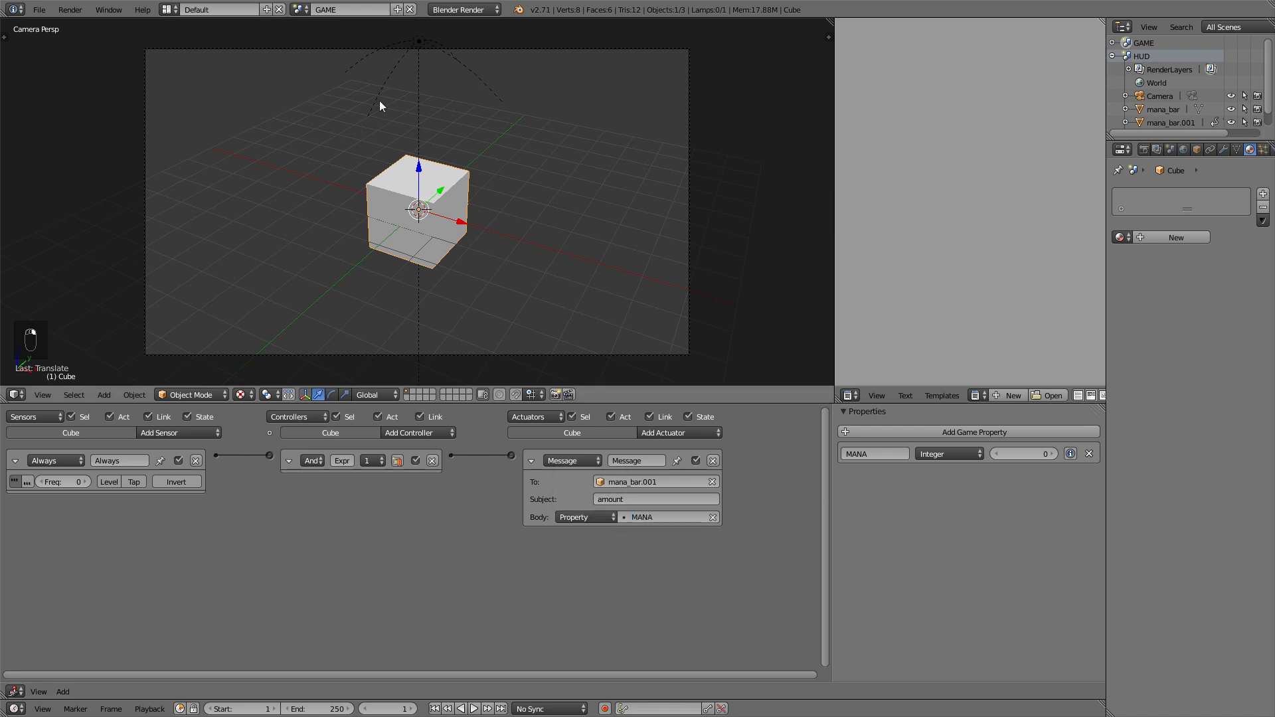
- In the HUD scene, remove the Always sensor, Expression controller and Property actuator that count up MANA on mana_bar.001
left_click(300, 10)
left_click(309, 43)
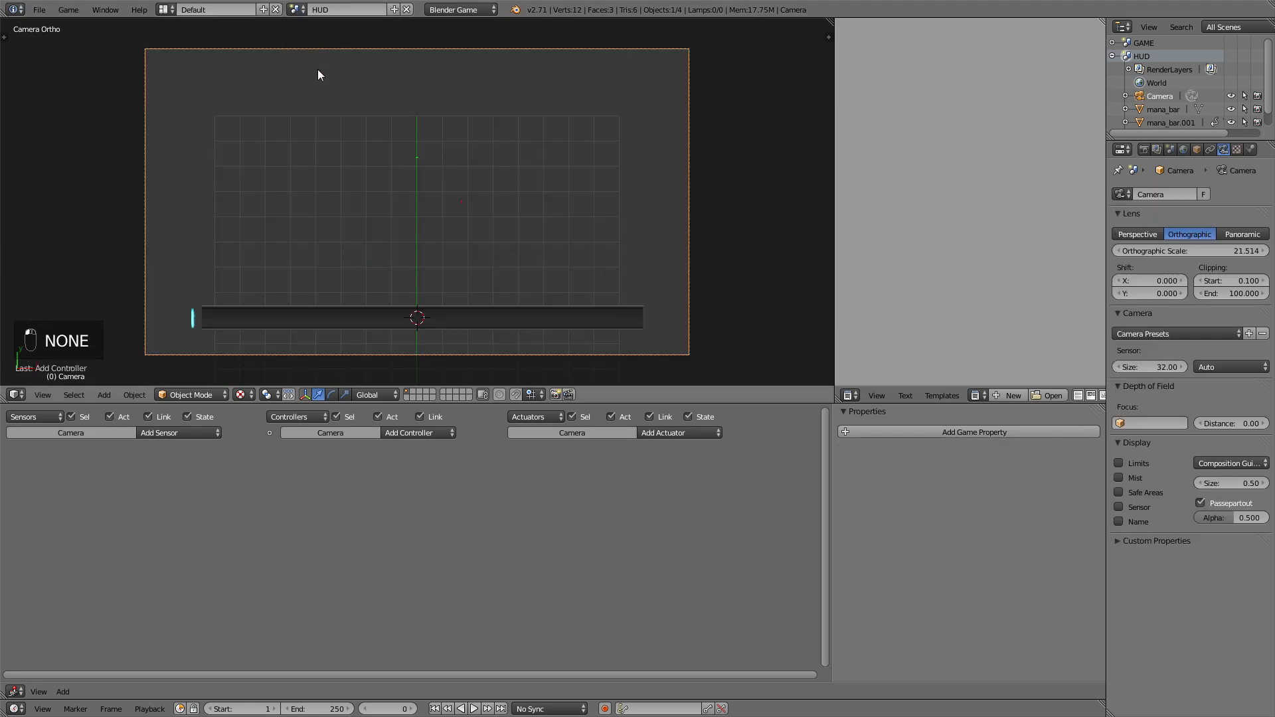
right_click(327, 314)
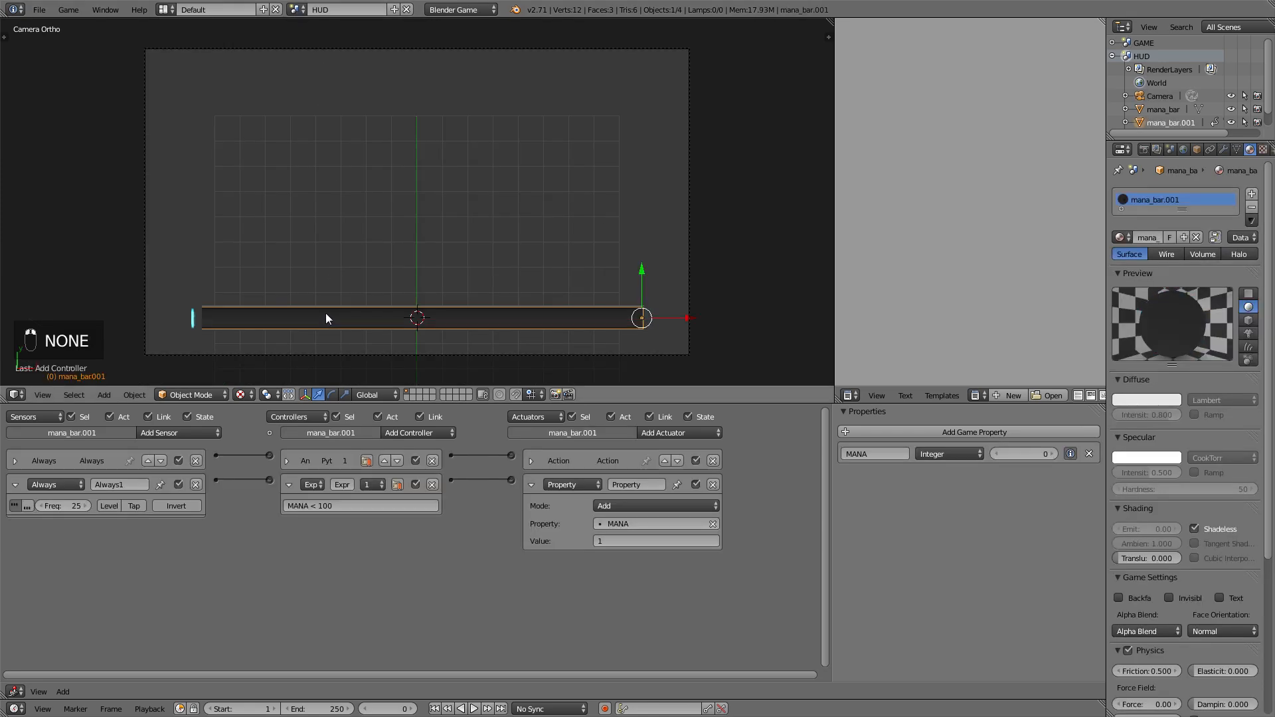
left_click(197, 485)
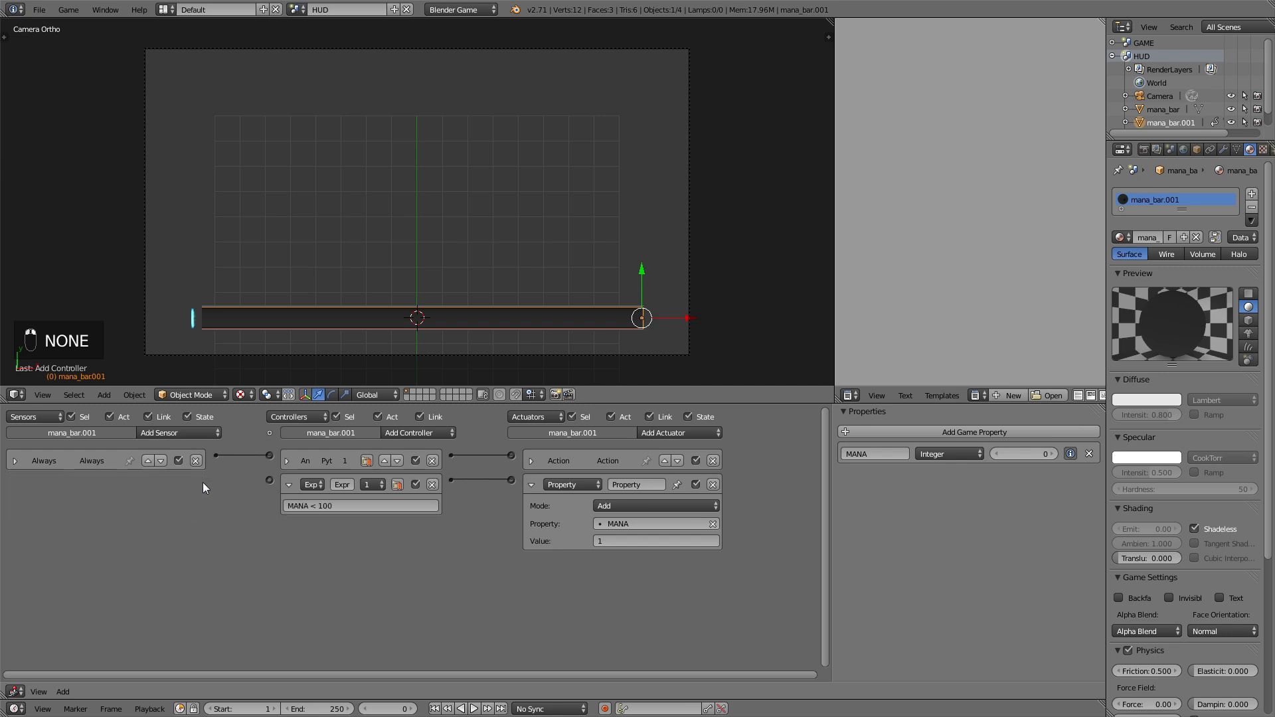
left_click(433, 485)
left_click(714, 485)
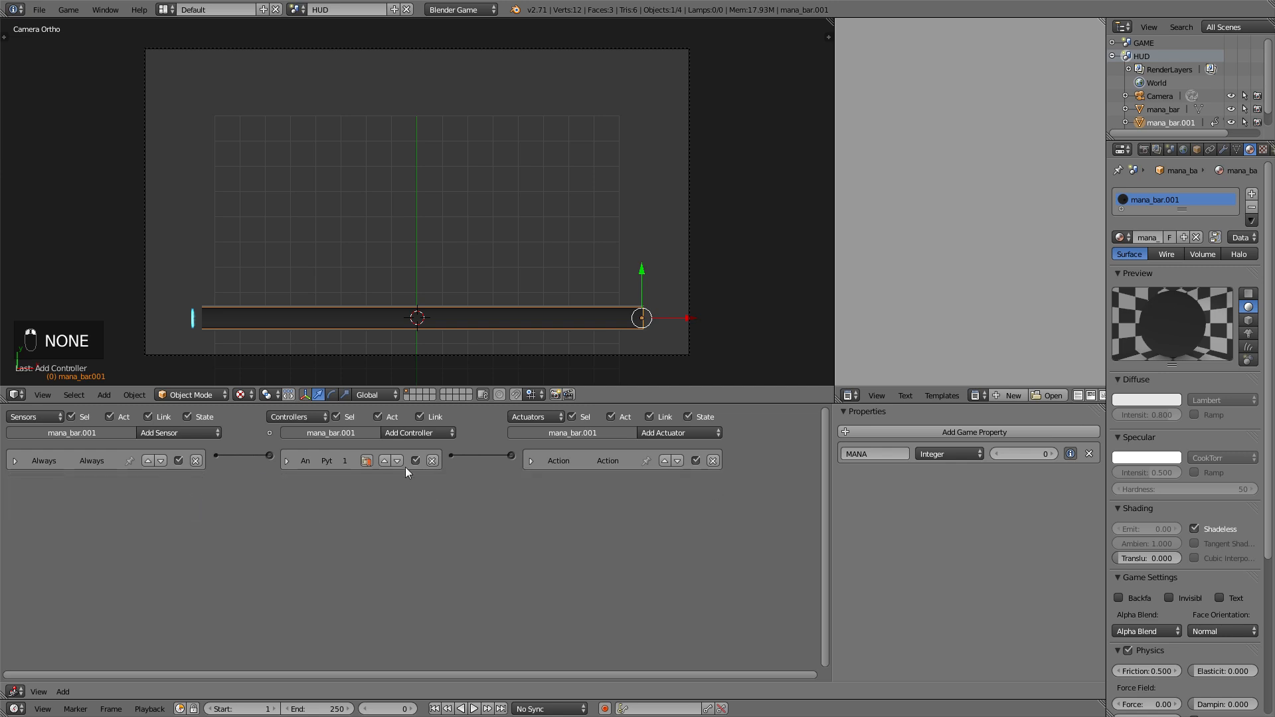
- Add a Message sensor with the subject "amount" to mana_bar.001
left_click(180, 433)
left_click(195, 535)
left_click(159, 525)
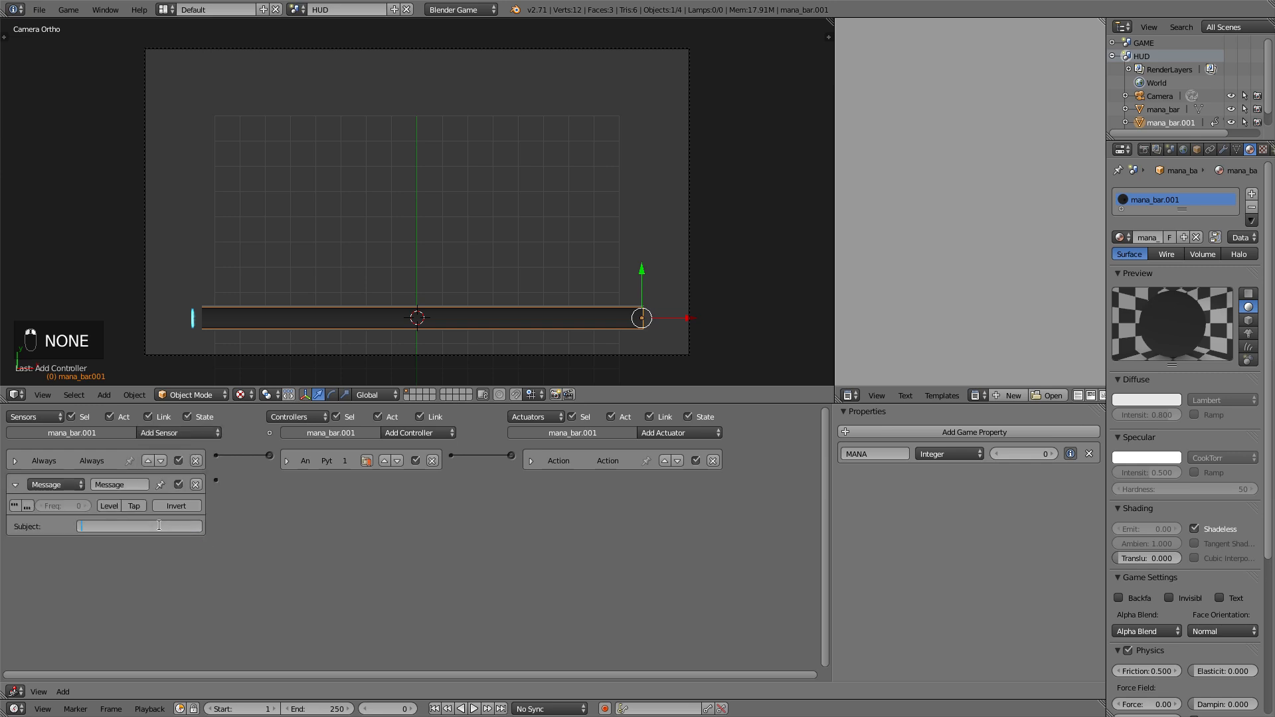
type("amount")
key("Return")
- Add a Property actuator that assigns MANA on mana_bar.001, and link it to the Message sensor through an And controller
left_click(695, 435)
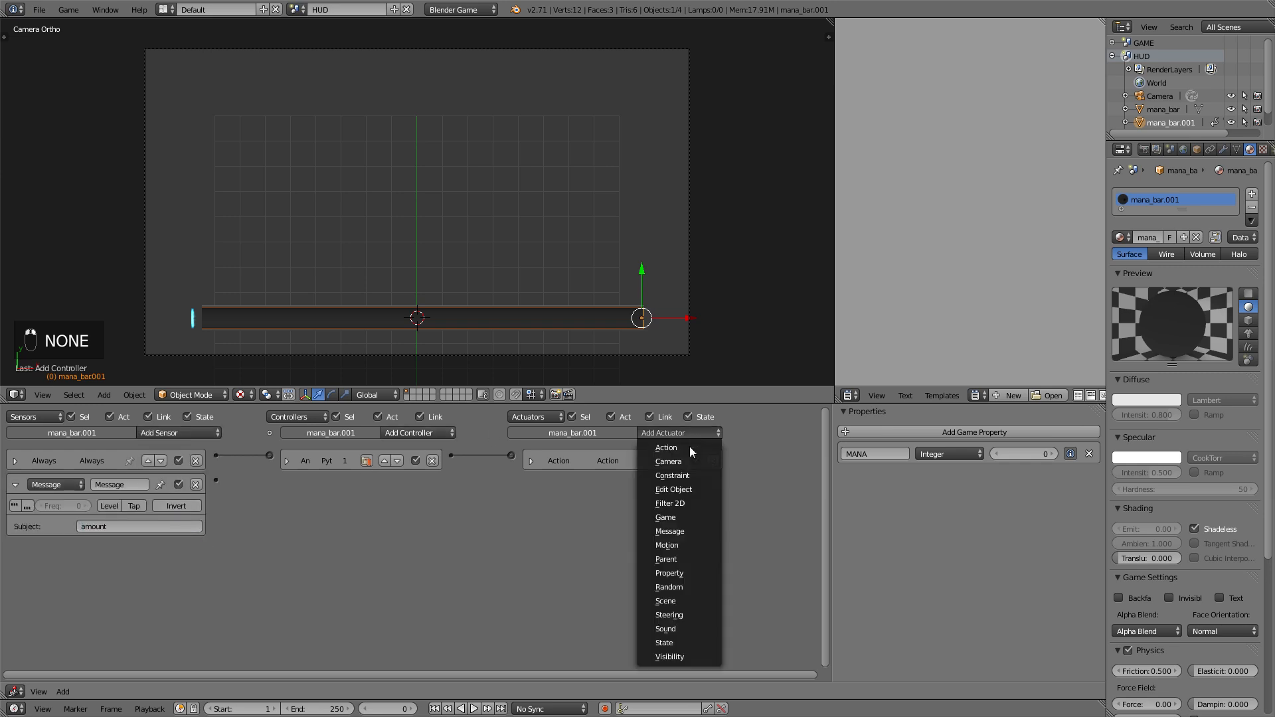
left_click(688, 575)
left_click(418, 433)
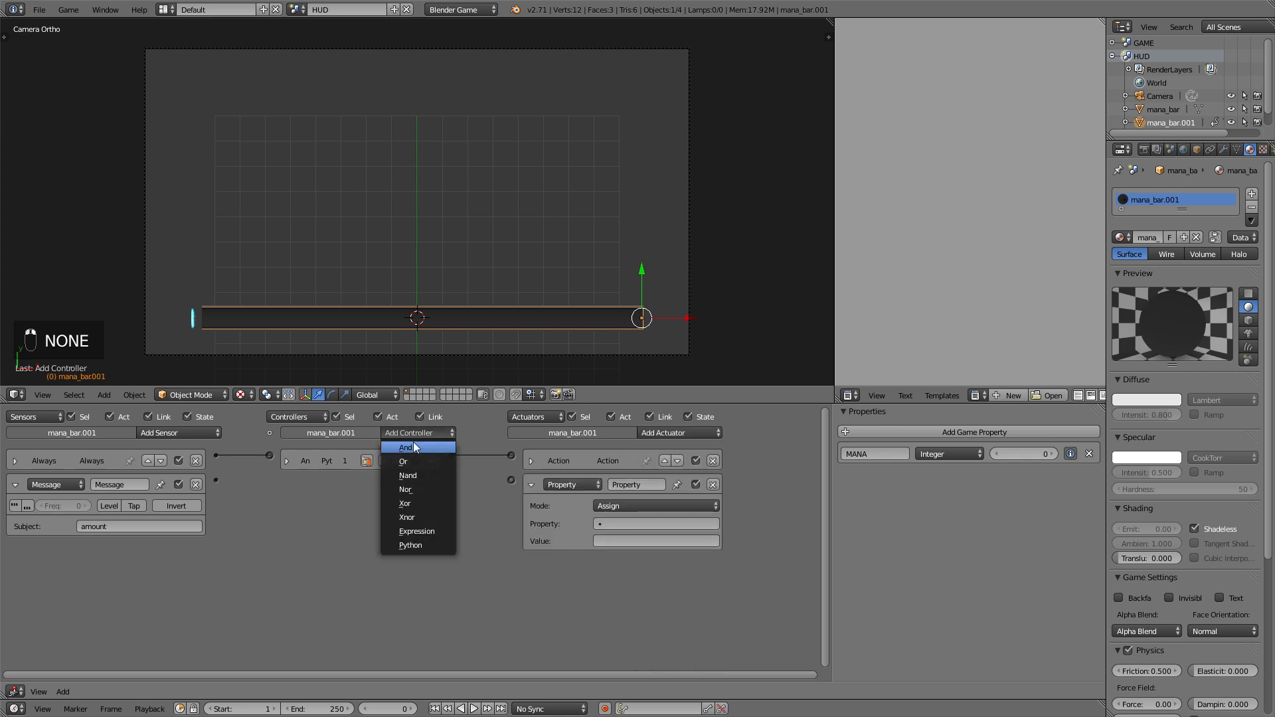
left_click(418, 446)
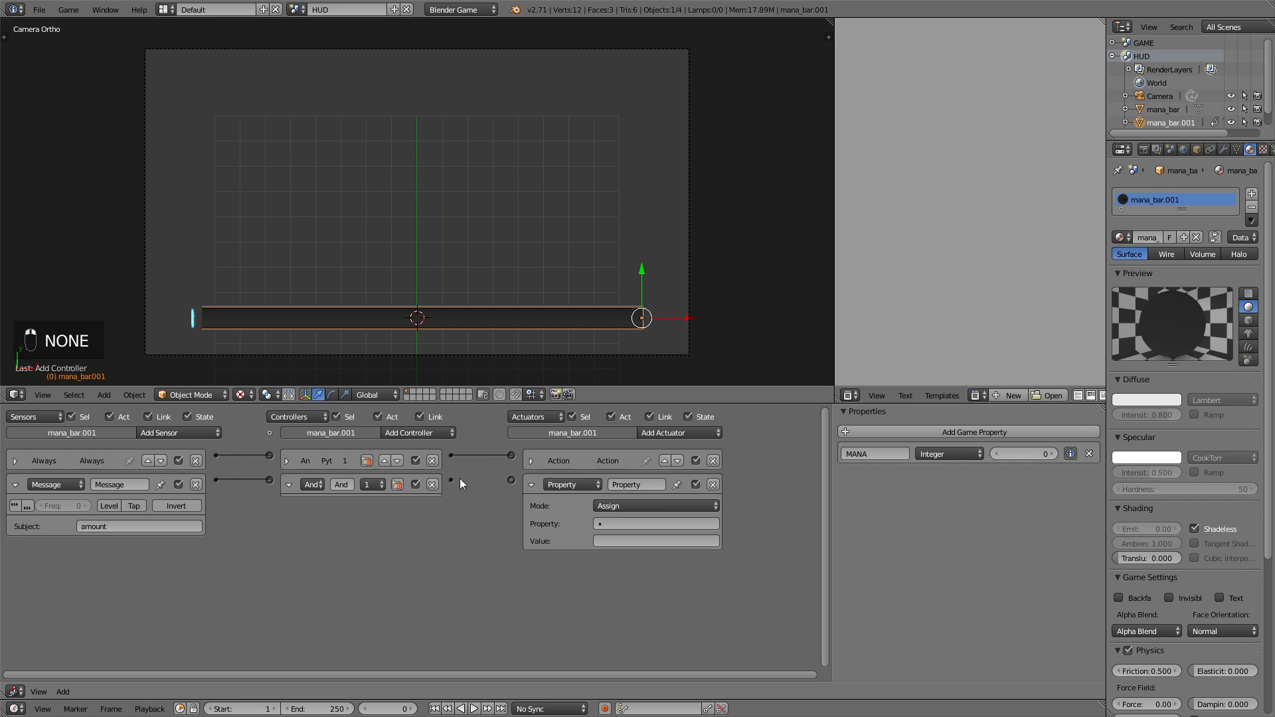
left_click_drag(454, 481, 511, 480)
left_click(625, 524)
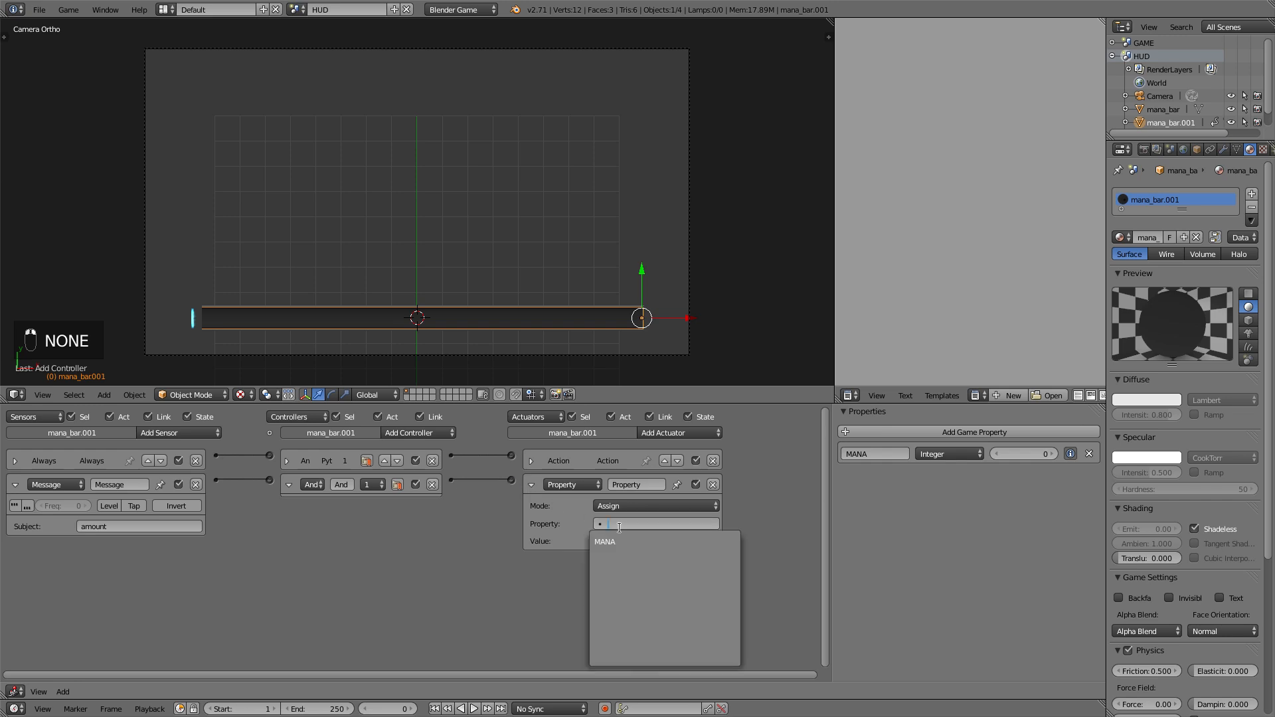
left_click(632, 543)
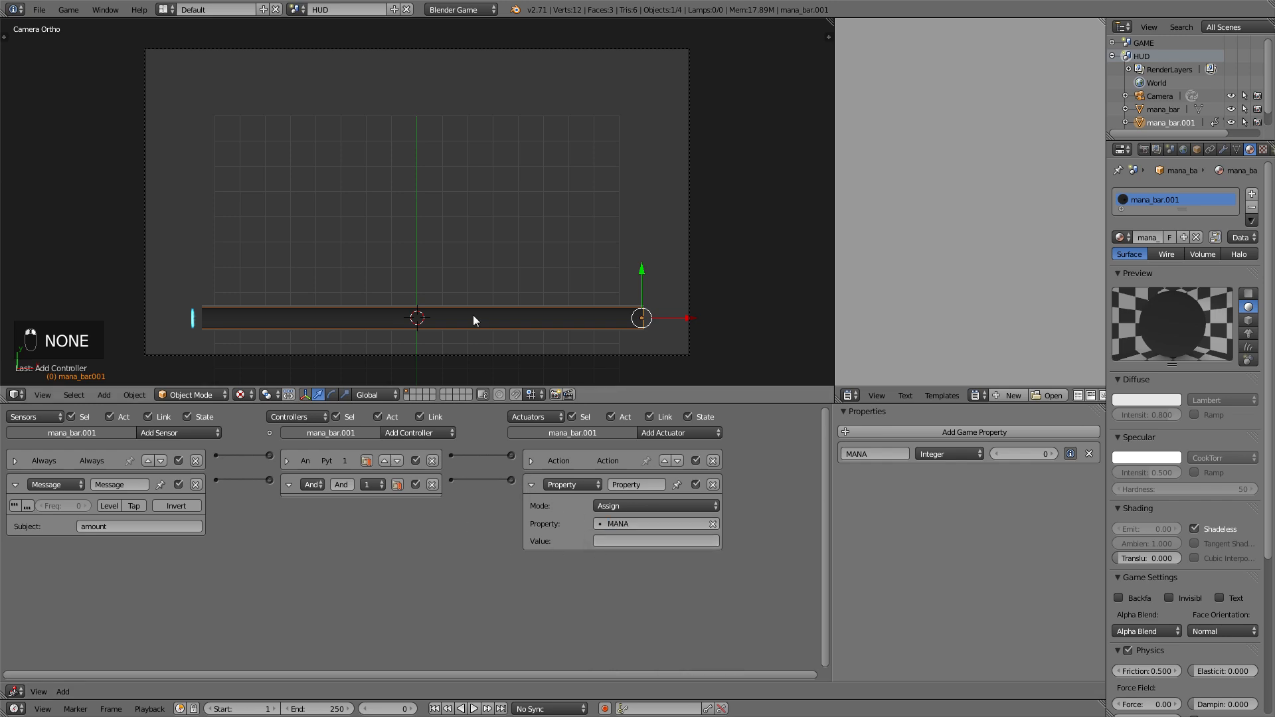
- From the S2A.py forum thread, download the version 1.8 S2A.blend file and save it to the Desktop
left_click(297, 9)
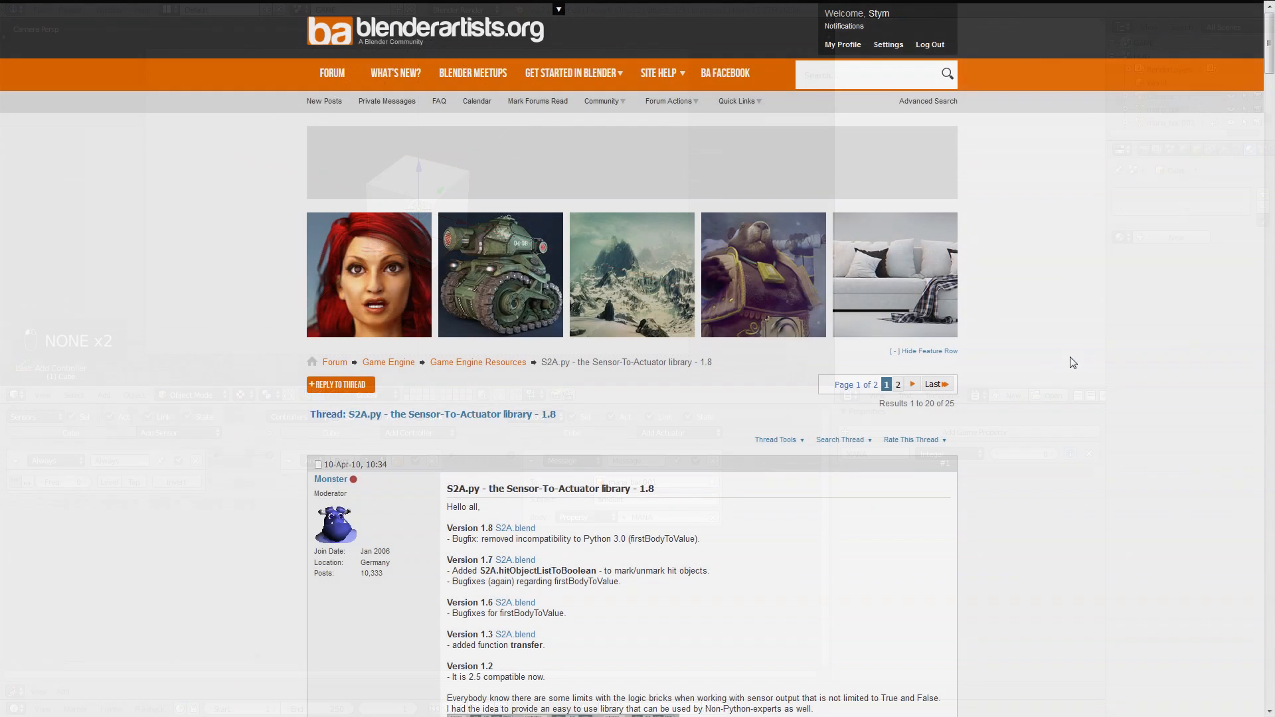
scroll(1034, 362, "down", 5)
scroll(1030, 366, "down", 1)
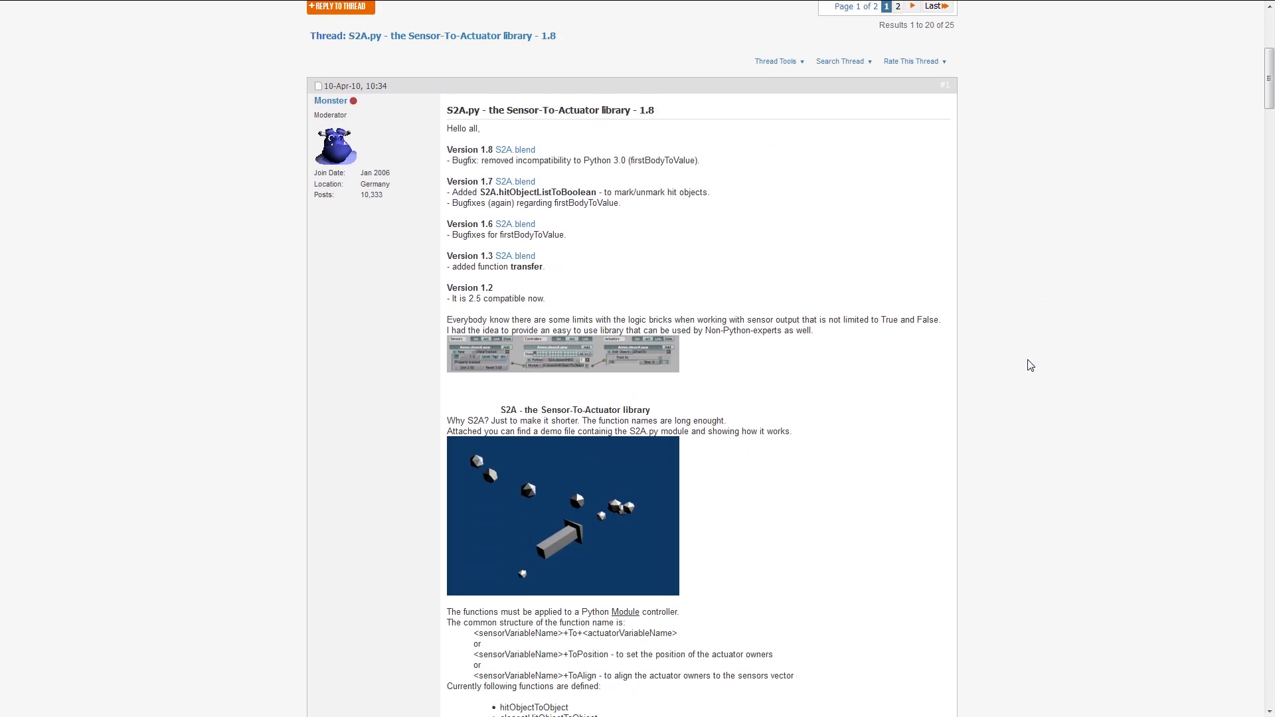
left_click(508, 150)
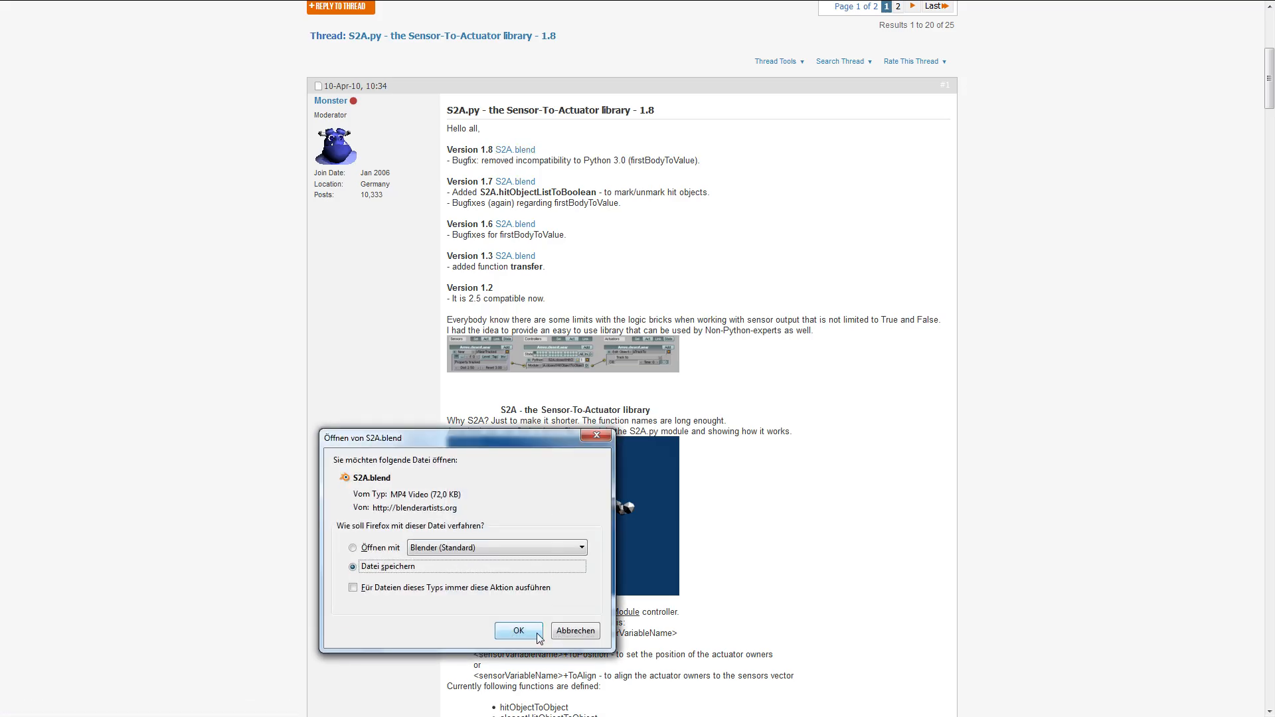
left_click(518, 631)
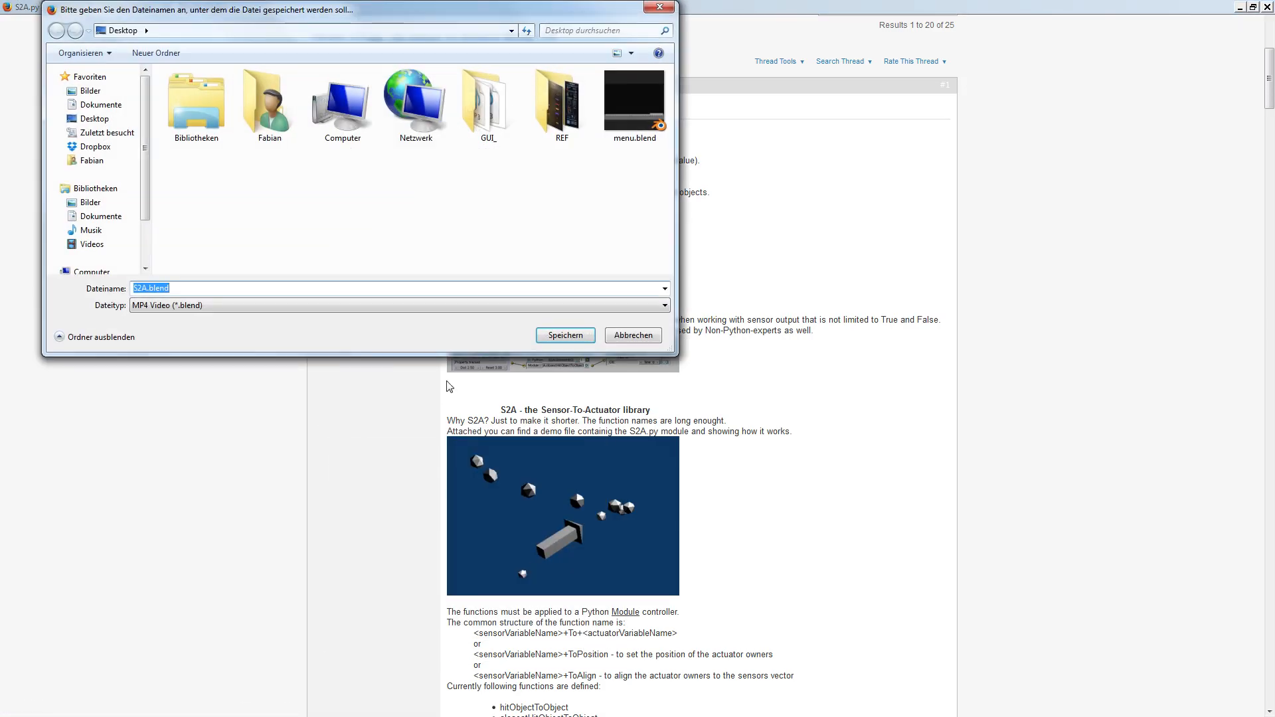
left_click(571, 340)
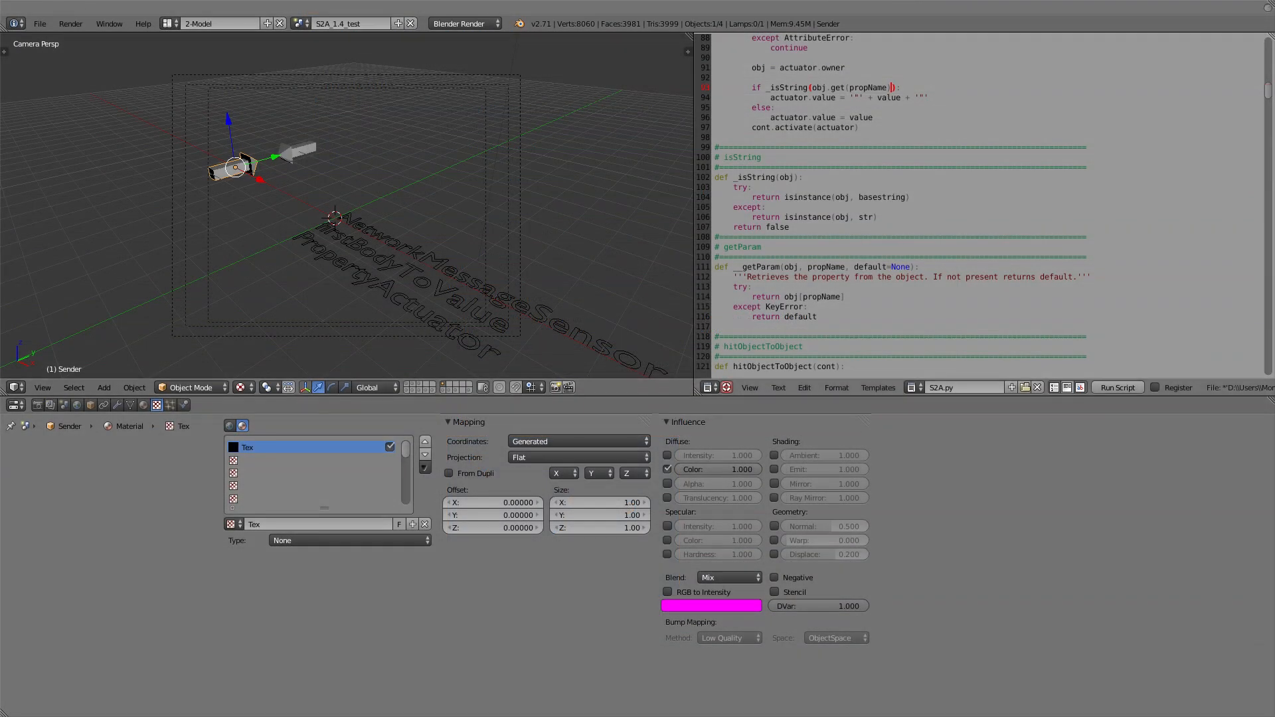
- In S2A.blend, show the S2A.py script in the text editor and select all of its code for copying
left_click(913, 393)
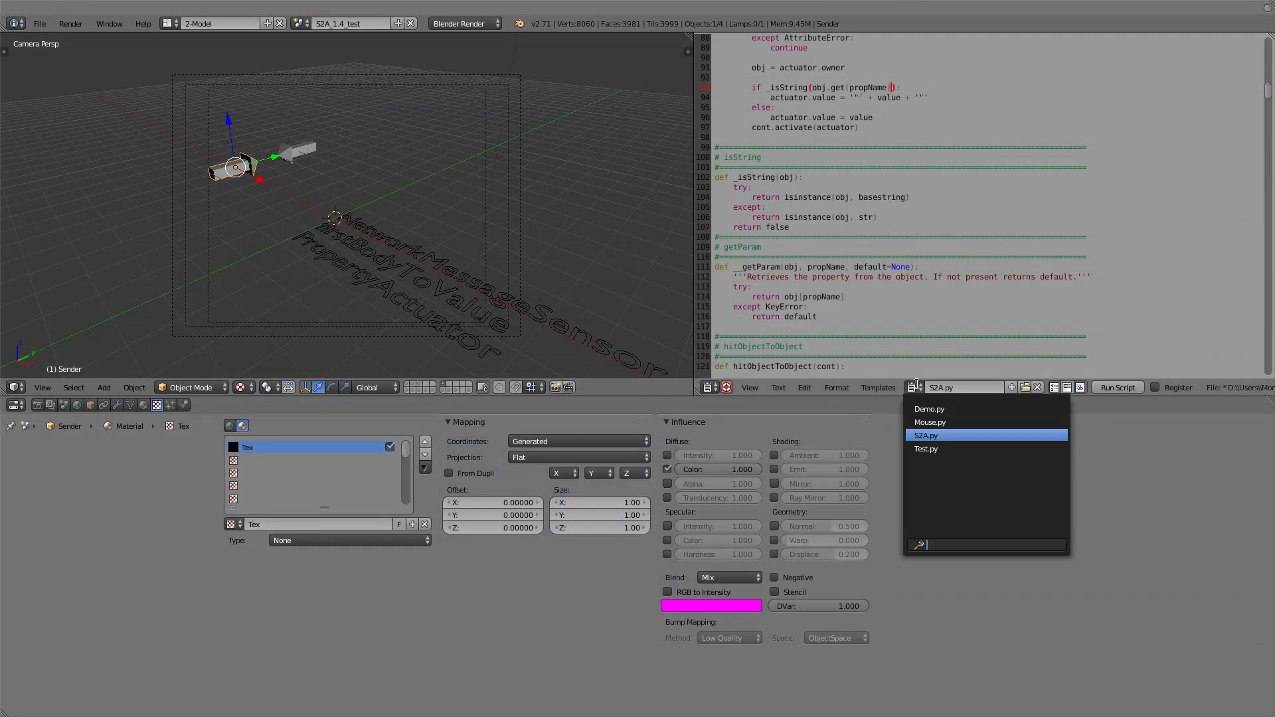
left_click(947, 438)
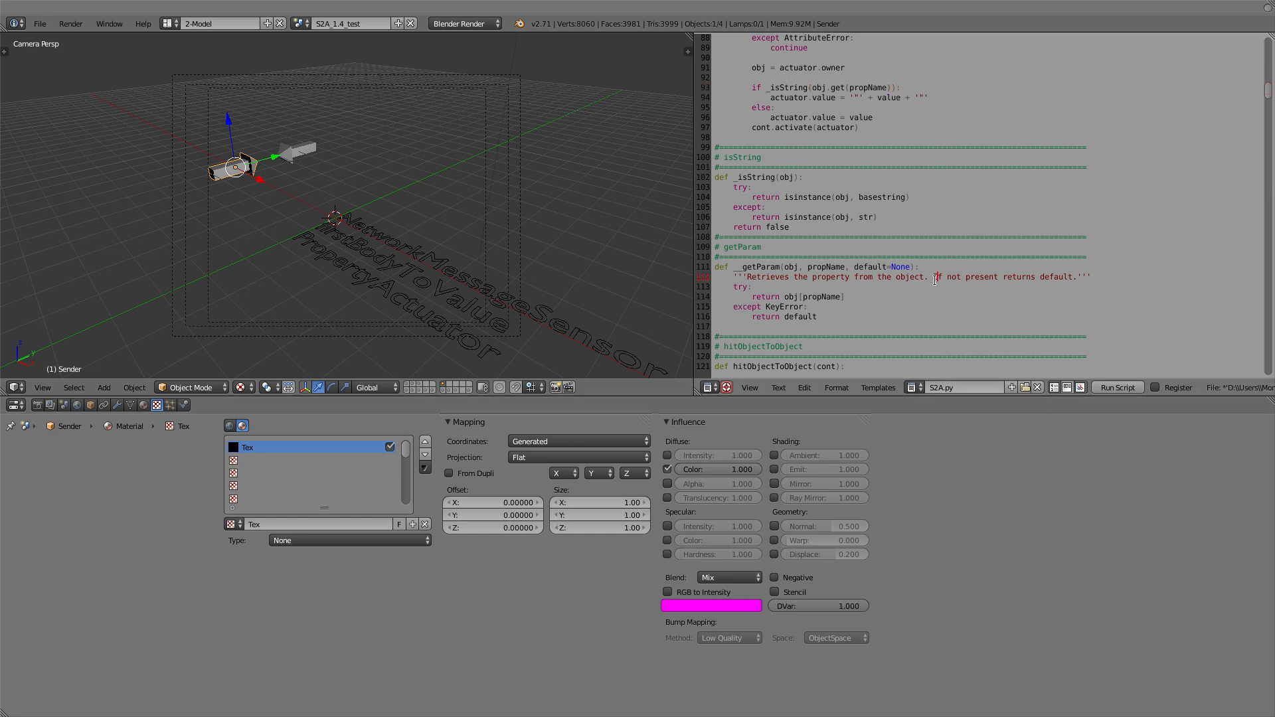
key("ctrl+a")
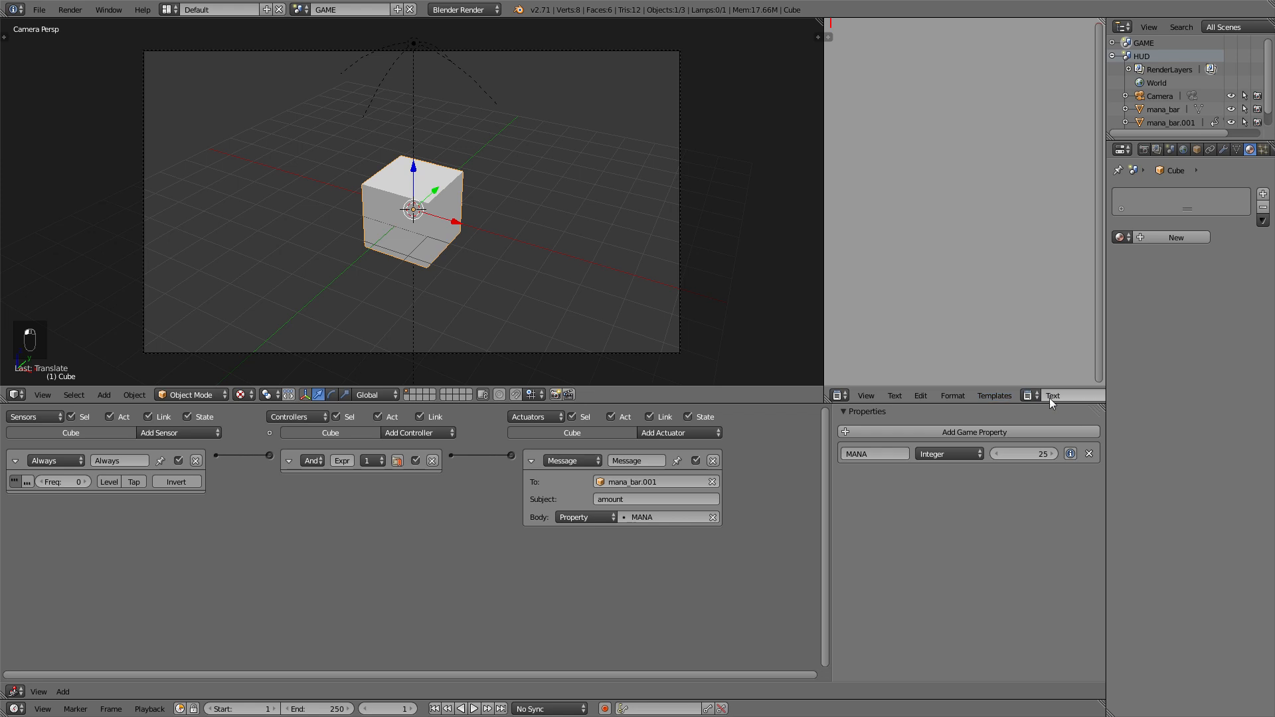
- In the mana bar file, name the new text block S2A.py and paste the copied script into it
left_click(1050, 398)
type("S2A.py")
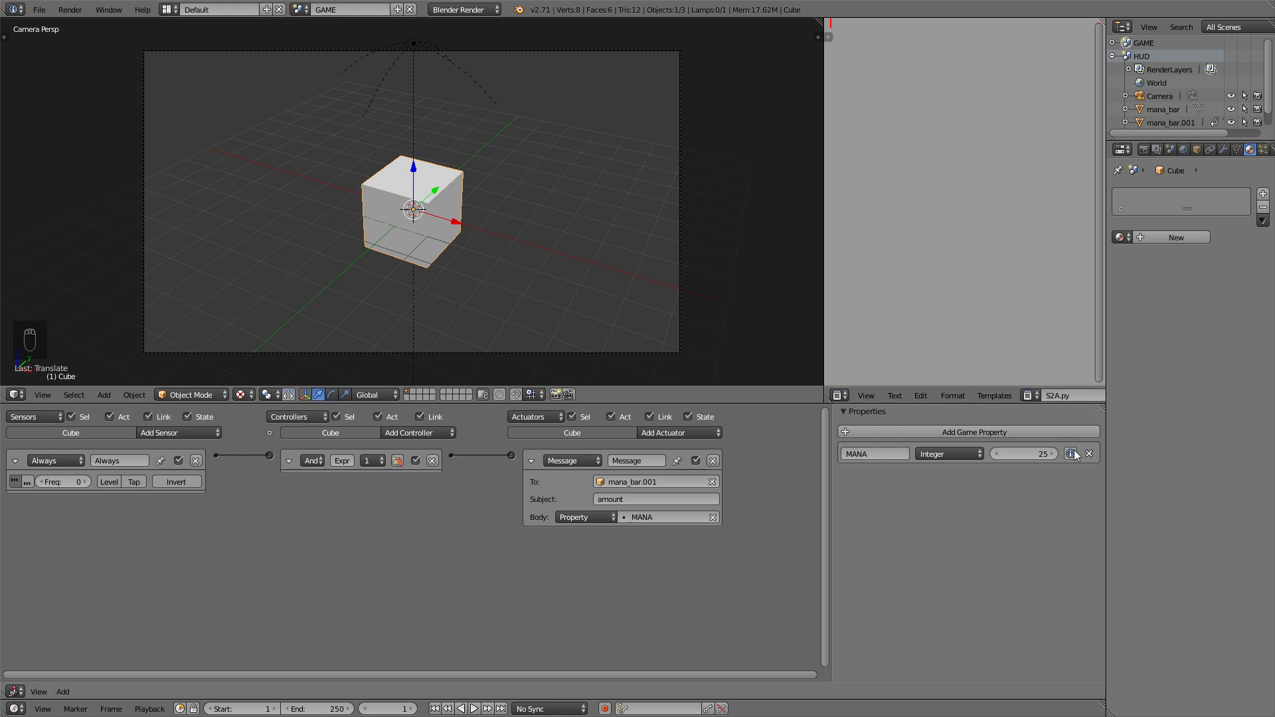
key("Return")
key("ctrl+v")
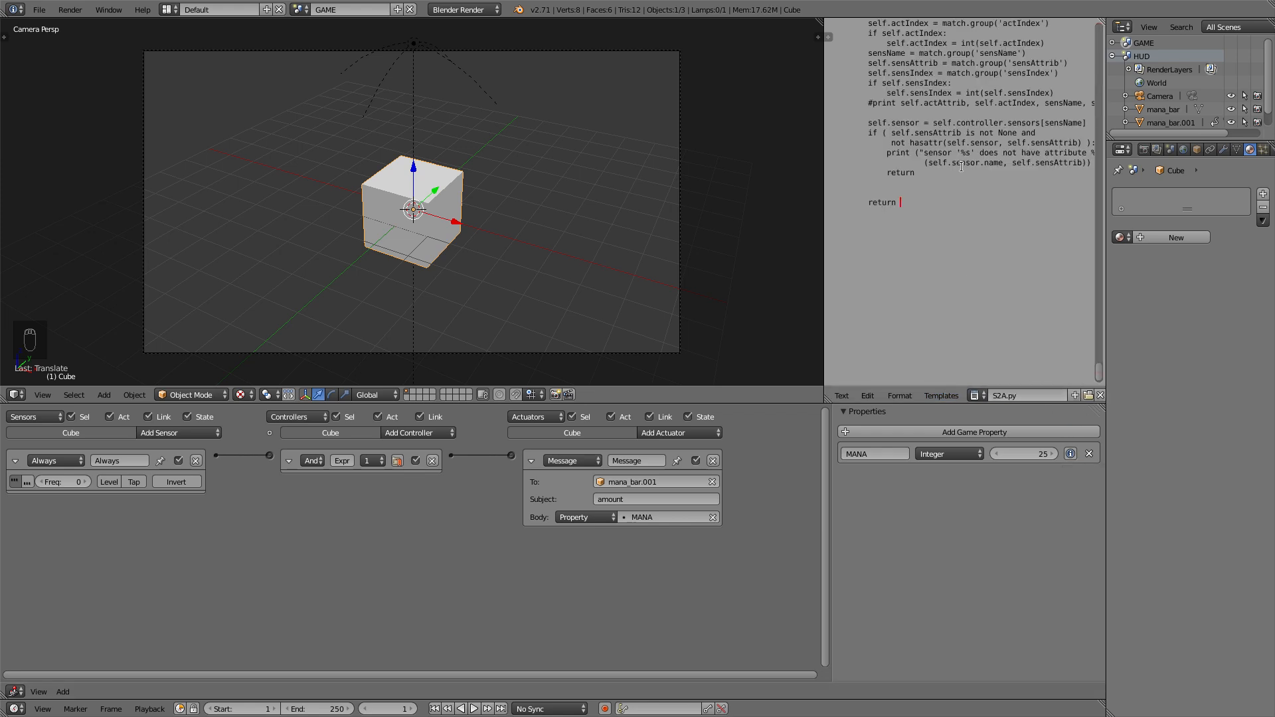
left_click_drag(1102, 369, 1100, 366)
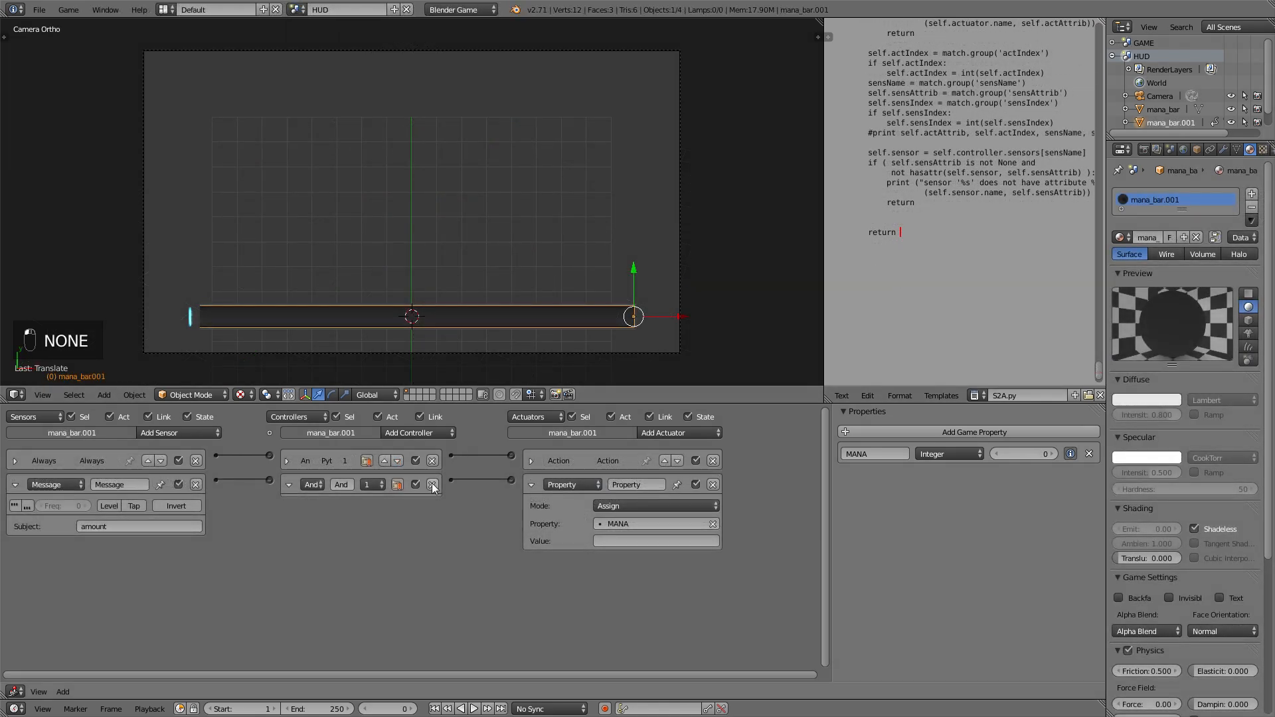
- Replace mana_bar.001's And controller with a Python controller in Module mode running S2A.firstBodyToValue, linked to the Message sensor and Property actuator
left_click(432, 484)
left_click(428, 435)
left_click(441, 544)
left_click(305, 506)
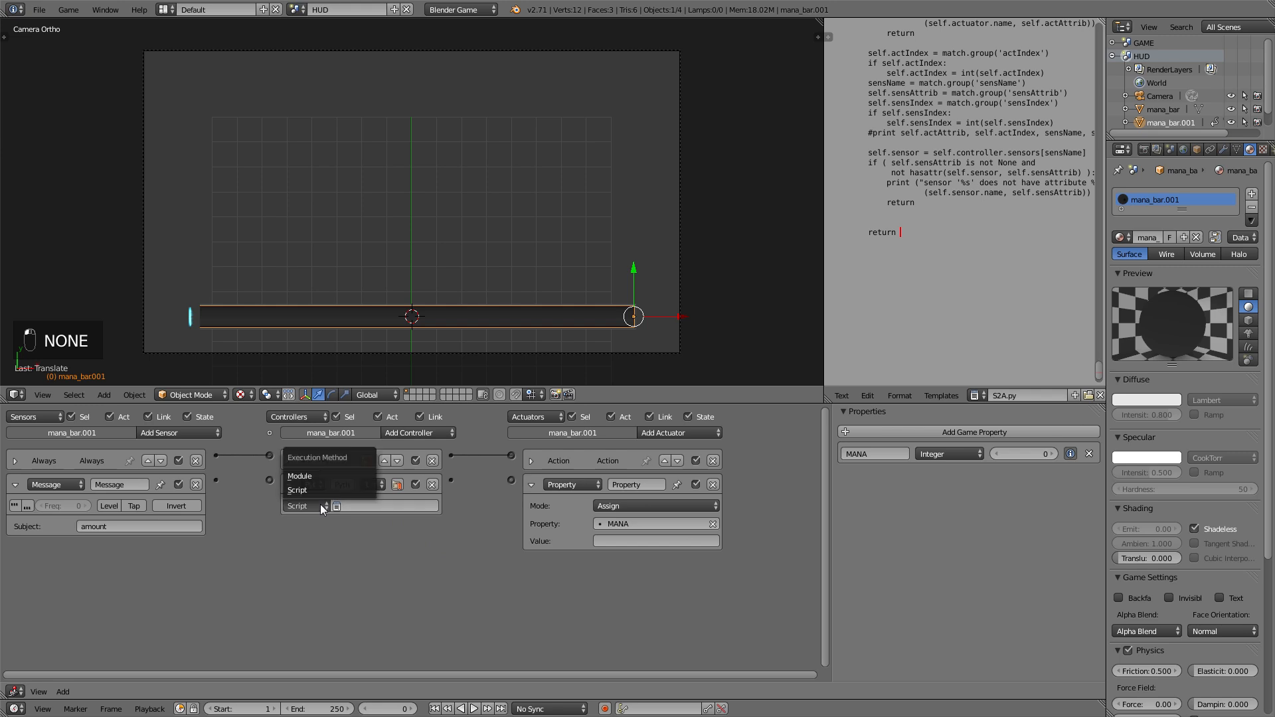
left_click(321, 476)
left_click(372, 507)
type("S2A.firstBodyToValue")
key("Return")
scroll(405, 529, "up", 2)
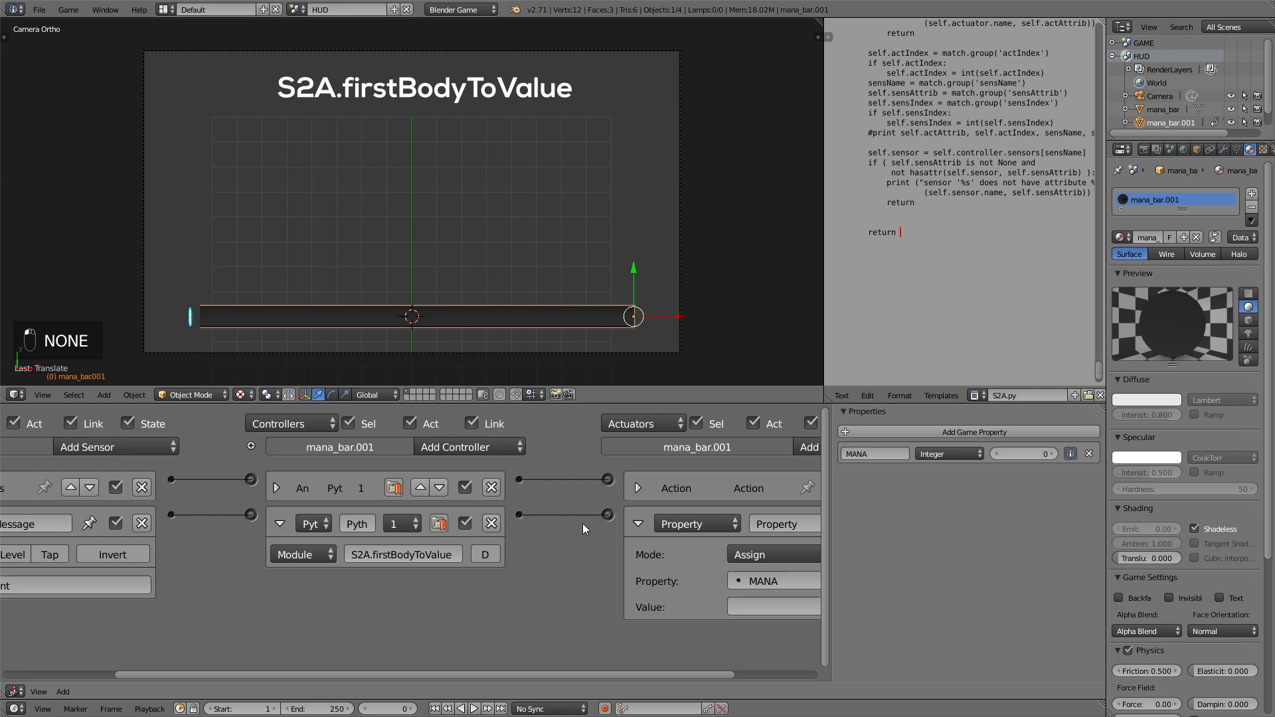
scroll(583, 523, "down", 2)
- Switch to the GAME scene and test-run the mana bar with MANA at 25 and at 50
left_click(299, 12)
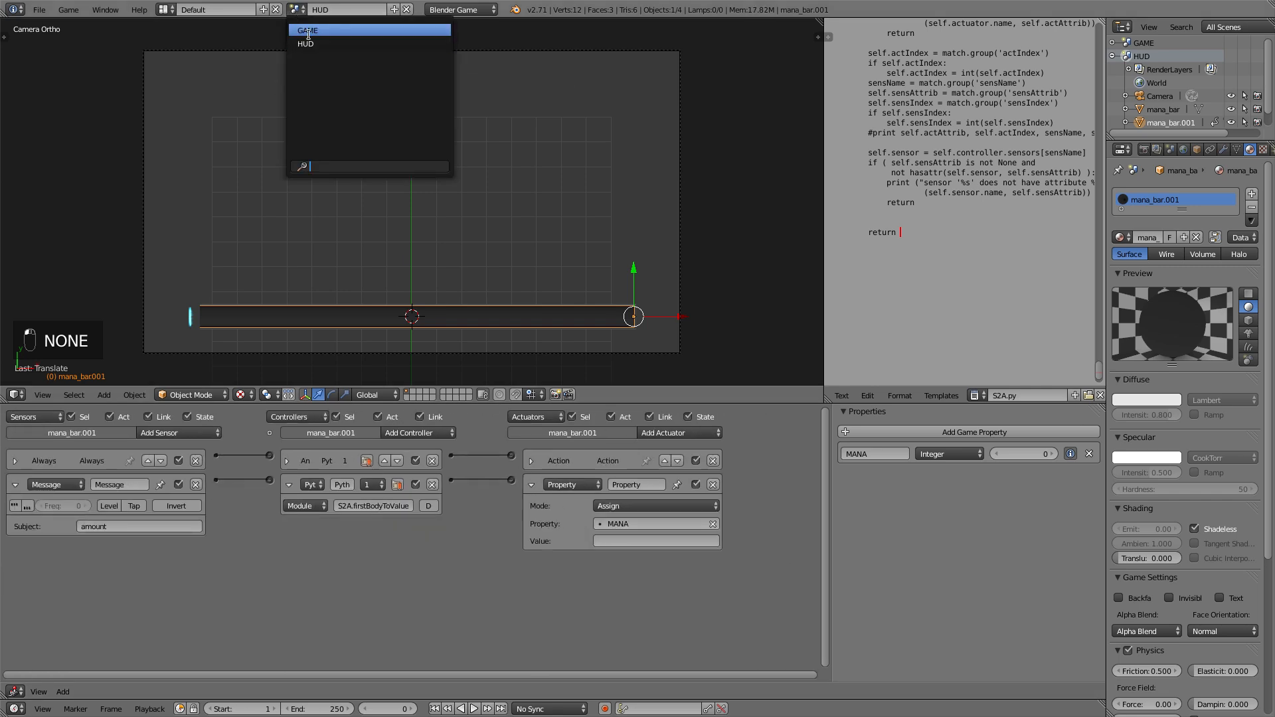
left_click(332, 31)
key("p")
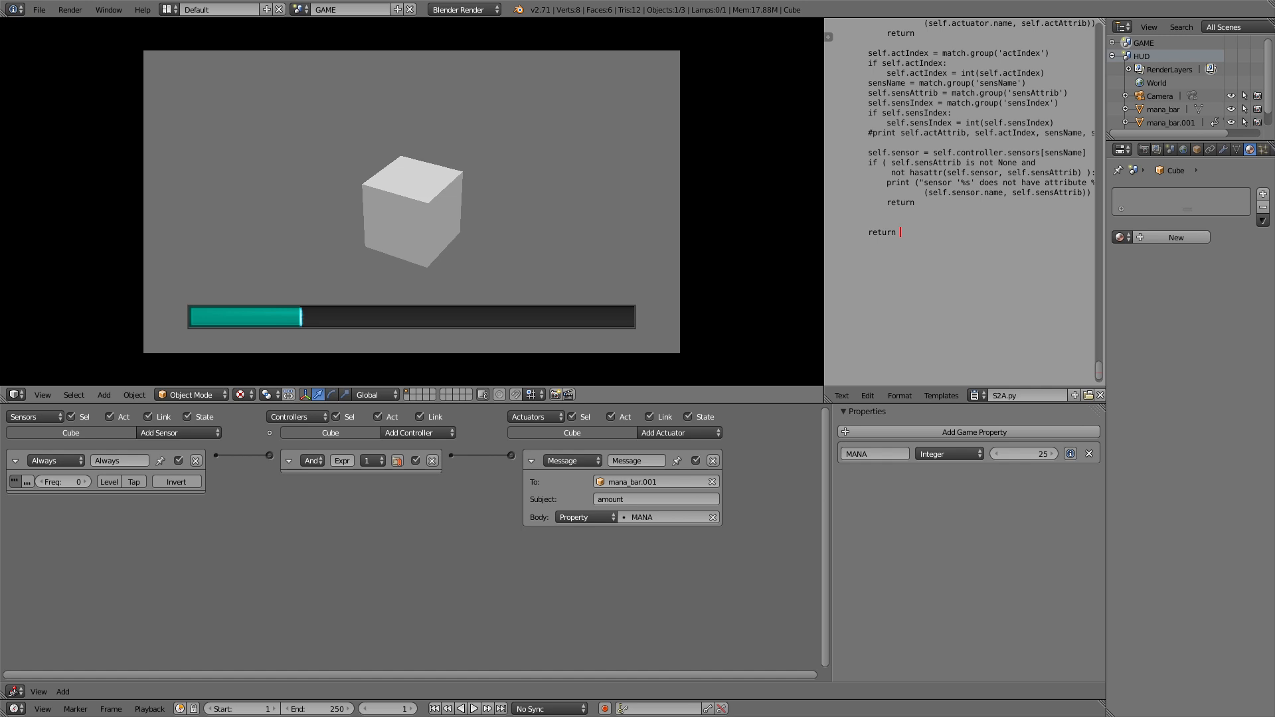
key("Escape")
key("Escape")
key("p")
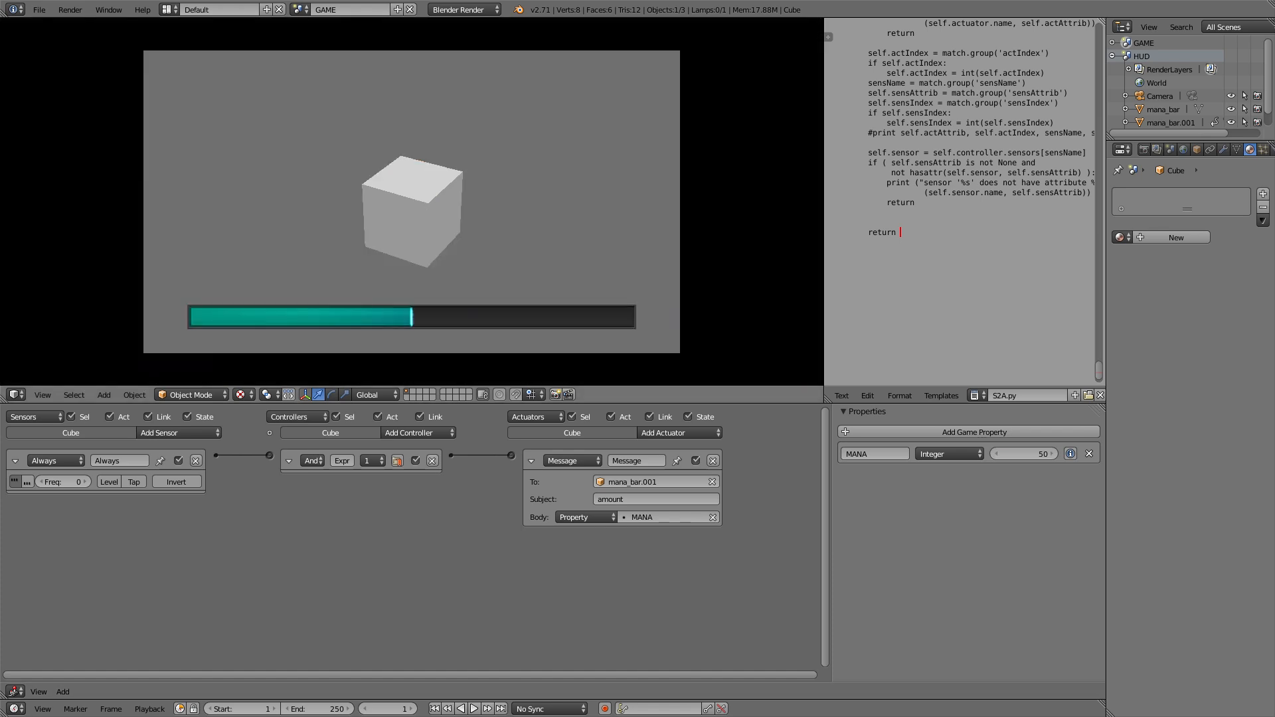
key("Escape")
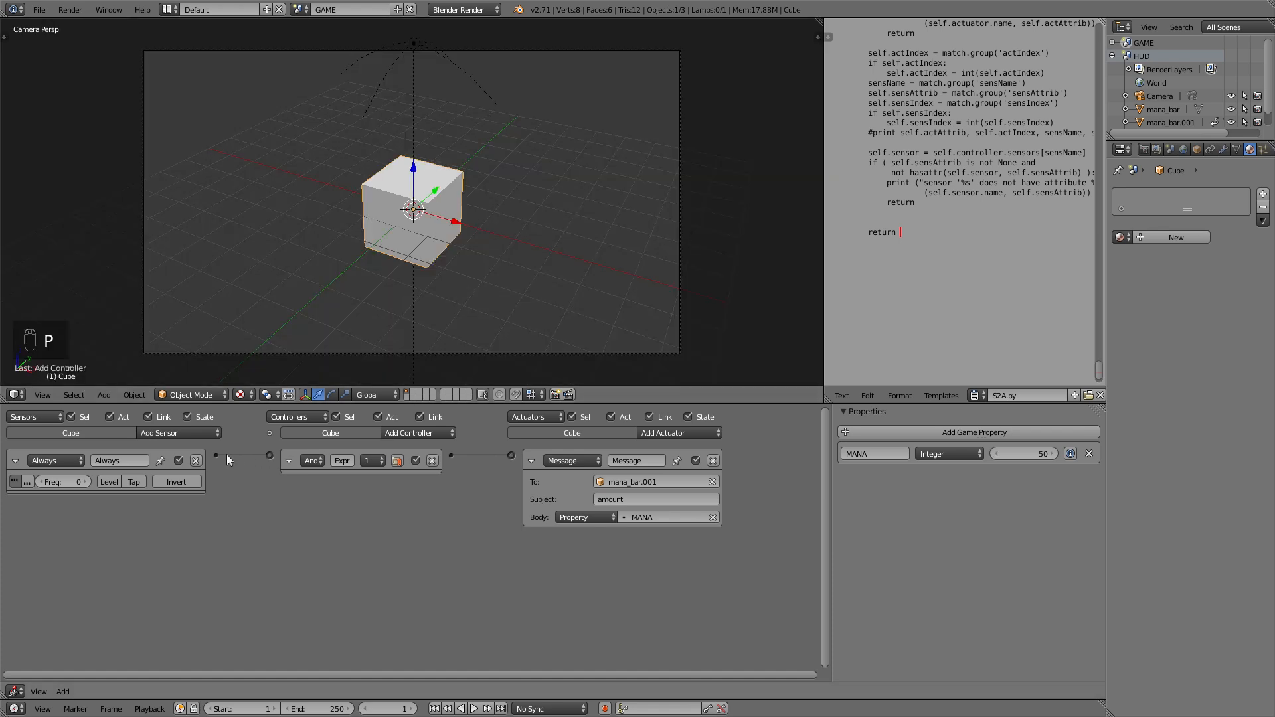
- Add a second Always sensor to the cube and collapse its Message actuator
left_click(176, 433)
left_click(188, 463)
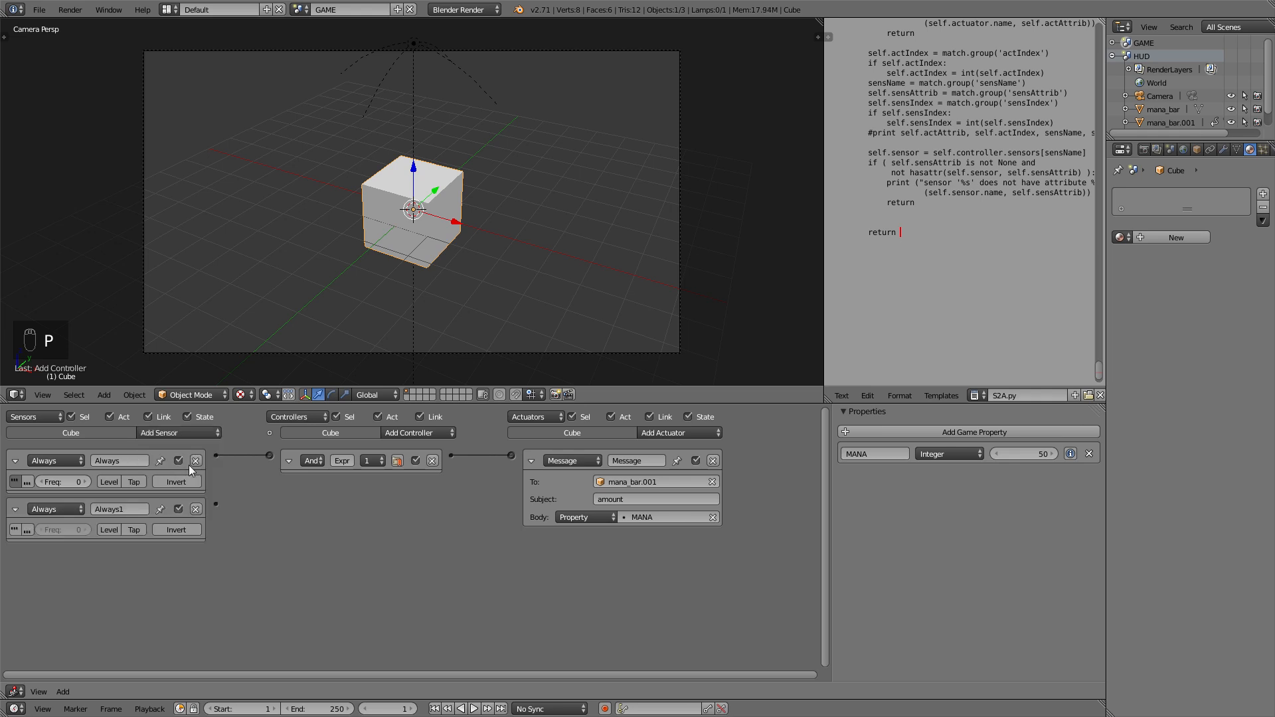
left_click(531, 461)
left_click(427, 432)
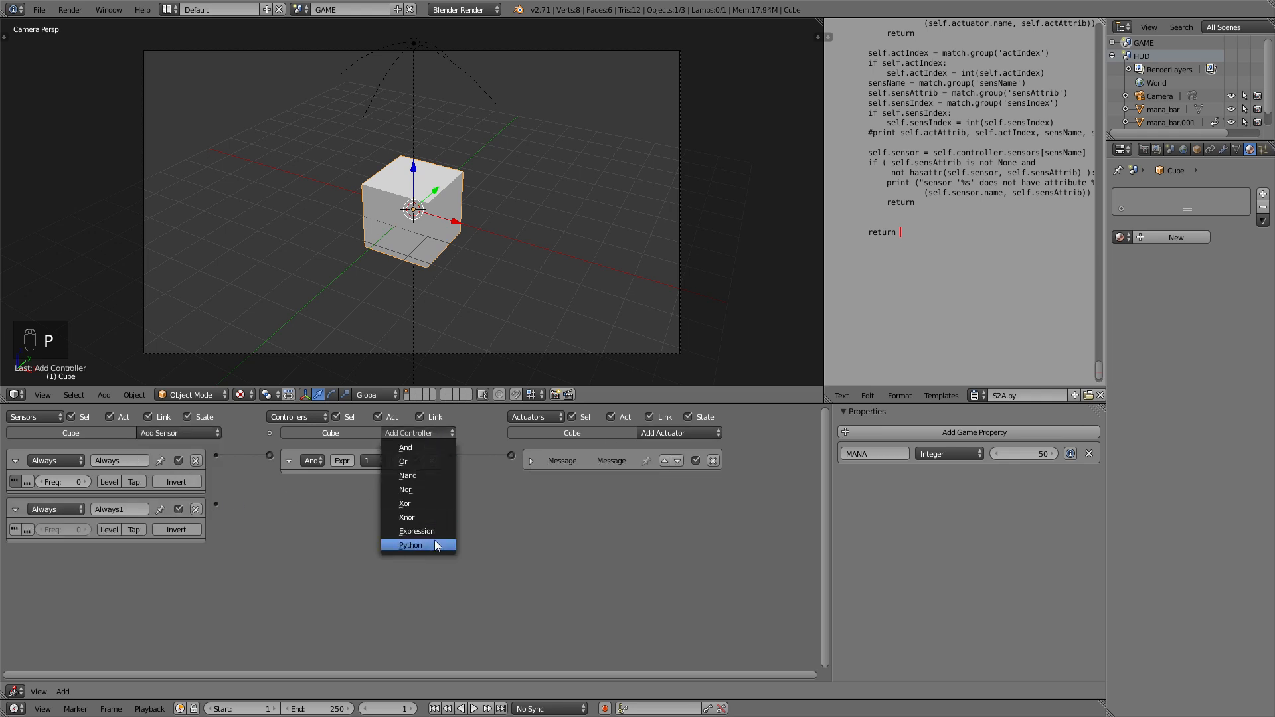
left_click(416, 545)
left_click(372, 513)
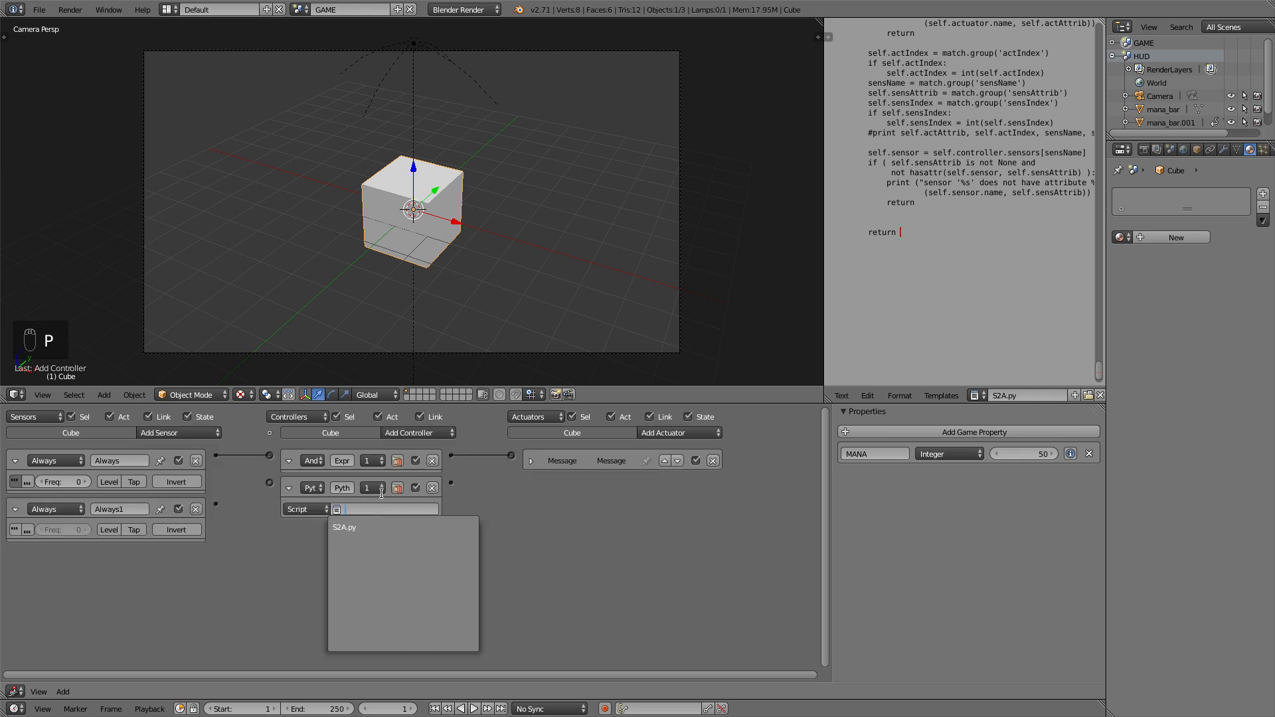
left_click(433, 488)
- Add an Expression controller to the cube with the expression MANA < 100
left_click(427, 432)
left_click(420, 527)
left_click(380, 508)
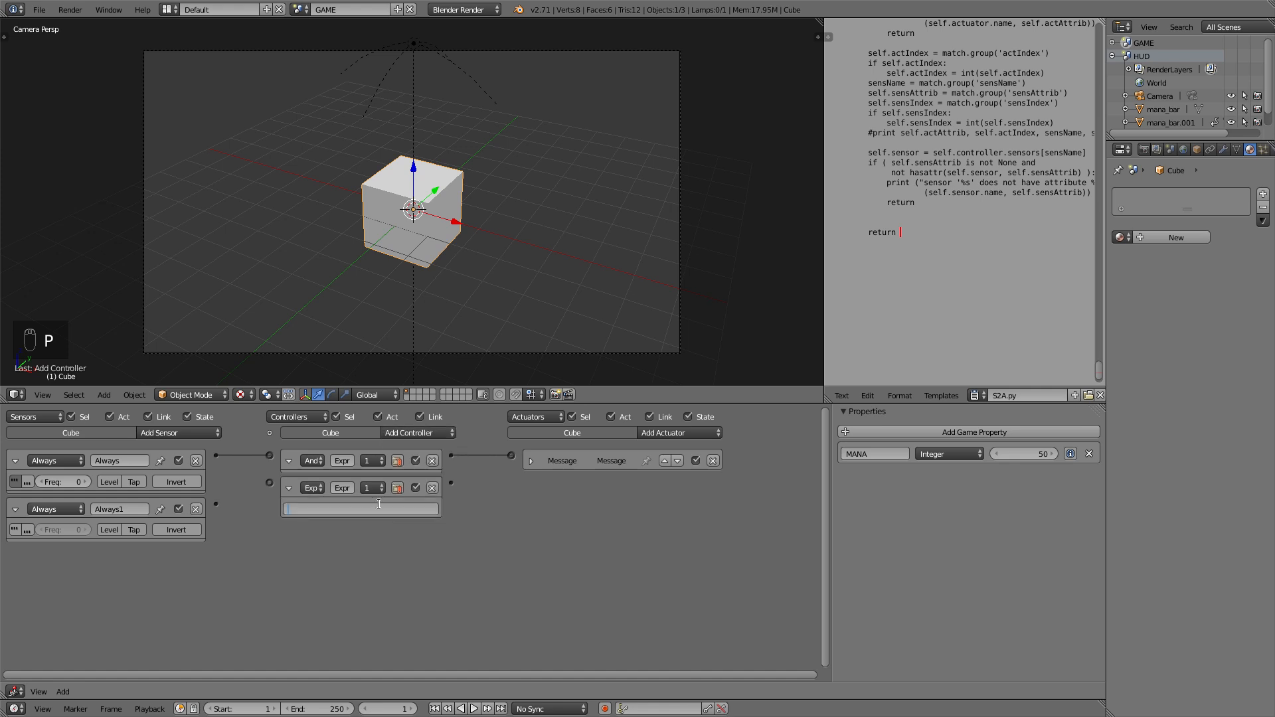
type("MANA < 100")
key("Return")
- Add a Property actuator to the cube in Add mode that increases MANA by 1
left_click(698, 433)
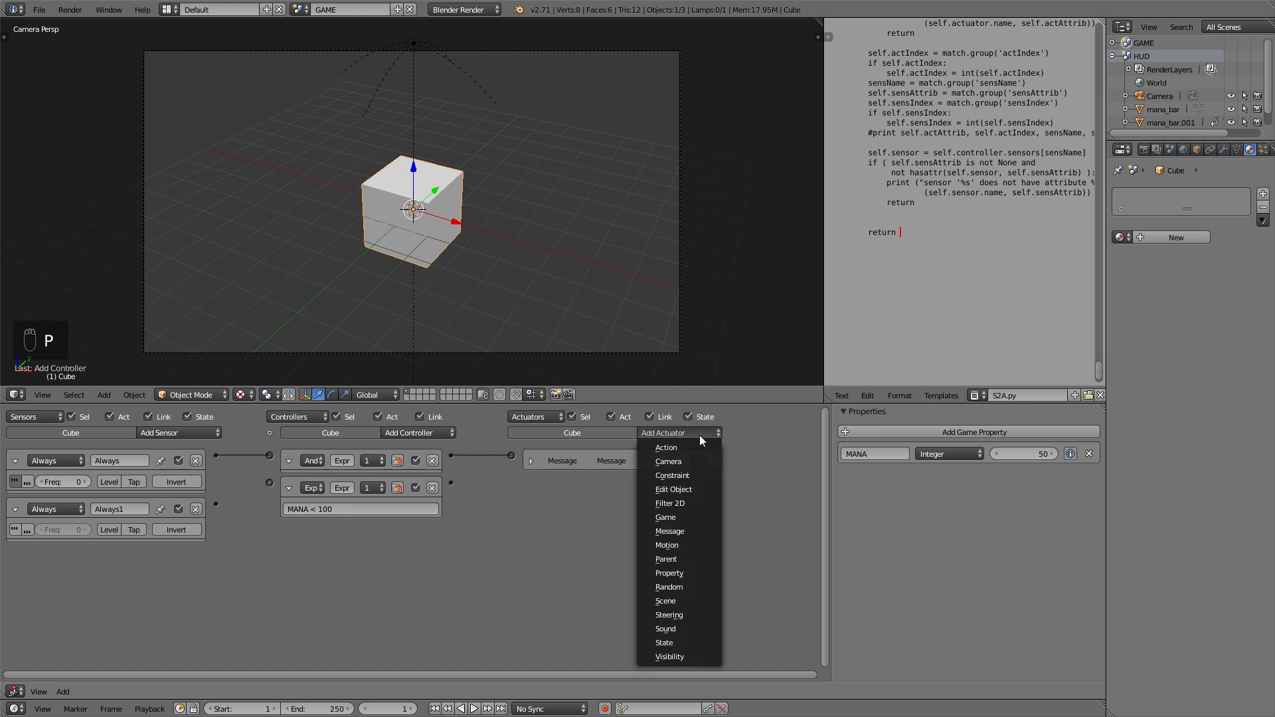
left_click(683, 573)
left_click(630, 505)
left_click(630, 499)
left_click(625, 523)
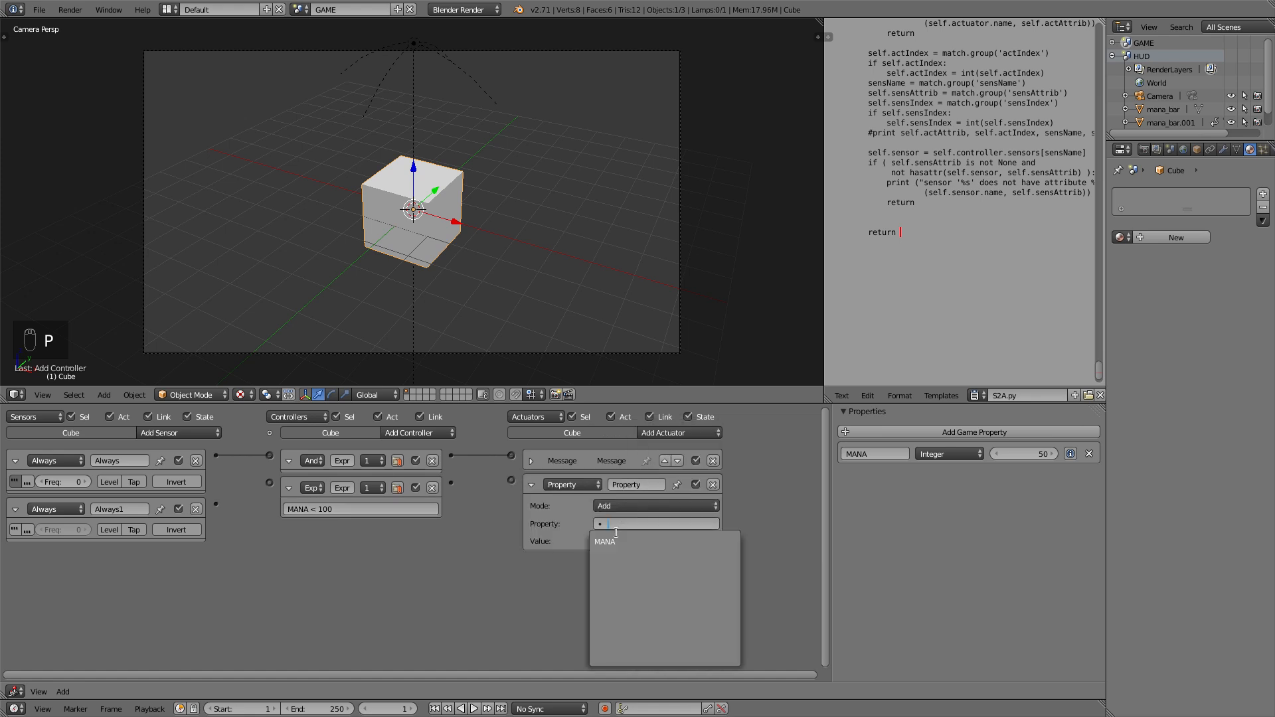
left_click(621, 541)
left_click(621, 541)
- Enable repeated pulses at frequency 5 on the second Always sensor and link it through the Expression controller to the Property actuator
left_click(12, 529)
left_click(57, 529)
type("5")
key("Return")
left_click_drag(255, 481, 269, 483)
left_click_drag(510, 483, 511, 481)
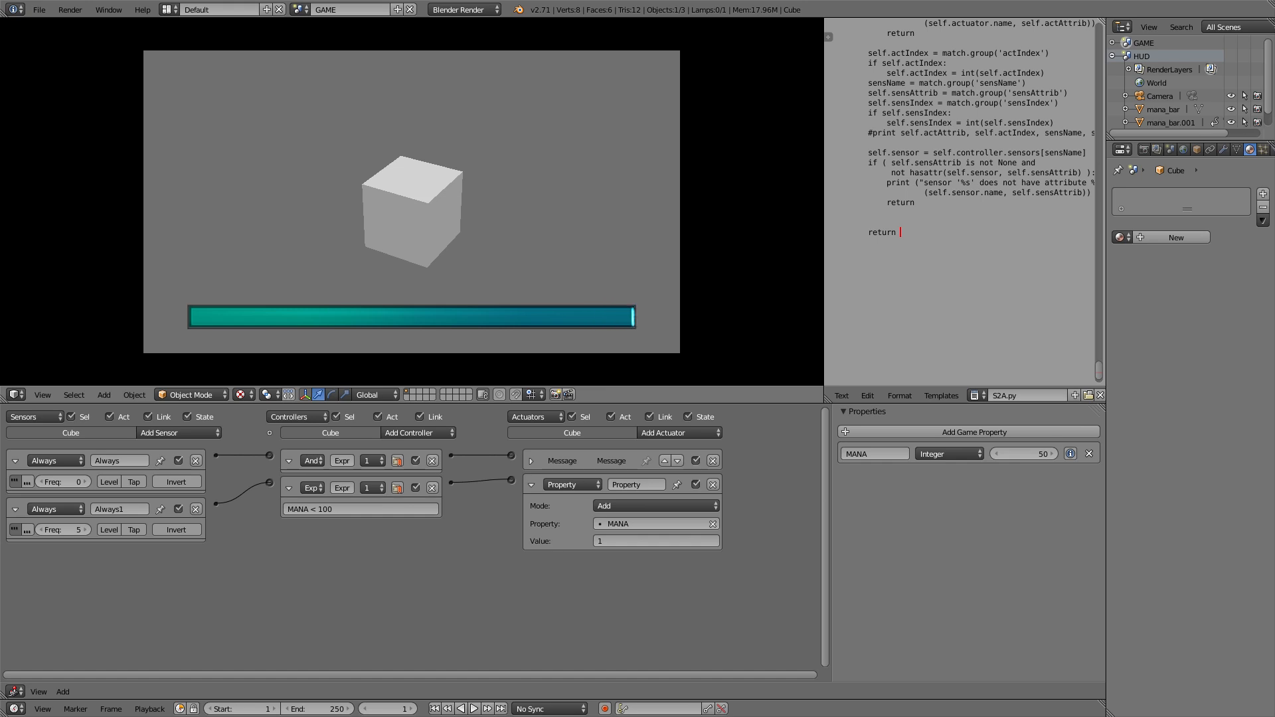
- End the test run, set the cube's starting MANA to 0 and play the game again
key("Escape")
left_click(1026, 454)
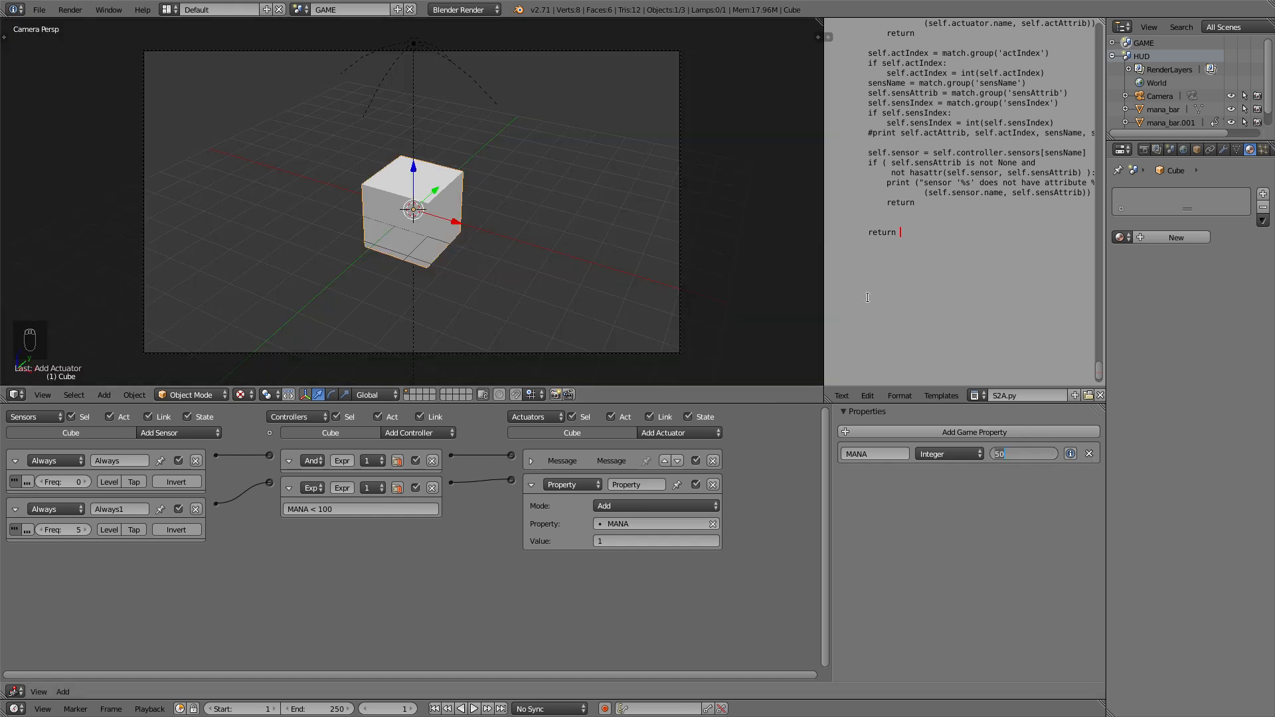
type("0")
key("Return")
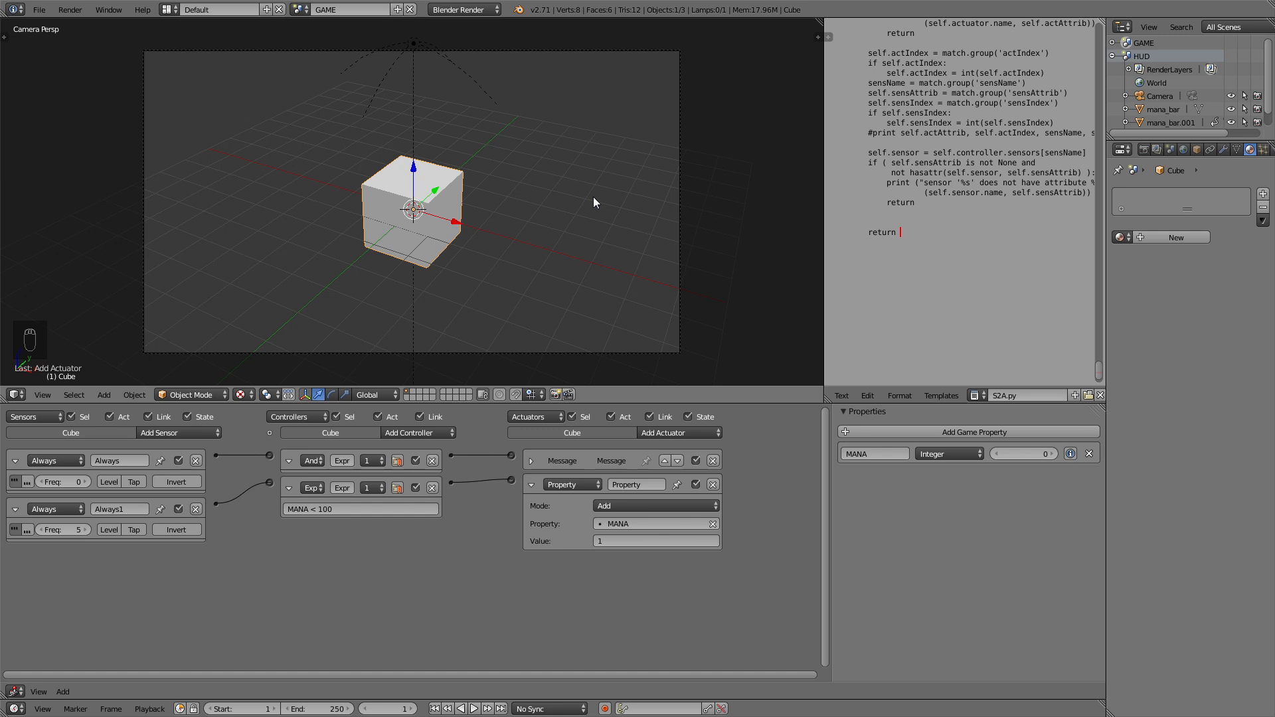
key("p")
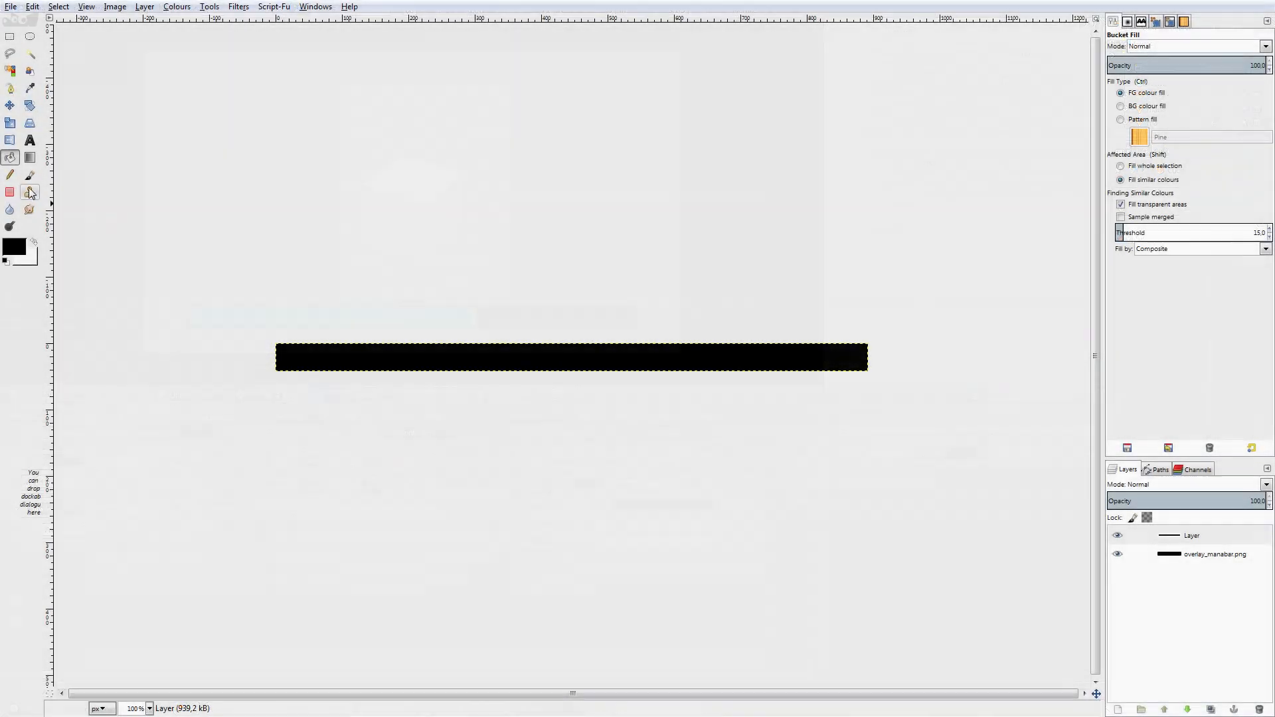
- In GIMP, choose the Paintbrush with a white foreground colour and the 2. Hardness 100 brush
left_click(29, 174)
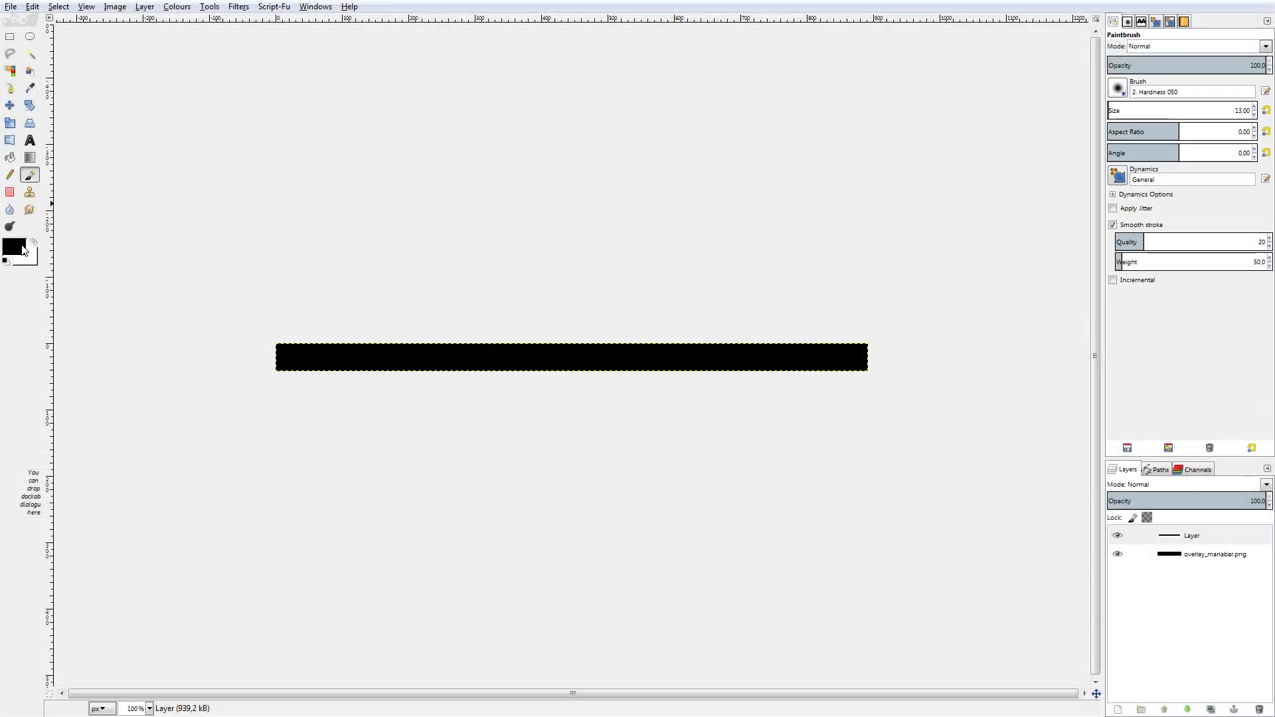
left_click(23, 250)
left_click_drag(674, 290, 703, 312)
left_click(758, 357)
left_click(1118, 88)
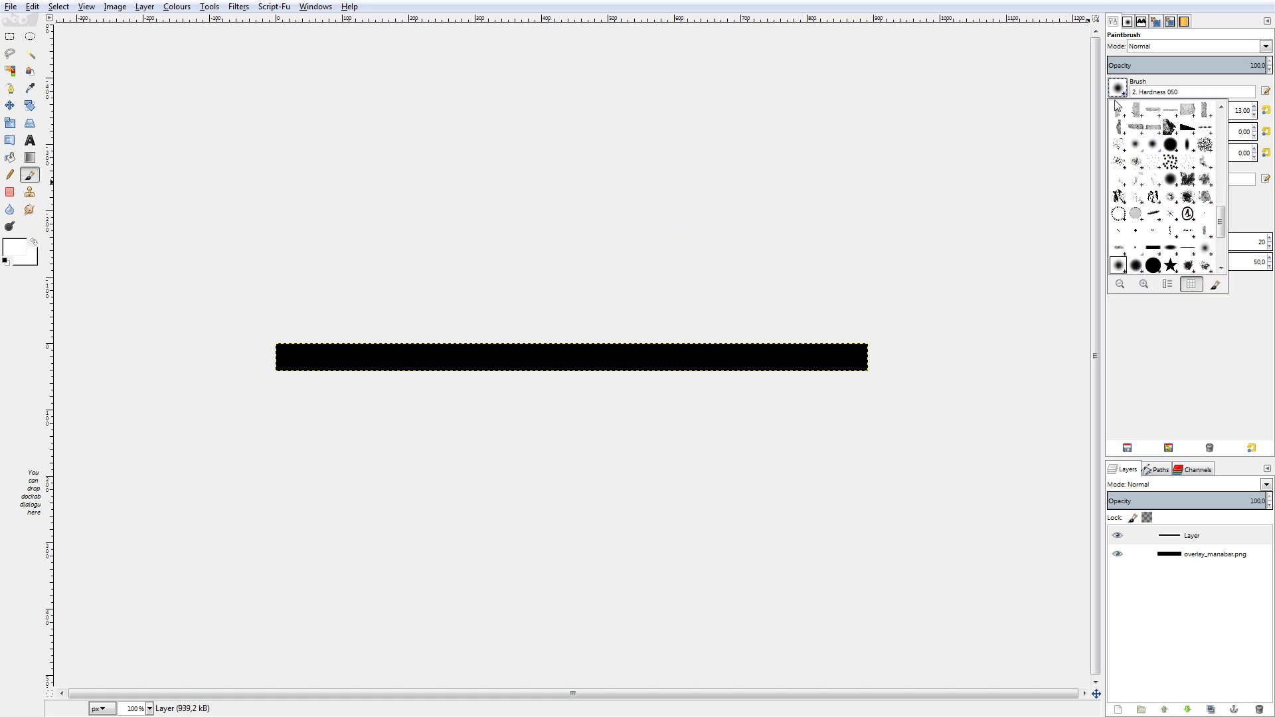
left_click(1156, 266)
- Map brush size to Random in the dynamics, enable jitter with an amount of 50, and try a stroke across the bar
left_click(1157, 21)
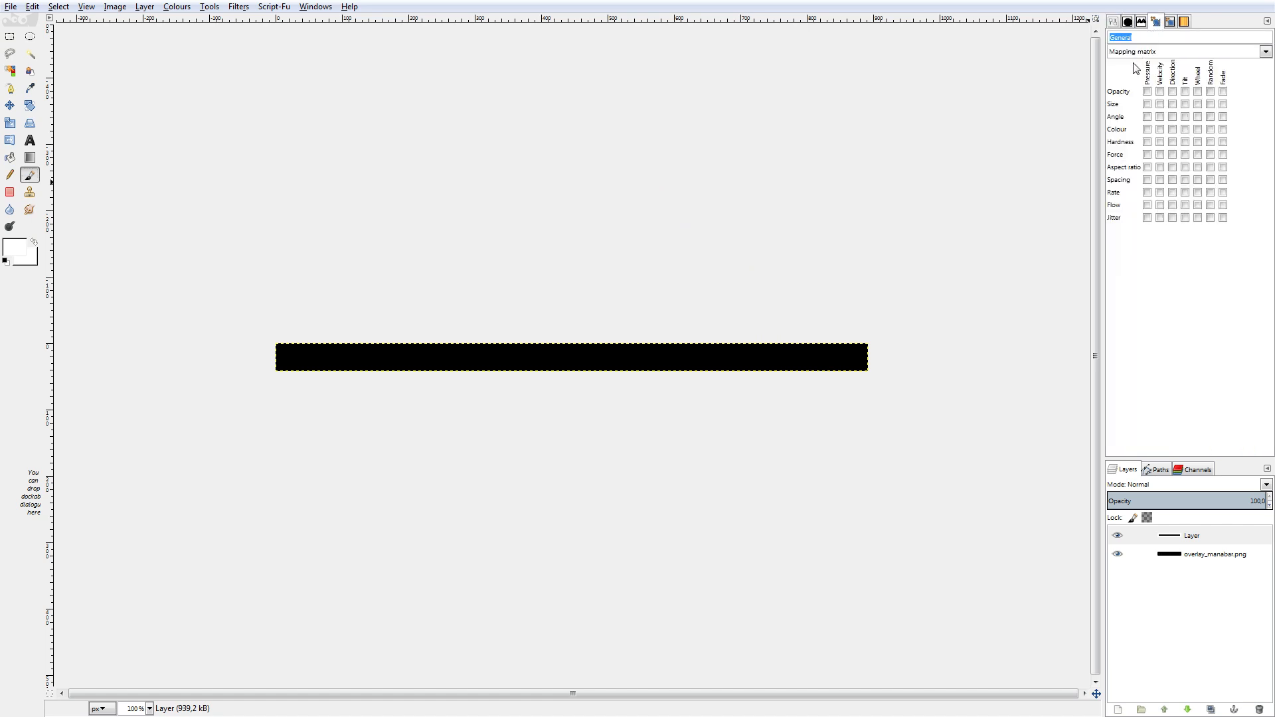
left_click(1211, 104)
left_click(1115, 22)
left_click(1136, 209)
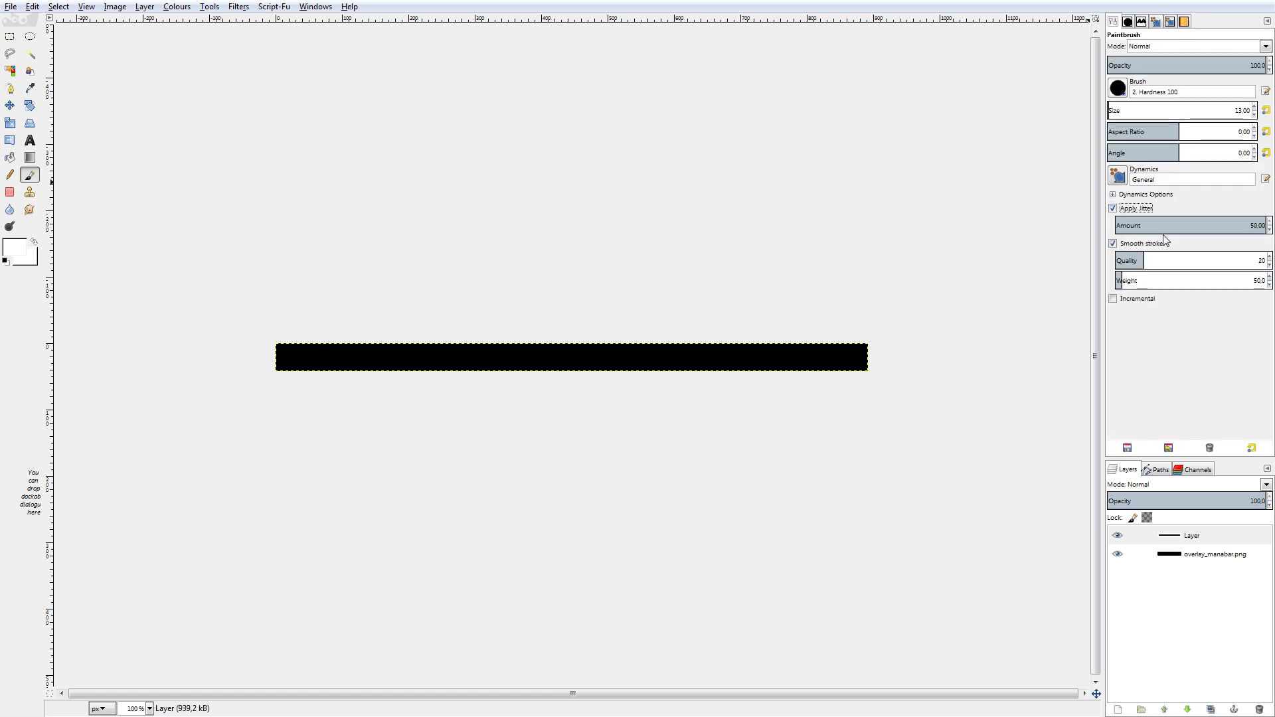
mouse_move(916, 348)
left_mouse_down()
mouse_move(631, 366)
mouse_move(262, 356)
left_mouse_up()
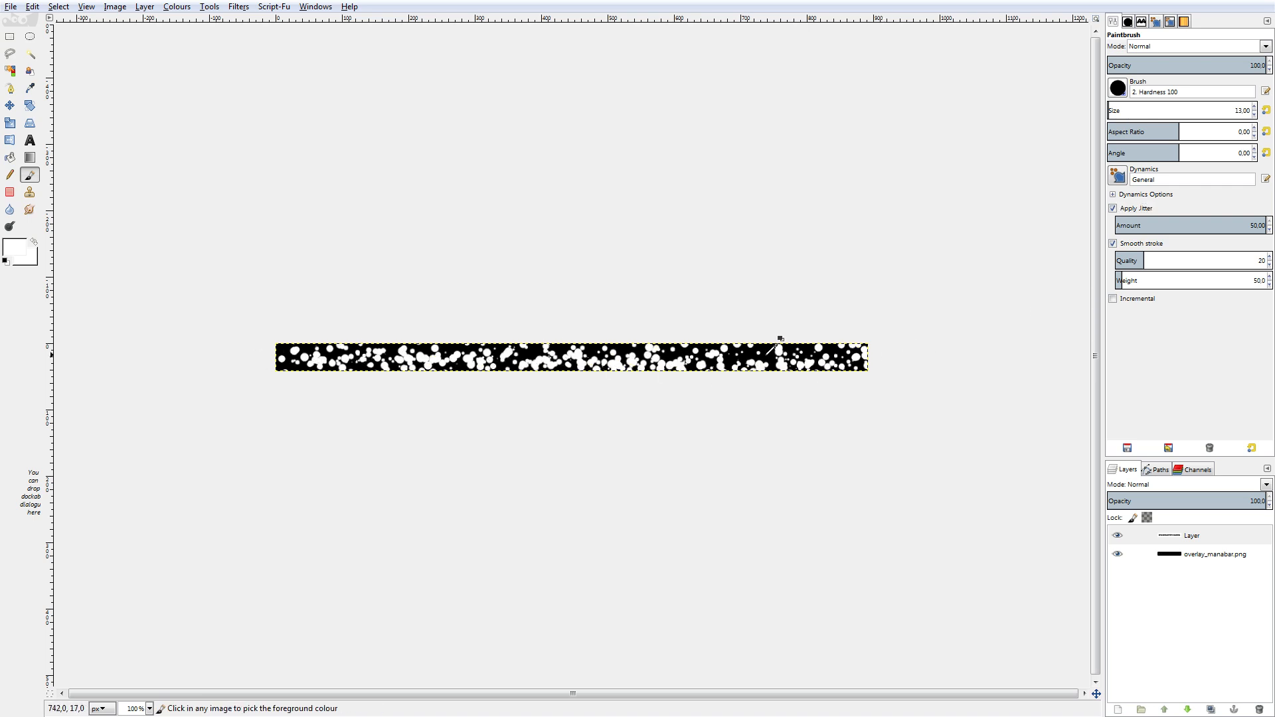
key("ctrl+z")
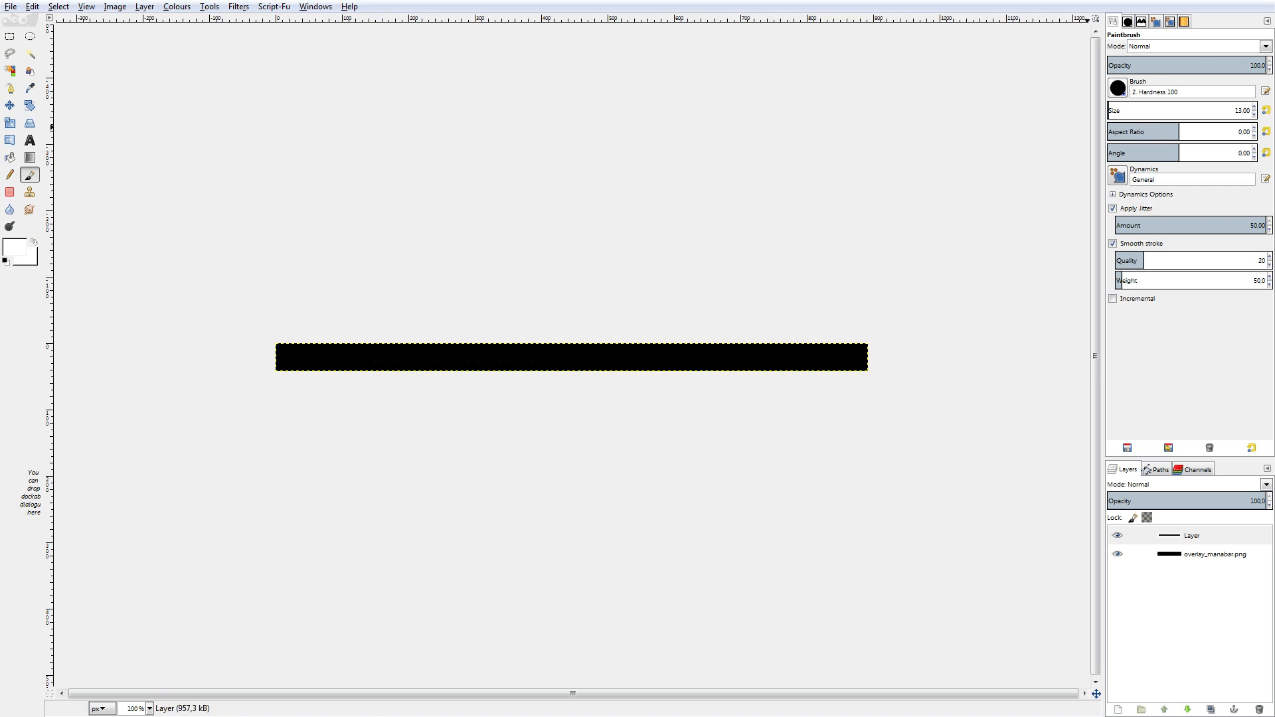
- Reduce the brush size and try it with a stroke across the bar on a new layer
left_click_drag(1137, 119, 1158, 123)
left_click(1118, 709)
key("Return")
mouse_move(876, 376)
left_mouse_down()
mouse_move(279, 362)
mouse_move(545, 372)
left_mouse_up()
key("ctrl+z")
key("ctrl+z")
- Raise the brush spacing to 210, trying it out with strokes across the bar and undoing them
left_click(1128, 22)
left_click_drag(1118, 432, 1213, 432)
left_click_drag(863, 358, 379, 365)
key("ctrl+z")
left_click_drag(1213, 432, 1265, 432)
left_click_drag(863, 362, 403, 364)
key("ctrl+z")
- Paint small scattered white specks along the bar on the new layer, undoing the rejected strokes
left_click_drag(279, 362, 783, 380)
key("ctrl+z")
mouse_move(934, 354)
left_mouse_down()
mouse_move(644, 376)
mouse_move(328, 373)
mouse_move(470, 350)
left_mouse_up()
key("ctrl+z")
mouse_move(900, 342)
left_mouse_down()
mouse_move(726, 370)
mouse_move(326, 378)
left_mouse_up()
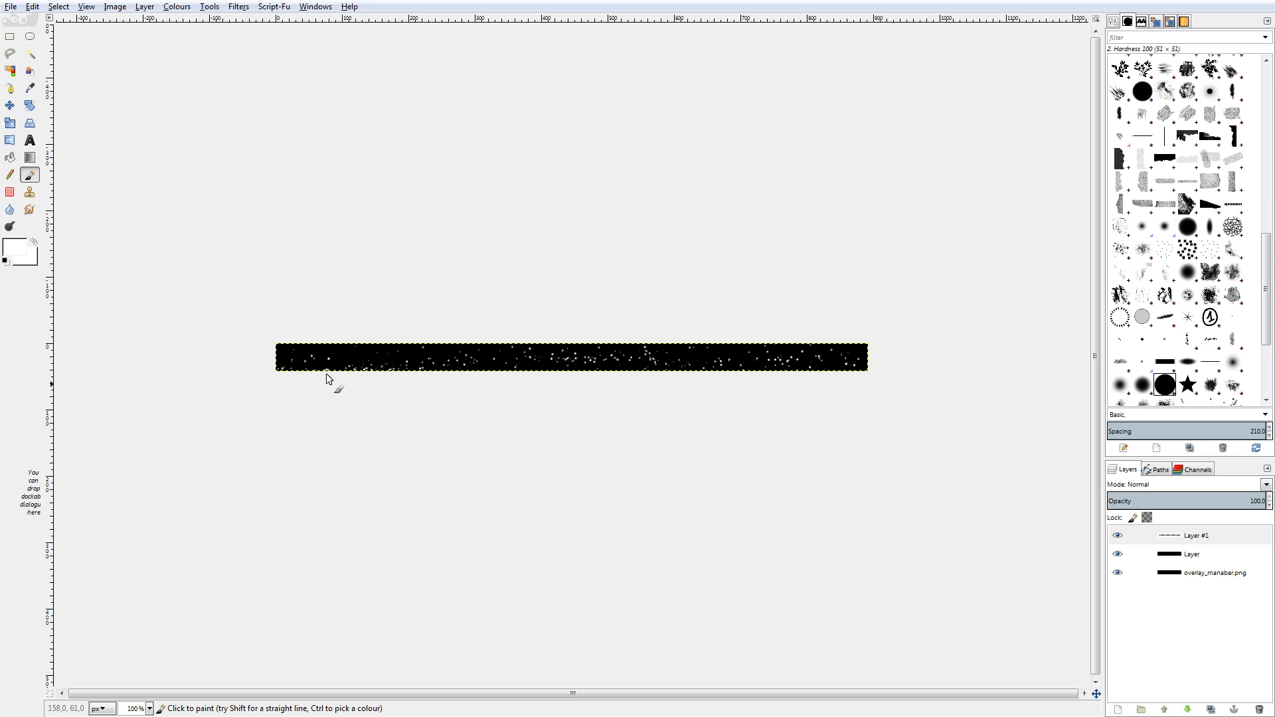
- Add a new layer above Layer #1 and set the brush size to 4.33 for more specks
left_click(1119, 709)
key("Return")
key("[")
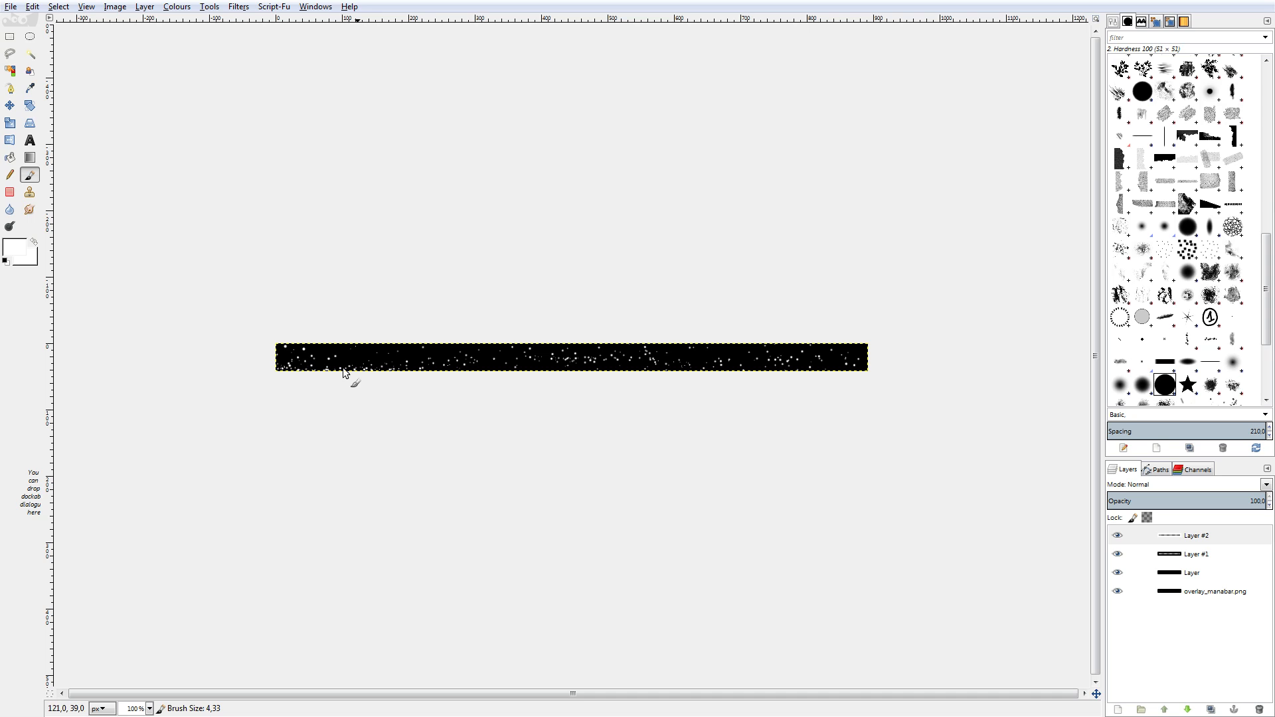
right_click(815, 346)
key("Escape")
- Lower the opacity of the speck layer slightly
right_click(1191, 542)
left_click(1106, 287)
mouse_move(1200, 500)
left_mouse_down()
mouse_move(1169, 501)
mouse_move(1195, 501)
mouse_move(1182, 501)
left_mouse_up()
right_click(955, 401)
- Switch to Blender and import overlay_manabar.png as a plane into the HUD scene
left_click(39, 10)
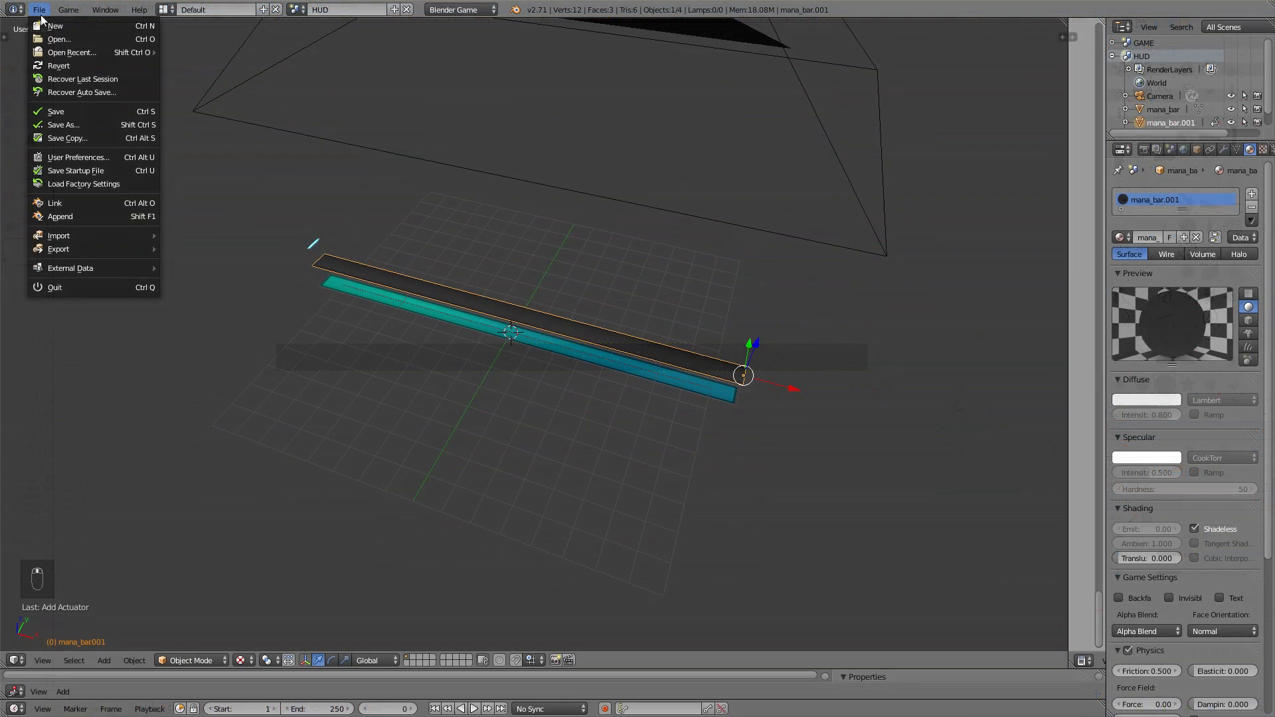
mouse_move(116, 234)
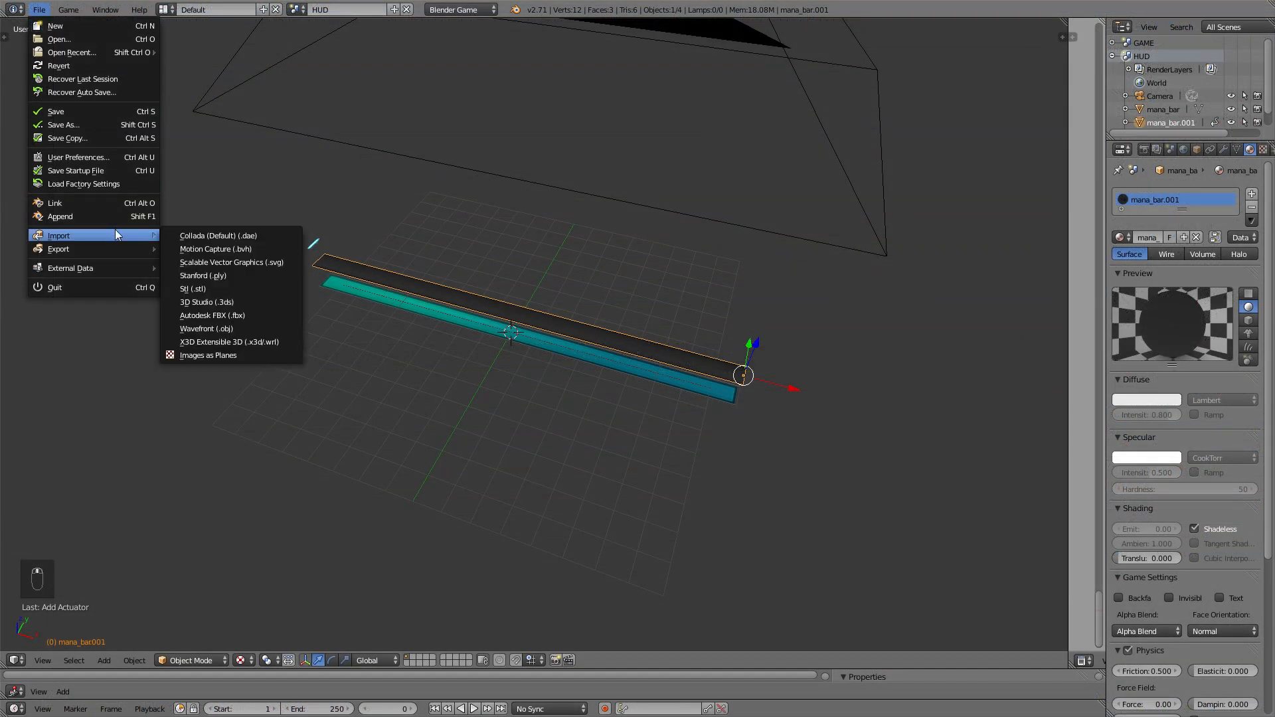
left_click(224, 353)
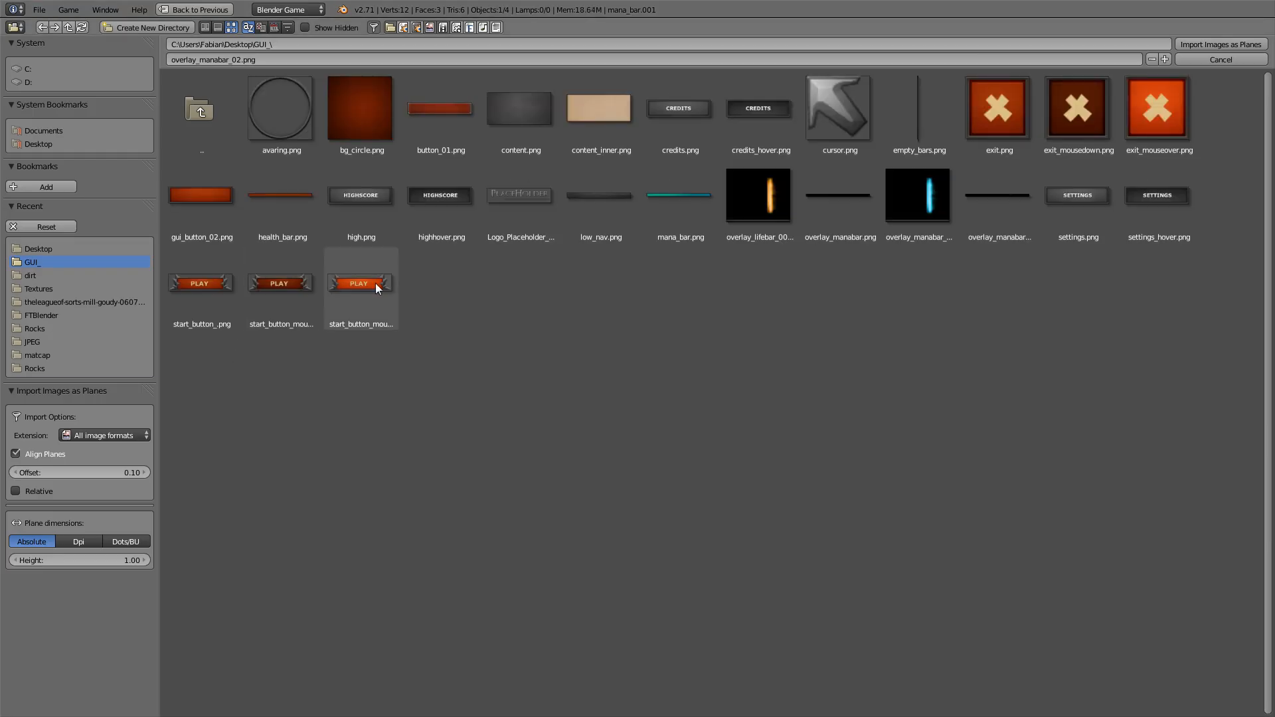
double_click(835, 203)
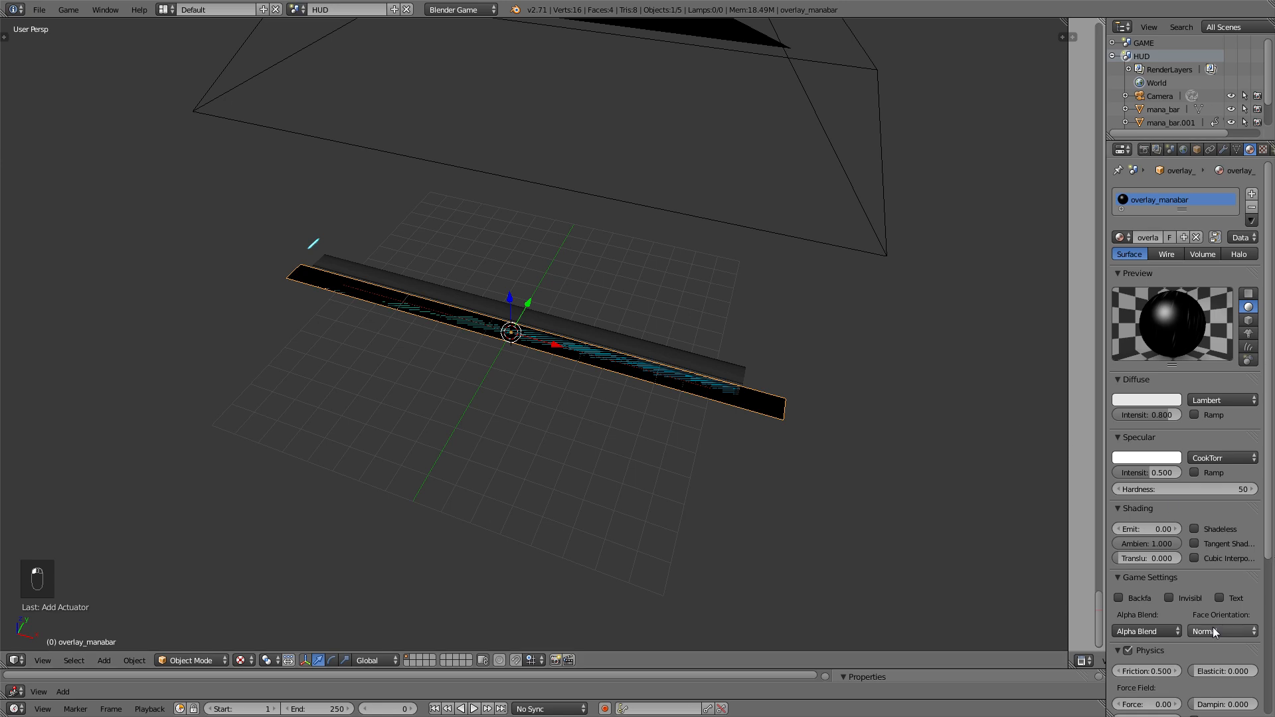
- Make the overlay plane's material shadeless and set its alpha blend to Add
left_click(1205, 524)
left_click(1155, 629)
left_click(1145, 607)
- Raise the overlay plane along the Z axis above the mana bar planes
key("g")
key("z")
left_click(757, 416)
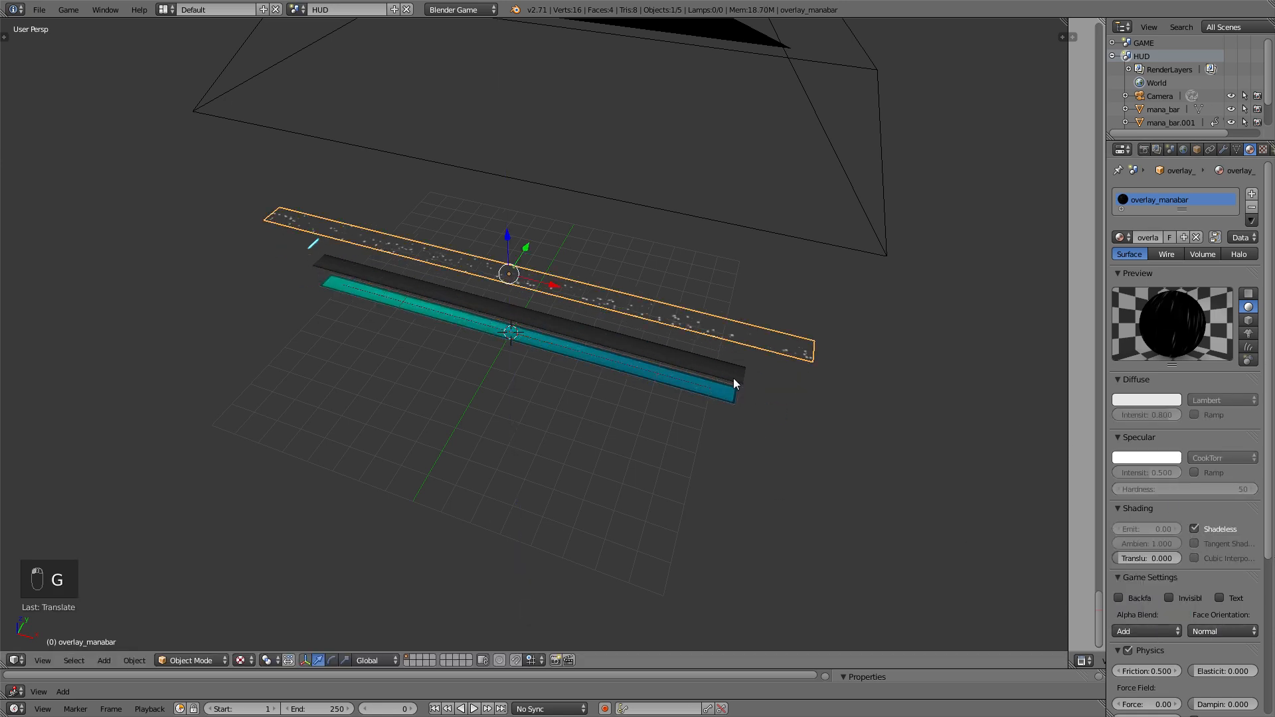
- Scale the overlay plane down in the camera view and shift it onto the mana bar
key("KP_0")
key("s")
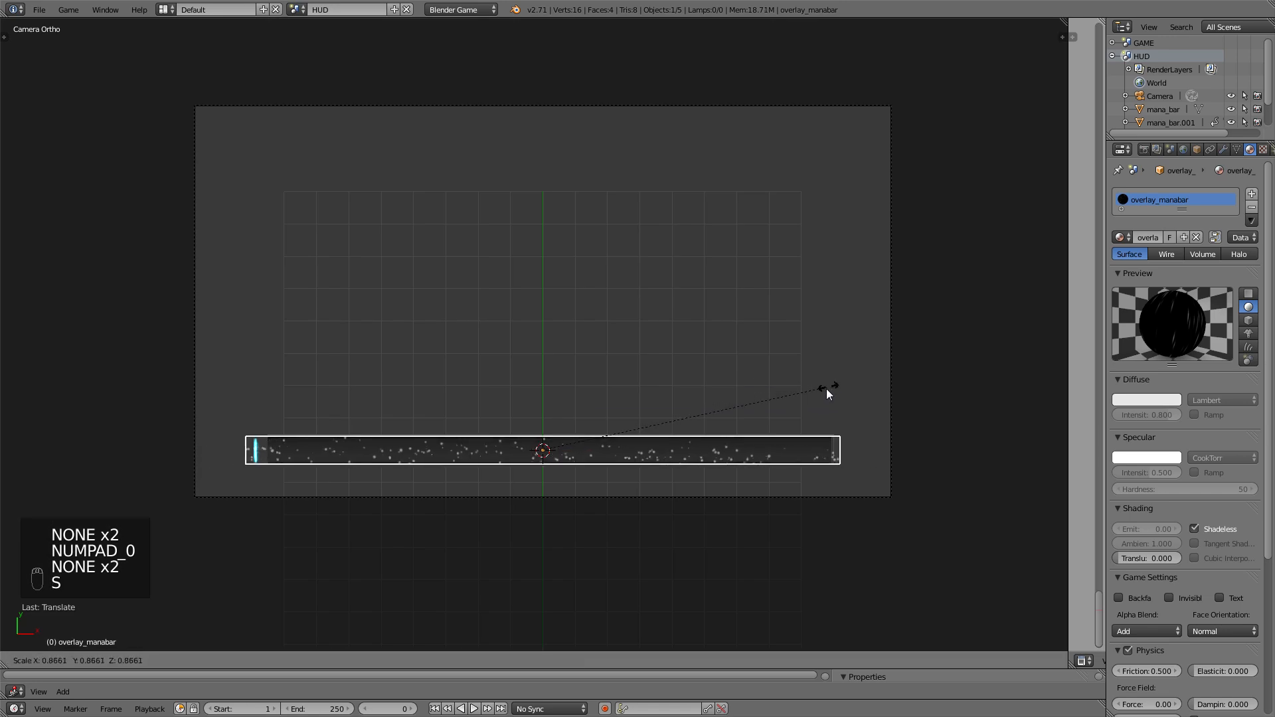
left_click(821, 393)
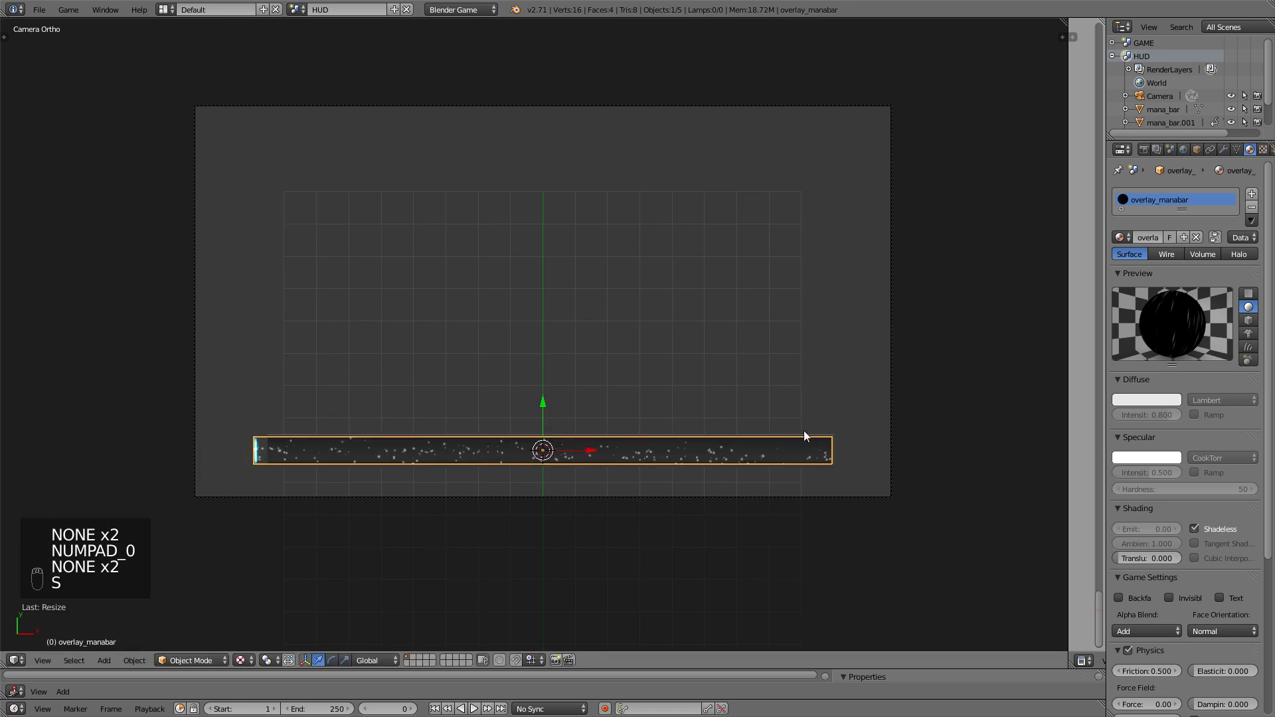
scroll(803, 435, "up", 1)
key("g")
- Try rescaling the overlay plane uniformly and along Y, and undo the scaling
key("s")
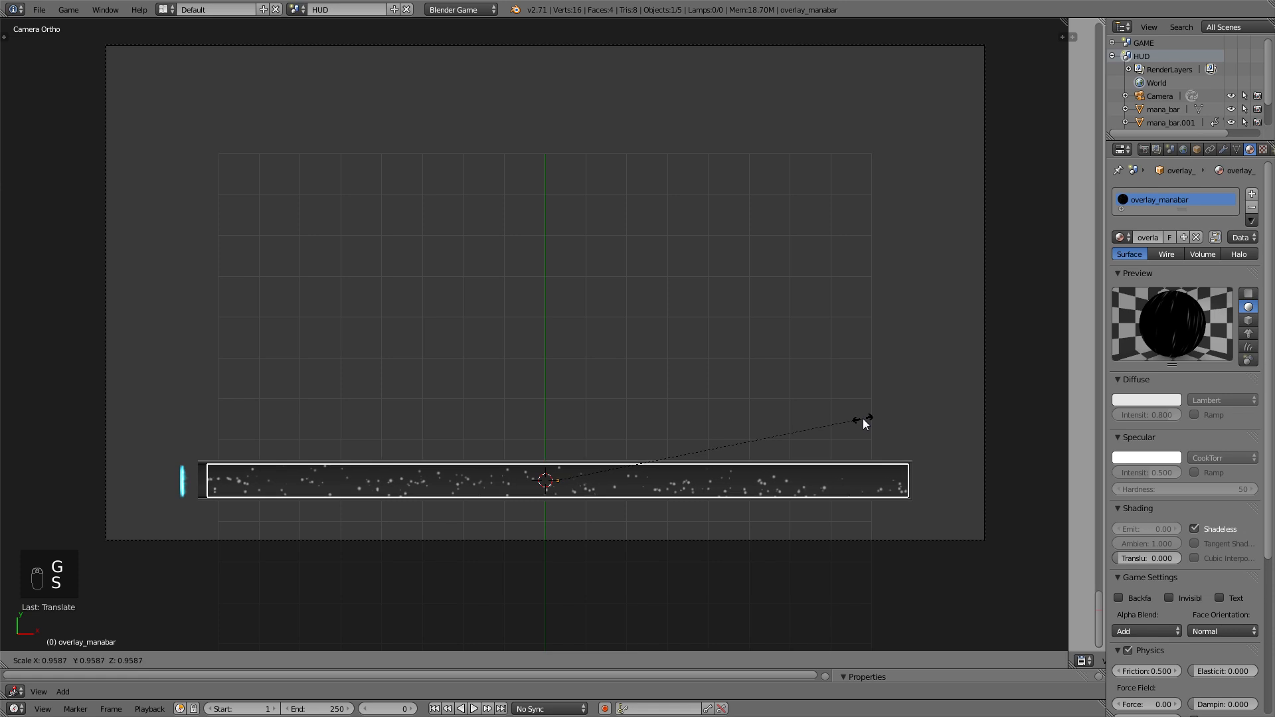
left_click(867, 417)
key("s")
key("y")
right_click(875, 416)
key("s")
right_click(876, 417)
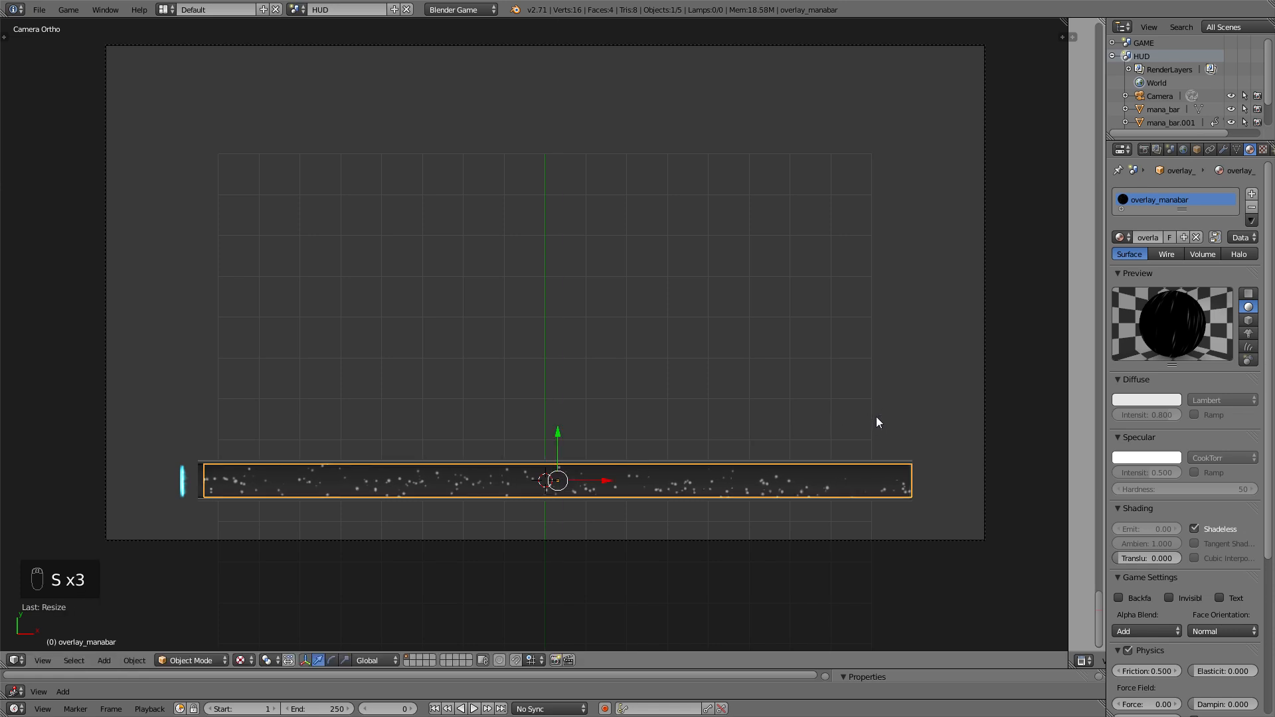
key("ctrl+z")
- Reposition the overlay plane over the mana bar and lower it along Z by about 3 units
key("g")
left_click(850, 417)
mouse_move(850, 417)
middle_mouse_down()
mouse_move(846, 451)
mouse_move(849, 399)
middle_mouse_up()
key("g")
key("z")
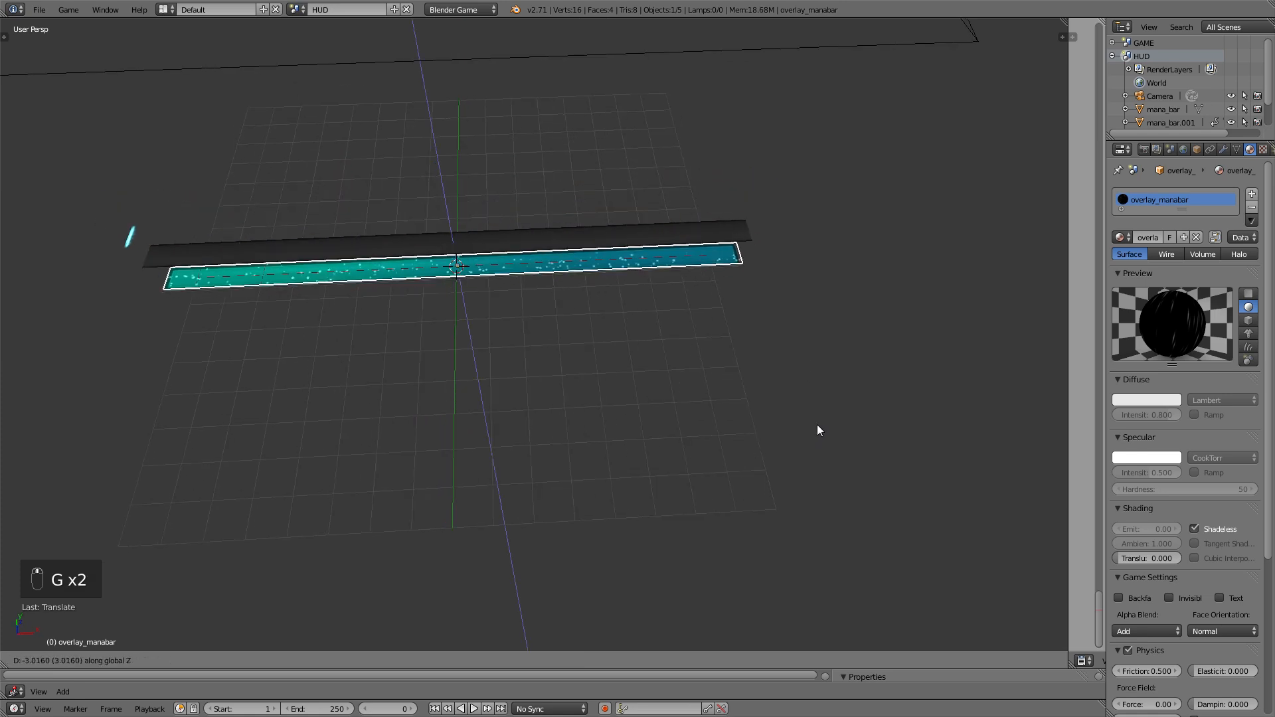
left_click(819, 424)
- Adjust the overlay plane's scale and fine-tune its height along Z relative to the mana bar
key("s")
left_click(816, 424)
middle_click_drag(816, 424, 707, 368)
key("g")
key("z")
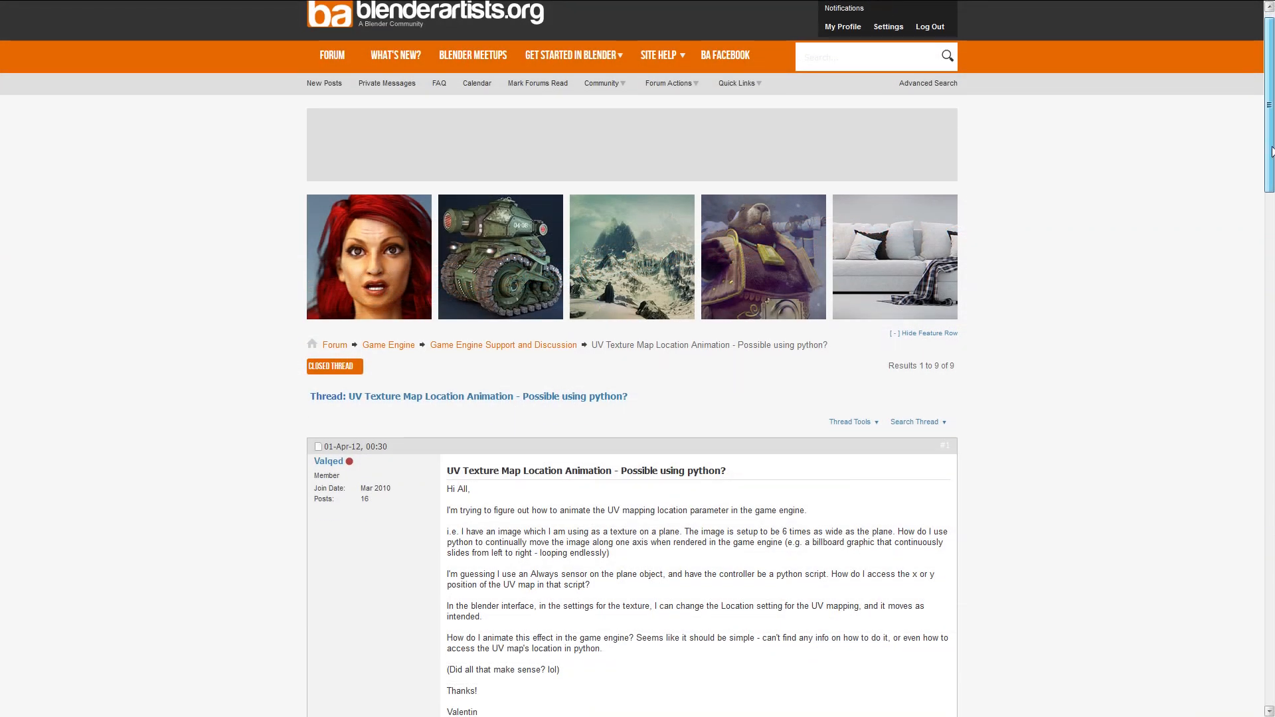
- Find the attachment UV Scroll 2.5x_26x.blend in the Blender Artists thread on UV texture animation and download it
scroll(1264, 304, "down", 10)
left_click_drag(1264, 303, 1264, 430)
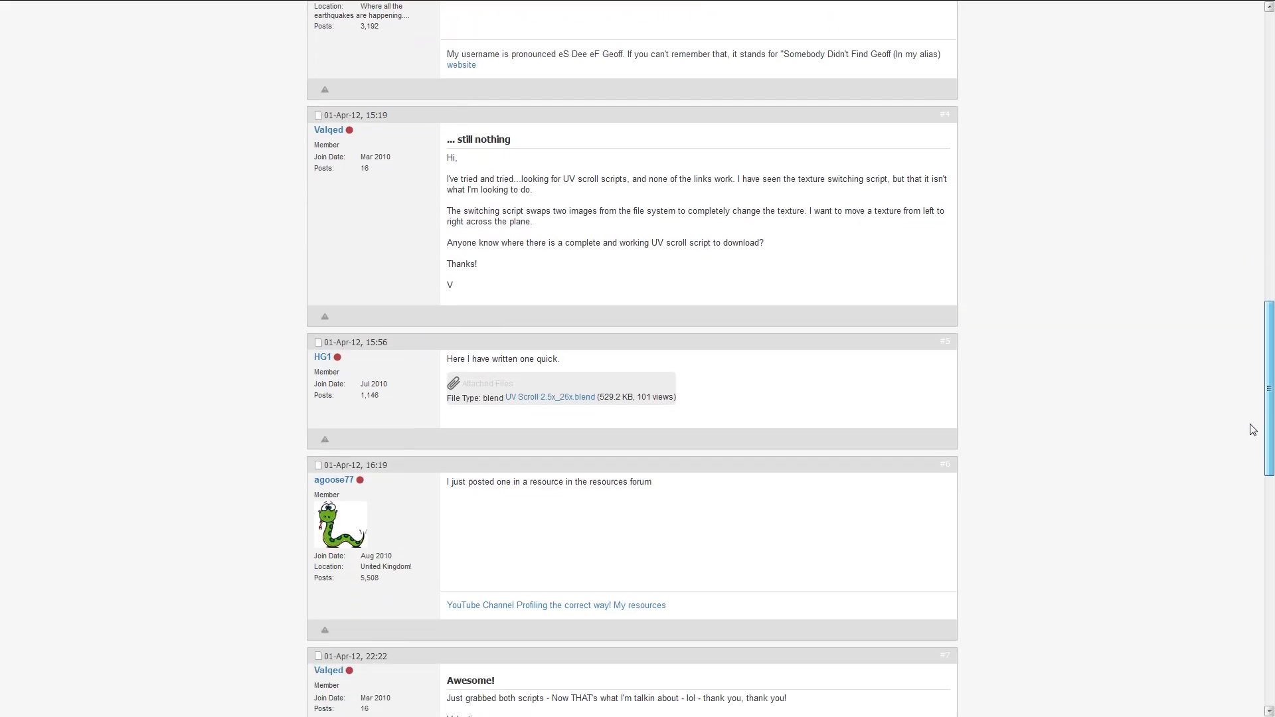
left_click(595, 398)
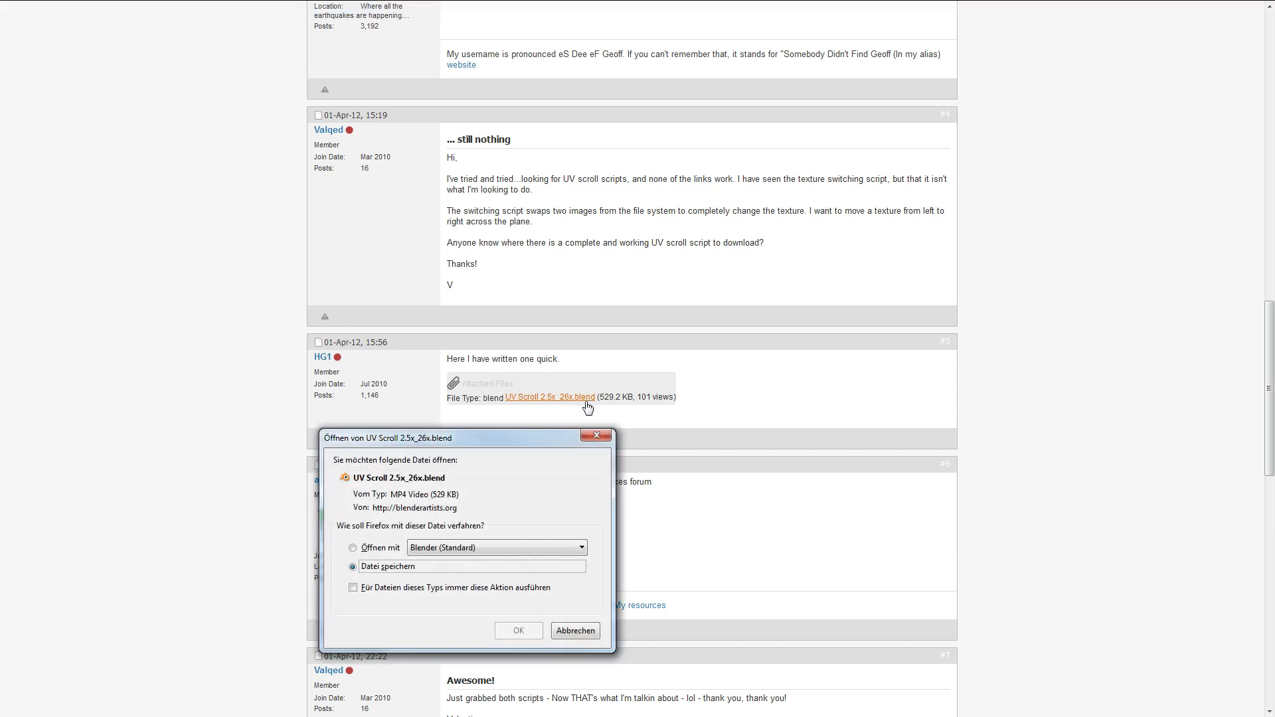
left_click(518, 631)
- Copy the entire UV scrolling script from the downloaded blend file
left_click(566, 341)
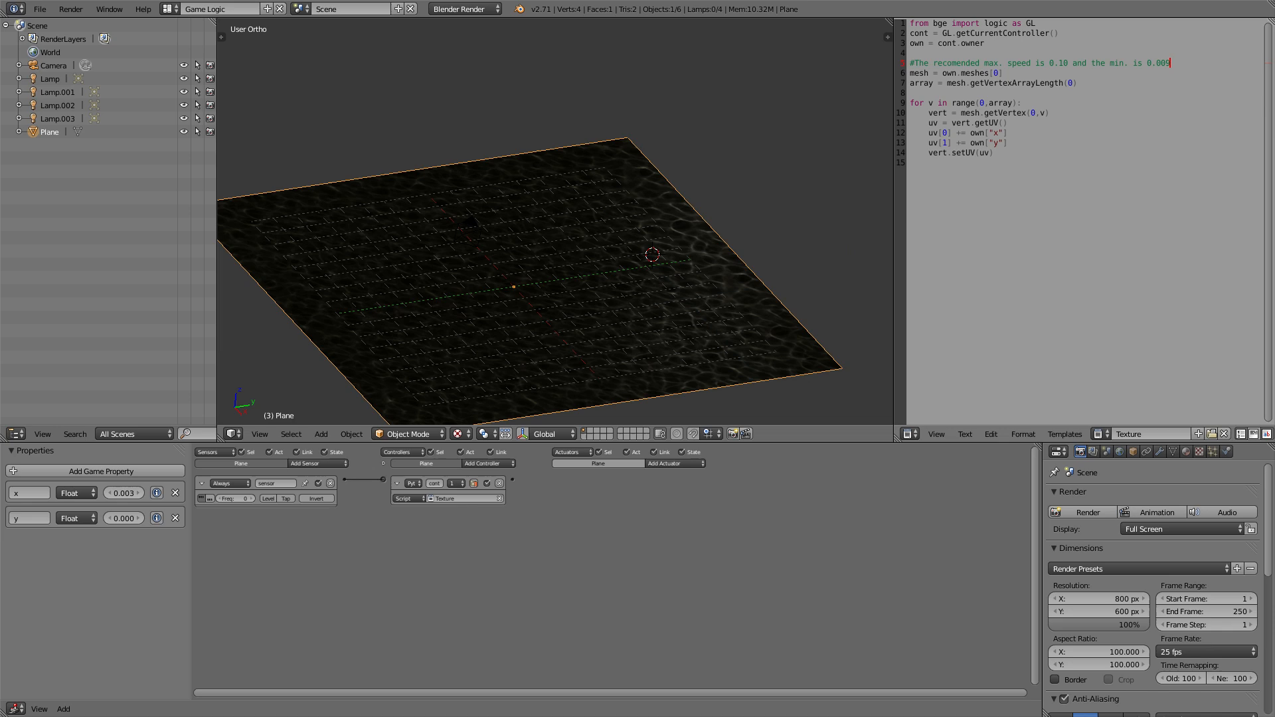
key("ctrl+a")
key("ctrl+c")
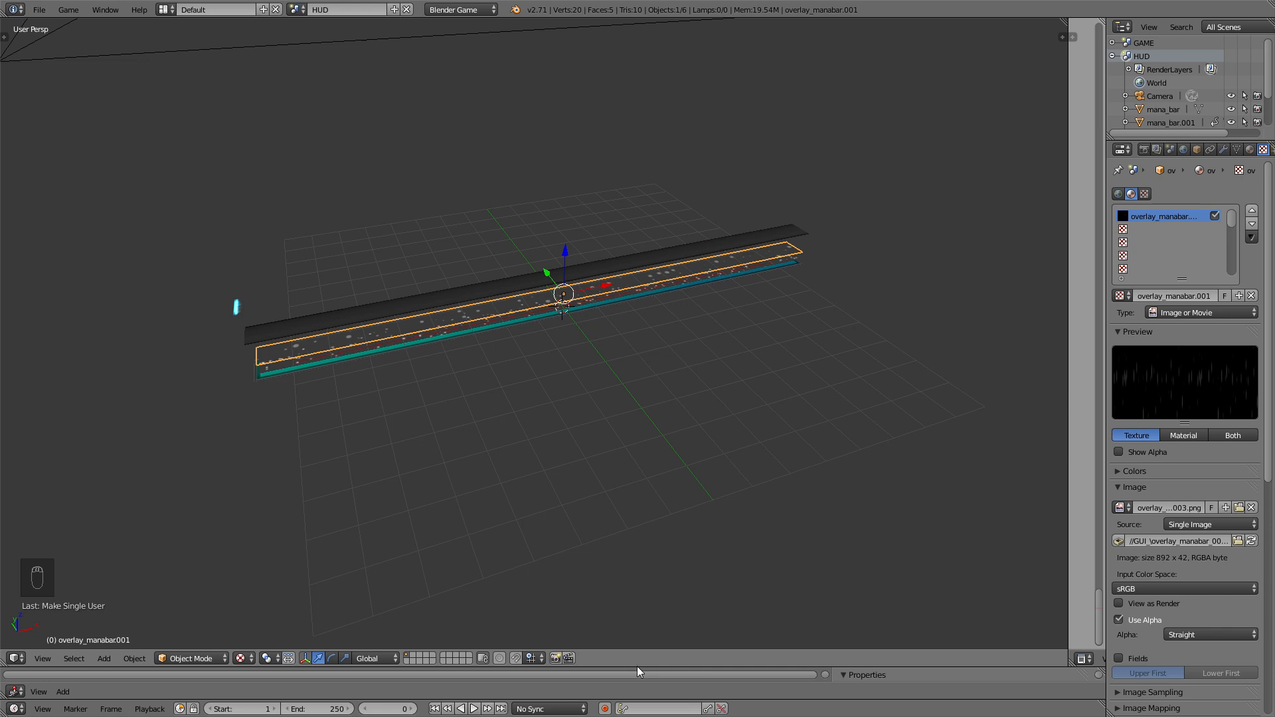
- Enlarge the logic editor below the 3D view and the text editor beside it
left_click_drag(637, 667, 672, 429)
left_click(174, 460)
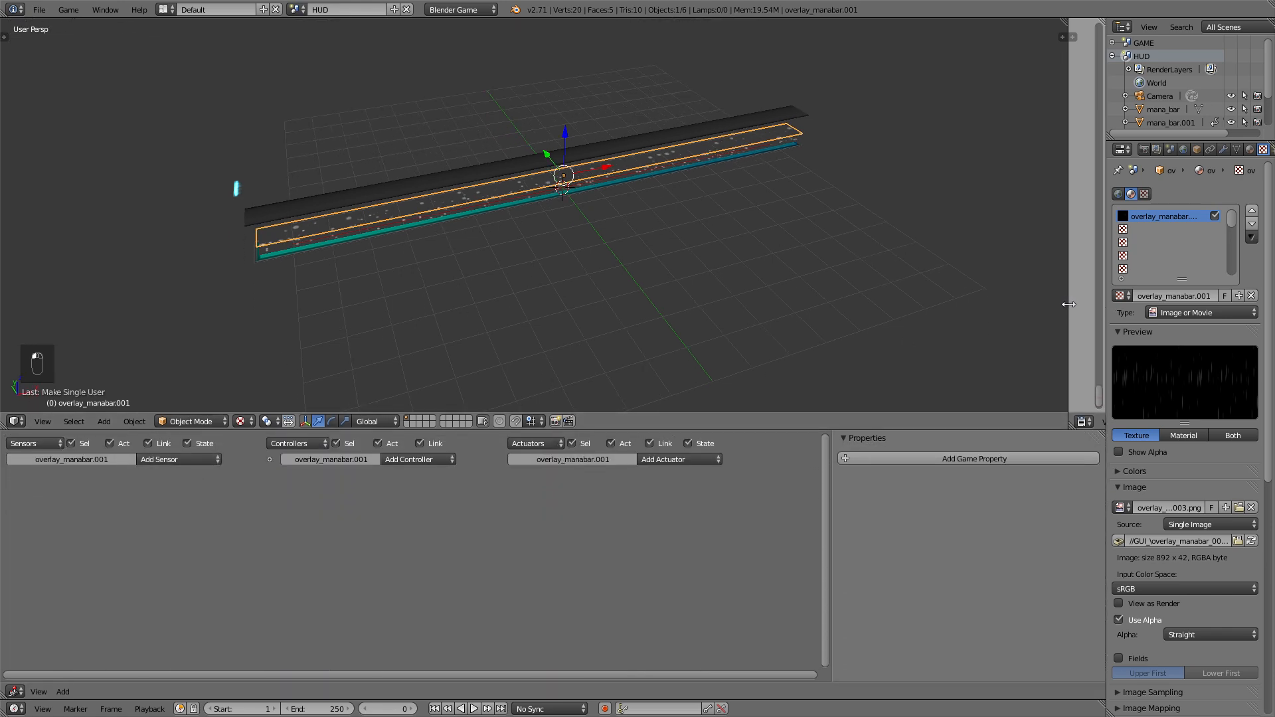
left_click_drag(1068, 297, 679, 297)
- Create a text block named Texture and paste the copied UV scrolling script into it
left_click(982, 422)
left_click(941, 422)
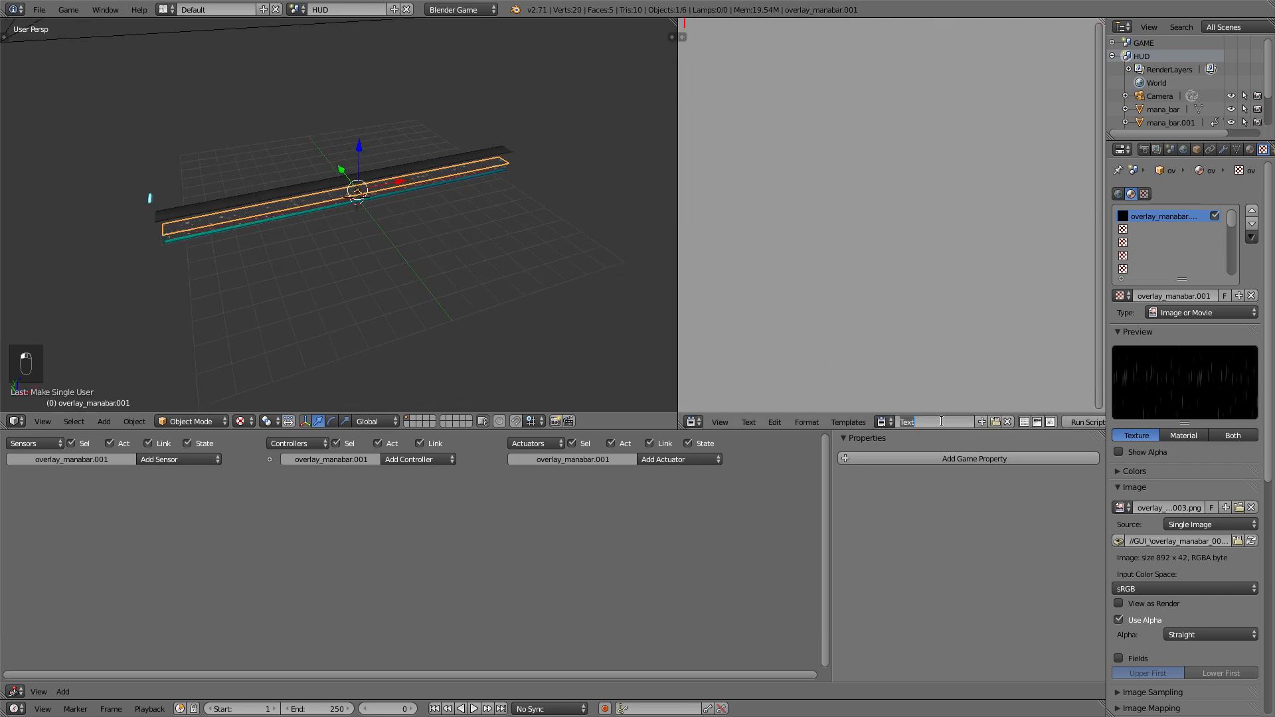
type("Texture")
key("Return")
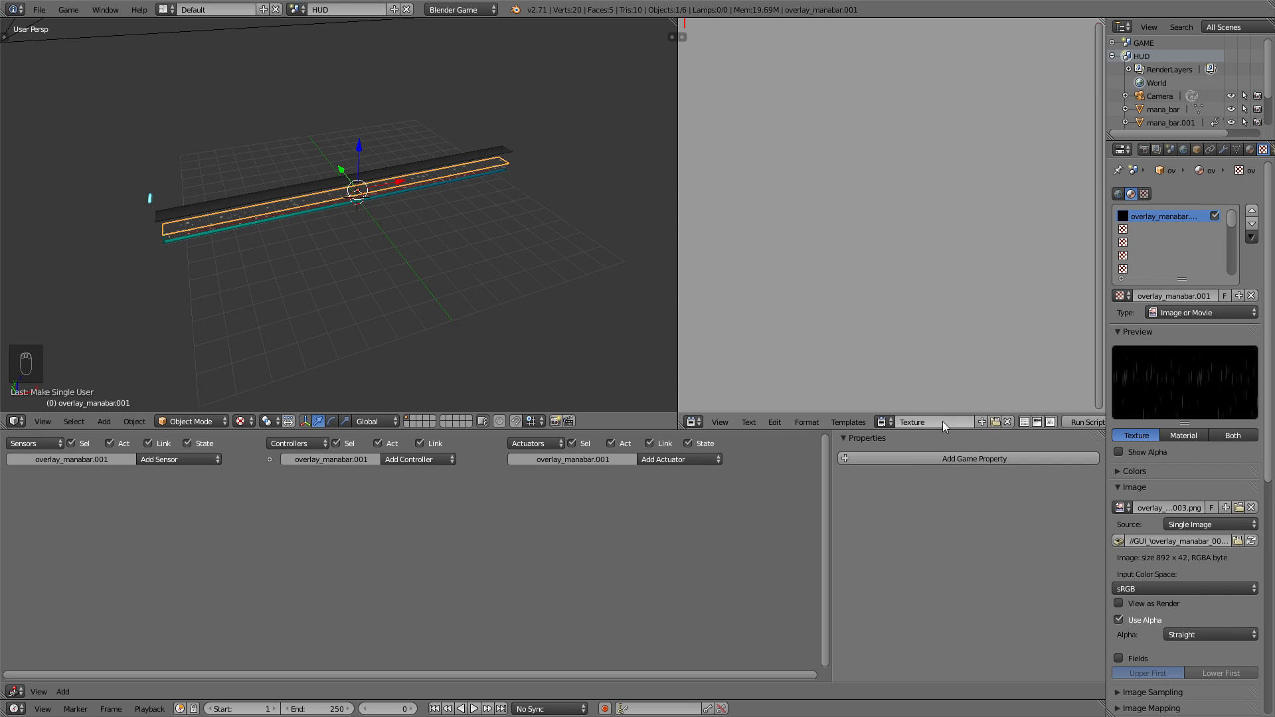
key("ctrl+v")
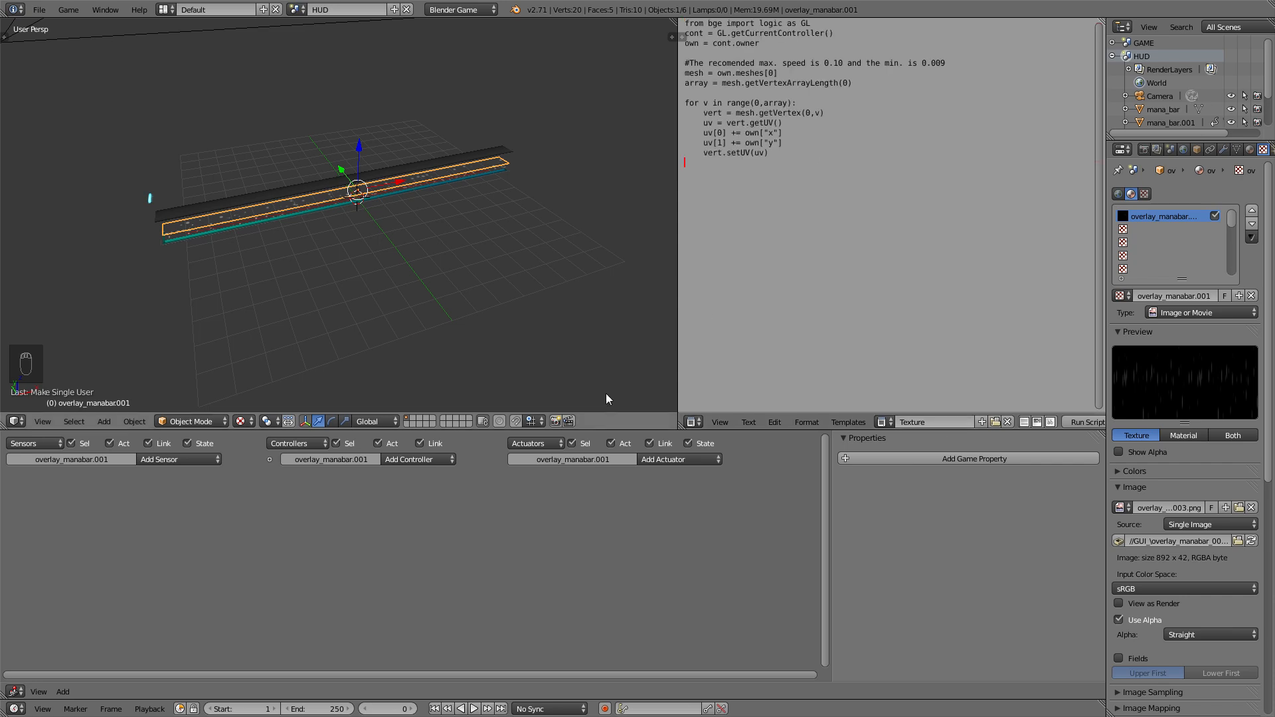
- Add an Always sensor with true pulse mode to the upper overlay plane
left_click(197, 460)
left_click(174, 489)
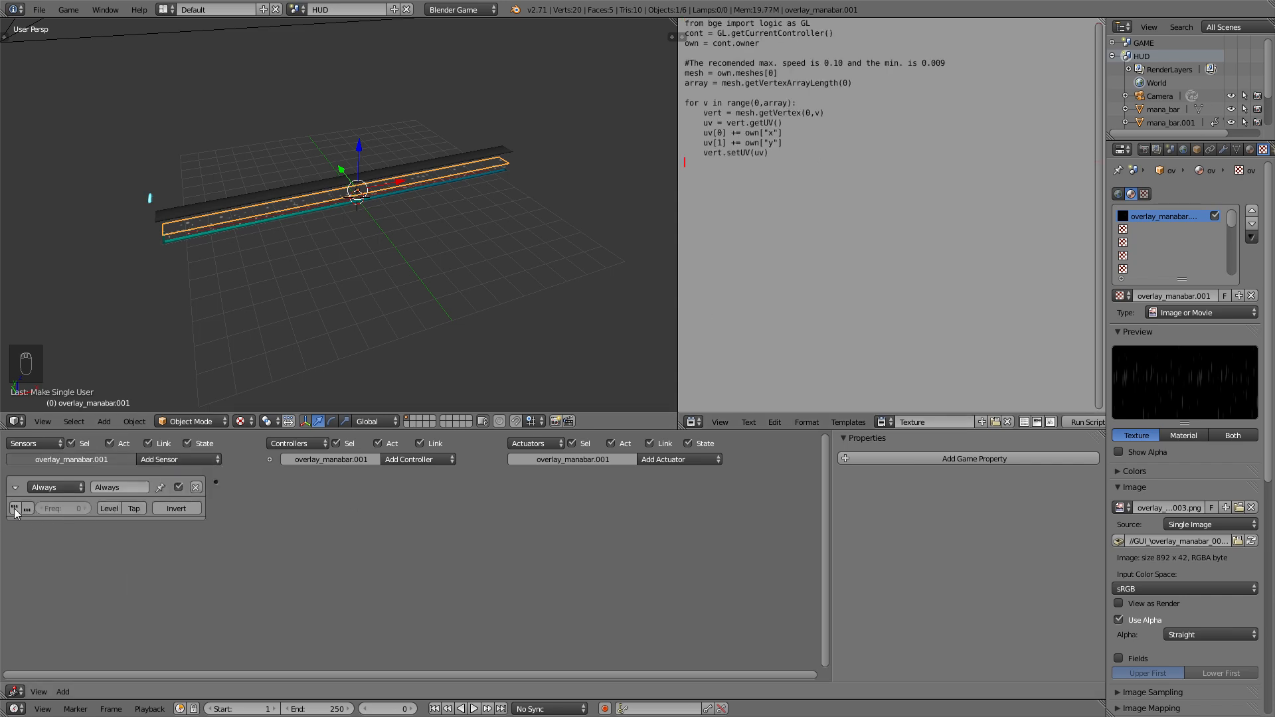
left_click(394, 461)
left_click(410, 573)
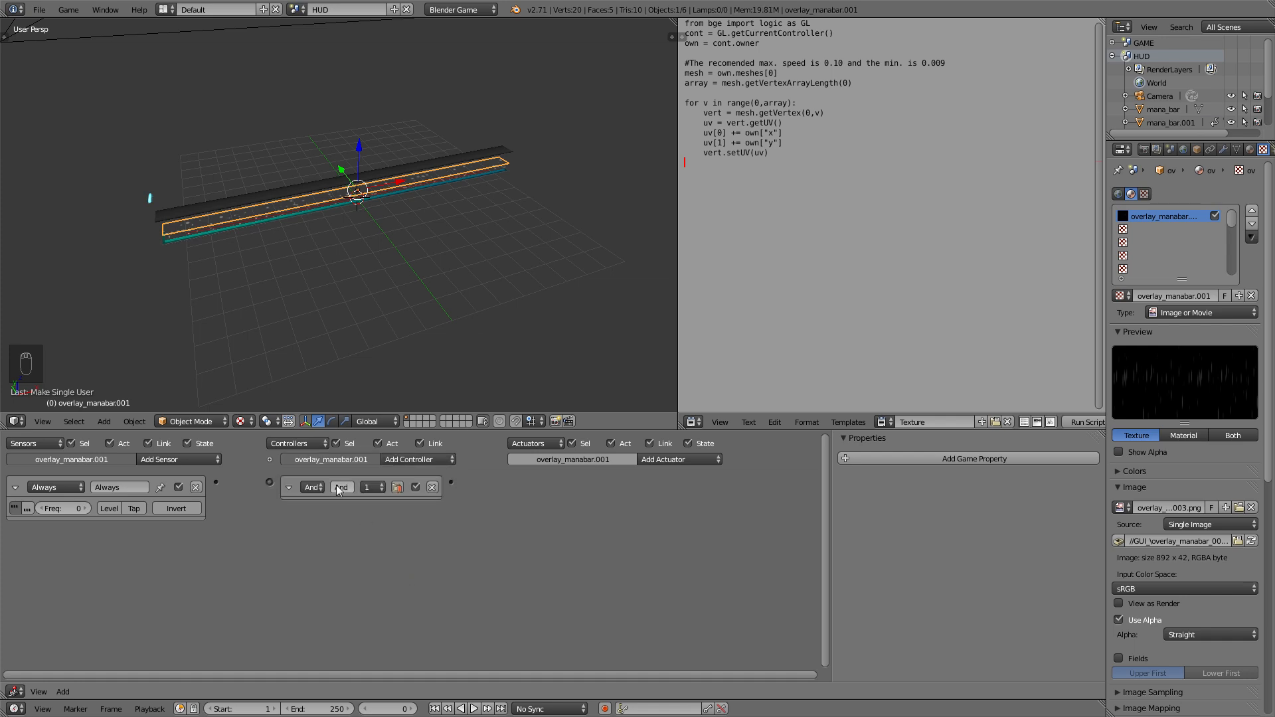
left_click(434, 488)
- Add a Python controller running the Texture script and link the Always sensor to it
left_click(424, 462)
left_click(426, 576)
left_click(375, 509)
left_click(359, 540)
left_click_drag(216, 482, 292, 486)
- Add two float game properties named x and y to the upper overlay plane
left_click(920, 458)
left_click(920, 459)
left_click(891, 482)
type("x")
key("Return")
left_click(887, 509)
type("y")
key("Return")
- Set the x property to 0.003 and test the texture scrolling in the game engine
left_click(1040, 481)
type("0.003")
key("Return")
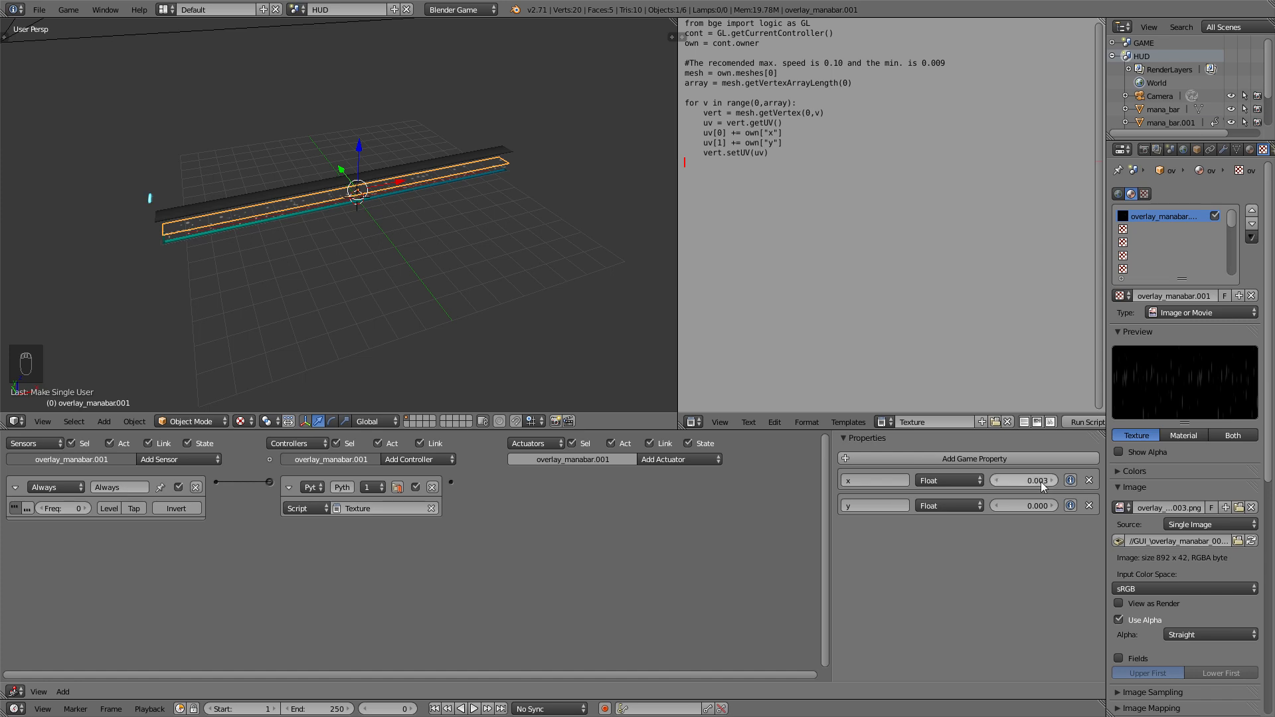
key("p")
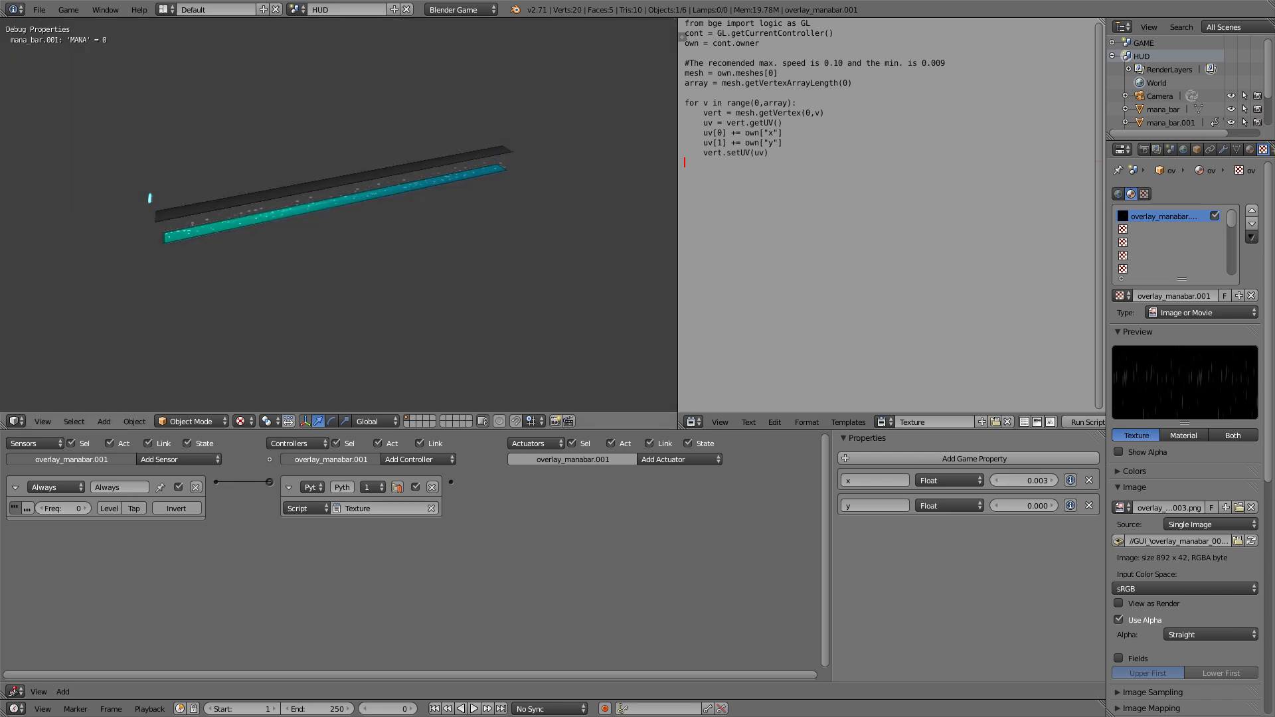
key("Escape")
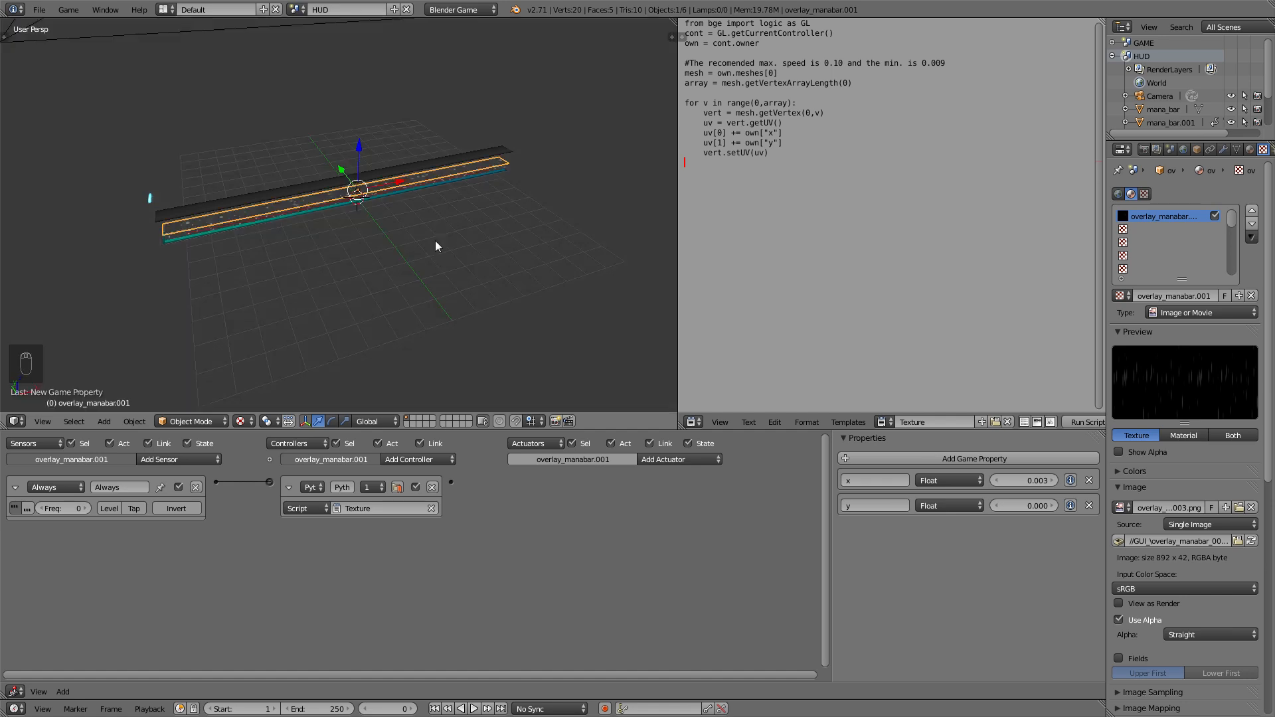
- Set the x property to 0 and y to 0.002, and test the scrolling in the game engine
left_click(1029, 481)
type("0")
key("Return")
left_click(1032, 506)
type("0.002")
key("Return")
key("p")
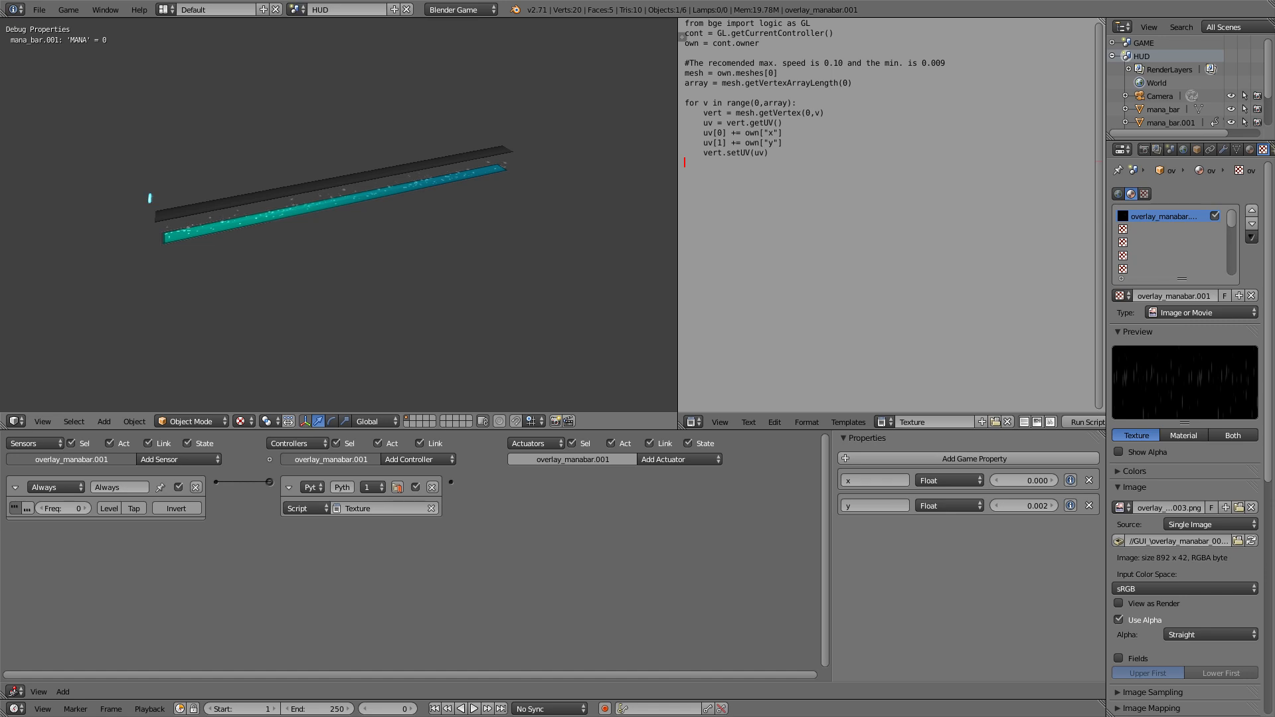
key("Escape")
- Reverse the scrolling direction by setting the y property to -0.002
left_click(1028, 508)
key("BackSpace")
type("-0.002")
key("Return")
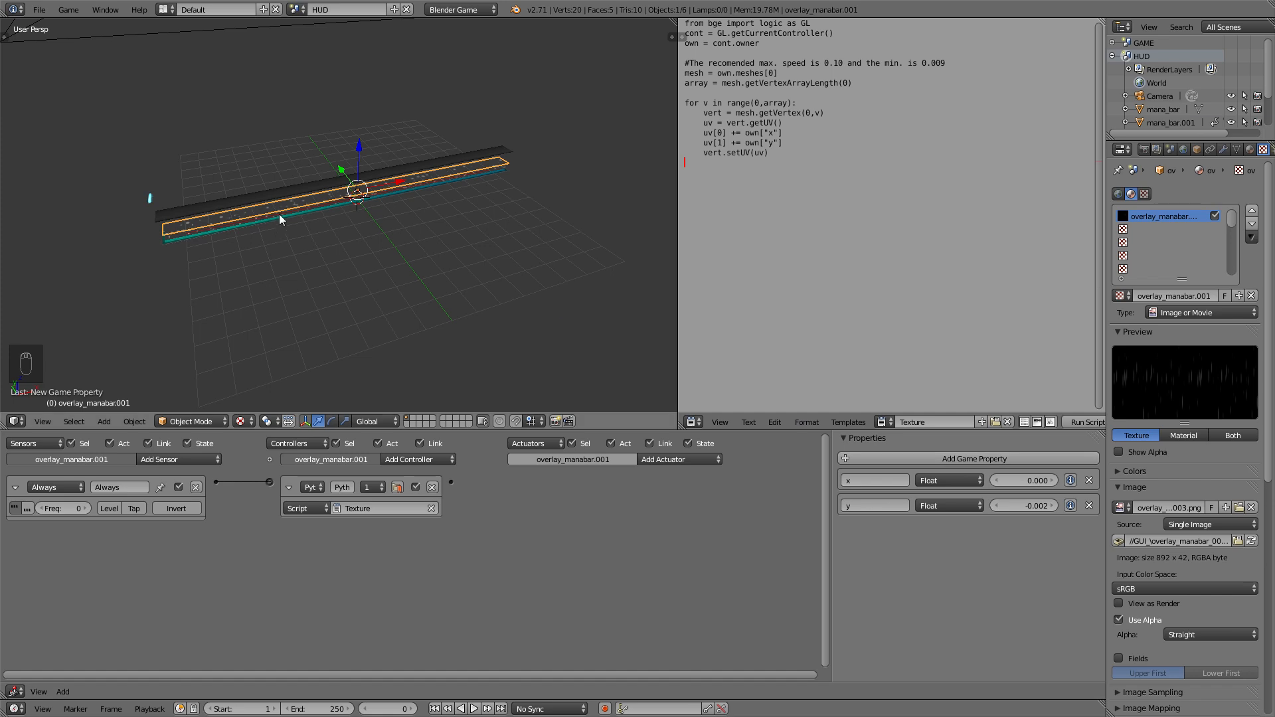
- Select the lower overlay plane together with the upper one as active, and copy the upper plane's logic bricks to it
key("0")
scroll(262, 218, "up", 5)
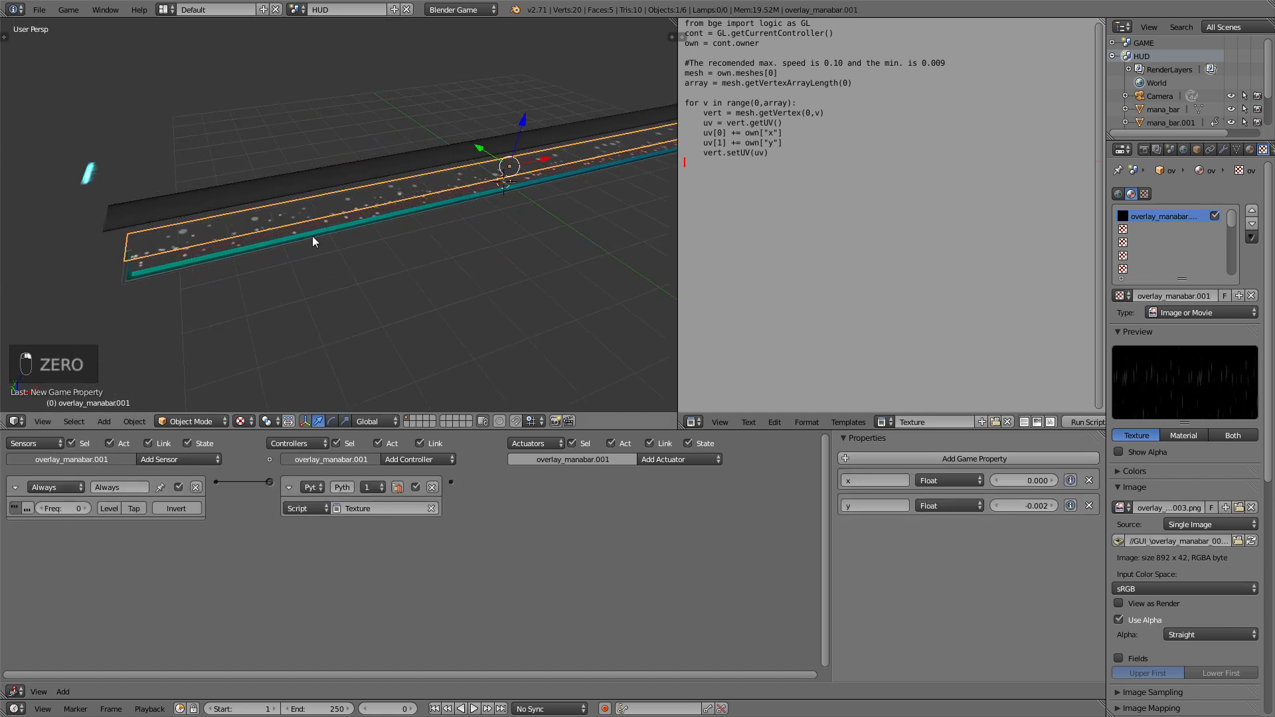
right_click(313, 236)
right_click(249, 222, "shift")
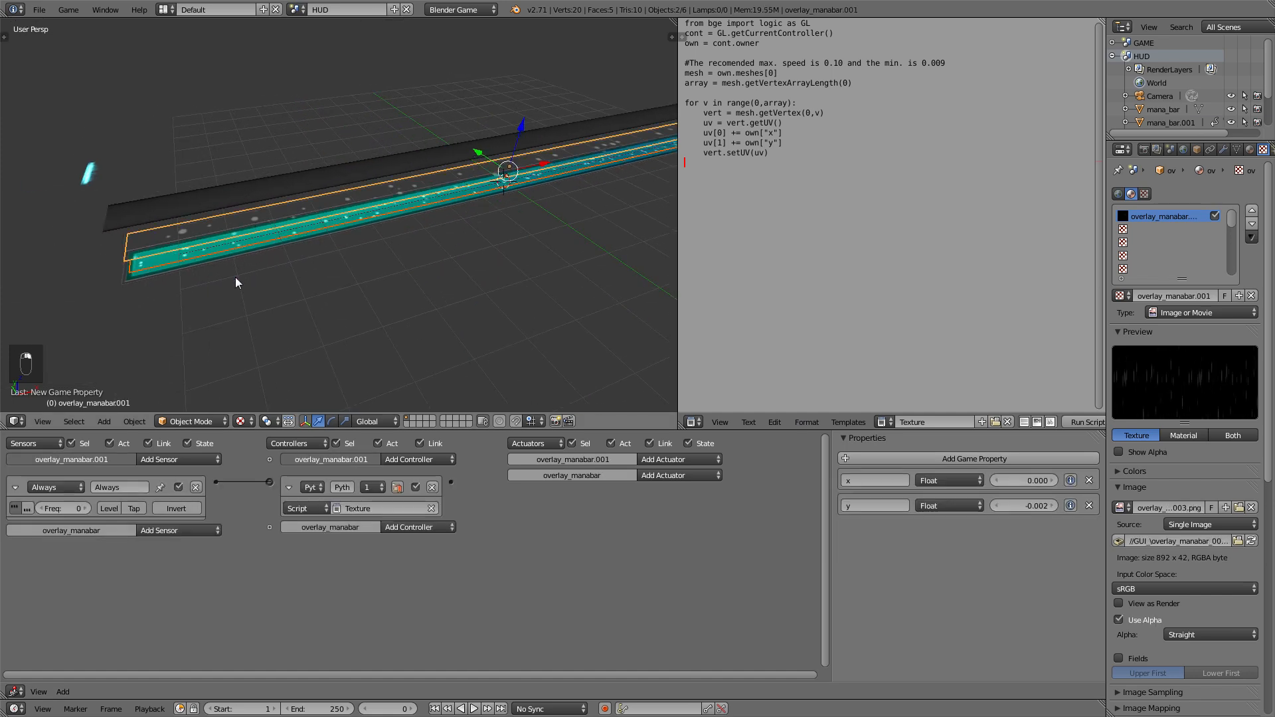
left_click(133, 422)
mouse_move(198, 81)
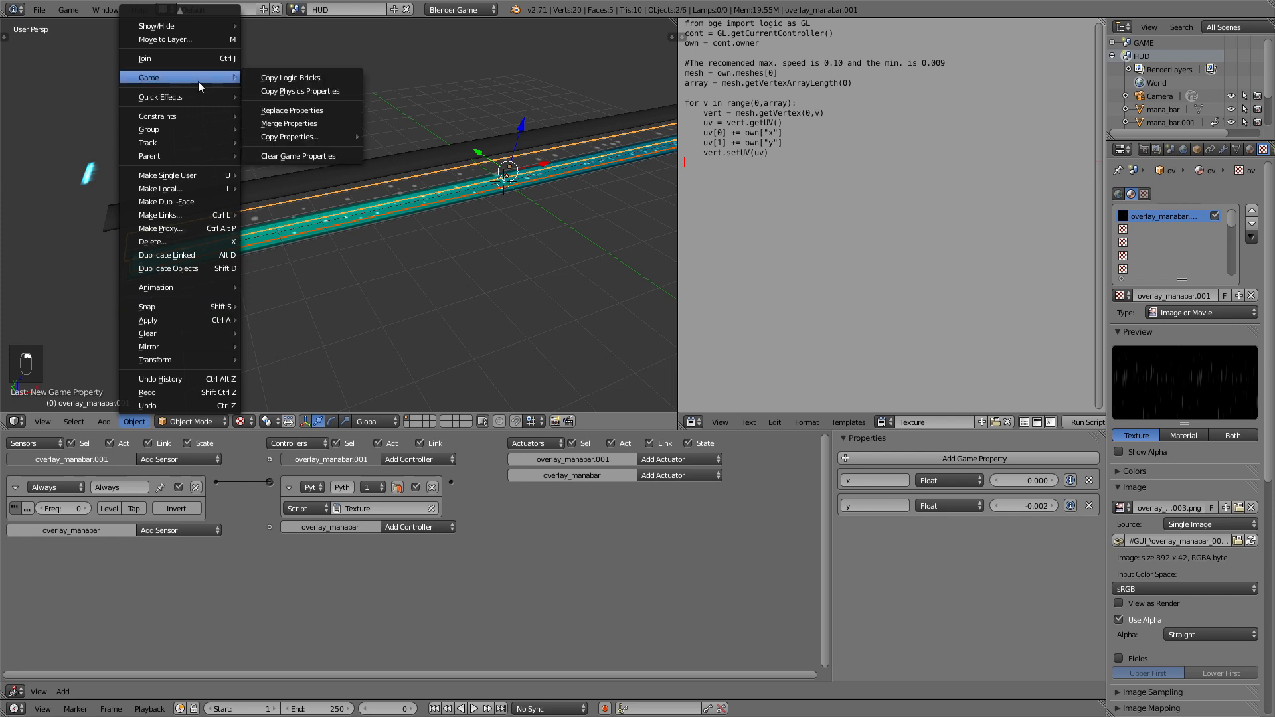
left_click(281, 79)
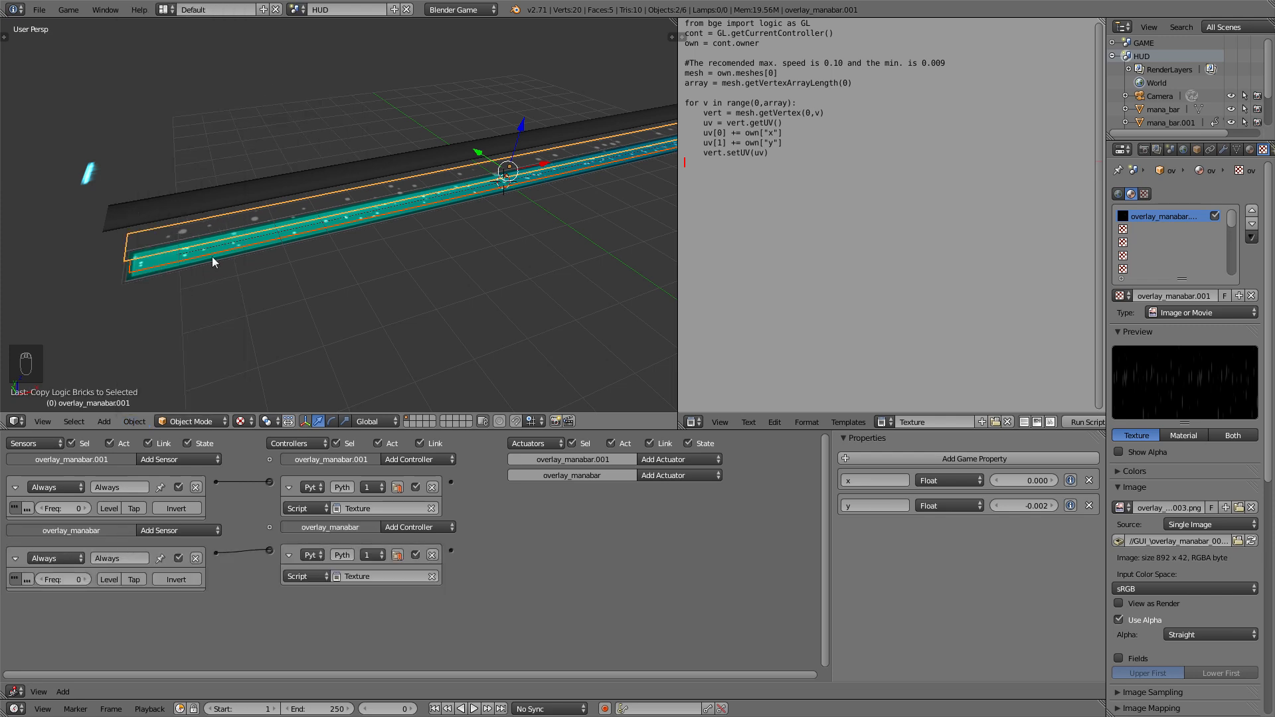
- Replace the lower overlay plane's game properties with those of the upper plane
left_click(150, 421)
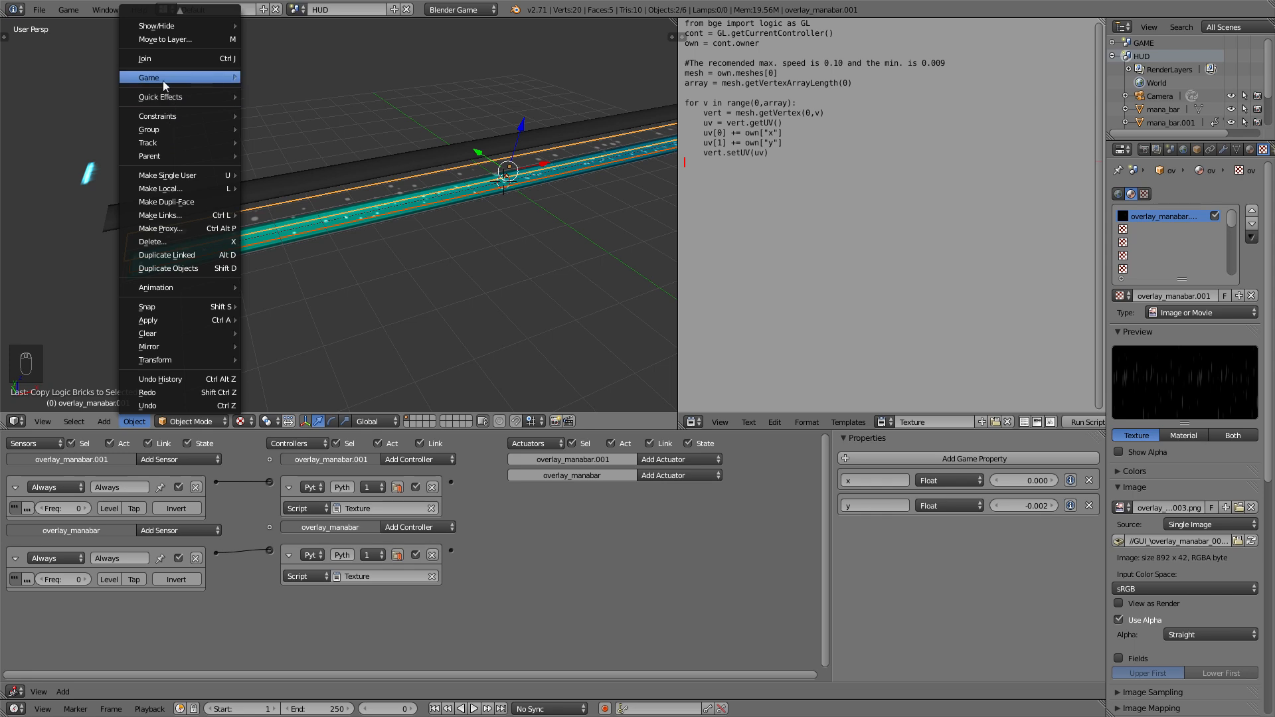
mouse_move(171, 78)
left_click(289, 111)
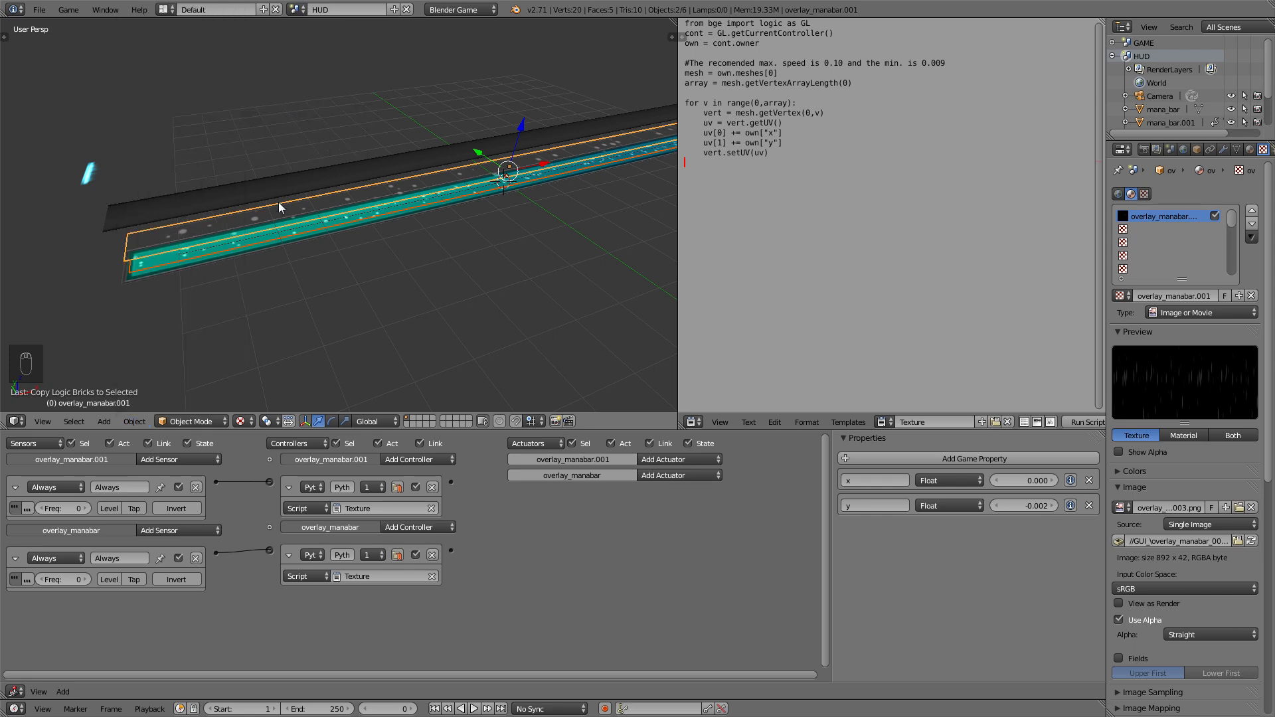
- Select only the upper overlay plane and set its y property to -0.003
right_click(260, 226)
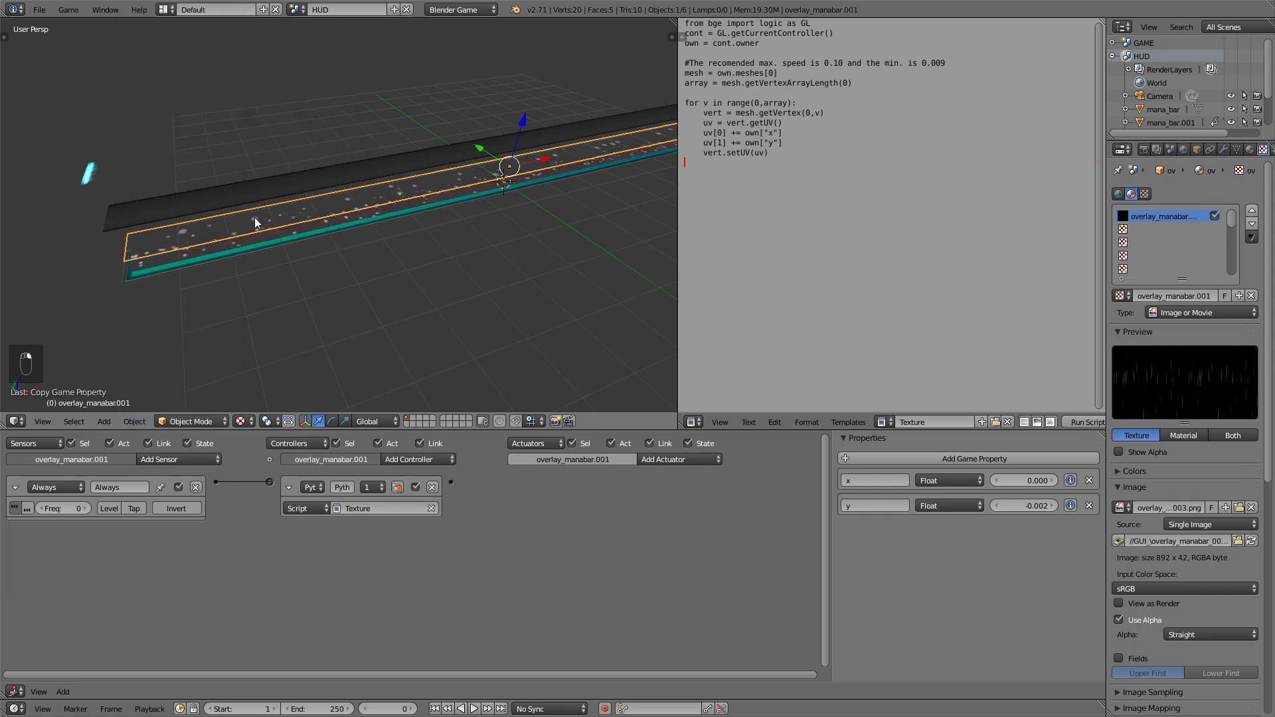
left_click(1039, 505)
left_click(1038, 505)
type("3")
key("Return")
scroll(456, 276, "down", 4)
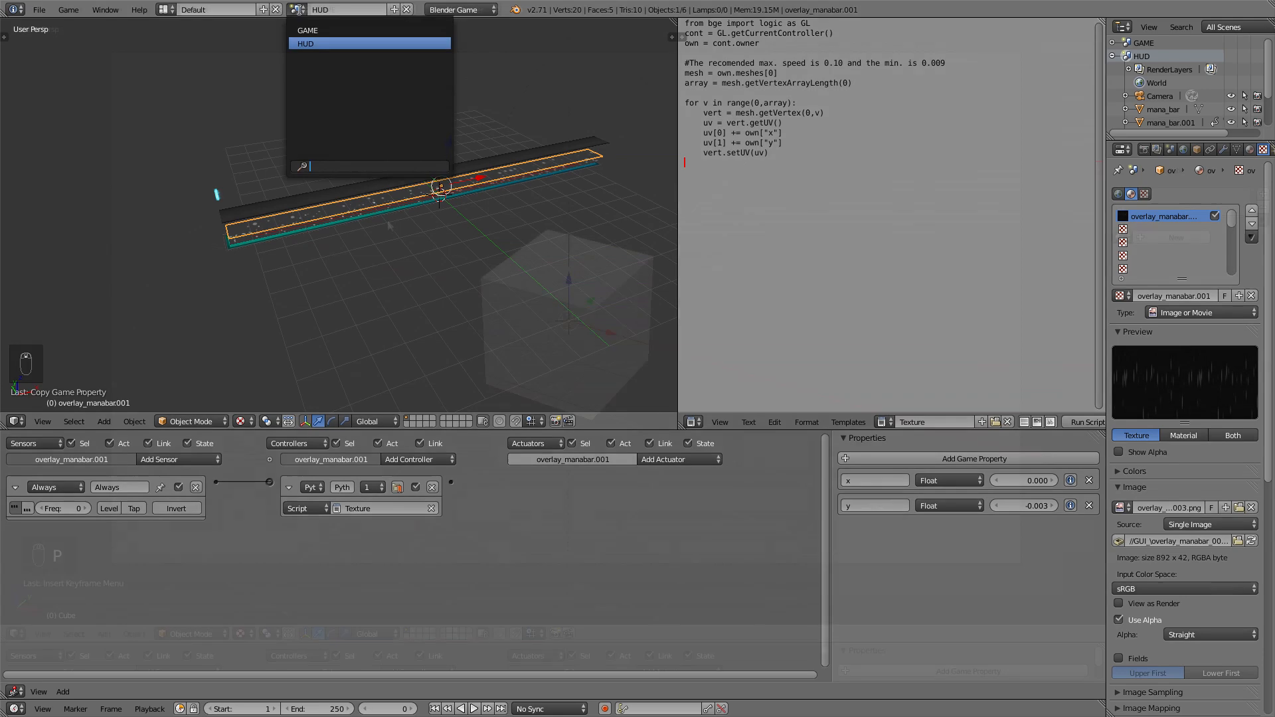